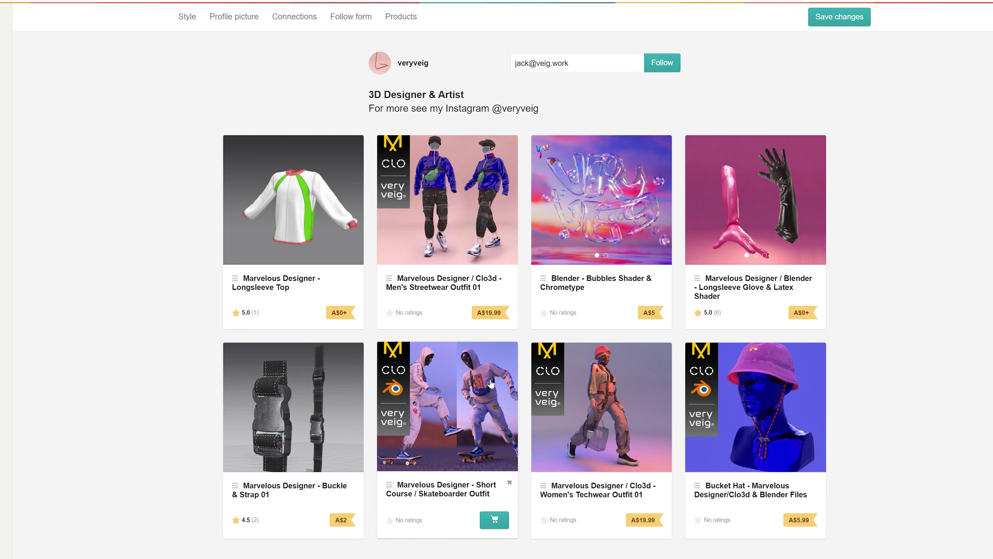
Open the Marvelous Designer - Short Course / Skateboarder Outfit product and look through its preview images.
click(491, 384)
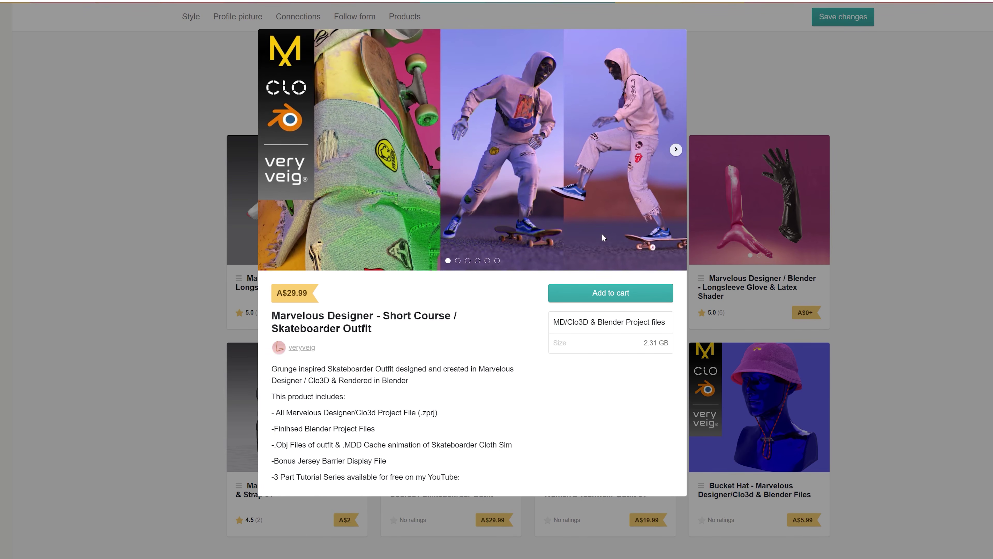
click(676, 150)
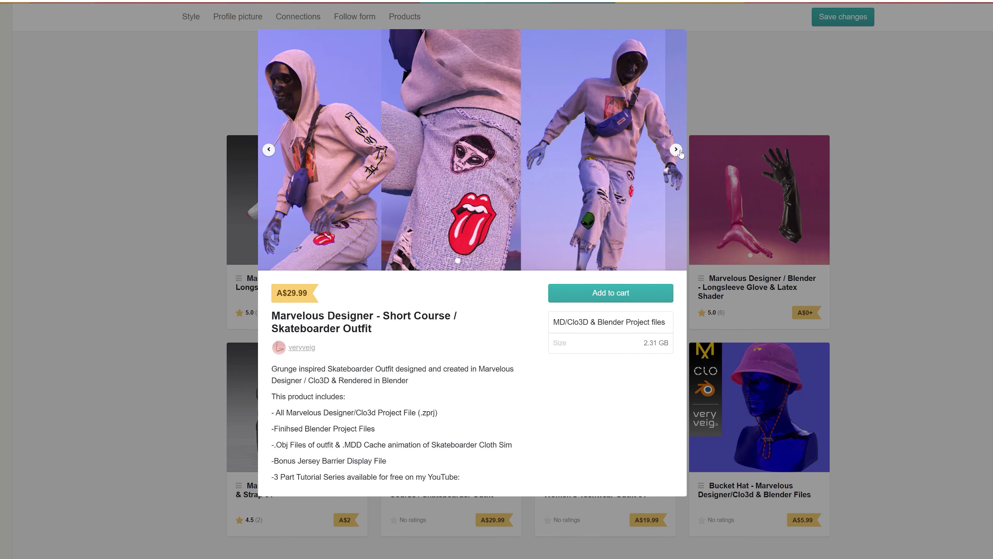
click(676, 149)
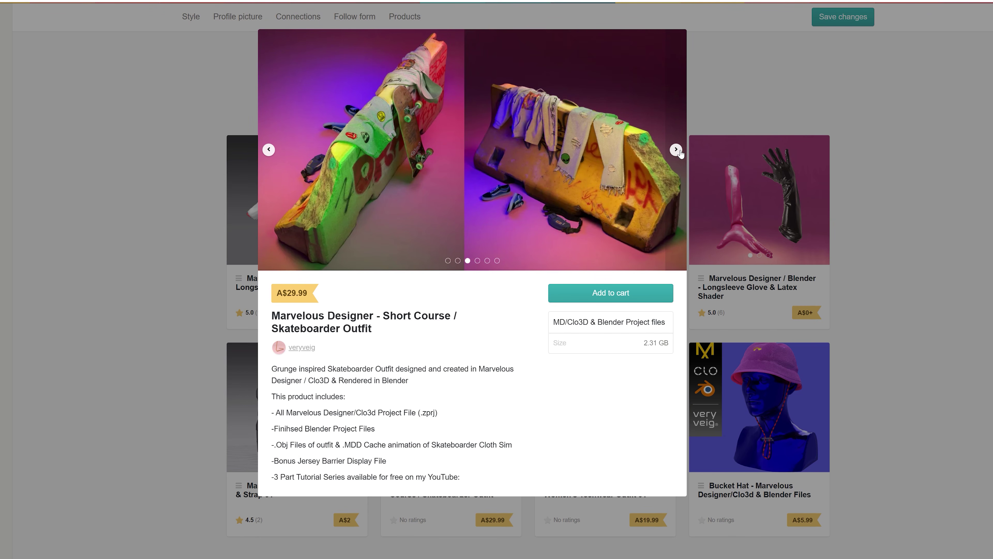
click(676, 149)
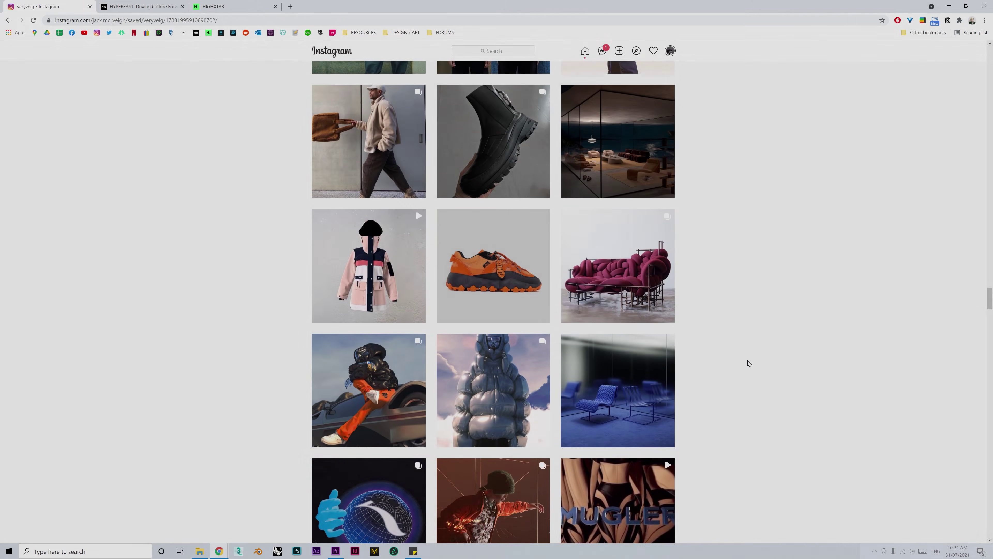
View several photos in the saved Instagram post about nanamica and The North Face Purple Label, and close it.
scroll(748, 361, up, 5)
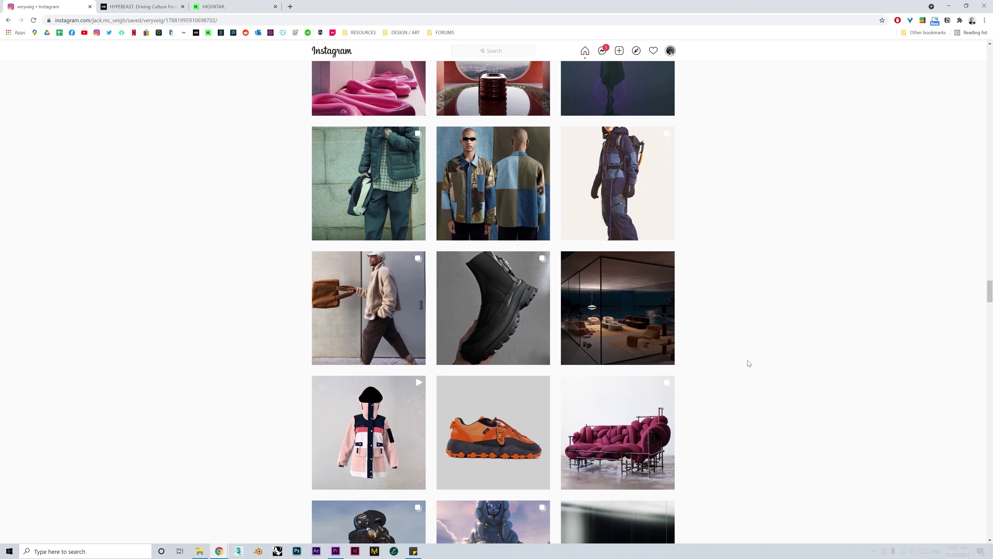
click(368, 261)
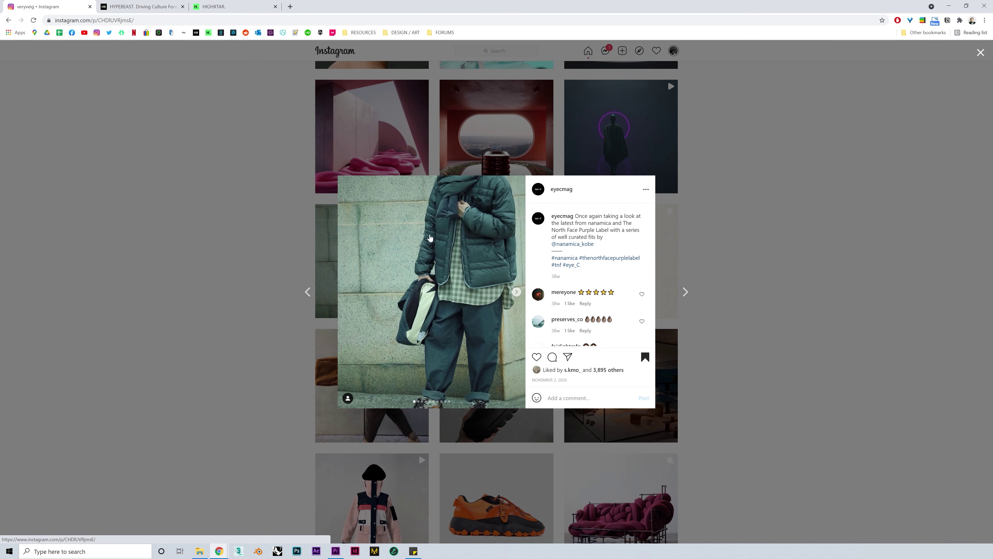
click(517, 292)
click(517, 292)
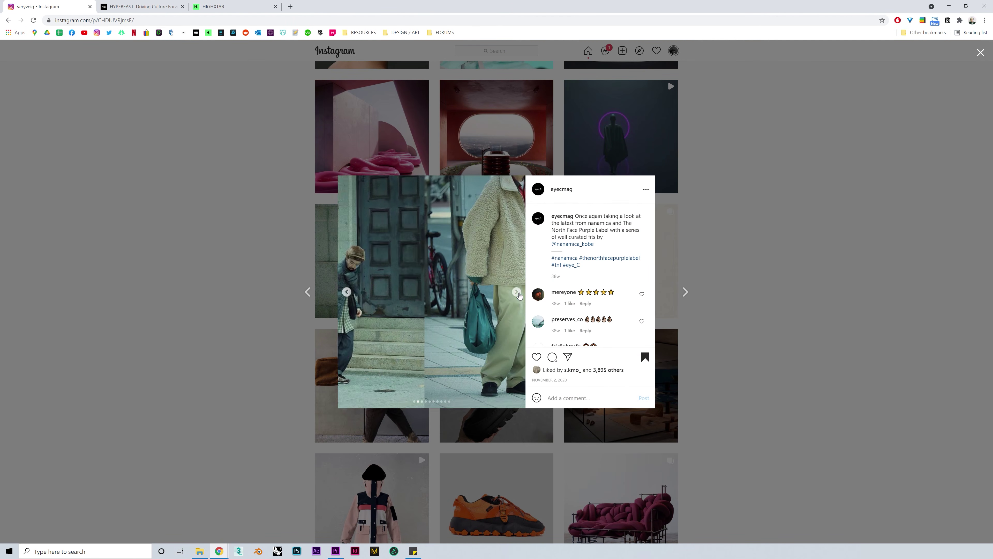
click(517, 292)
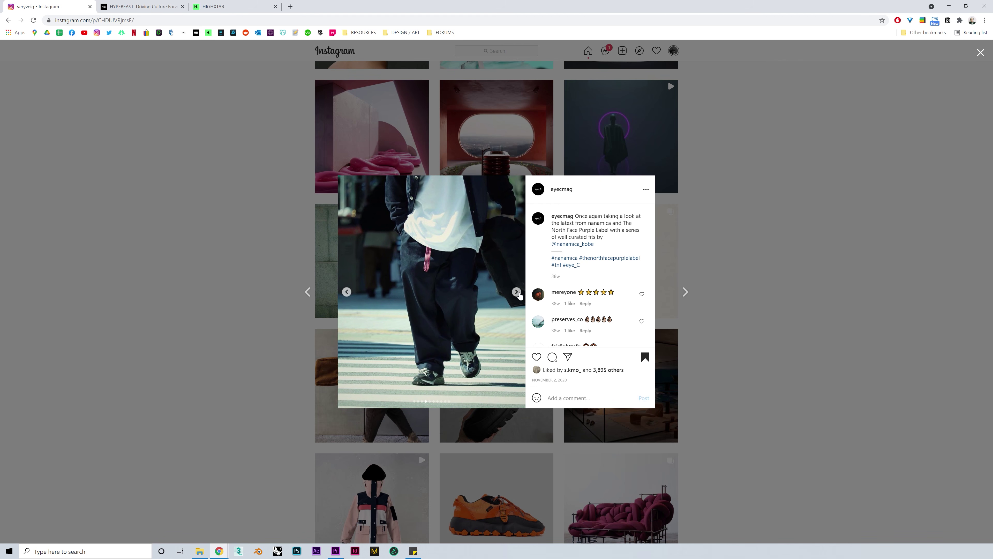
click(728, 260)
Examine the saved posts showing the Popeye magazine street outfits and the Issey Miyake parachute cargo bomber jacket.
scroll(725, 277, up, 2)
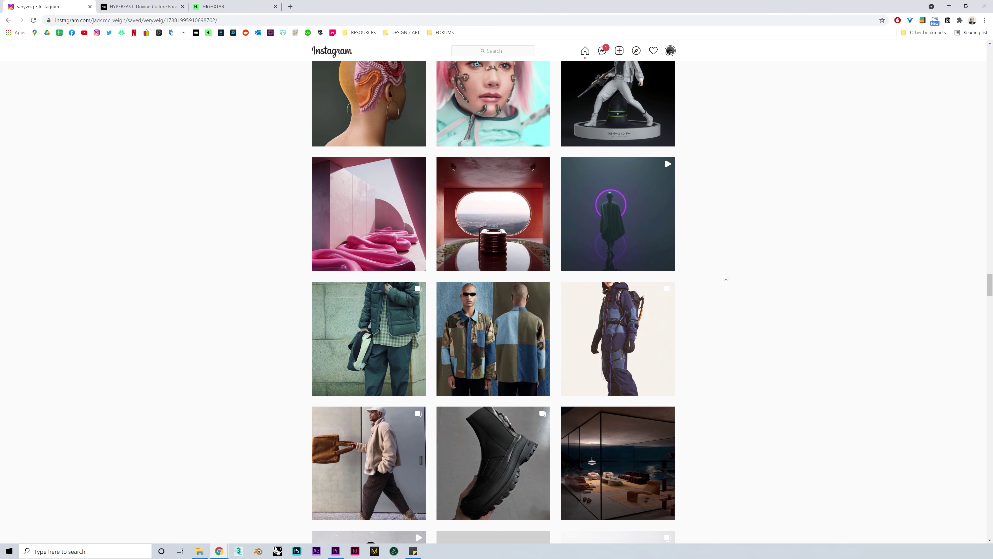
scroll(725, 277, up, 7)
scroll(726, 277, up, 3)
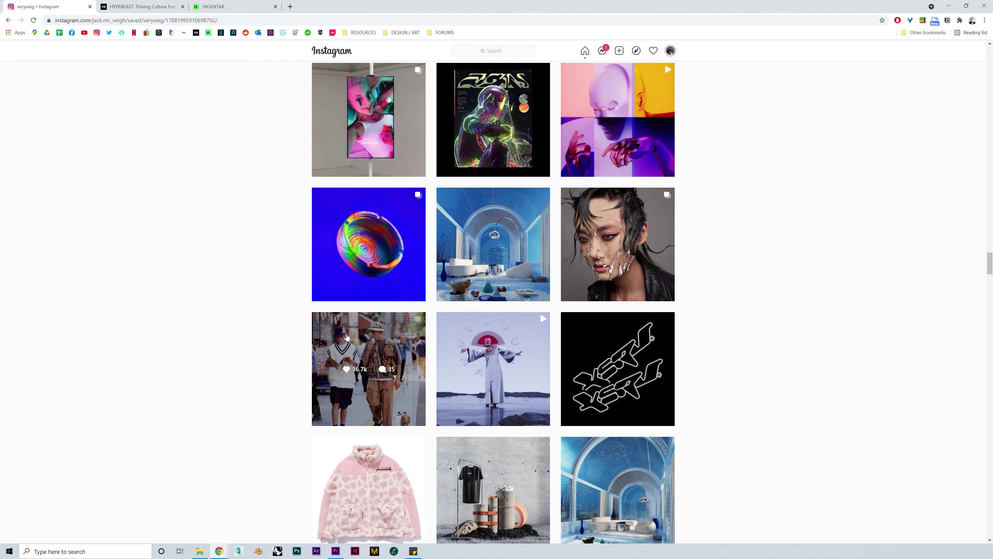
click(347, 336)
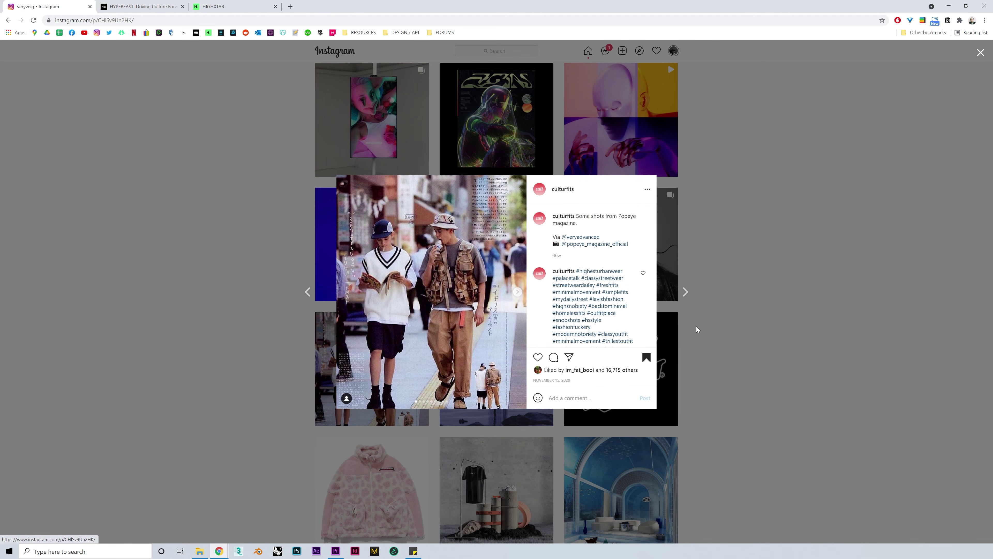
click(716, 326)
scroll(717, 325, up, 4)
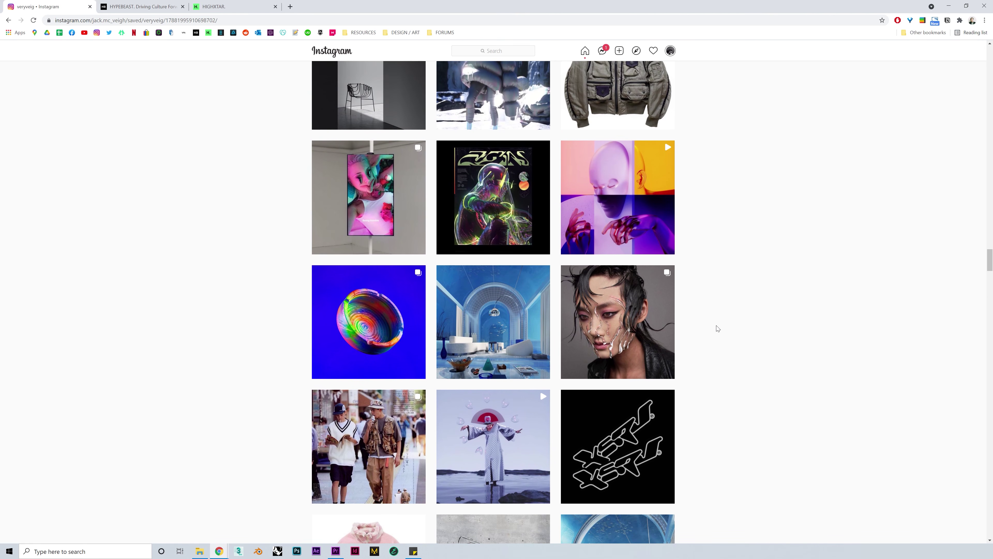
click(656, 142)
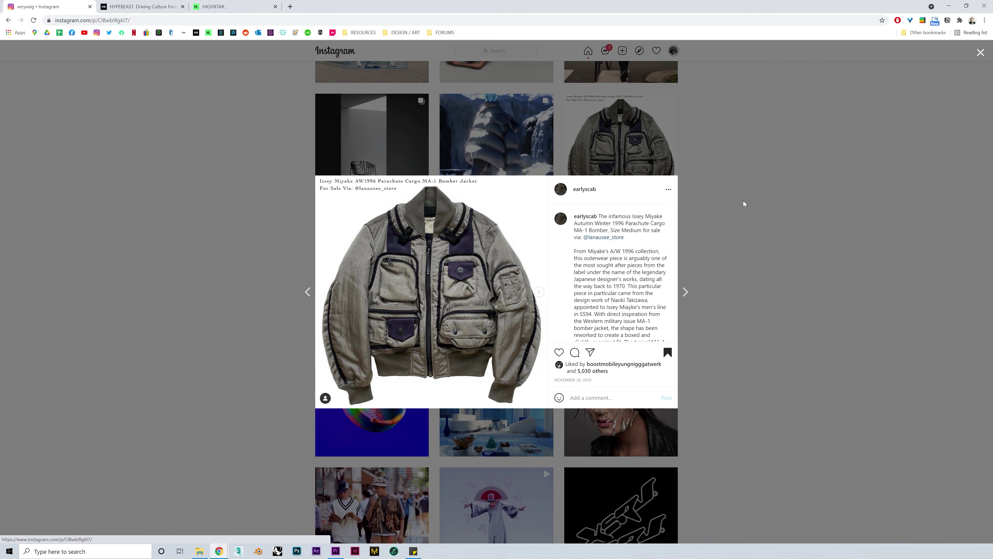
click(743, 200)
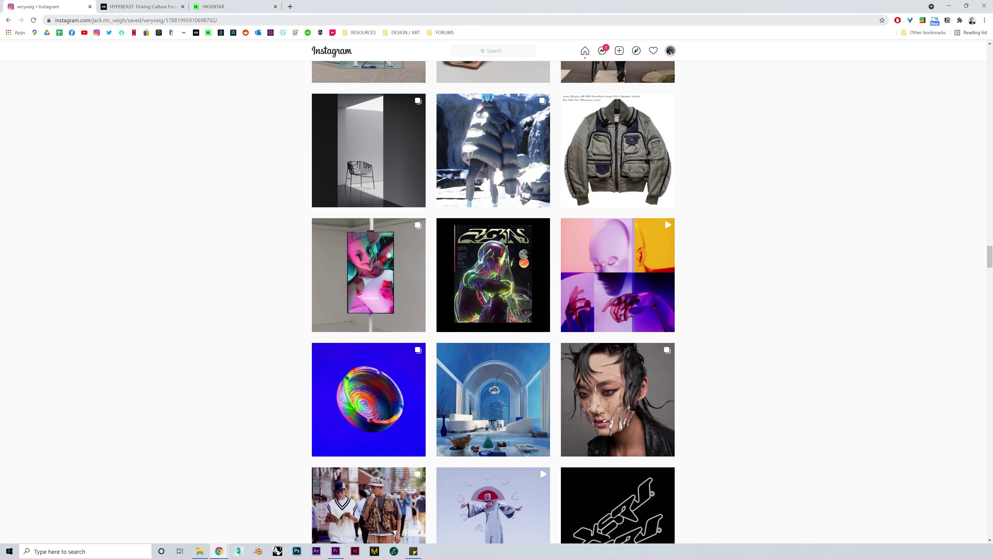
Open Hypebeast's article on The North Face designer's new menswear line and look through its lookbook photos.
click(156, 6)
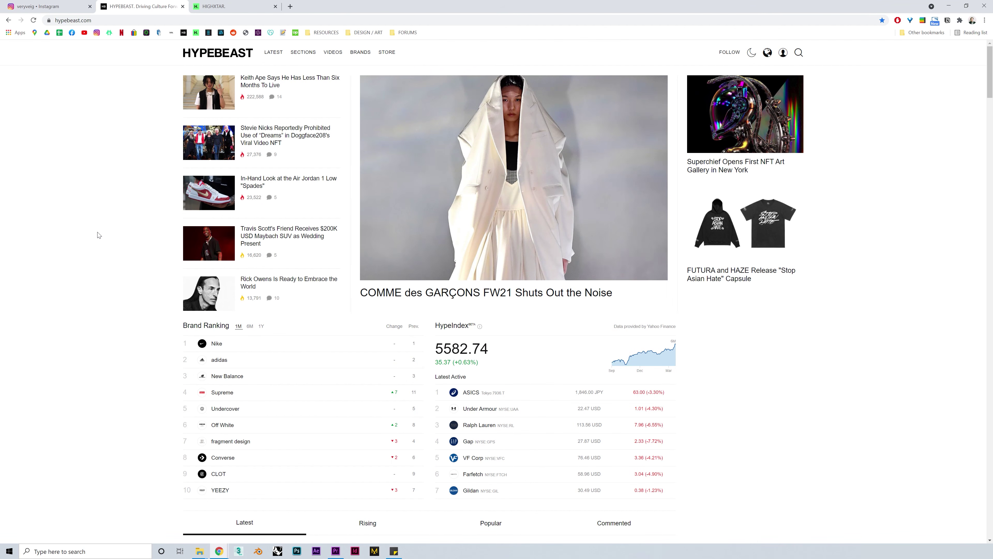
scroll(103, 267, down, 10)
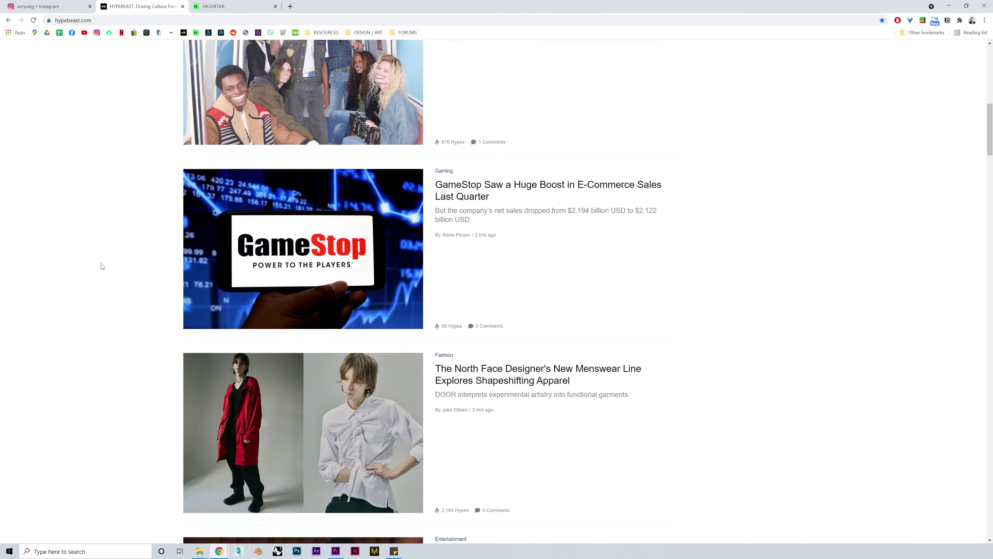
click(303, 432)
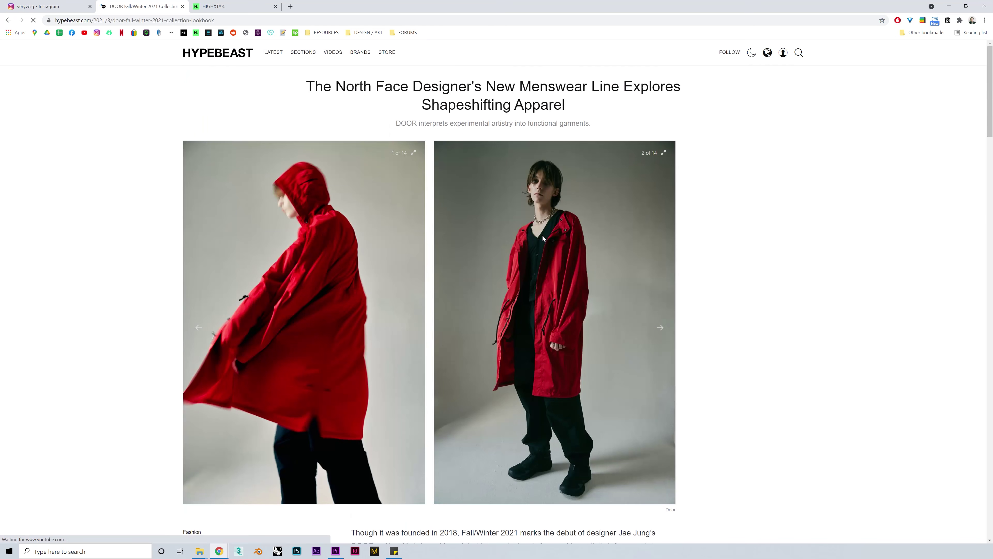
click(667, 330)
click(667, 329)
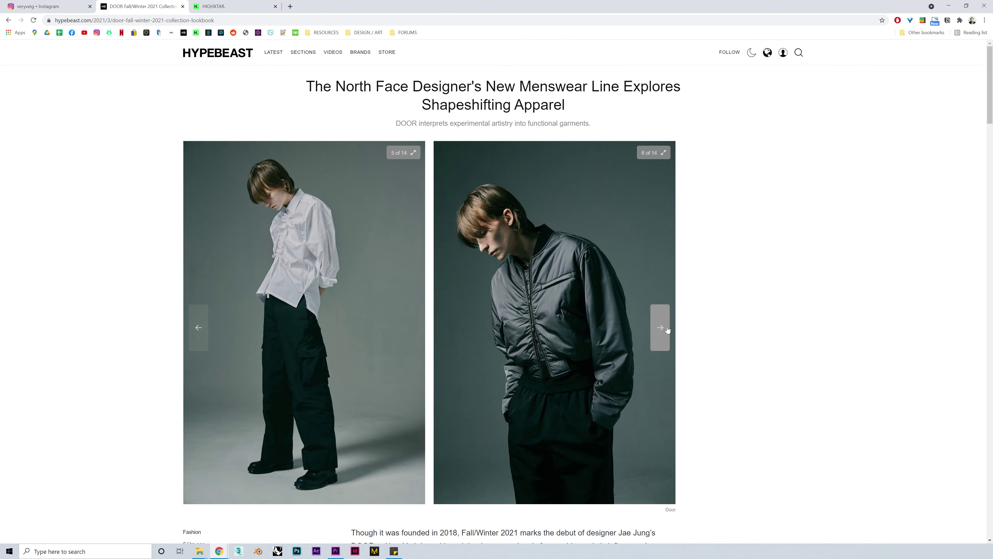
click(667, 330)
click(667, 330)
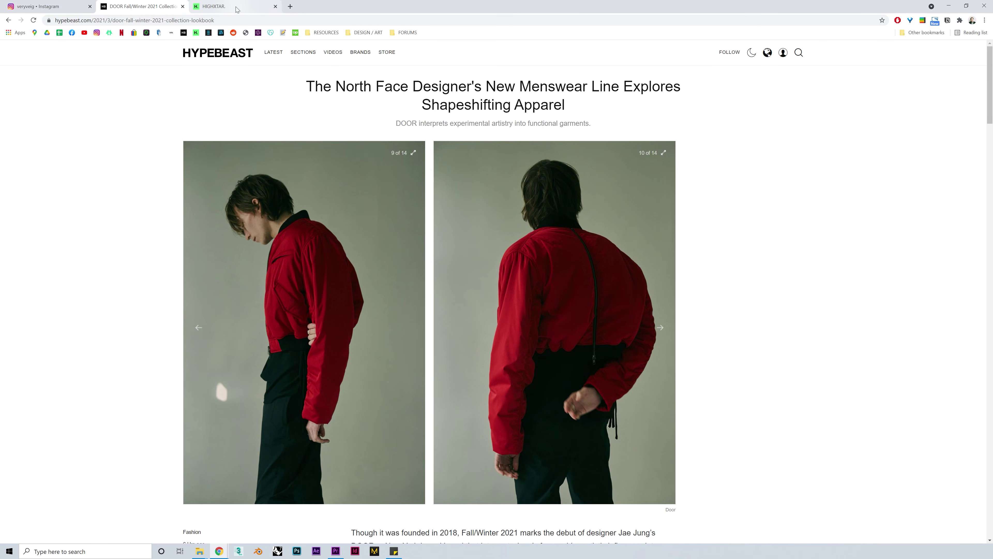
Open the HIGHXTAR article on adidas Originals x Wales Bonner sportswear and look over its outfit photos.
click(237, 9)
scroll(523, 210, down, 8)
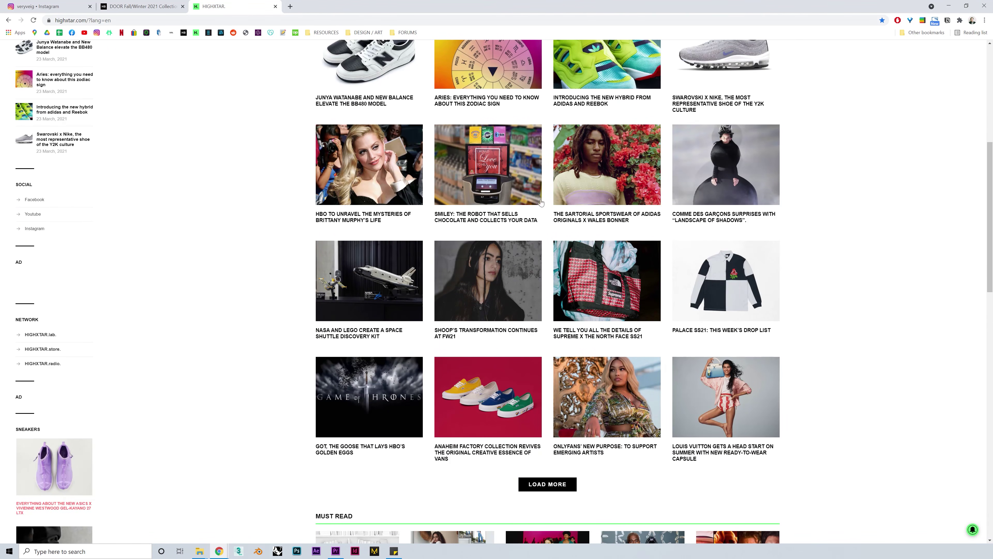
click(607, 165)
scroll(748, 266, down, 5)
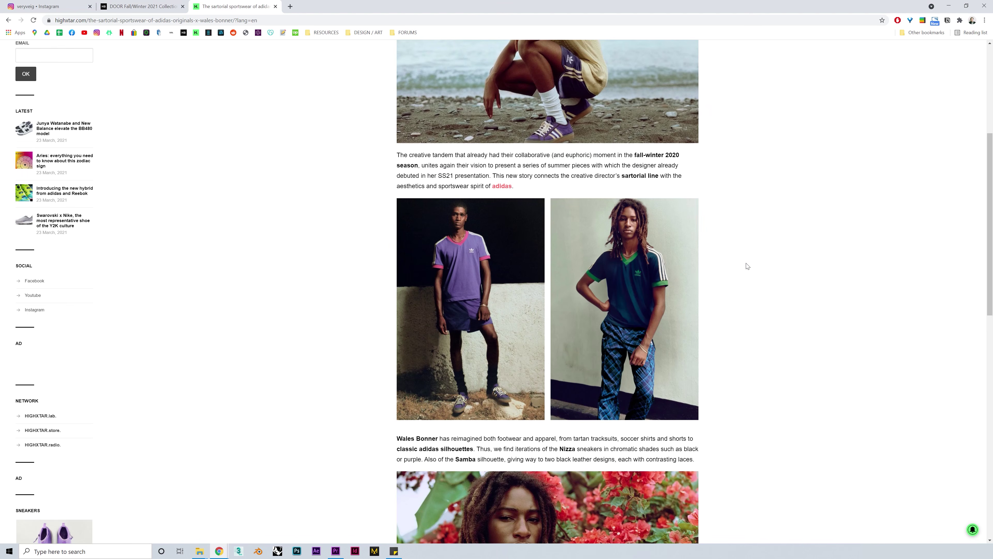
Switch to File Explorer and preview the full-outfit reference images in the moodboard folder, starting with the Heron Preston looks.
key(alt+Tab)
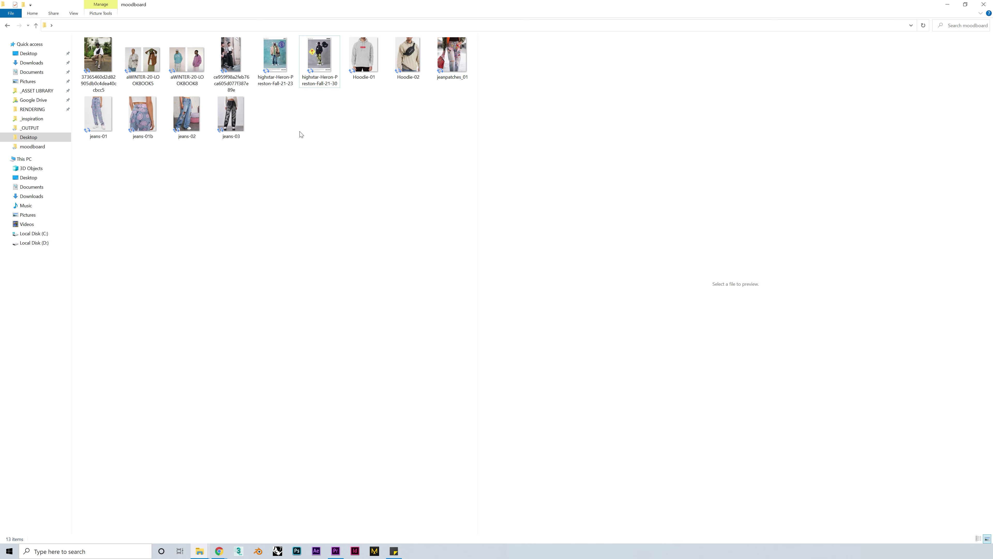
click(333, 73)
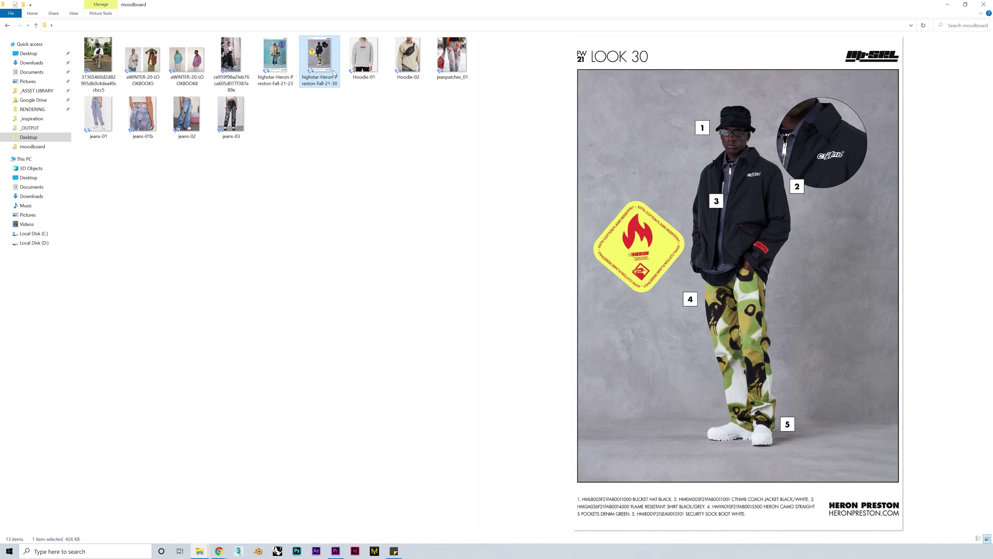
key(Left)
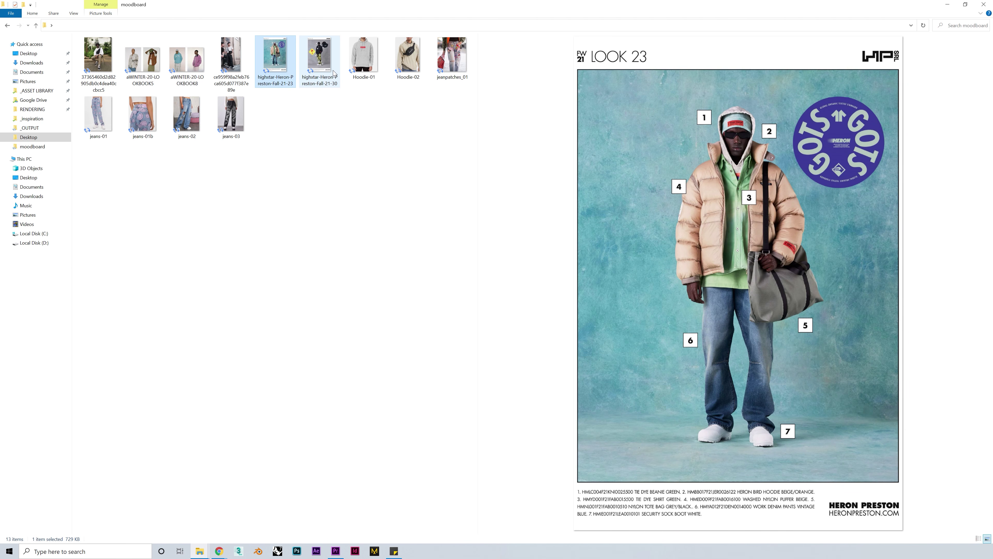
key(Left)
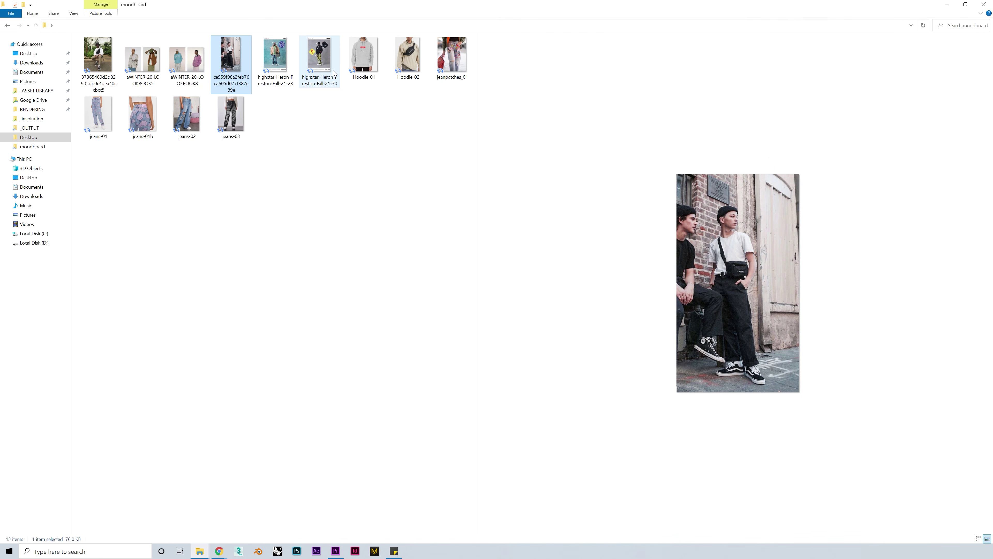
key(Left)
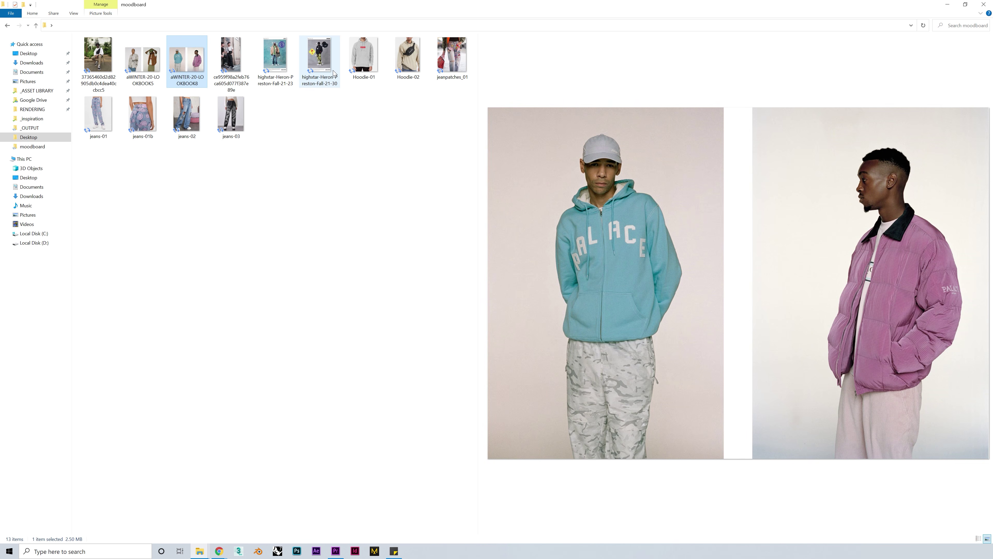
key(Left)
key(Left)
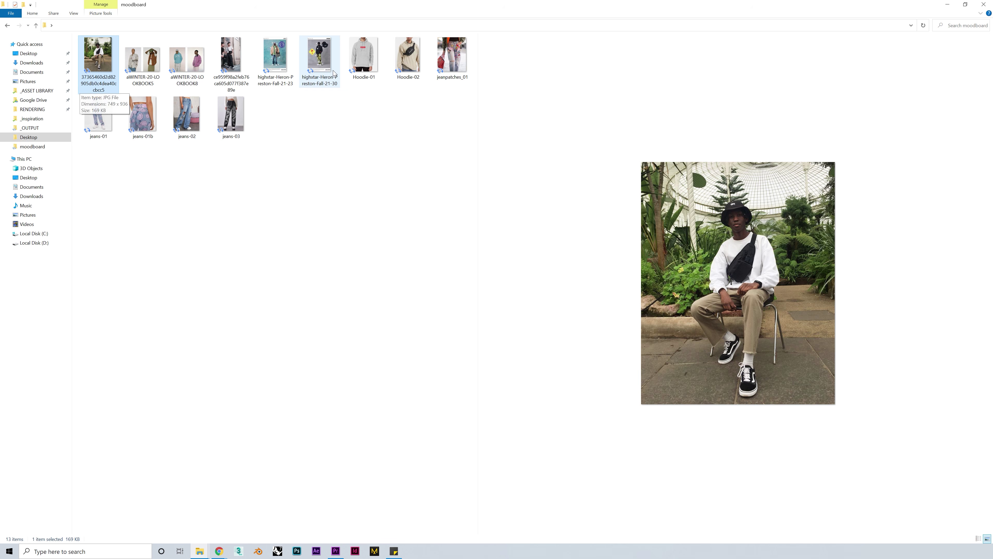
Preview the jeans references in the moodboard folder, from jeans-02 back to jeanpatches_01.
click(187, 122)
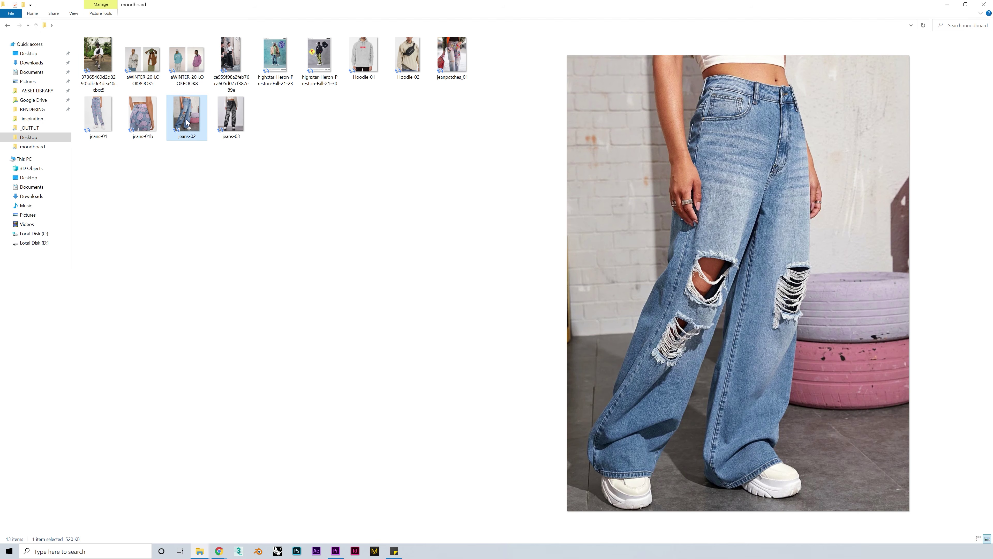
key(Left)
key(Left)
key(Left)
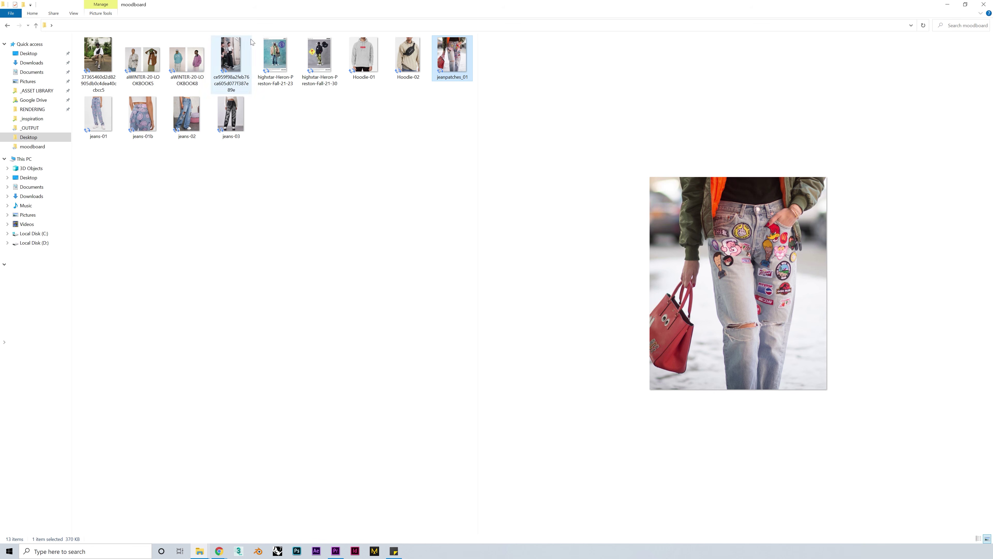
Preview the Hoodie-01 and Hoodie-02 reference images in the moodboard folder.
click(358, 60)
key(Right)
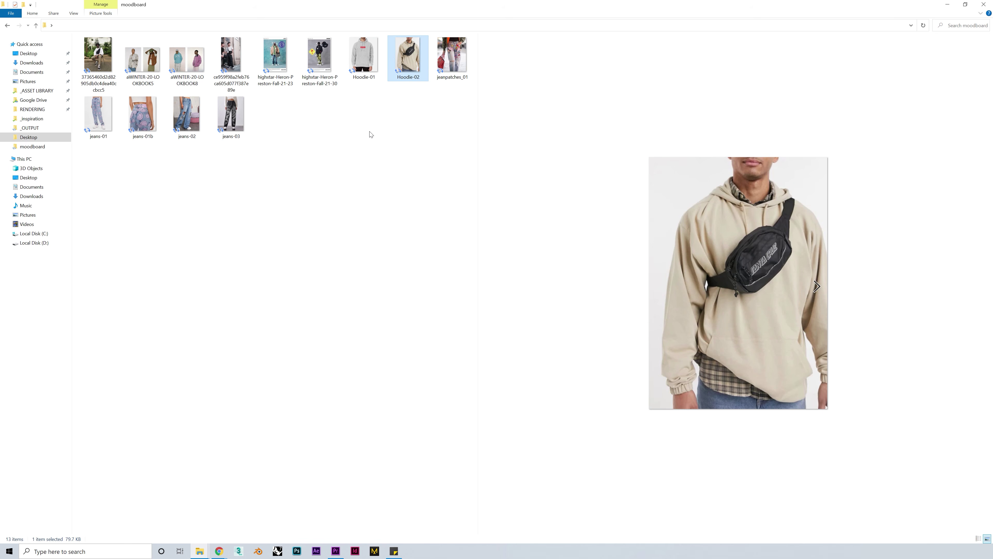
key(Left)
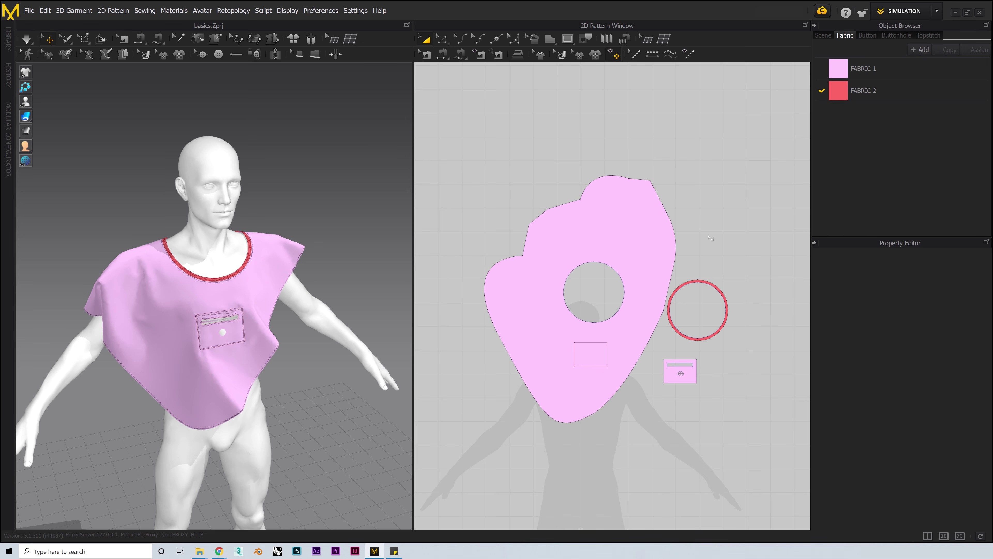
Delete all pattern pieces of the pink practice garment and remove the red FABRIC 2 from the fabric list.
scroll(711, 238, down, 3)
drag(581, 347, 580, 347)
key(Delete)
right_drag(332, 346, 272, 338)
middle_drag(273, 337, 288, 311)
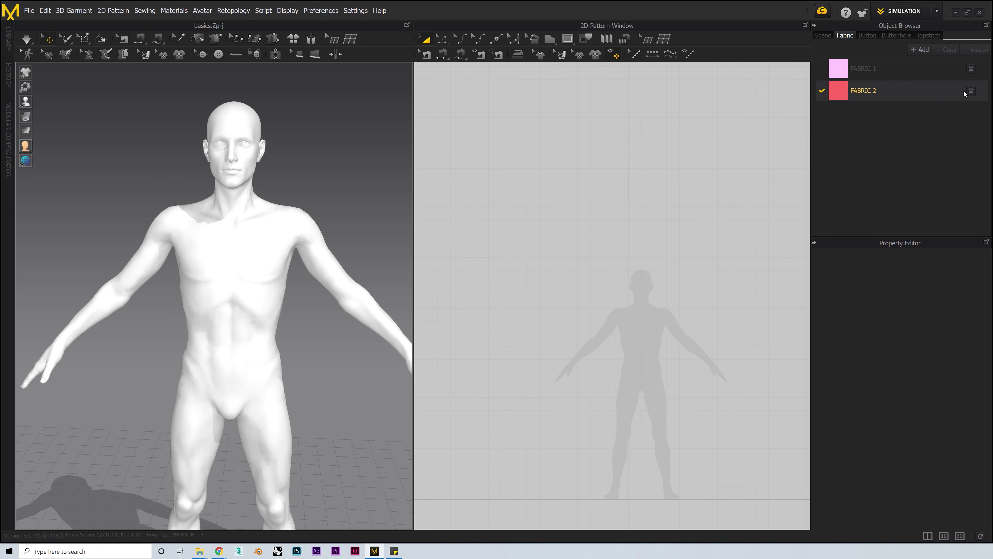
click(971, 90)
right_drag(152, 269, 328, 298)
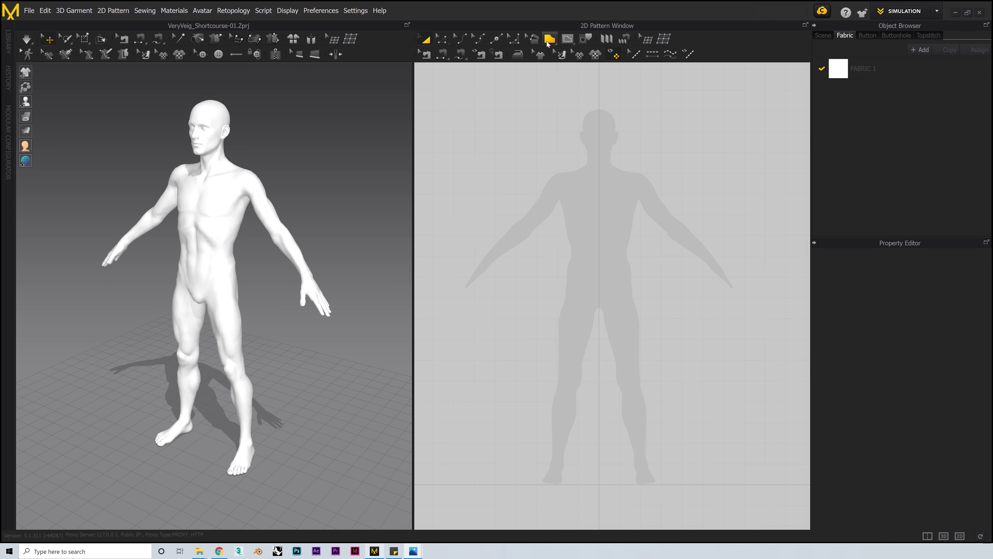
Draw a polygon trouser-front leg piece over the avatar silhouette, with about 962 mm outer side, 235 mm hem, 797 mm inseam and 199 mm waist.
key(h)
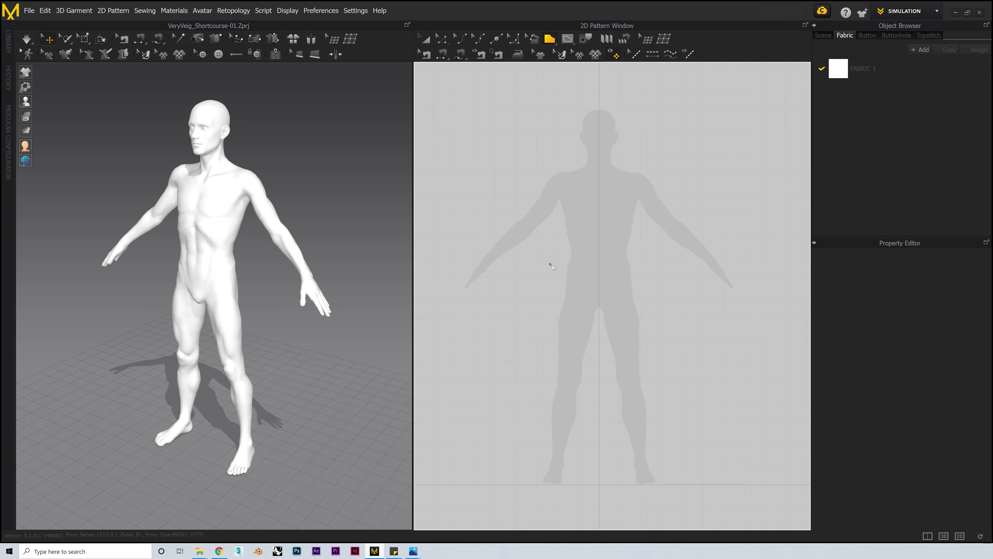
click(543, 253)
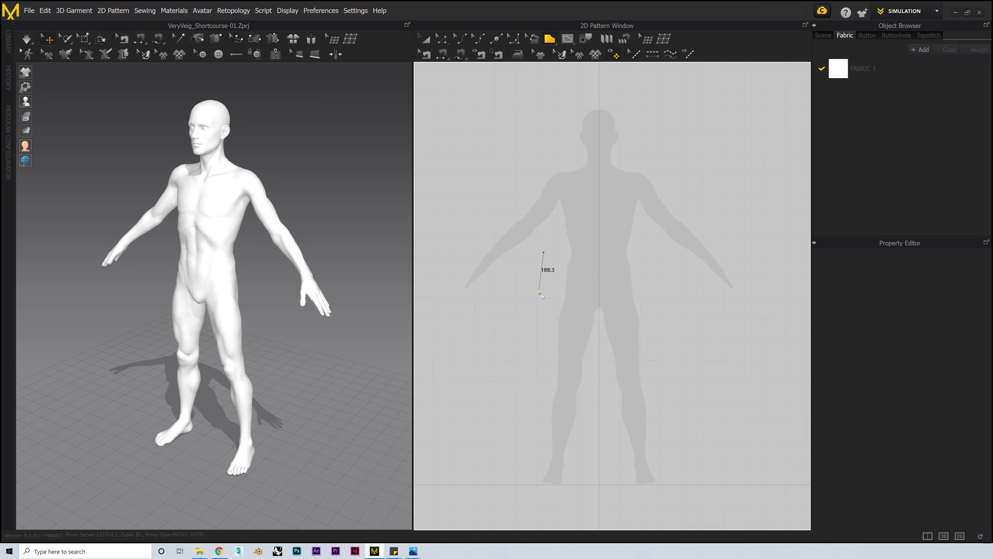
click(534, 452)
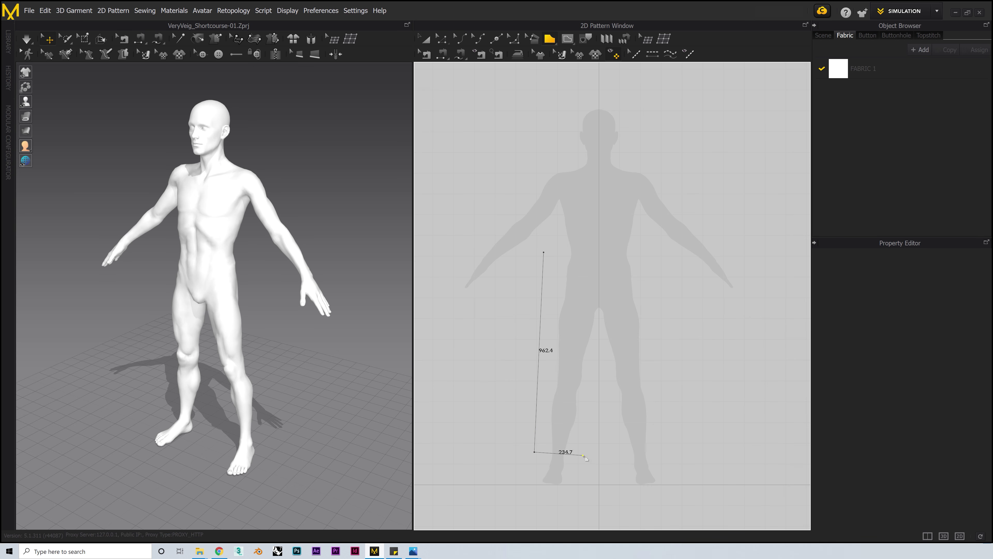
click(584, 455)
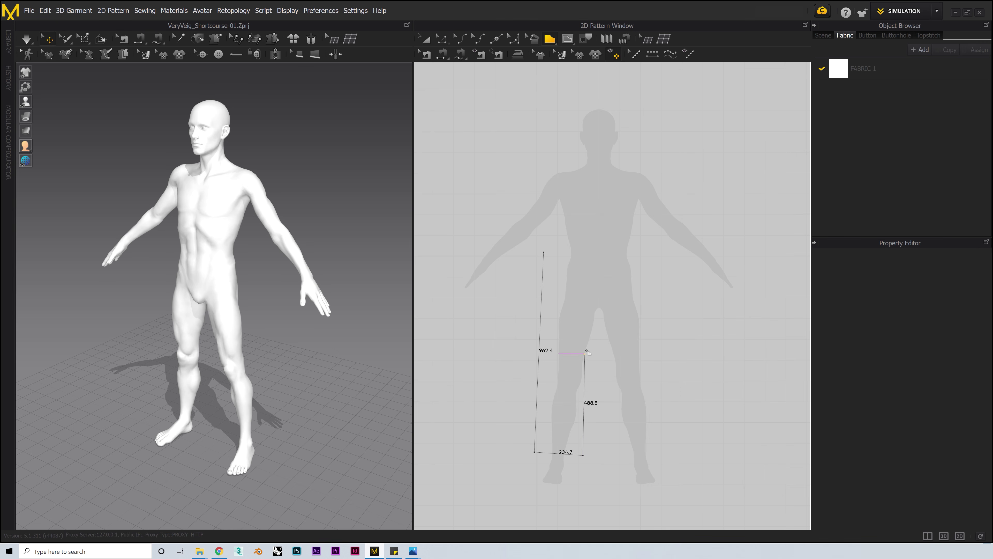
click(595, 291)
click(583, 288)
click(585, 252)
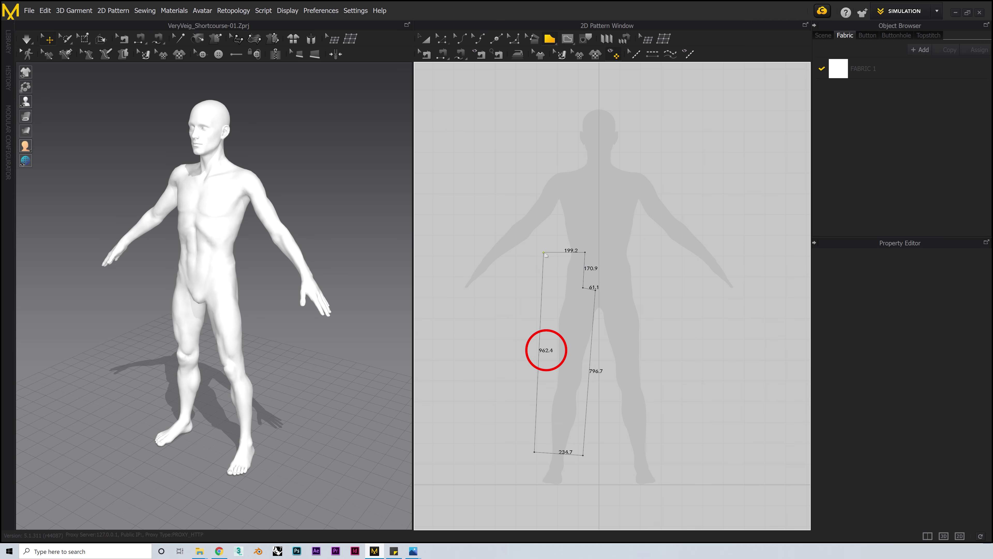
click(545, 254)
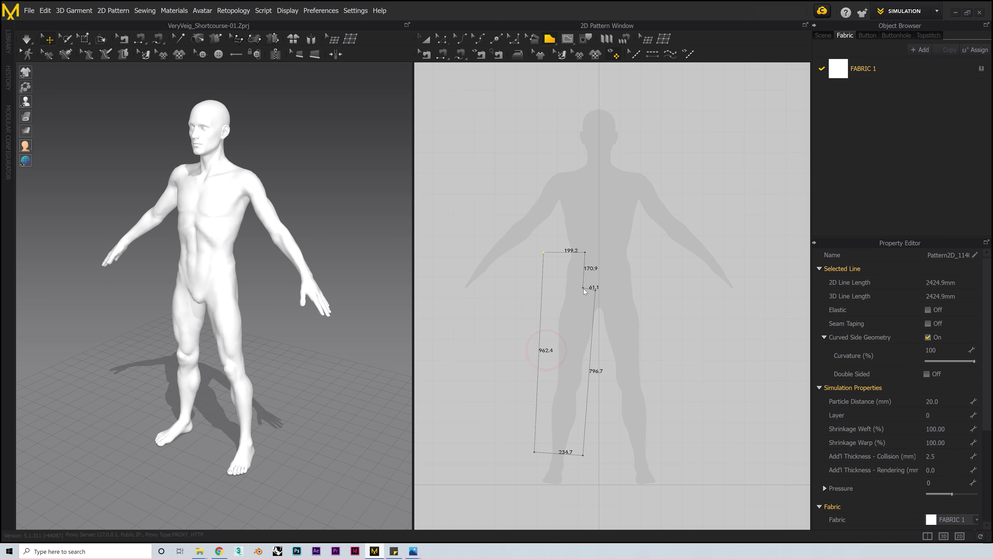
Curve the stepped crotch corner of the leg piece into a rounded rise with Edit Curvature.
click(515, 40)
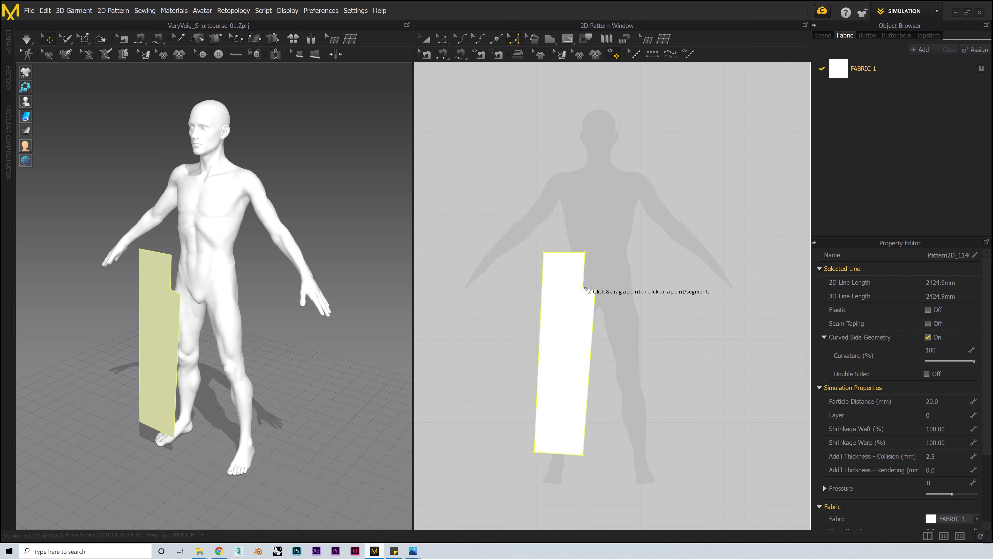
scroll(588, 290, up, 5)
drag(555, 290, 591, 275)
scroll(608, 304, down, 5)
click(426, 43)
click(490, 270)
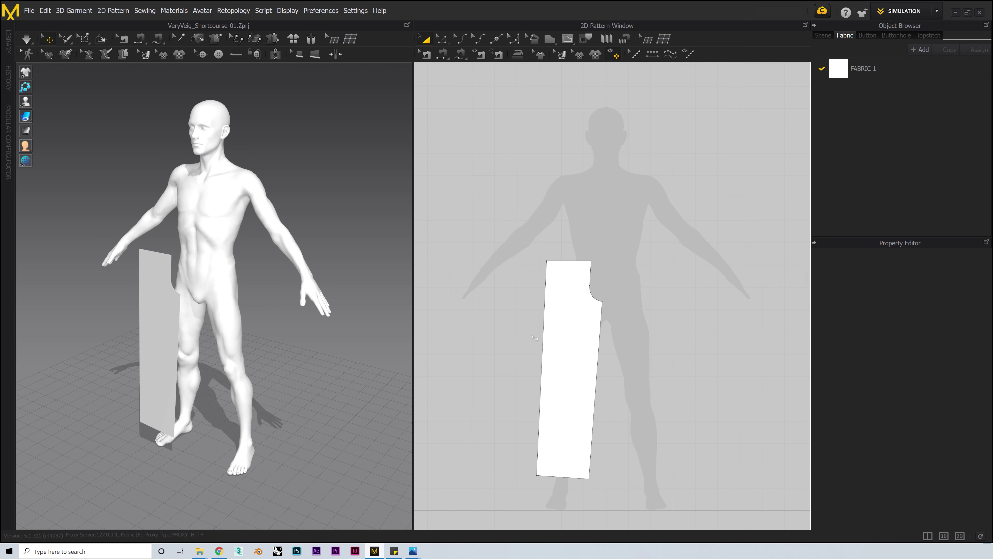
Clone the leg piece as a Symmetric Pattern without sewing and place it mirrored over the avatar's other leg.
click(566, 337)
right_click(585, 324)
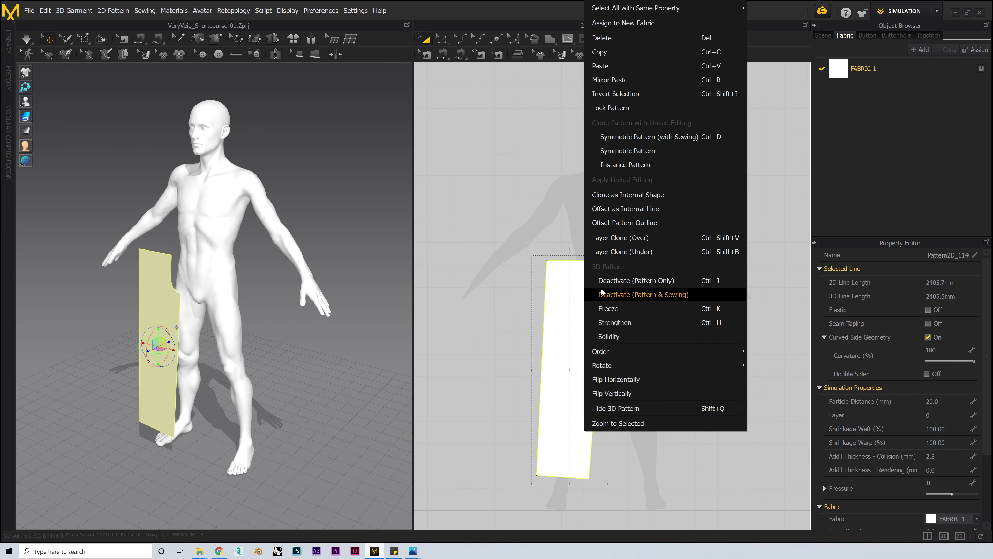
click(626, 151)
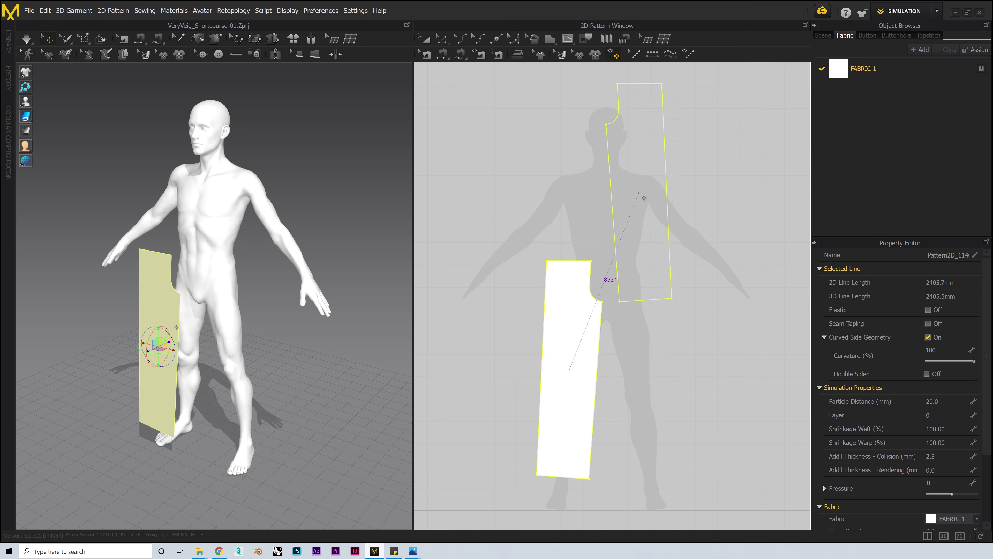
click(648, 373)
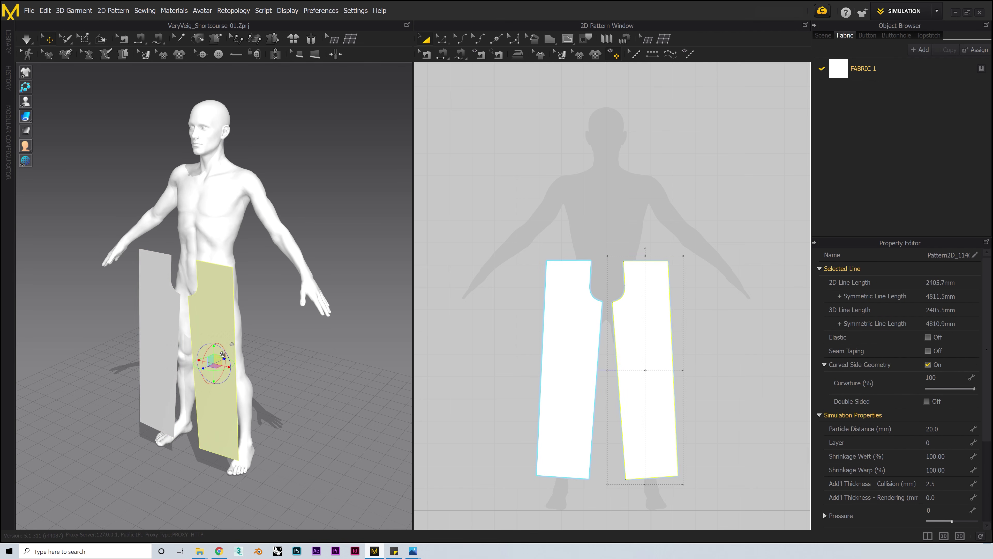
right_drag(232, 366, 224, 361)
click(284, 296)
middle_drag(283, 296, 290, 307)
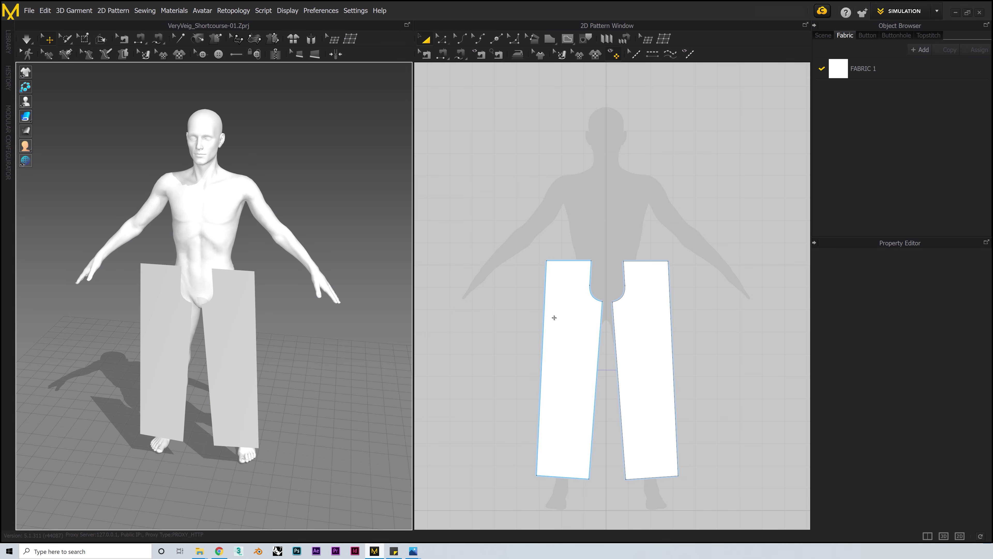
Duplicate both front leg pieces together and place the copies beside the originals in the 2D pattern layout.
click(618, 317)
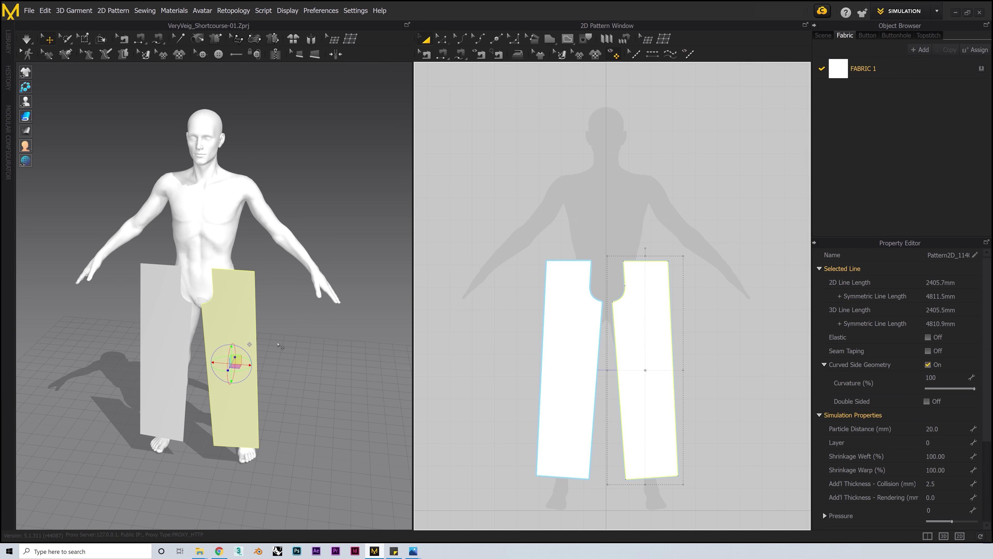
shift+click(583, 337)
right_drag(308, 359, 418, 353)
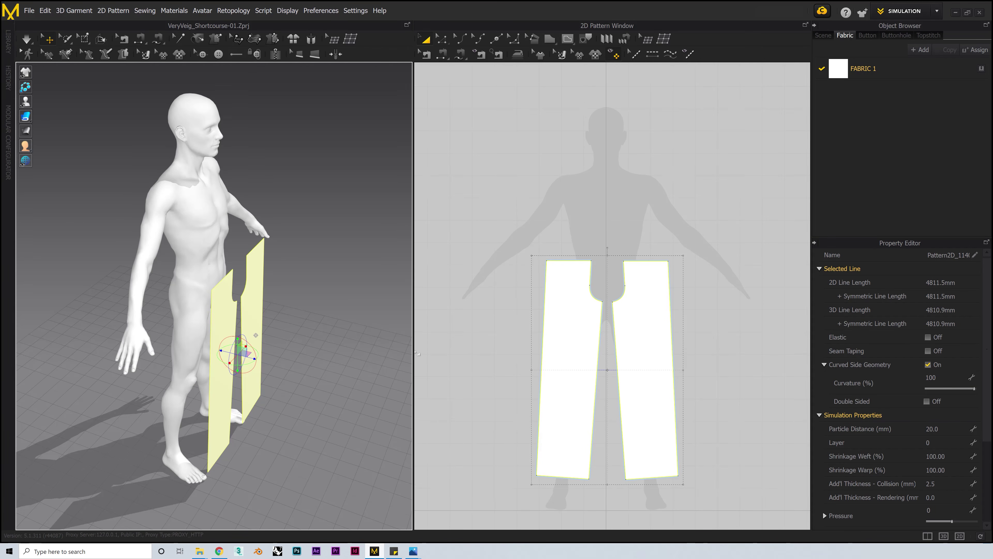
scroll(561, 366, down, 3)
drag(566, 364, 686, 368)
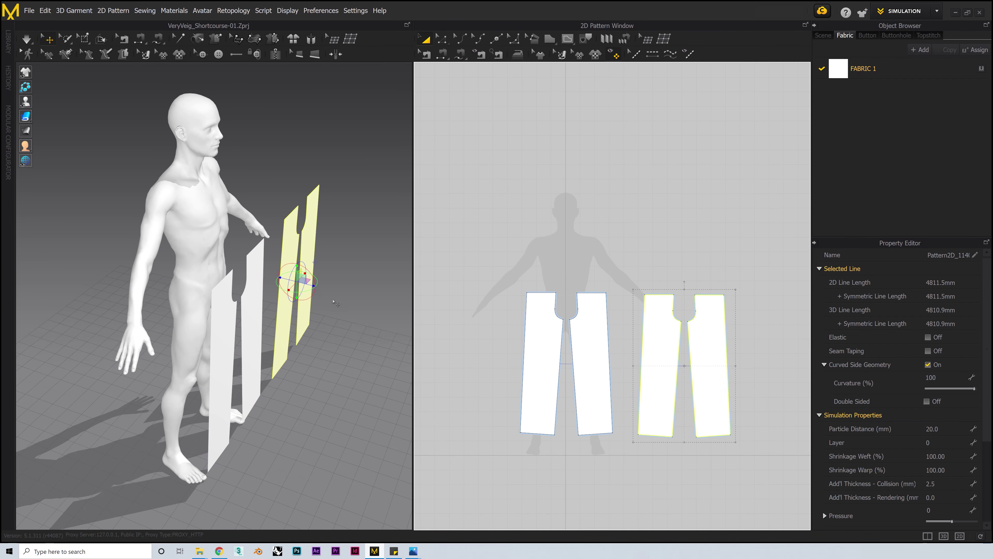
Move the two copied leg pieces behind the avatar's legs in 3D as the trouser back.
right_drag(339, 300, 307, 307)
drag(371, 294, 196, 325)
right_drag(196, 326, 237, 339)
drag(129, 361, 121, 362)
click(234, 309)
right_drag(234, 309, 171, 316)
scroll(171, 315, up, 3)
middle_drag(171, 316, 254, 316)
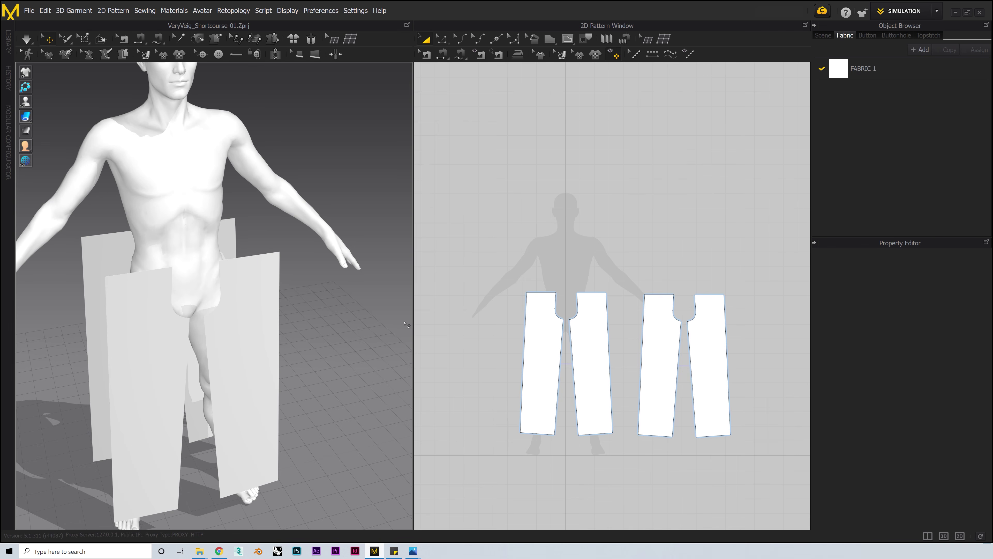
Raise the centre-back waist corner of the back pieces and shift their side waist corner slightly outwards.
scroll(651, 298, up, 5)
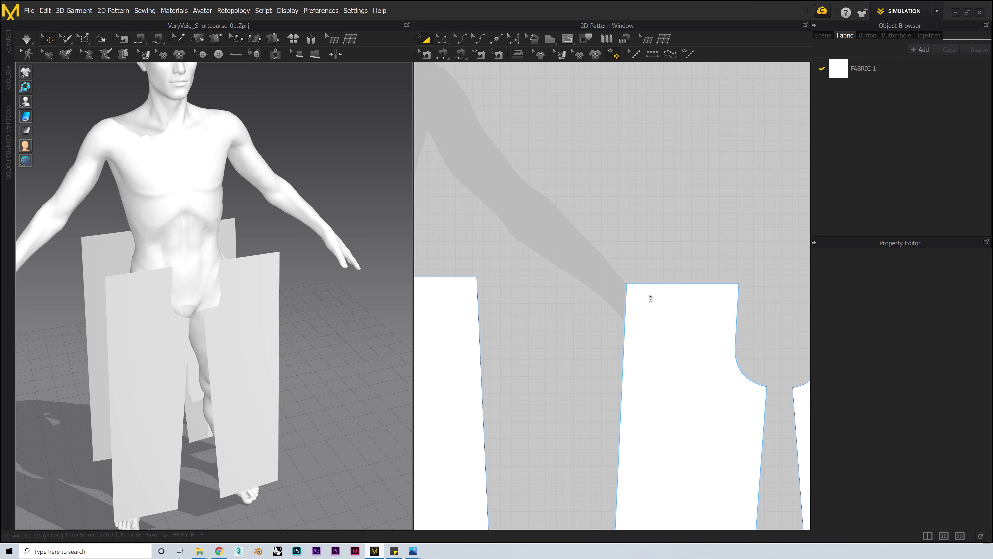
click(442, 39)
middle_drag(666, 300, 541, 307)
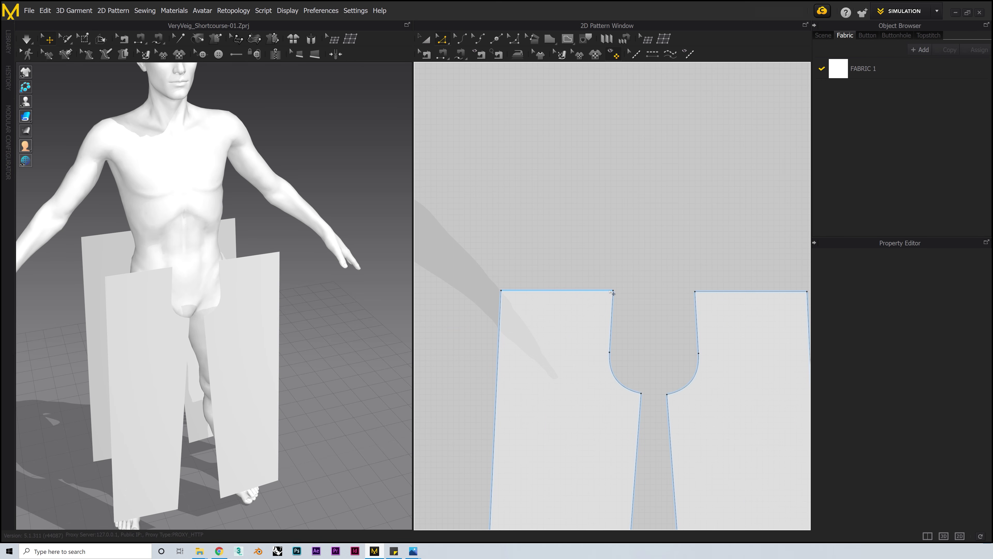
drag(614, 292, 614, 275)
scroll(538, 303, down, 3)
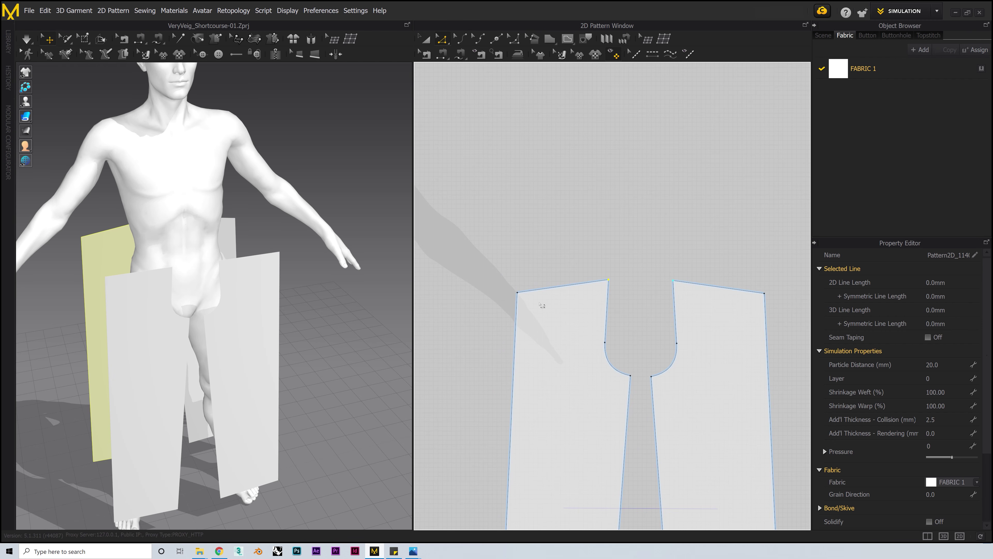
drag(522, 294, 512, 295)
scroll(544, 321, down, 2)
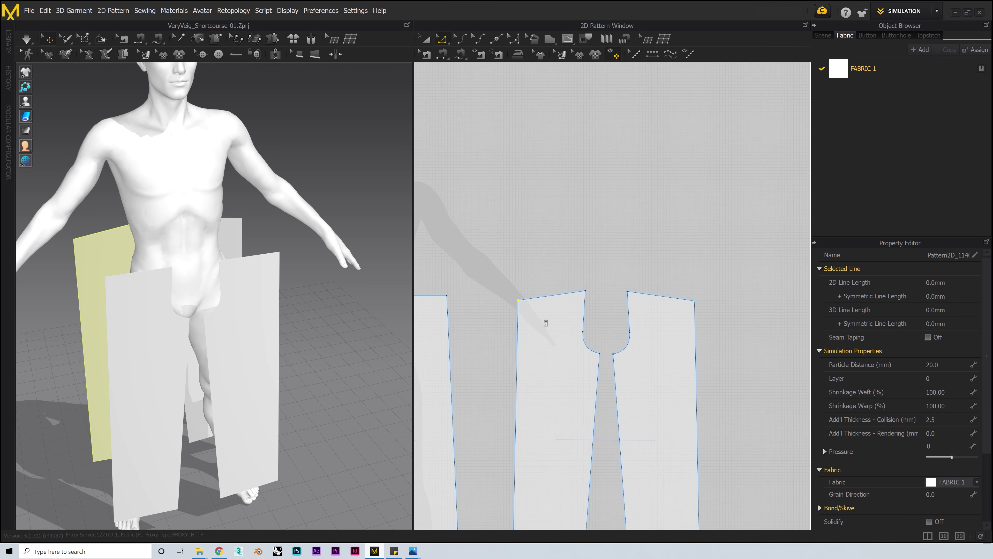
Fine-tune the centre-back waist corner of the back pieces slightly upwards and towards the centre.
middle_drag(557, 376, 573, 323)
scroll(573, 323, down, 2)
scroll(608, 310, up, 6)
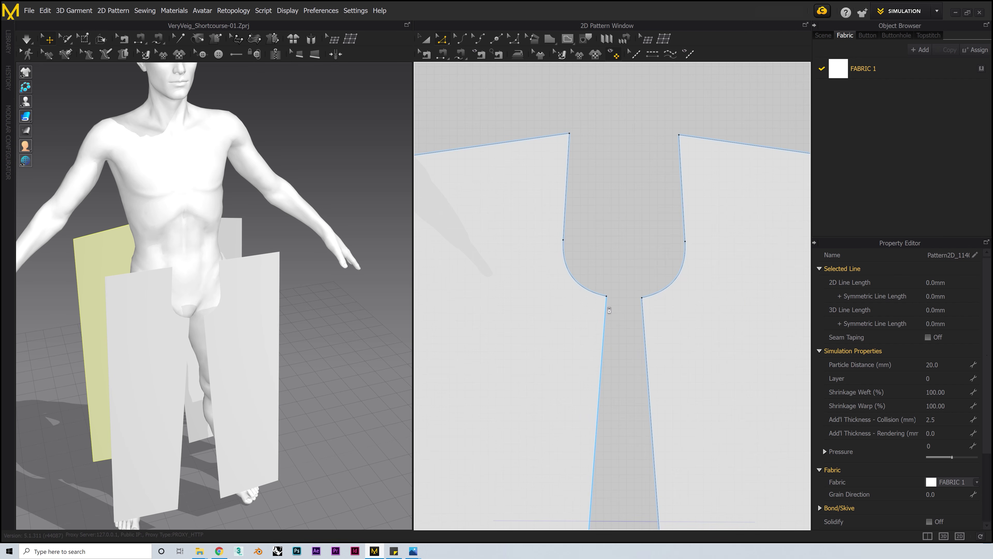
scroll(611, 300, down, 5)
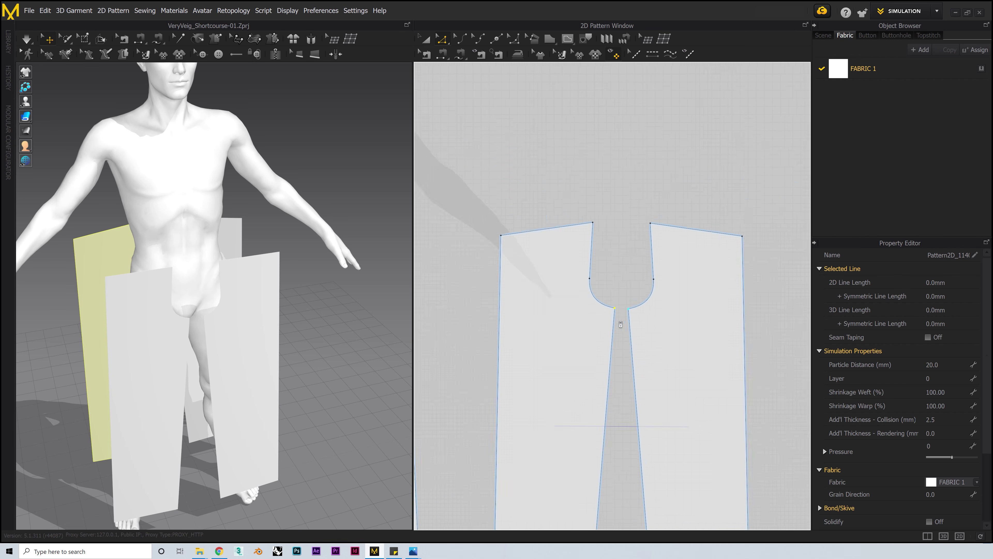
drag(631, 234, 632, 231)
scroll(632, 231, down, 2)
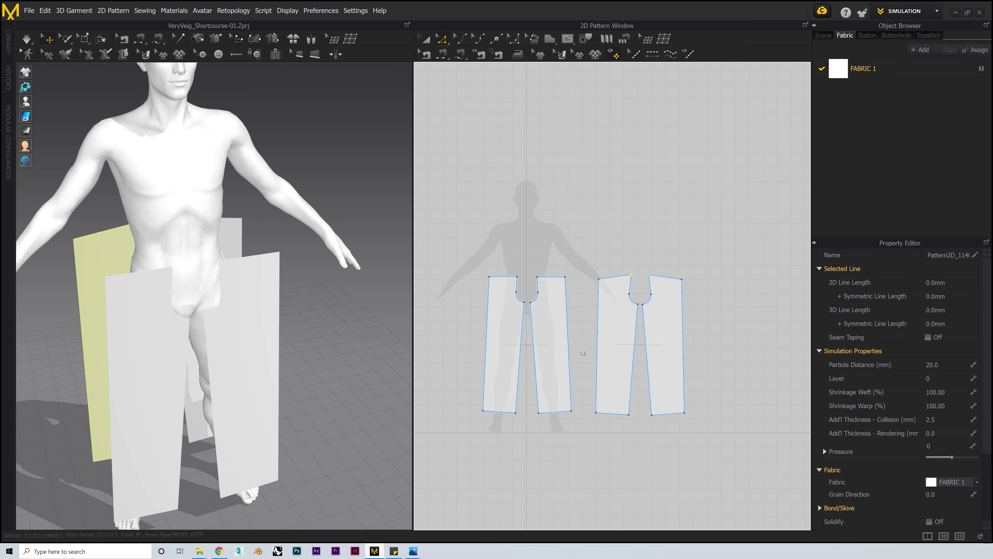
Widen the back pieces at the waist by moving their side waist corner further outwards.
scroll(627, 247, up, 6)
drag(627, 247, 618, 247)
scroll(620, 280, down, 6)
middle_drag(647, 331, 621, 338)
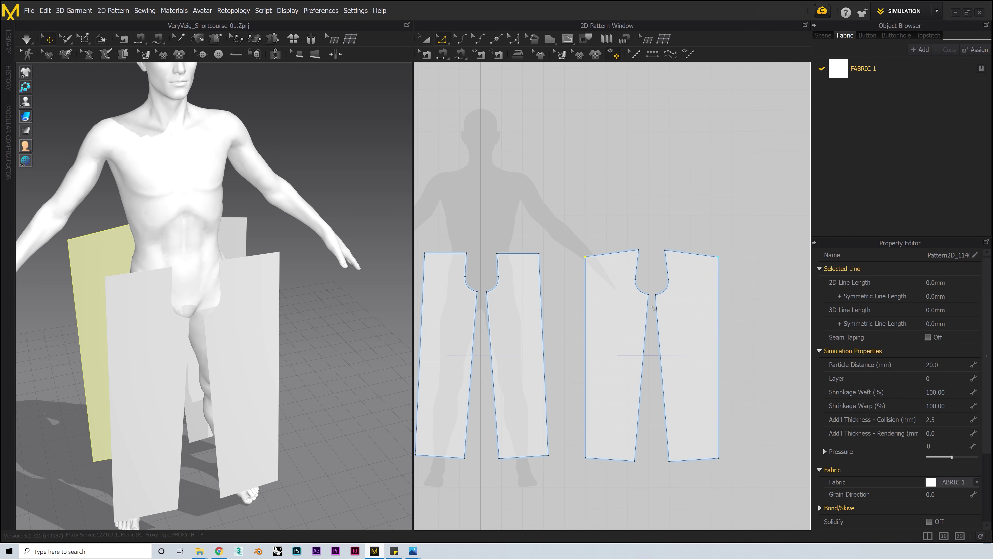
scroll(568, 250, up, 3)
drag(565, 243, 566, 245)
scroll(625, 267, down, 1)
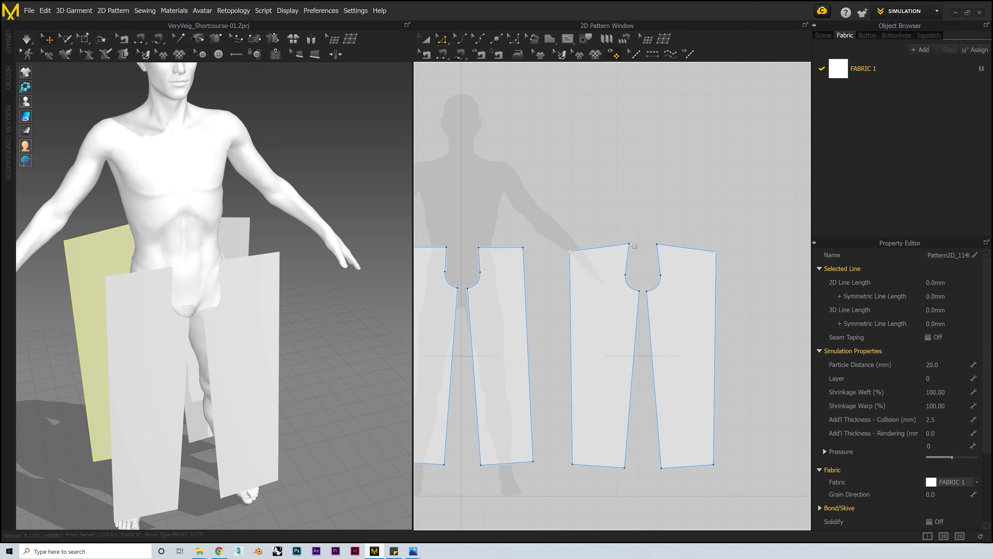
Slant the back rise by nudging the centre-back waist corner towards the centre gap, ending point editing.
drag(633, 247, 634, 247)
click(425, 39)
click(503, 242)
middle_drag(503, 243, 578, 242)
right_drag(223, 294, 266, 287)
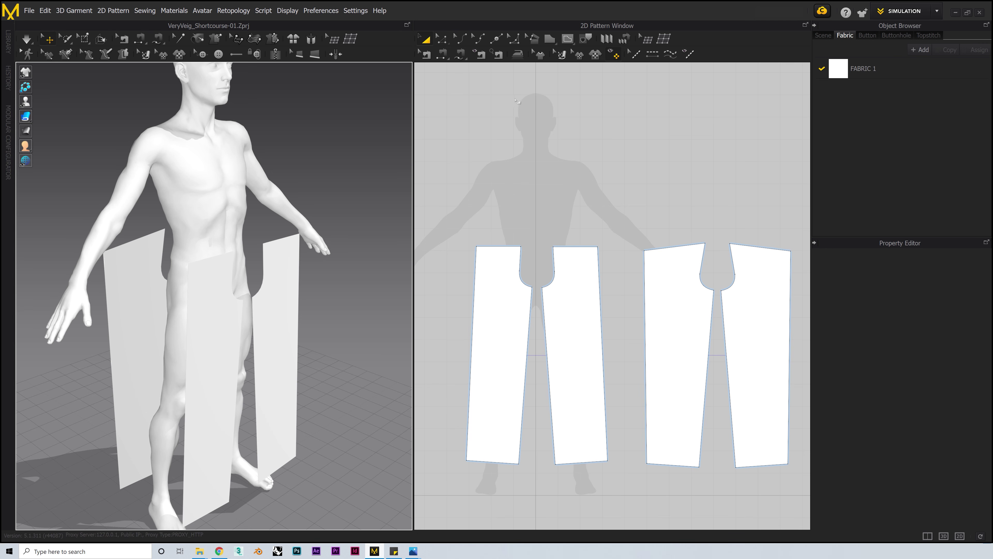
Sew the outer side edge of the front leg piece on the avatar's left to the matching back piece with Segment Sewing.
click(439, 58)
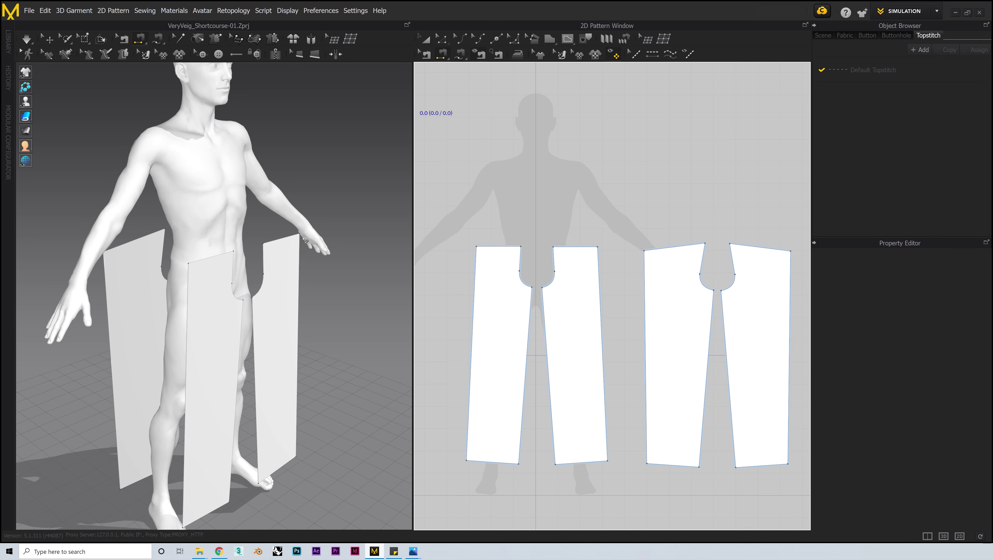
click(599, 279)
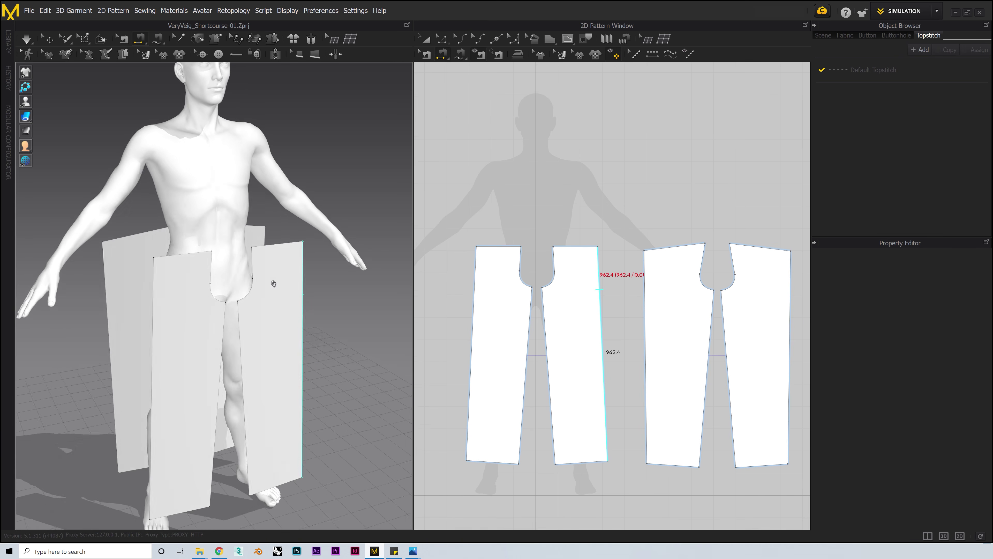
right_drag(273, 283, 294, 251)
scroll(294, 254, up, 2)
middle_drag(322, 294, 317, 257)
scroll(317, 257, down, 1)
click(226, 212)
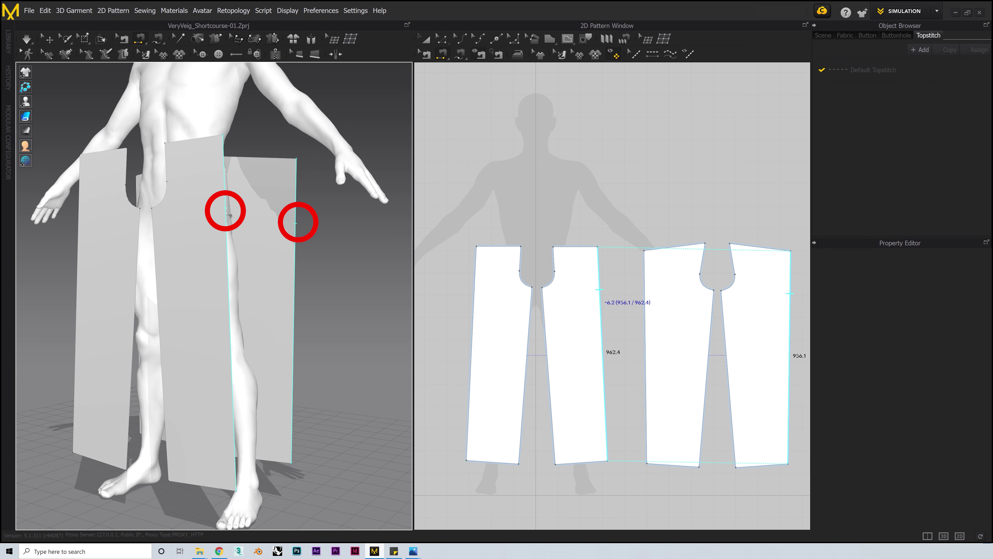
click(229, 215)
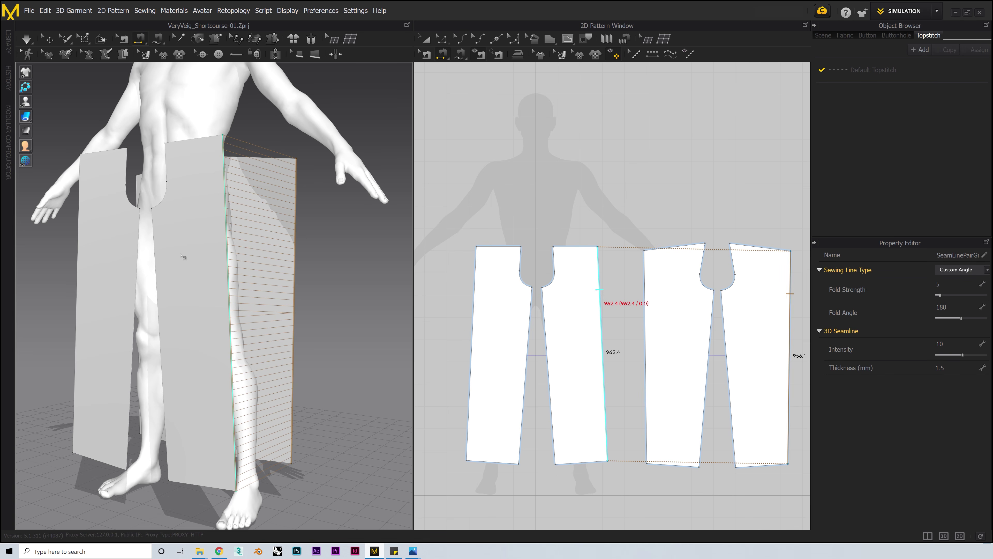
Sew the inseams of both legs and the remaining outer side seam between the front and back pieces.
right_drag(158, 257, 184, 248)
click(208, 271)
click(195, 281)
click(157, 277)
click(184, 280)
click(117, 231)
click(76, 224)
Sew the two front pieces together and the two back pieces together along their straight rises and crotch curves.
right_drag(291, 239, 180, 231)
scroll(250, 250, up, 3)
click(244, 262)
click(170, 262)
click(172, 210)
click(242, 215)
click(225, 226)
click(270, 219)
click(221, 286)
click(273, 281)
Simulate the sewn trousers so they drape on the avatar, checking the fit before stopping the simulation.
scroll(250, 297, down, 4)
click(239, 333)
right_drag(165, 335, 244, 341)
click(26, 38)
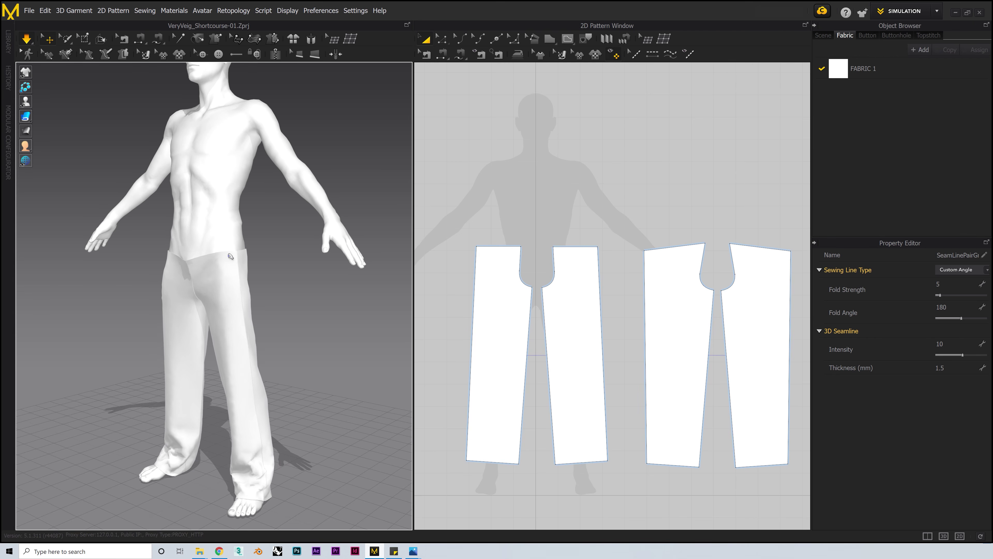
mouse_move(238, 288)
right_down()
mouse_move(273, 309)
mouse_move(195, 271)
mouse_move(210, 304)
mouse_move(286, 309)
mouse_move(246, 305)
right_up()
click(31, 38)
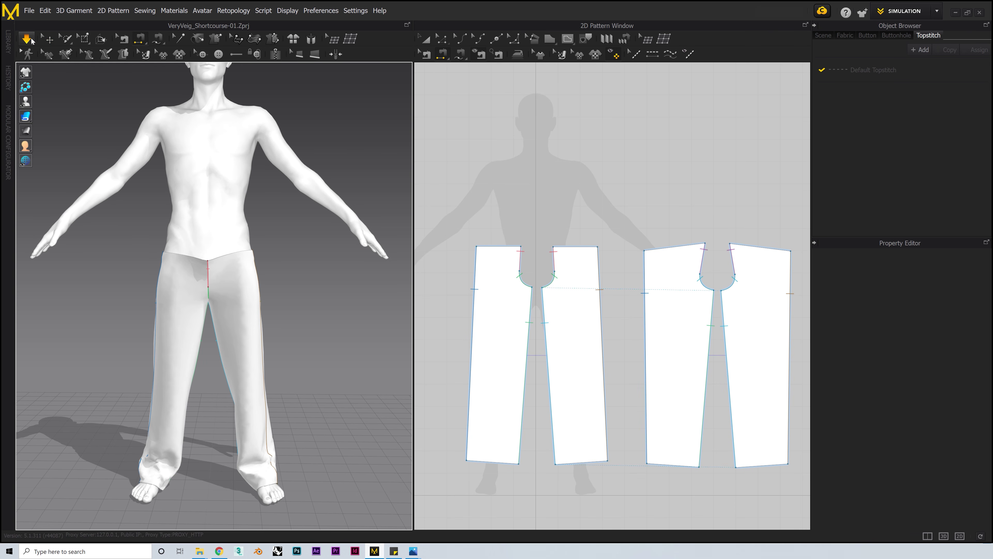
Raise the waist edges of all front and back trouser pieces slightly.
click(425, 45)
key(q)
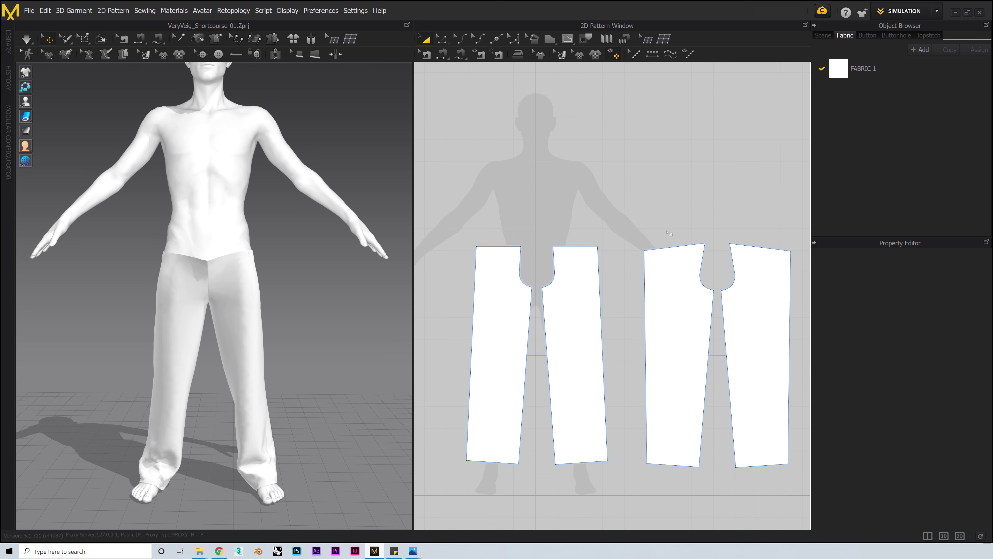
right_drag(347, 246, 314, 244)
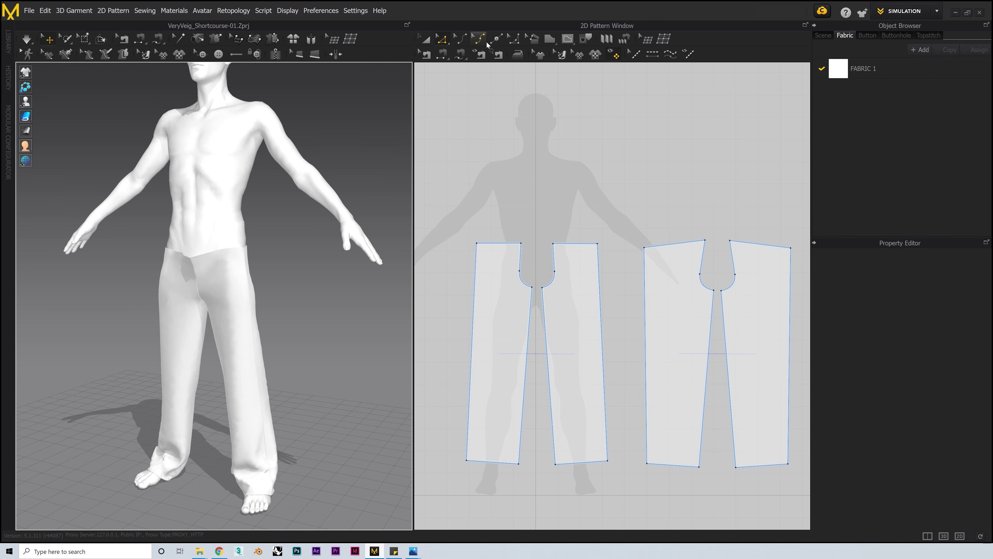
Draw a narrow rectangular waistband strip above the front leg piece, about twice that piece's waist width.
click(551, 40)
click(570, 67)
drag(510, 231, 433, 232)
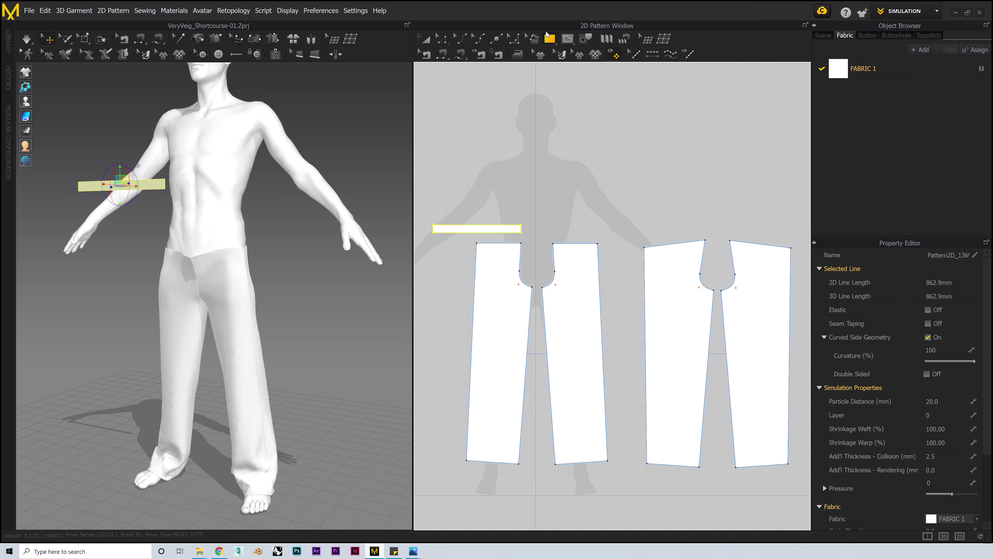
Add a point near the middle of the waistband strip's lower edge, about 193 mm from its outer corner.
click(497, 41)
scroll(477, 232, up, 2)
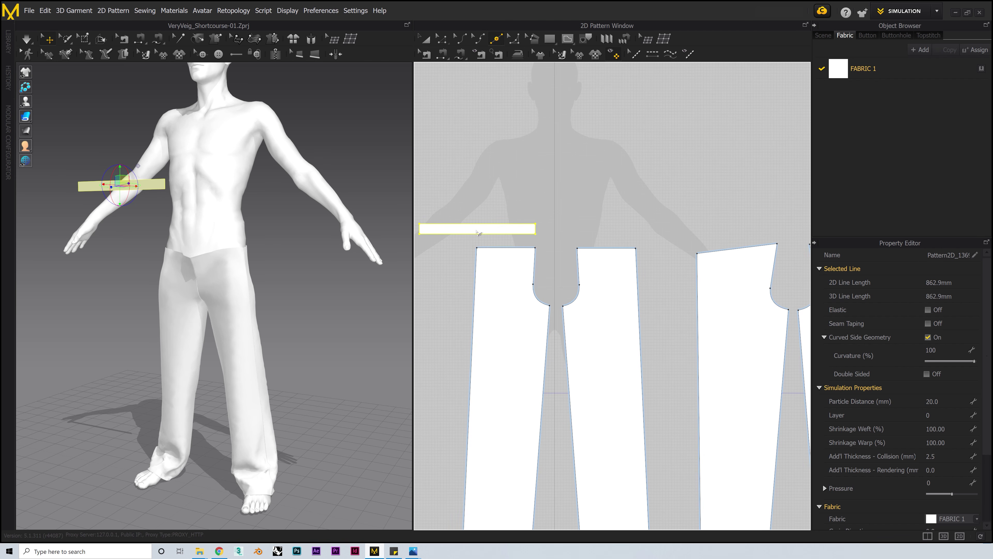
click(477, 235)
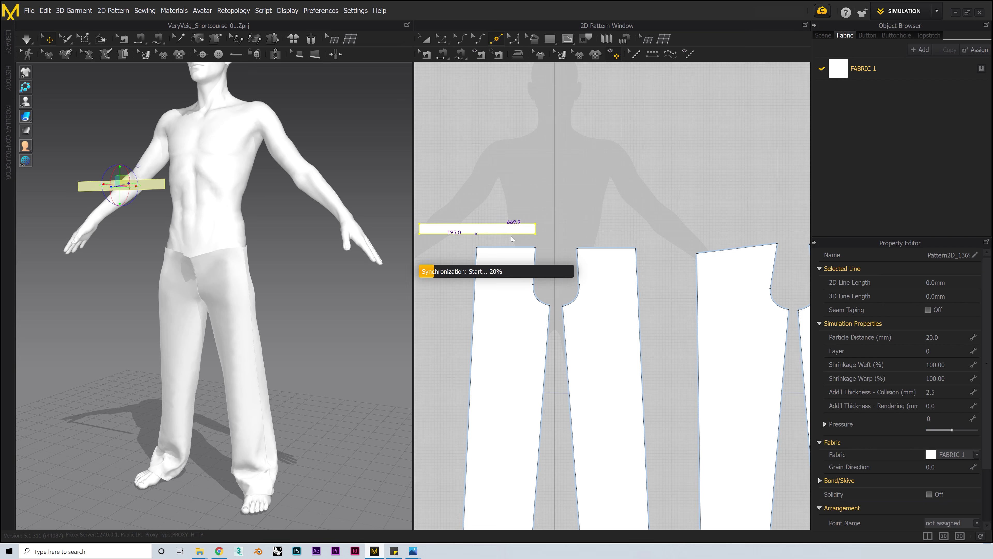
Create a symmetric linked copy of the waistband strip and place it level with the original above the other front leg piece.
key(a)
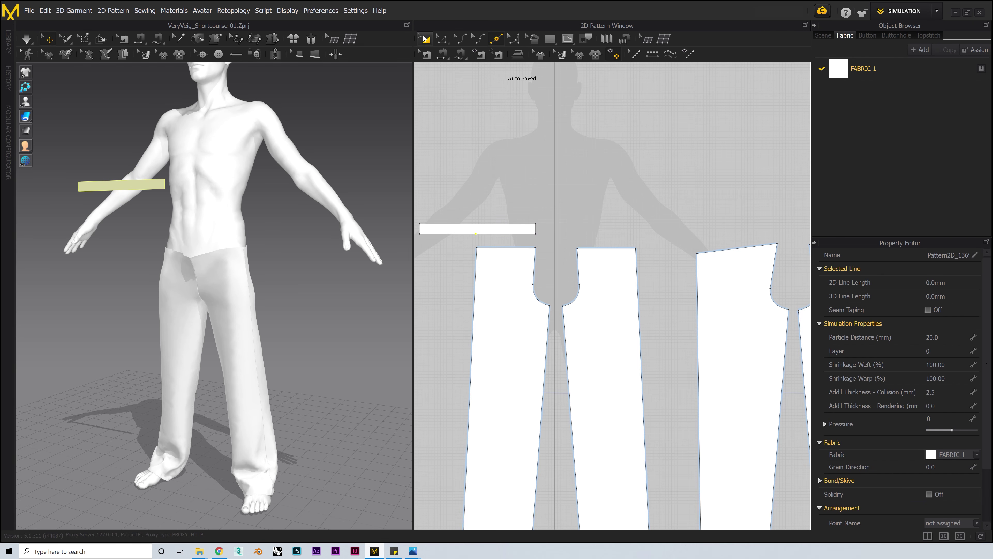
right_click(502, 233)
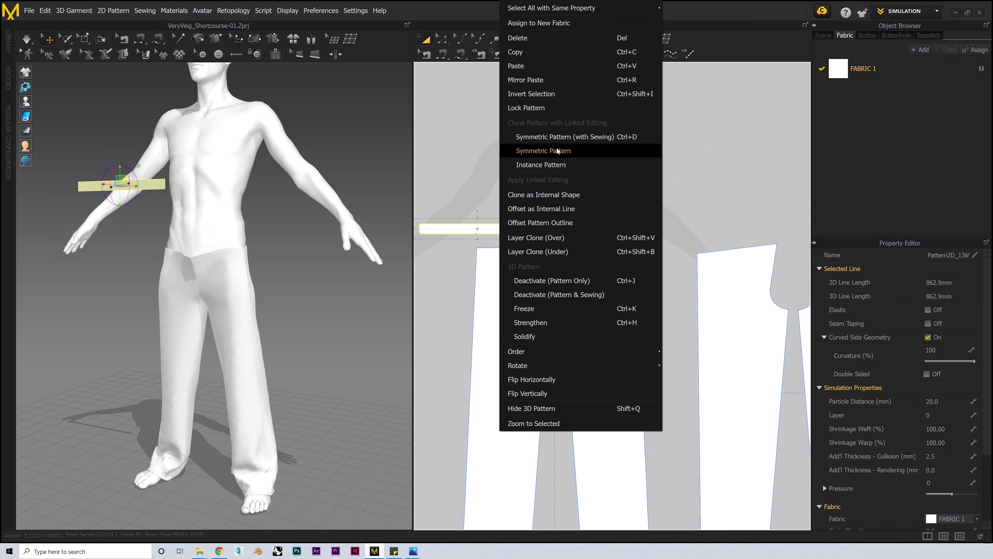
click(558, 150)
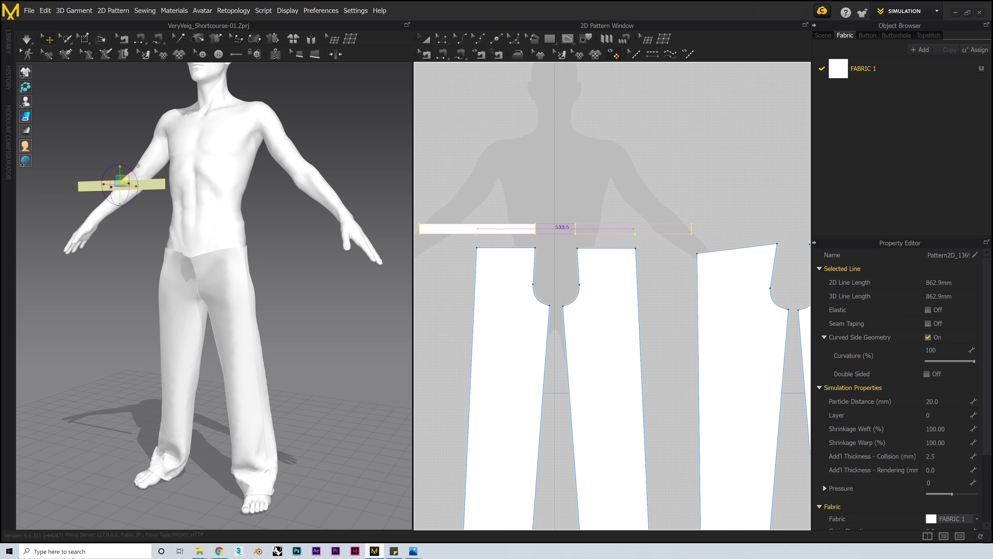
click(632, 255)
click(621, 196)
Lower the mirrored waistband strip in 3D towards the avatar's waist height.
right_drag(304, 210, 309, 213)
click(271, 187)
drag(272, 173, 272, 211)
Sew the lower edges of both waistband strips, segment by segment, to the front and back waist edges of the trousers.
right_drag(188, 227, 232, 241)
scroll(232, 241, up, 3)
scroll(233, 240, up, 2)
middle_drag(232, 240, 233, 335)
right_drag(260, 338, 227, 326)
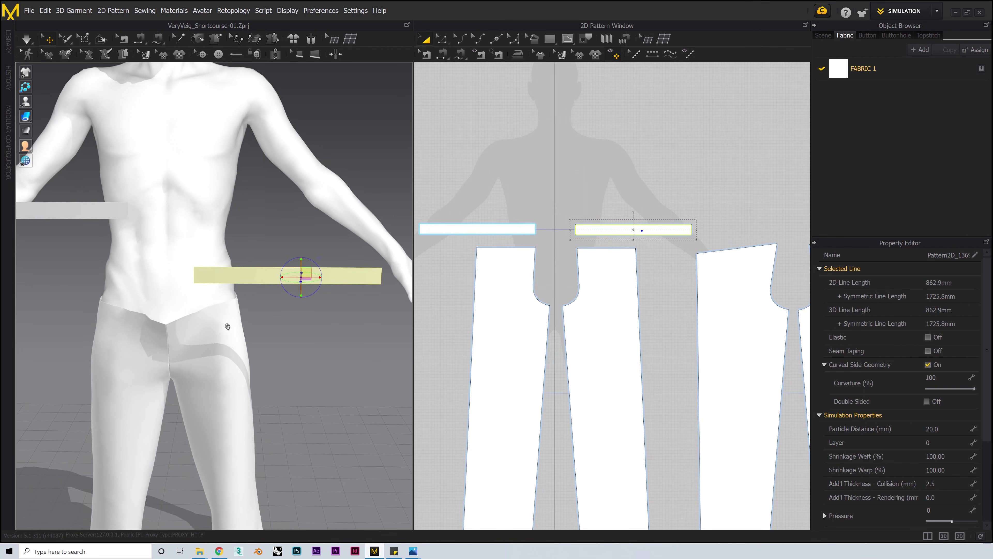
click(443, 54)
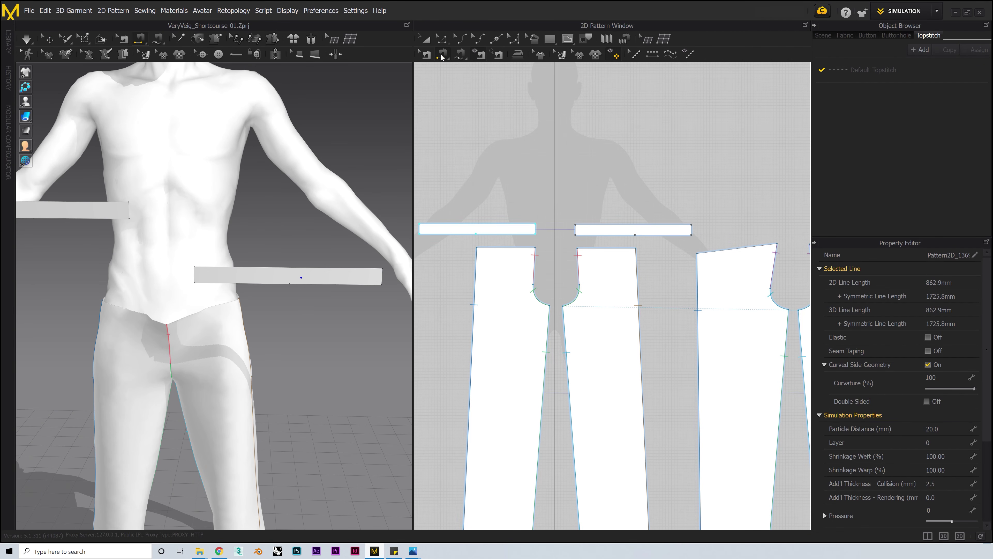
click(209, 309)
right_drag(209, 309, 249, 301)
middle_drag(320, 298, 192, 303)
right_drag(191, 303, 231, 304)
click(263, 335)
right_drag(264, 335, 235, 333)
click(167, 300)
mouse_move(188, 242)
right_down()
mouse_move(150, 262)
mouse_move(176, 239)
right_up()
click(134, 296)
click(176, 380)
right_drag(161, 345, 187, 327)
click(182, 257)
click(183, 379)
right_drag(248, 309, 264, 306)
Sew the two waistband strips together at their centre-front ends and simulate the garment.
click(299, 253)
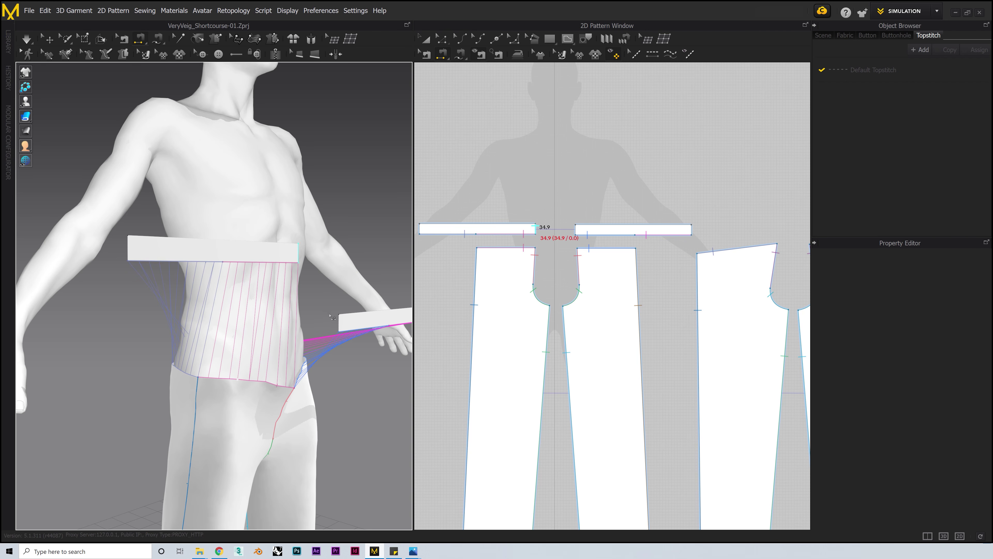
click(340, 321)
scroll(341, 321, down, 2)
right_drag(337, 319, 289, 316)
key(space)
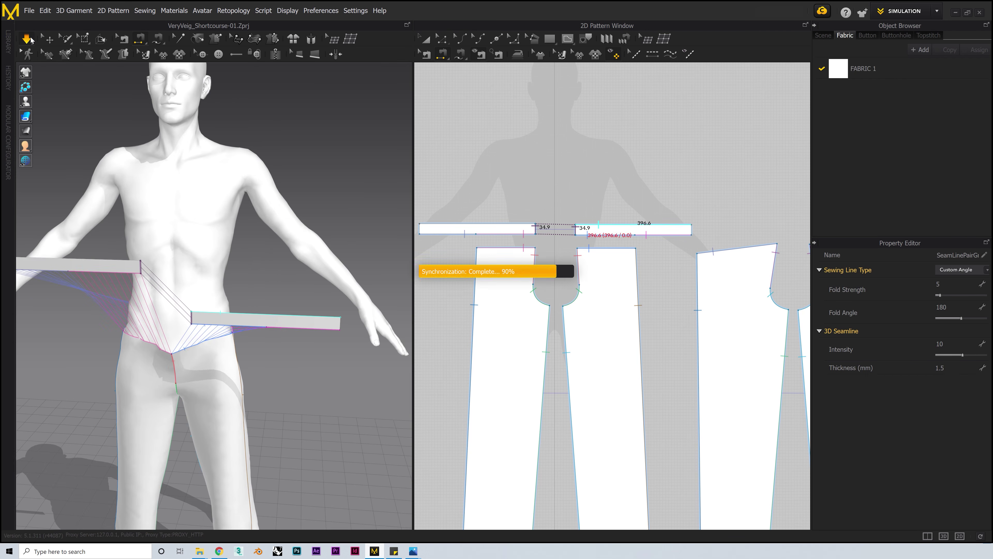
Sew the open waistband ends together at centre back and simulate to close the gap.
click(140, 39)
scroll(196, 313, up, 4)
right_drag(157, 333, 312, 348)
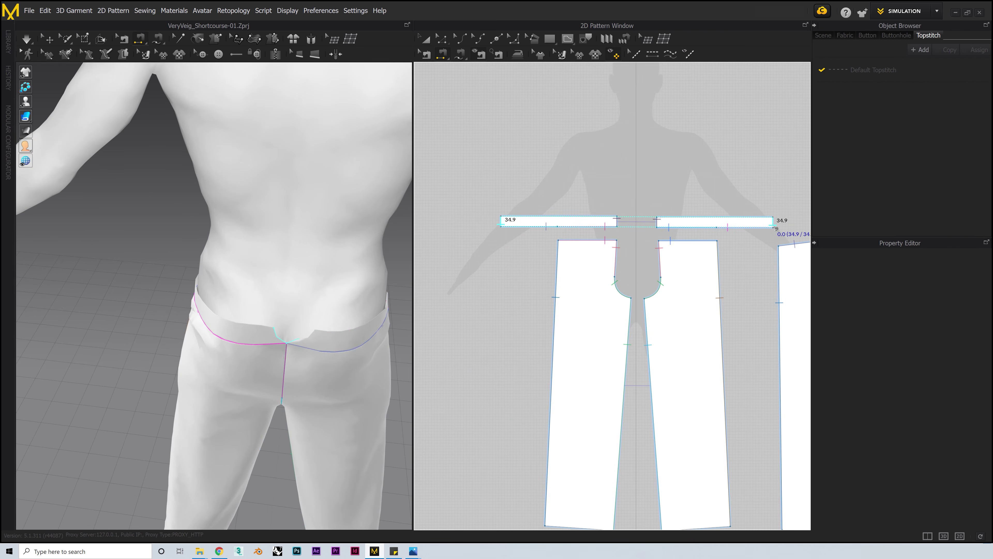
click(28, 40)
scroll(315, 360, down, 3)
right_drag(315, 359, 299, 336)
key(space)
Move all garment pieces slightly upward on the avatar and simulate the trousers again.
click(47, 54)
scroll(671, 319, down, 6)
click(432, 39)
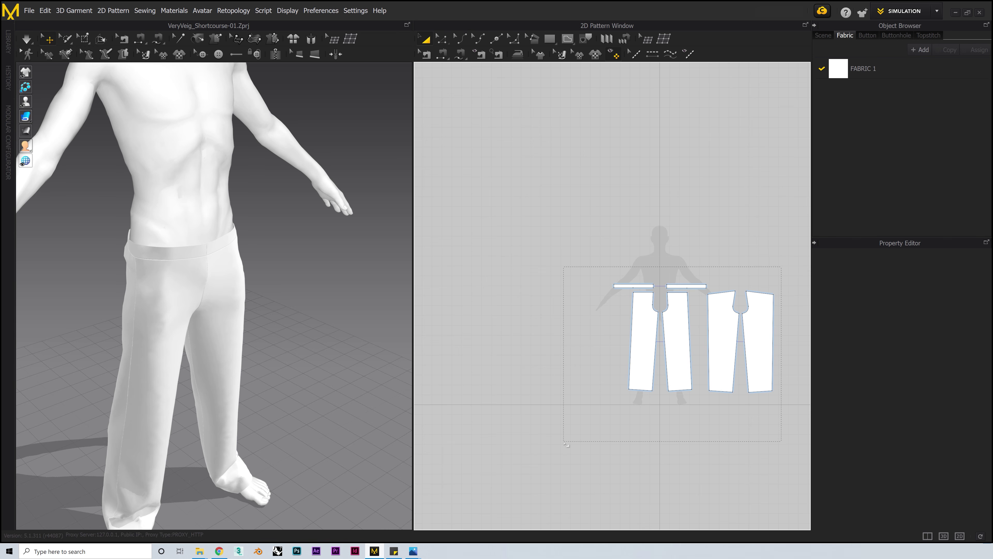
drag(563, 442, 563, 442)
middle_drag(230, 295, 236, 268)
drag(191, 304, 191, 292)
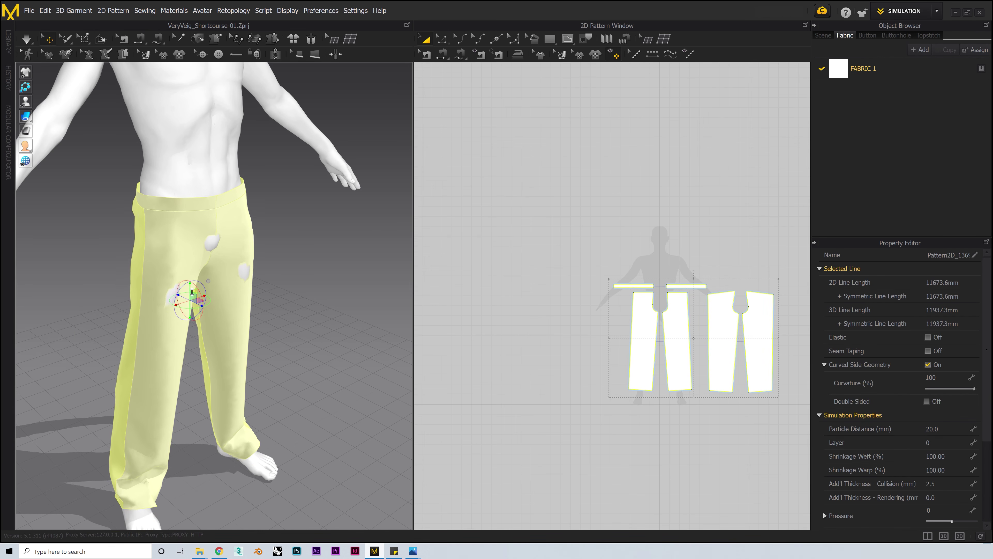
click(33, 40)
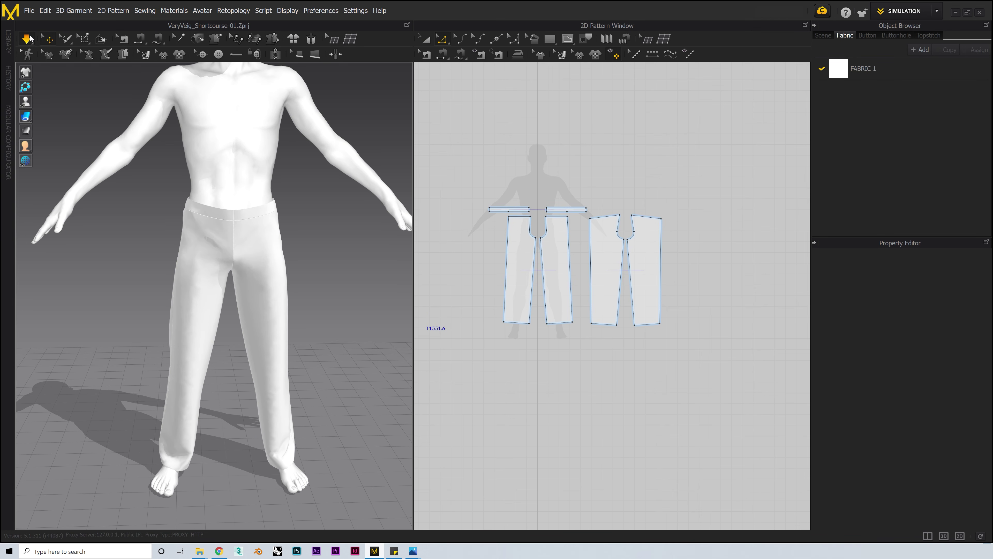
click(30, 38)
Shorten the front and back leg pieces by raising their hem edges about 60 mm, and simulate the new length.
click(519, 323)
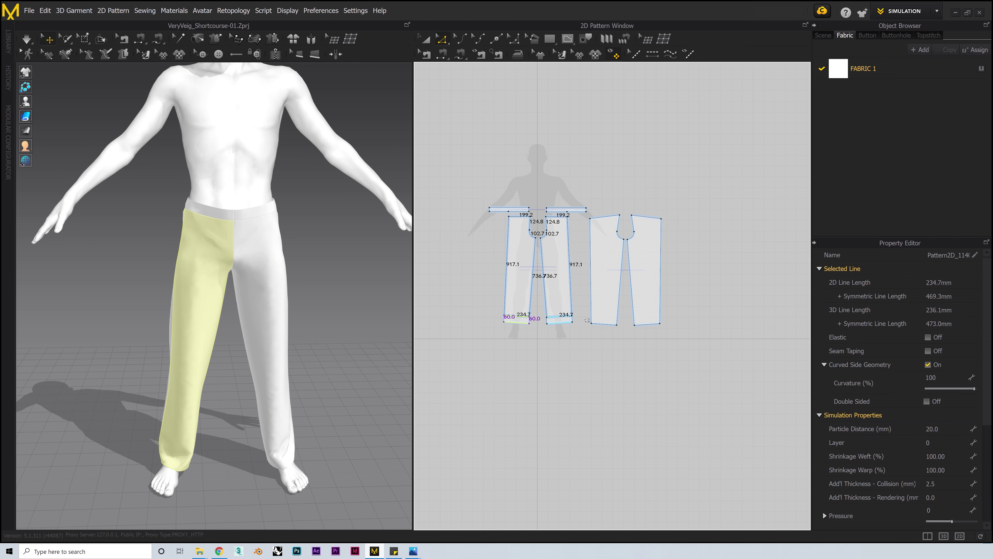
click(605, 315)
click(600, 340)
right_drag(341, 297, 322, 251)
click(32, 40)
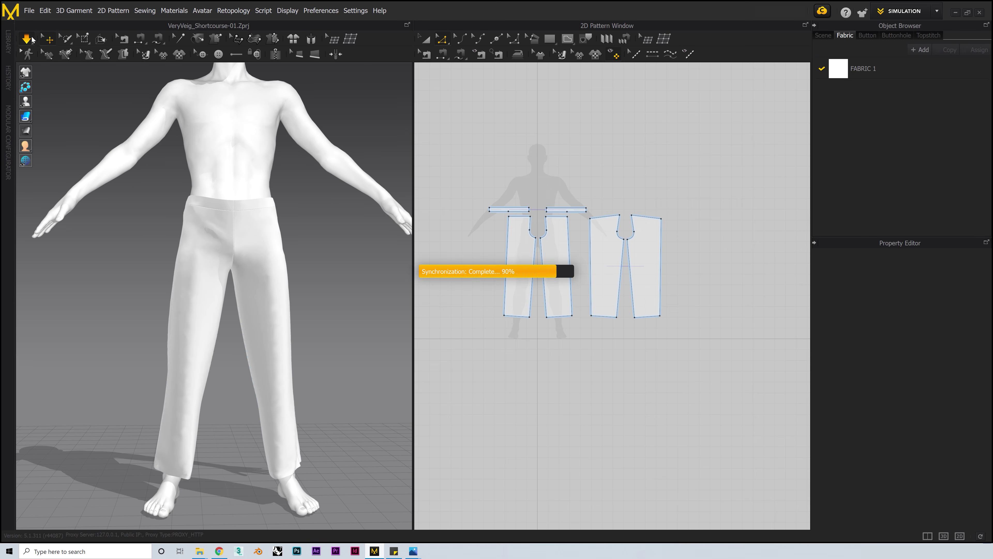
right_drag(344, 348, 319, 371)
middle_drag(294, 361, 315, 374)
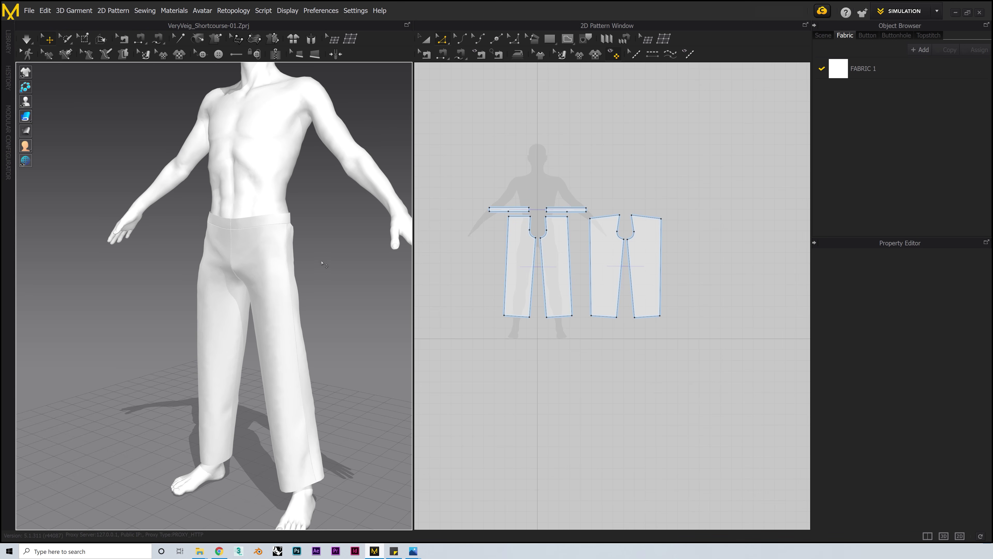
scroll(324, 264, down, 3)
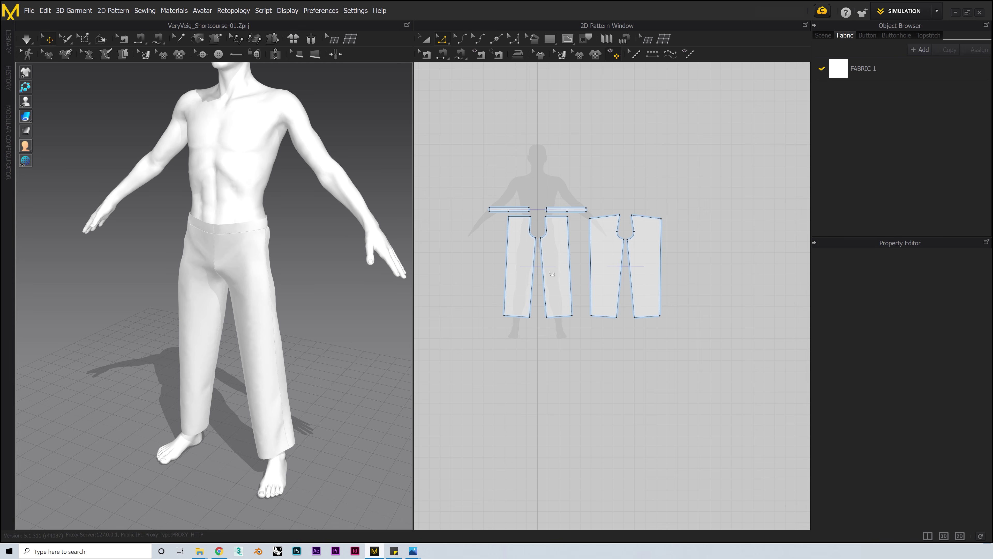
Rename the default fabric as Denim.
key(a)
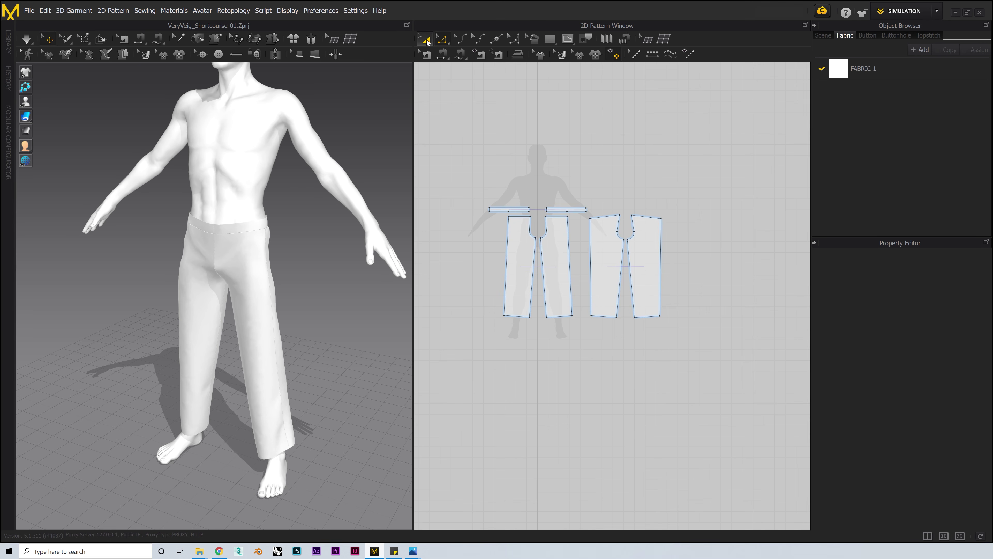
double_click(865, 69)
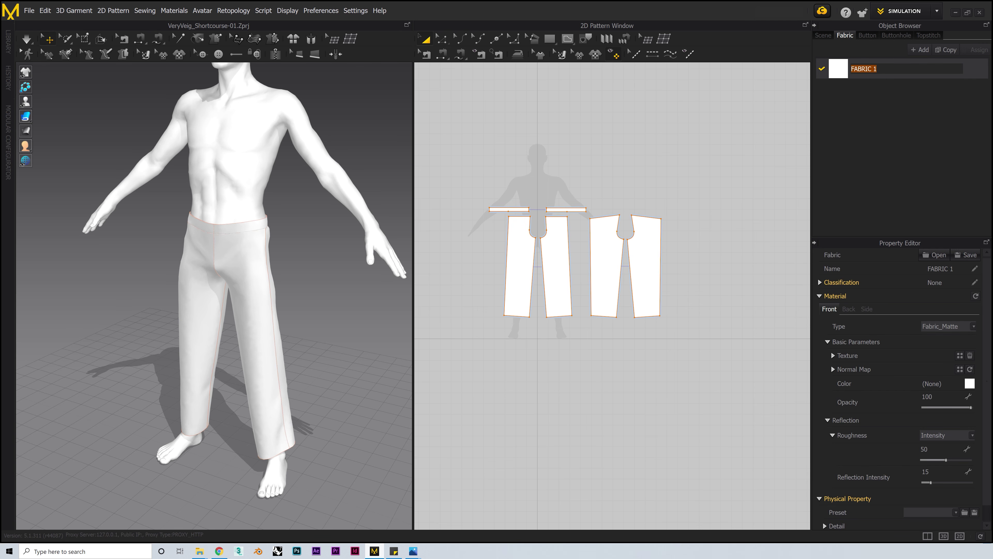
text(Denim)
key(Return)
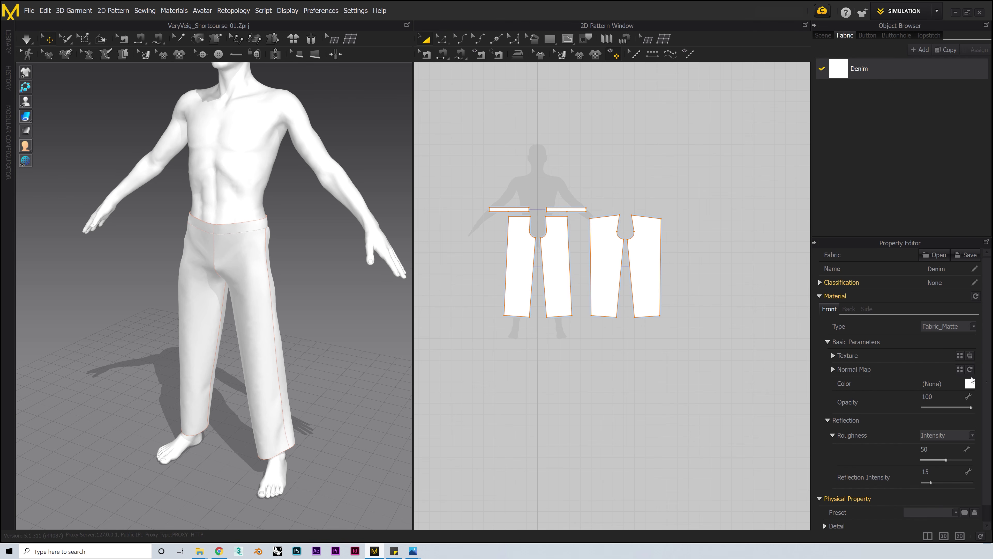
Set the Denim fabric's colour to pale blue, CAE0E2.
click(970, 384)
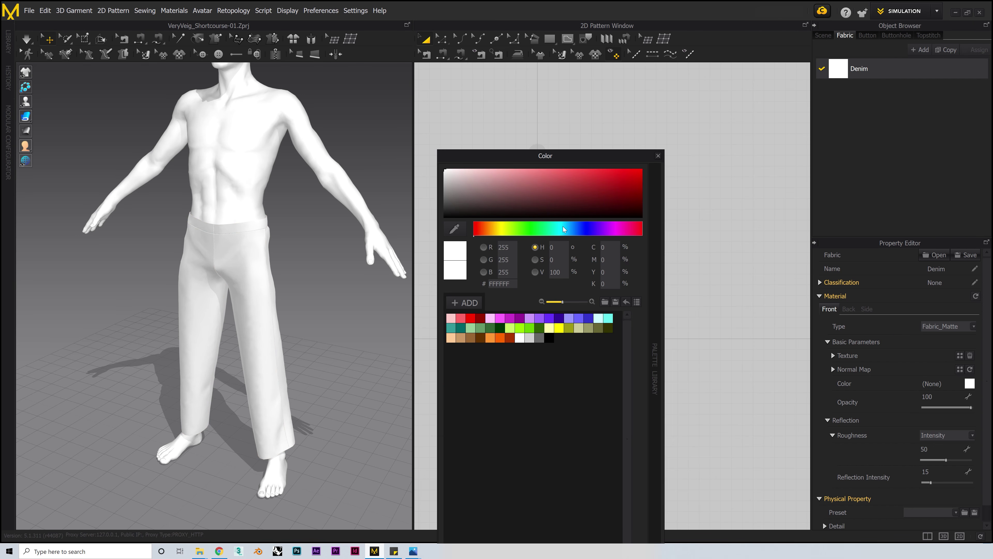
click(564, 230)
click(487, 188)
mouse_move(488, 188)
mouse_down()
mouse_move(463, 175)
mouse_move(513, 93)
mouse_up()
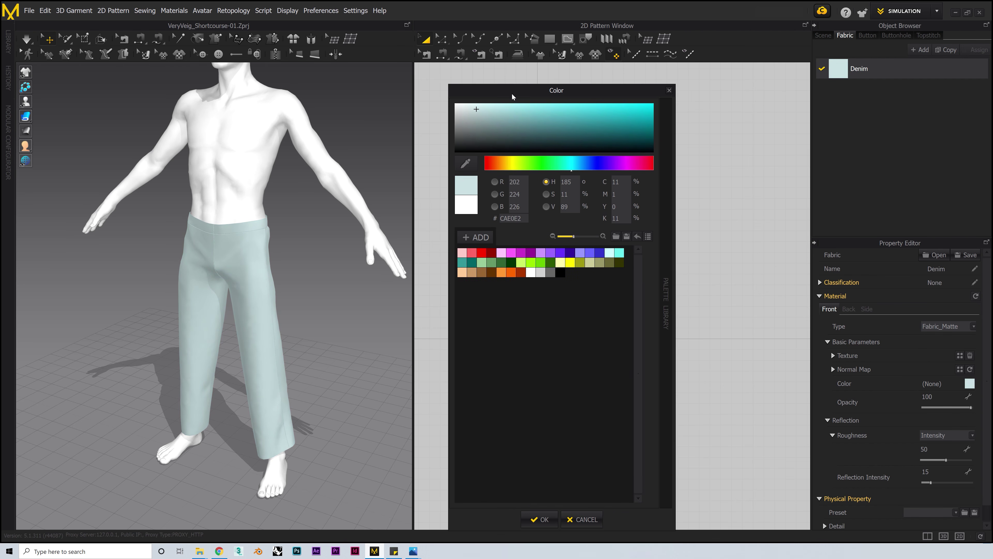
click(539, 519)
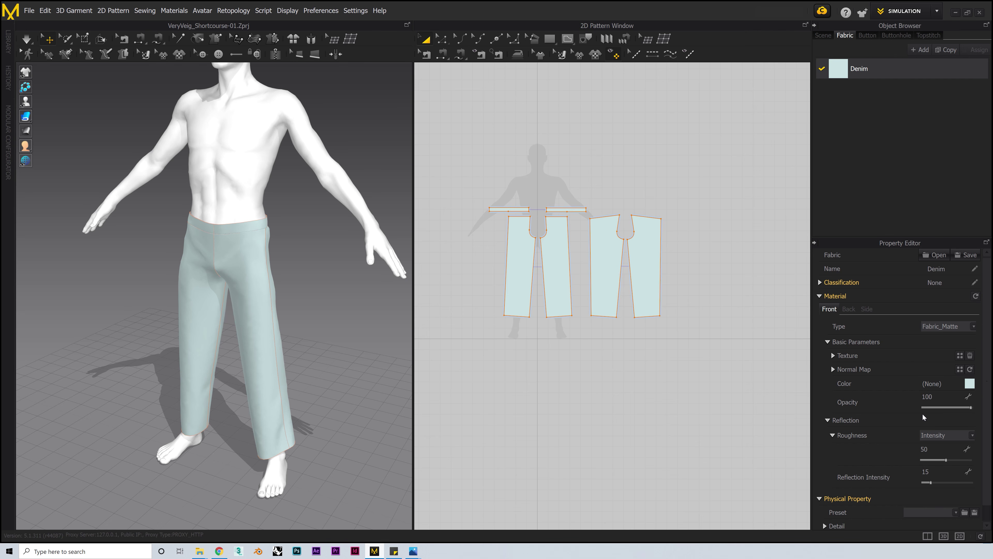
Assign the Denim_Raw physical property preset to the Denim fabric.
scroll(871, 450, down, 1)
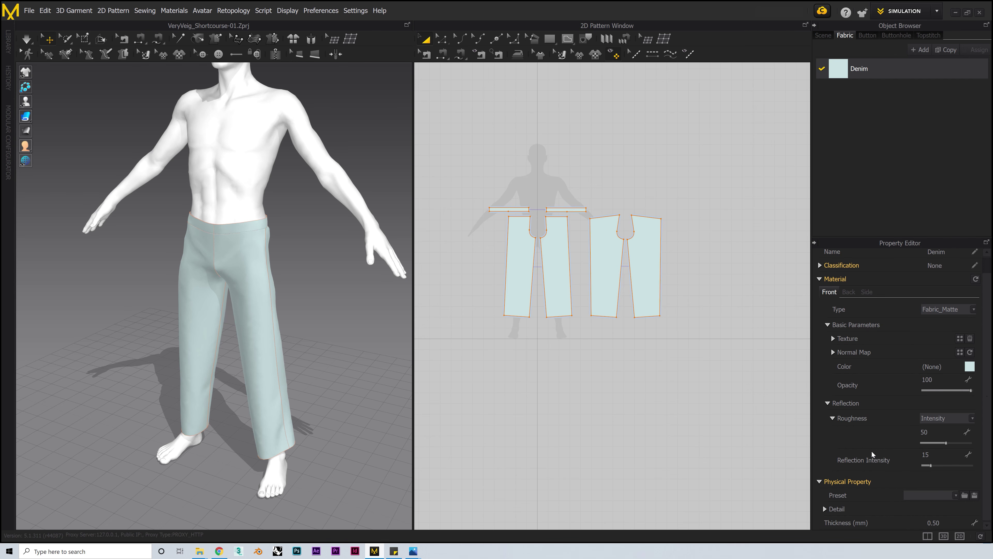
click(934, 495)
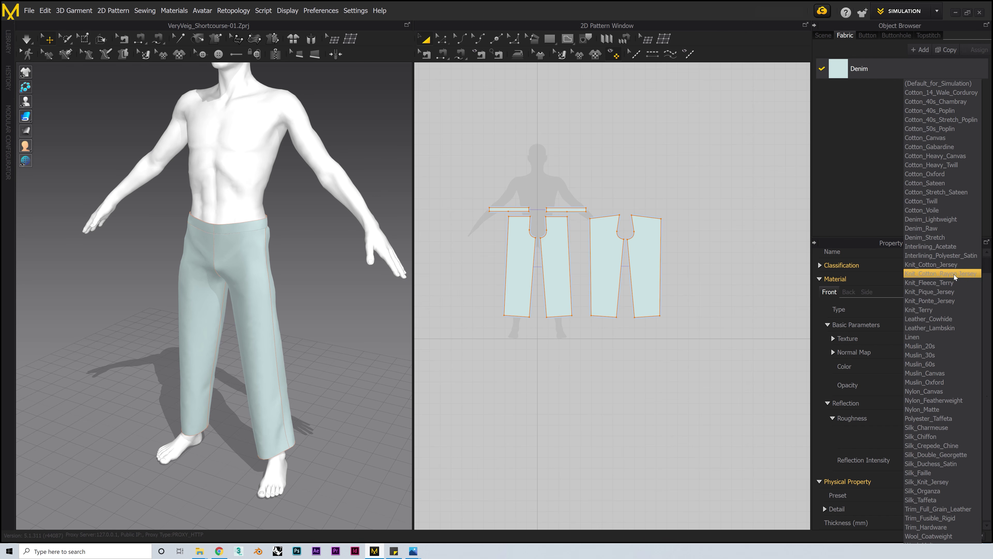
click(946, 228)
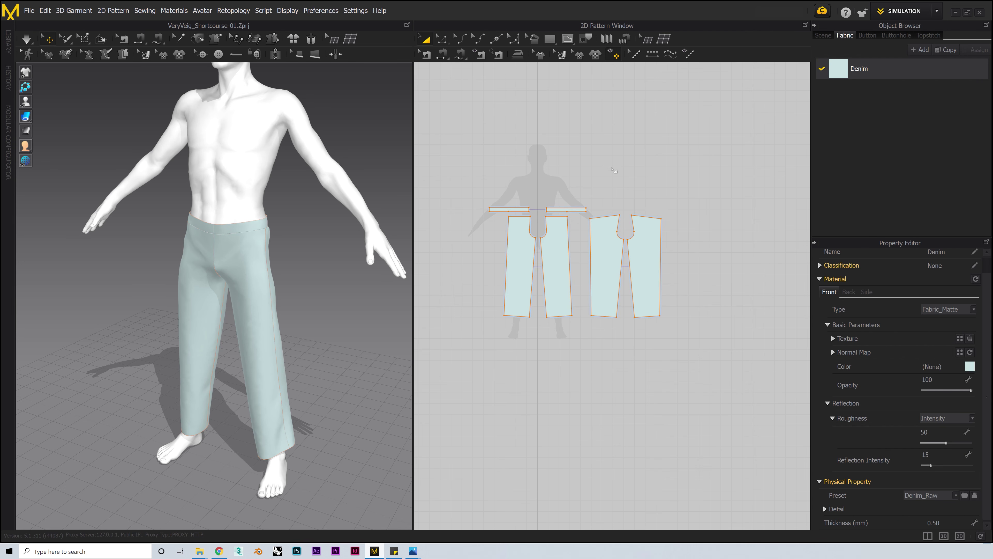
Set the particle distance of all trouser and waistband pieces to 10 mm.
scroll(550, 156, up, 2)
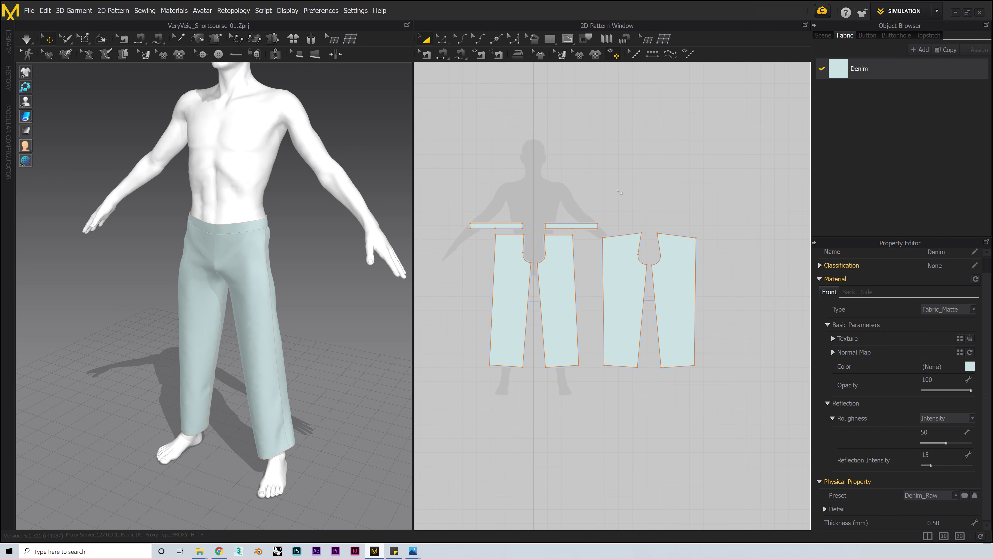
drag(721, 199, 559, 321)
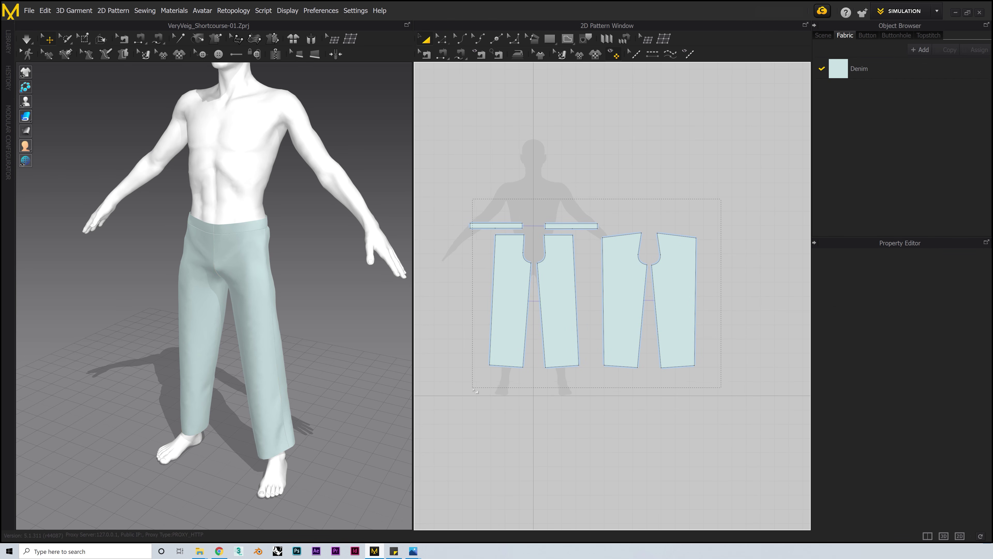
drag(476, 390, 486, 394)
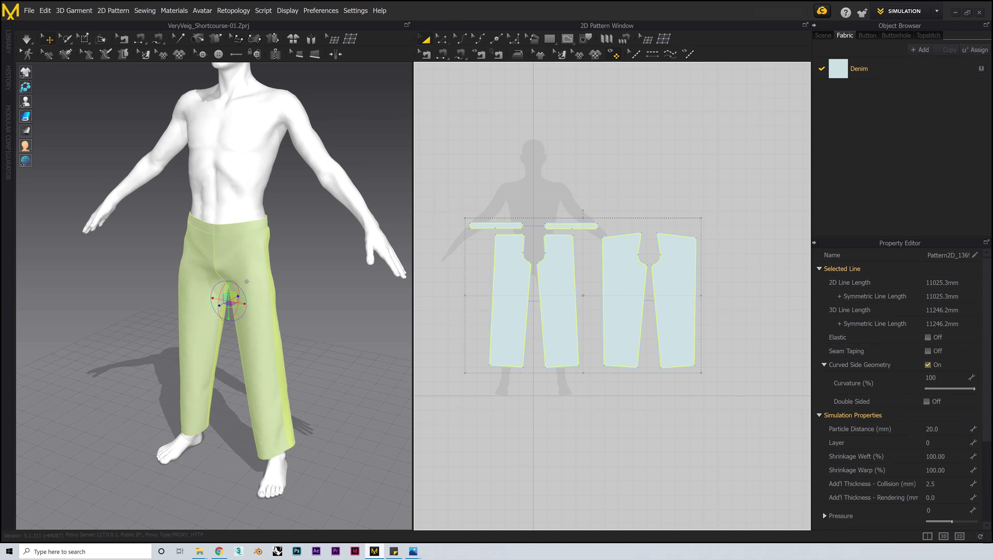
click(939, 429)
key(Return)
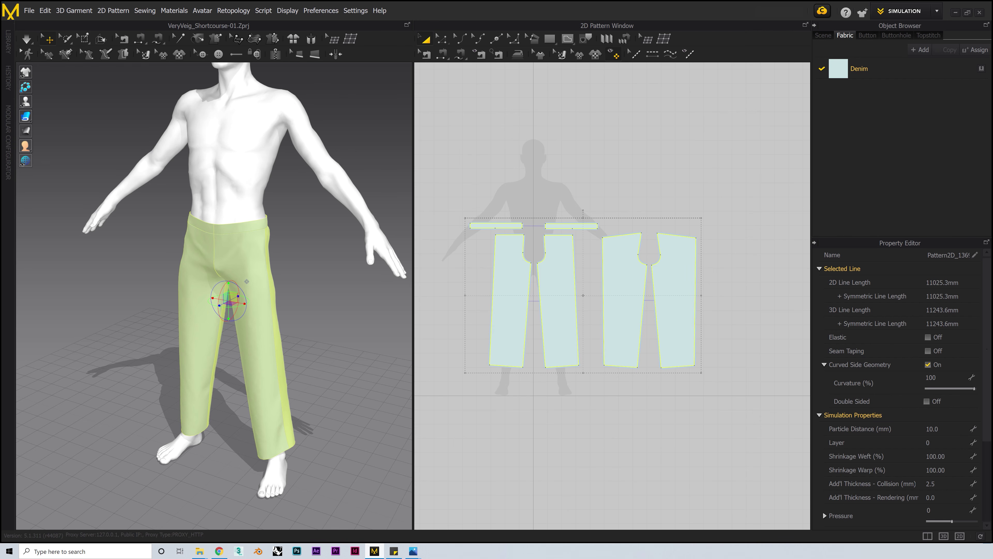
Simulate the trousers with the Denim_Raw fabric and finer mesh, settling the folds around the front.
click(95, 133)
right_drag(96, 133, 63, 106)
mouse_move(34, 71)
key(space)
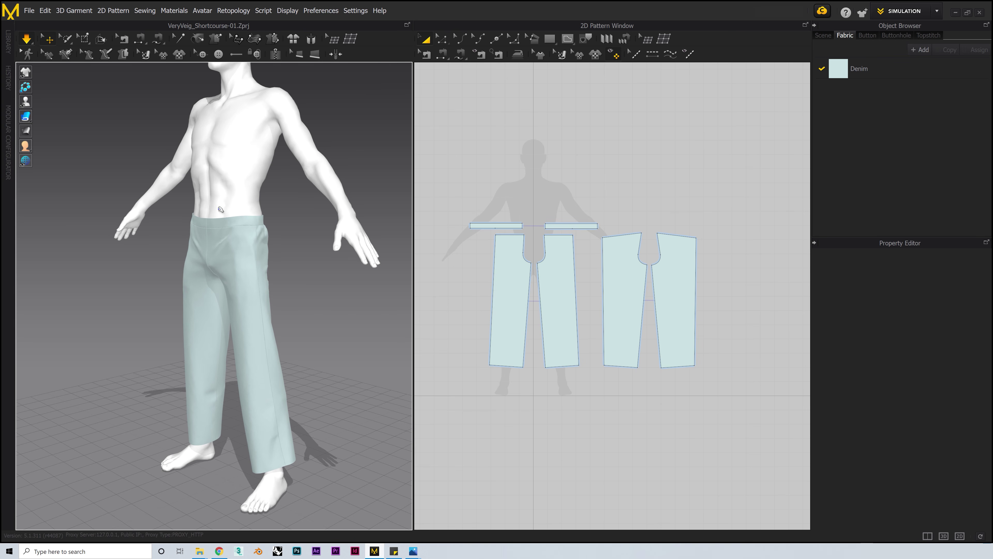
right_drag(280, 273, 259, 352)
click(234, 343)
click(271, 343)
middle_drag(260, 352, 227, 358)
Check the drape of both back leg pieces from behind and stop the simulation.
click(395, 291)
right_drag(391, 290, 313, 261)
scroll(289, 256, up, 2)
click(319, 252)
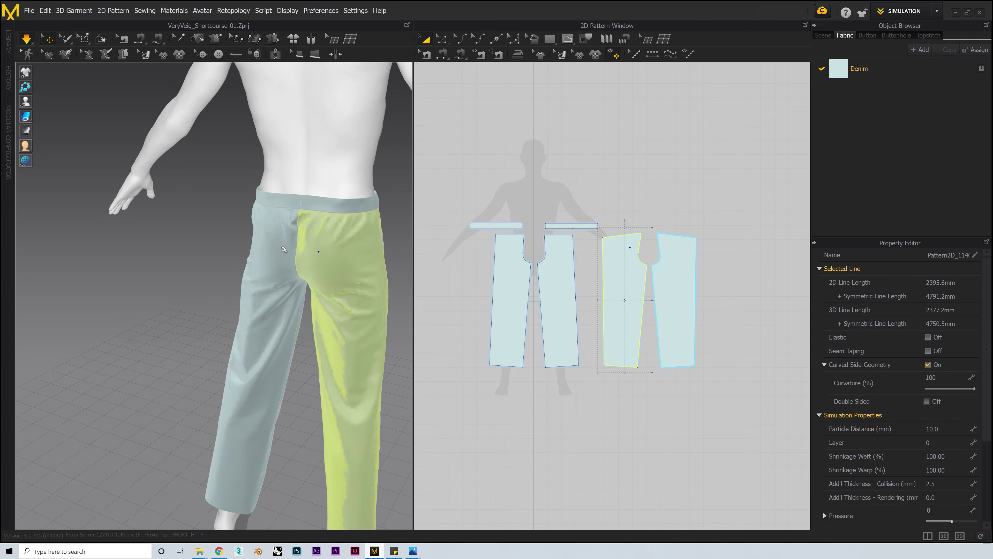
click(254, 249)
right_drag(324, 259, 260, 252)
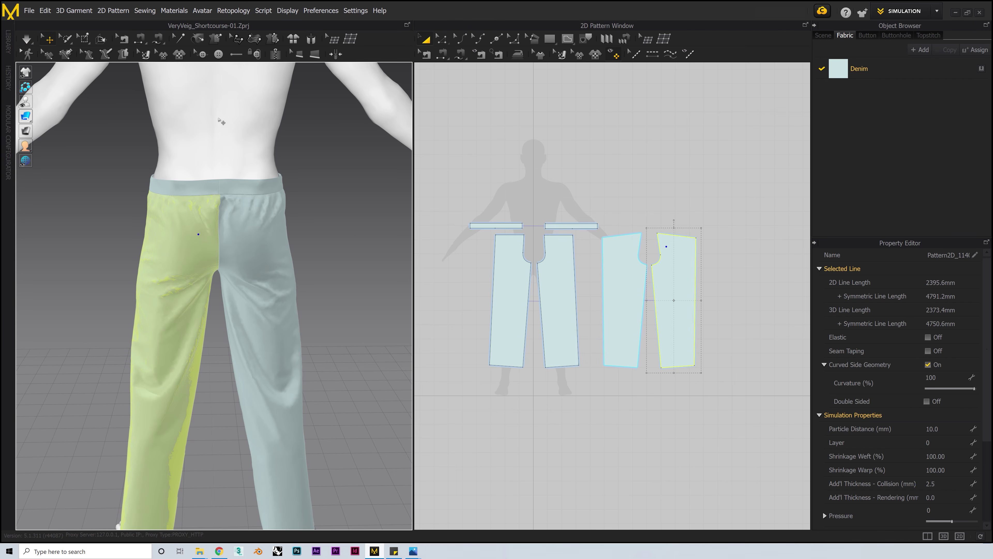
click(333, 211)
right_drag(333, 210, 290, 208)
Add points along the front leg pieces' outer side edge and curve it into a rounded hip line.
scroll(644, 231, up, 4)
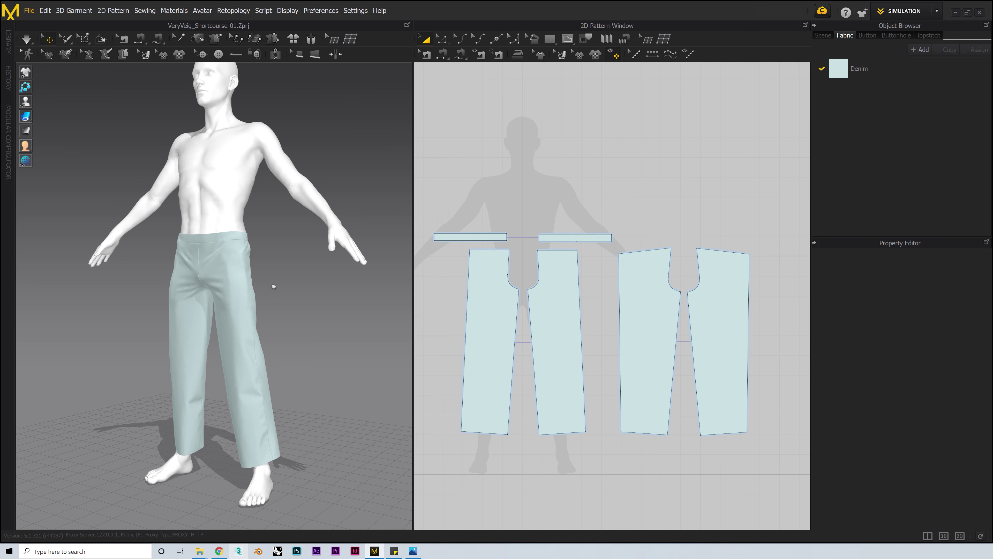
right_drag(274, 287, 295, 293)
click(497, 40)
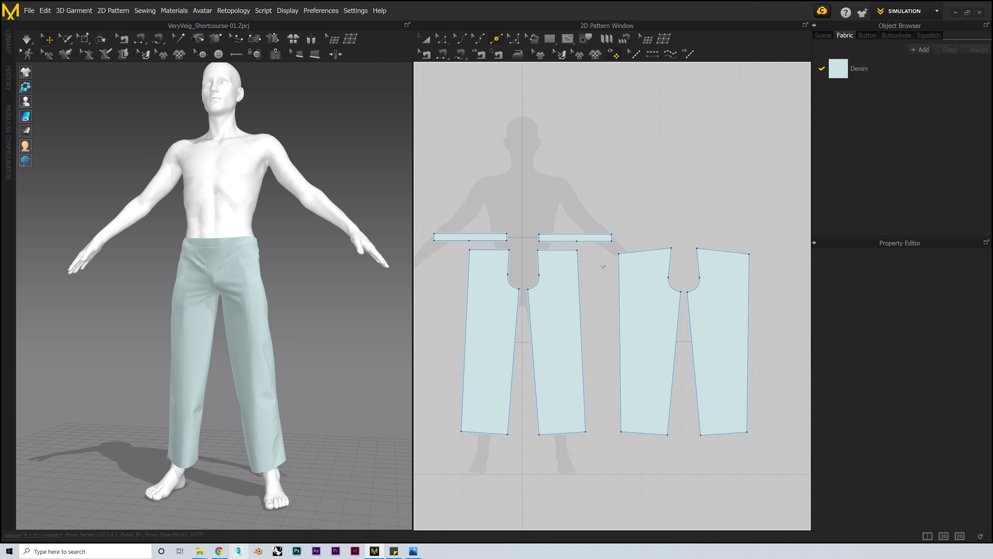
click(594, 320)
key(z)
mouse_move(580, 308)
mouse_down()
mouse_move(598, 291)
mouse_move(568, 298)
mouse_up()
scroll(587, 307, up, 2)
click(514, 39)
click(605, 255)
Simulate the trousers with the reshaped front side edges and check the hip from the side.
key(space)
right_drag(254, 113, 51, 111)
right_drag(51, 112, 106, 112)
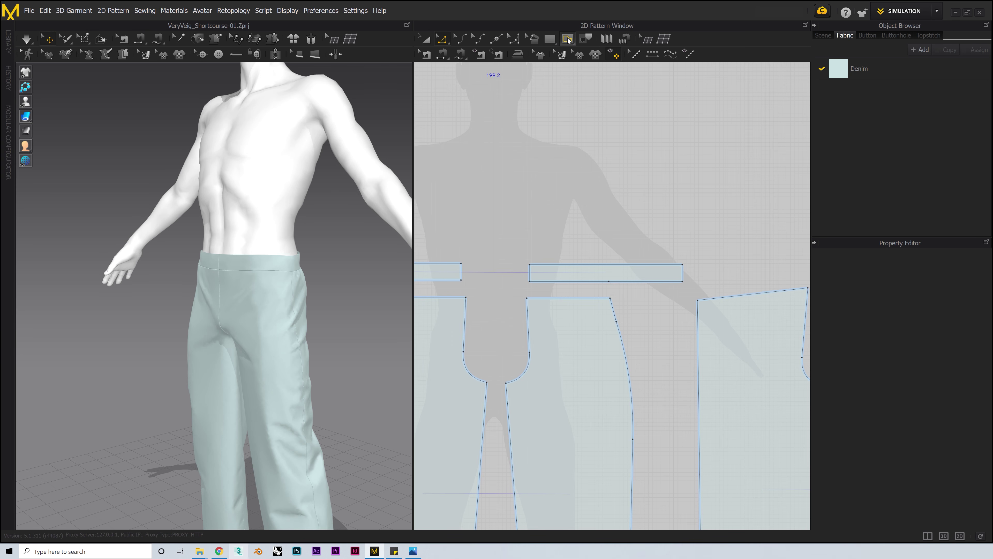
Draw a curved internal line for the front pocket opening from the waist edge to the outer side edge.
click(568, 38)
click(586, 298)
drag(600, 339, 611, 349)
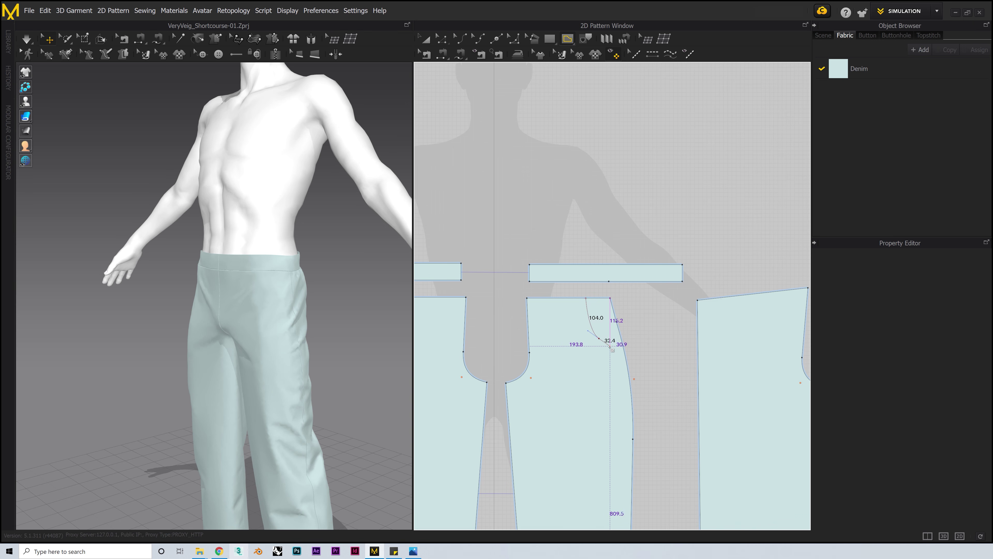
click(624, 348)
Adjust the pocket line's end points so they meet the waist edge and the outer side edge of the front piece.
key(z)
click(586, 299)
drag(586, 299, 581, 298)
drag(602, 341, 621, 334)
scroll(624, 333, up, 5)
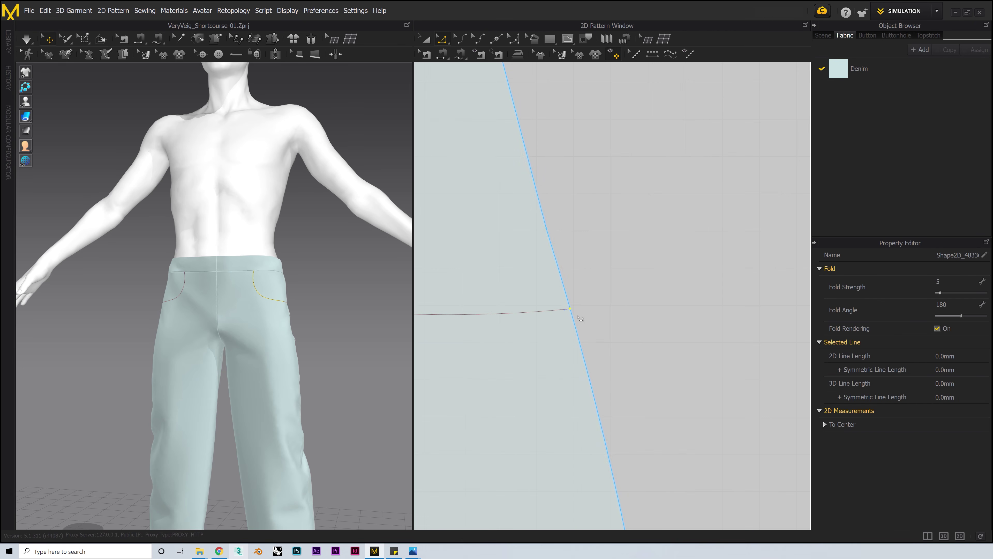
scroll(578, 322, down, 5)
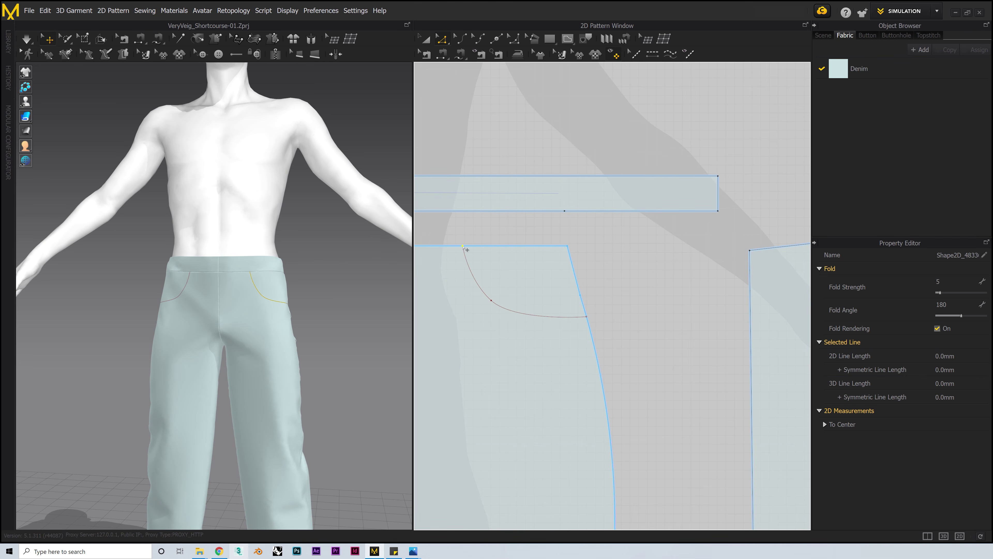
middle_drag(237, 294, 248, 312)
scroll(580, 319, down, 6)
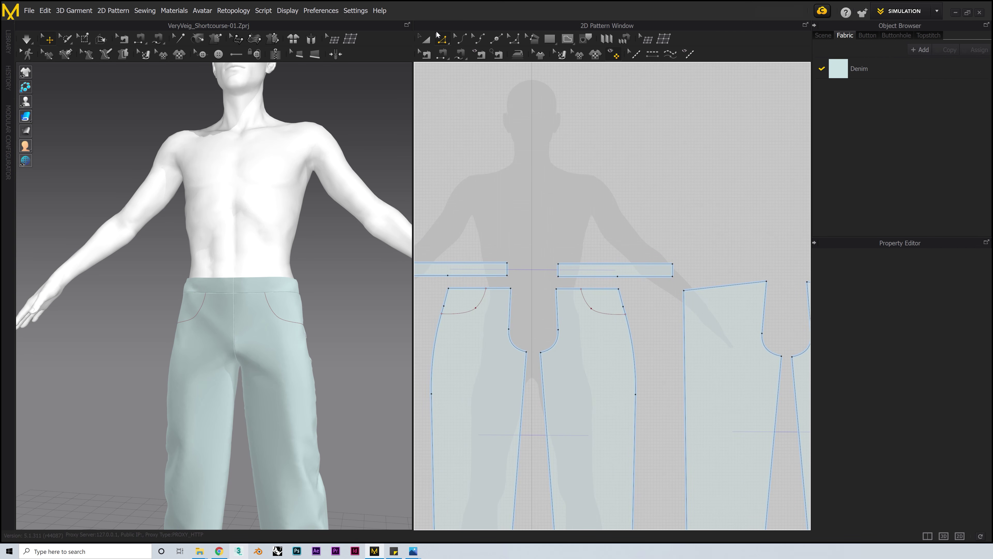
Offset the front pocket line as one internal line at 10 mm in the reverse direction.
click(427, 39)
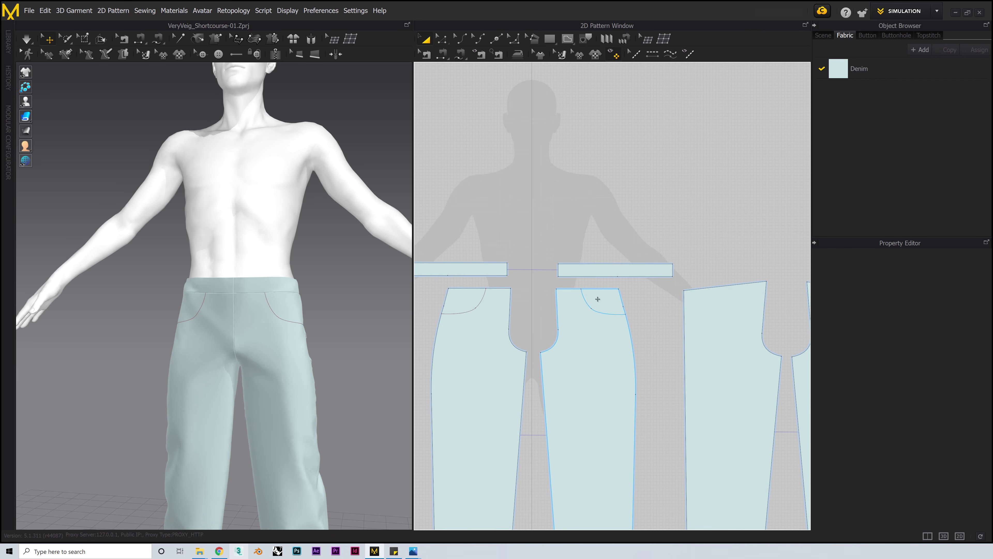
scroll(598, 298, up, 6)
scroll(558, 376, down, 5)
click(553, 375)
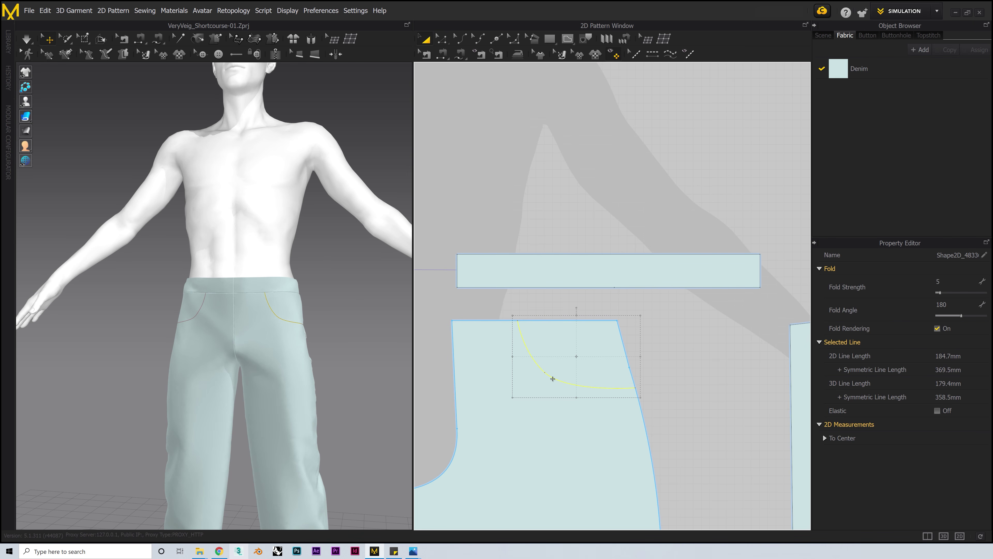
right_click(553, 378)
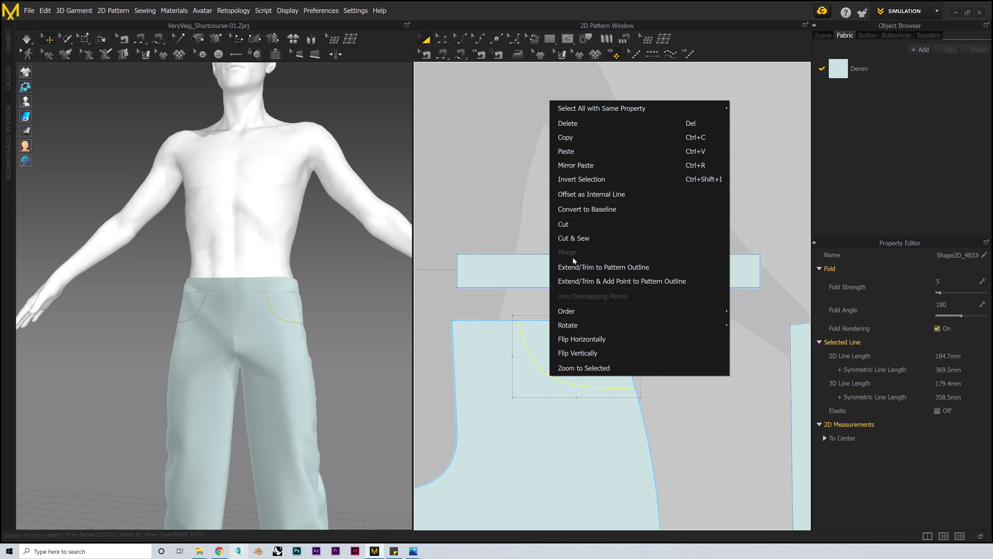
click(590, 193)
text(10)
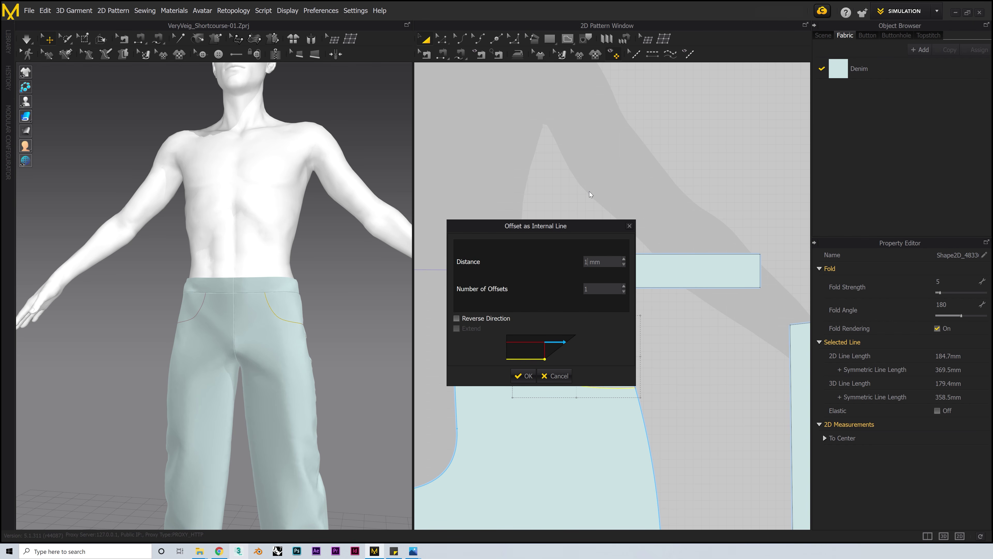
drag(591, 230, 750, 117)
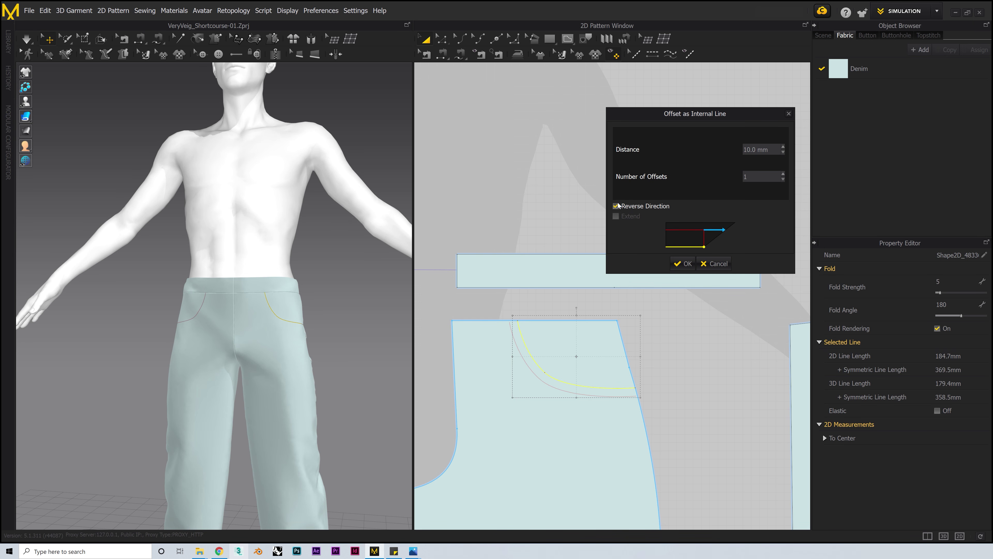
click(691, 264)
click(520, 303)
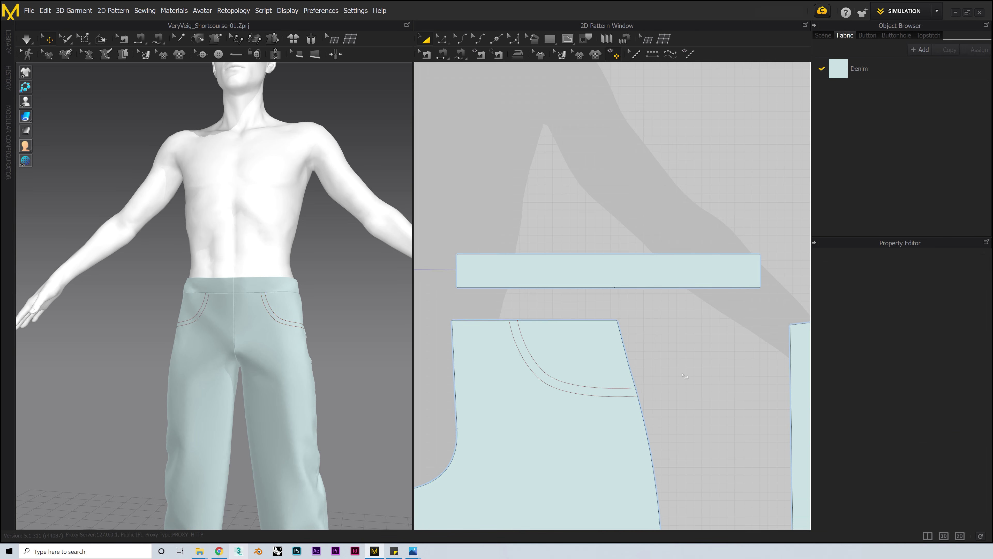
Move both end points of the offset pocket line onto the waist edge and the side edge.
scroll(512, 326, up, 4)
middle_drag(511, 326, 592, 264)
key(z)
drag(588, 255, 588, 252)
scroll(524, 321, down, 3)
scroll(637, 362, up, 4)
drag(624, 328, 628, 328)
scroll(649, 330, down, 5)
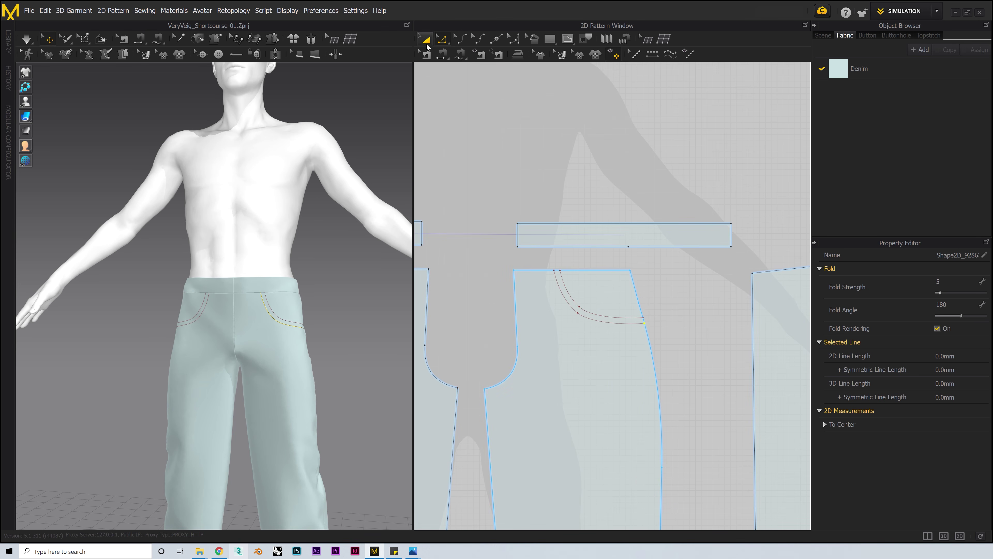
Cut and sew the front leg piece along both pocket lines, then move the pocket corner and band strip apart.
click(592, 315)
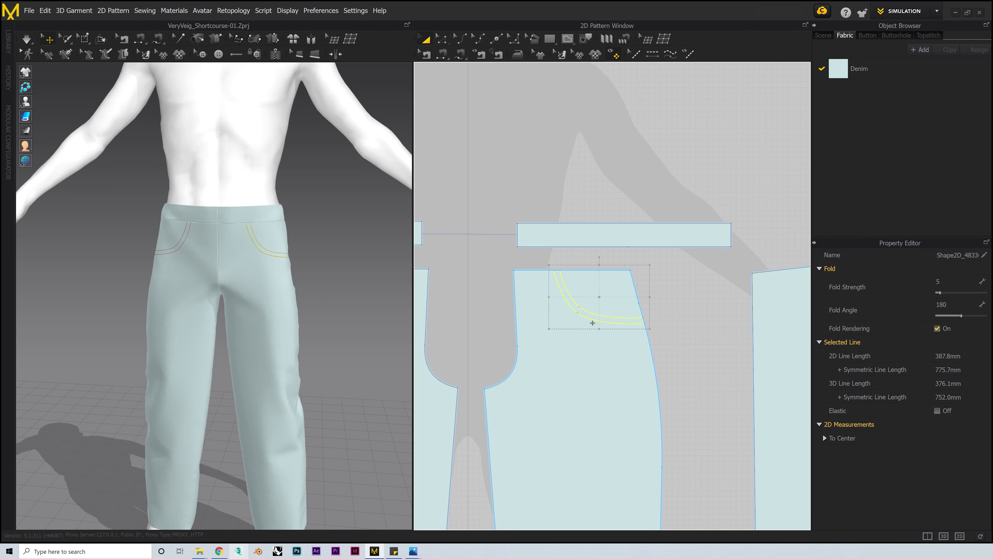
right_click(593, 322)
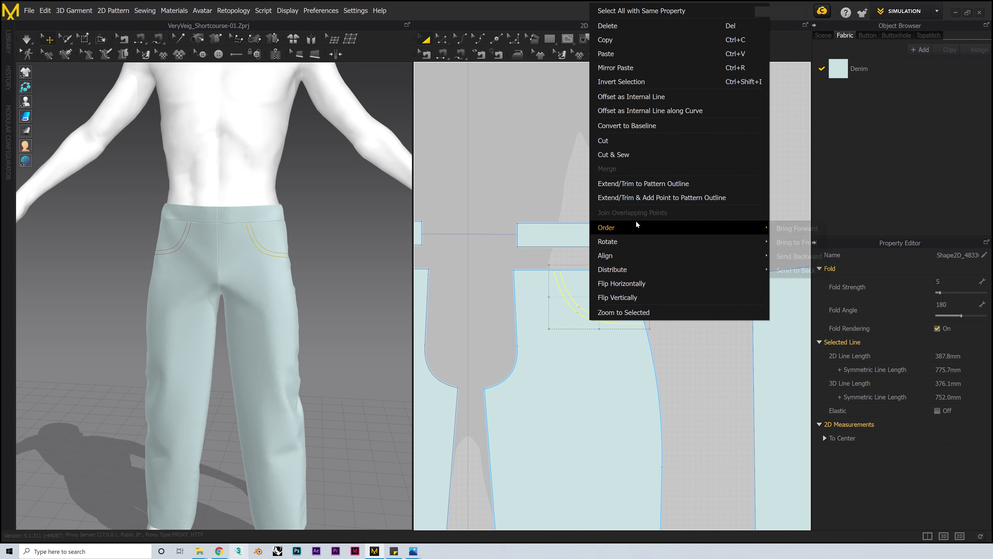
click(624, 156)
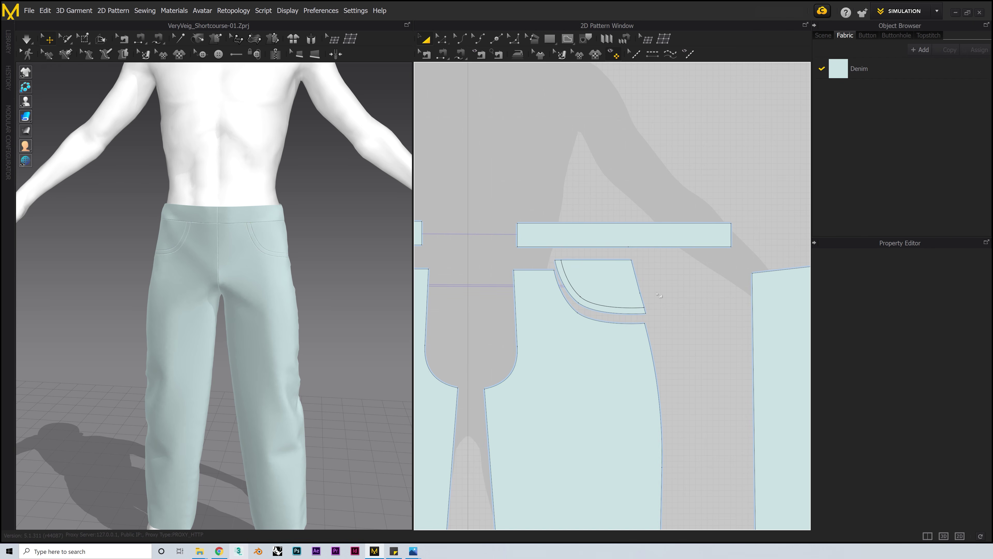
click(617, 315)
drag(617, 314, 618, 312)
click(481, 313)
mouse_move(270, 303)
right_down()
mouse_move(315, 323)
mouse_move(273, 309)
mouse_move(231, 312)
mouse_move(266, 318)
right_up()
scroll(248, 322, up, 4)
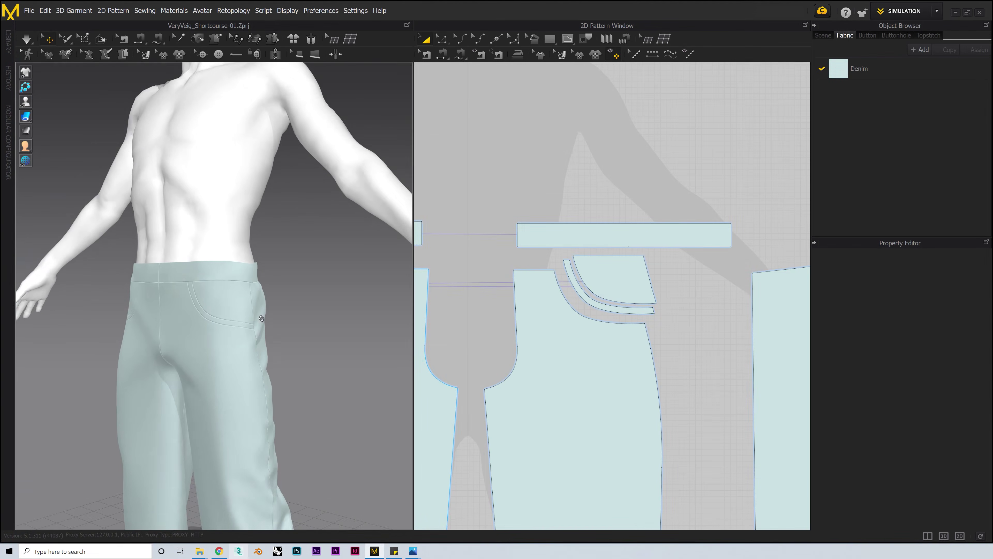
Create a Layer Clone (Over) of the curved pocket band, place it beside the original strip and simulate.
click(604, 307)
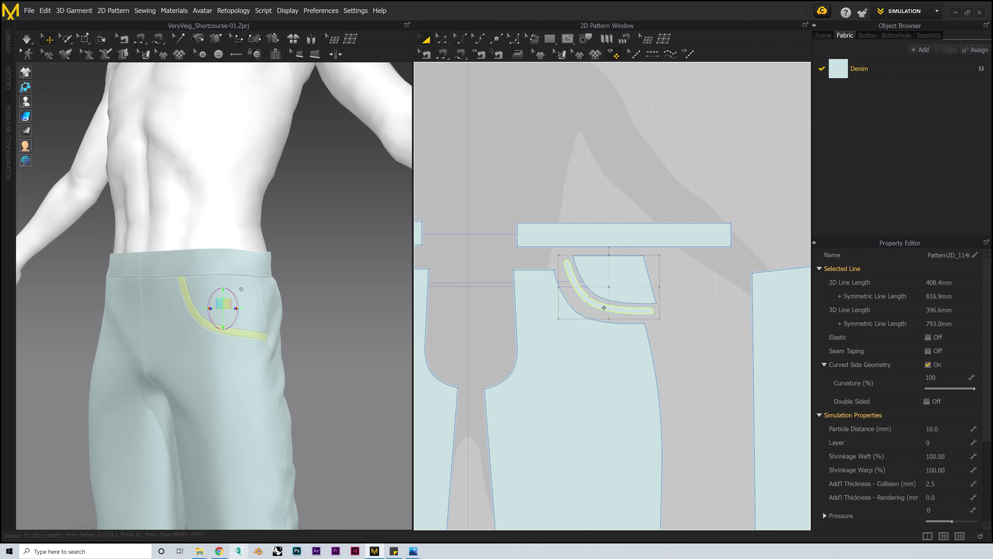
right_click(600, 305)
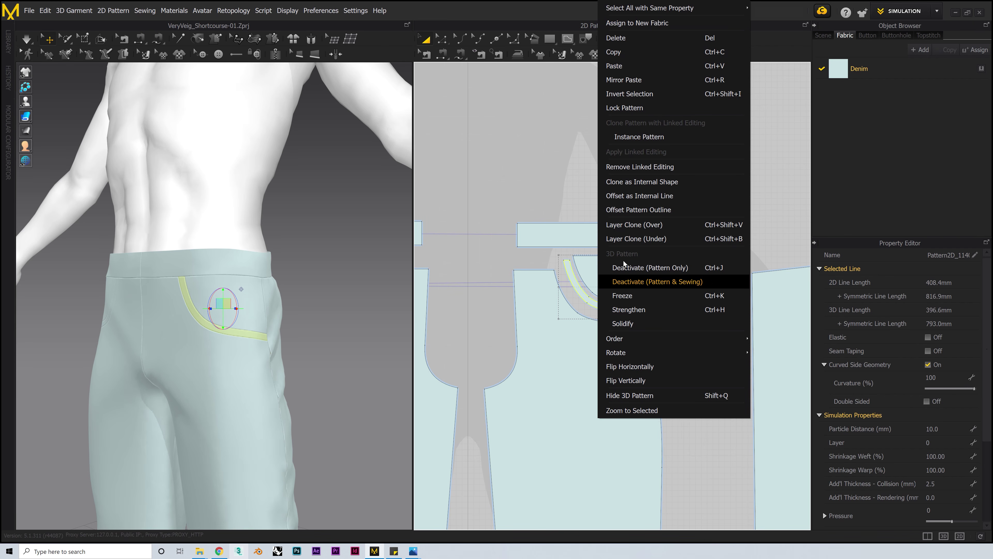
click(631, 230)
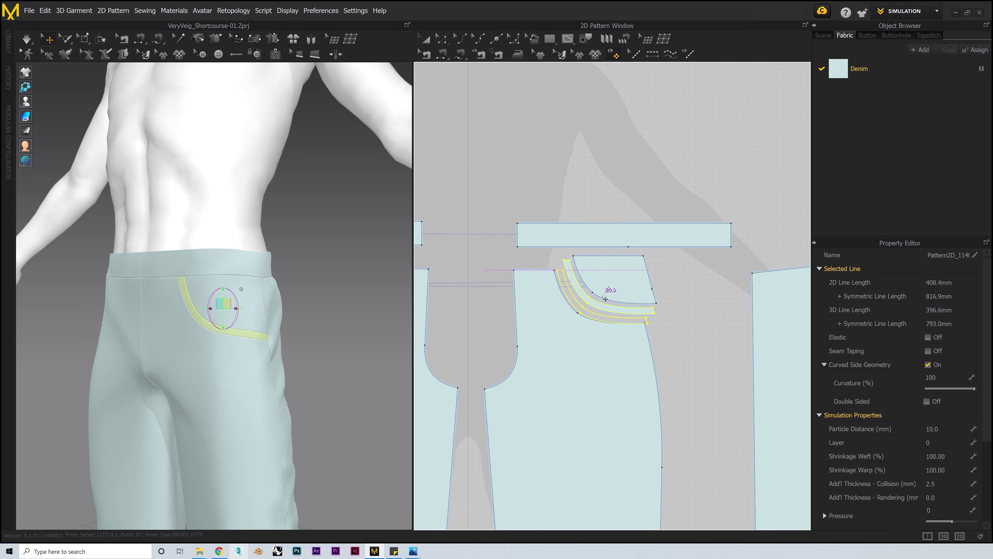
click(603, 297)
mouse_move(239, 346)
right_down()
mouse_move(206, 355)
mouse_move(213, 366)
right_up()
right_drag(233, 315, 273, 350)
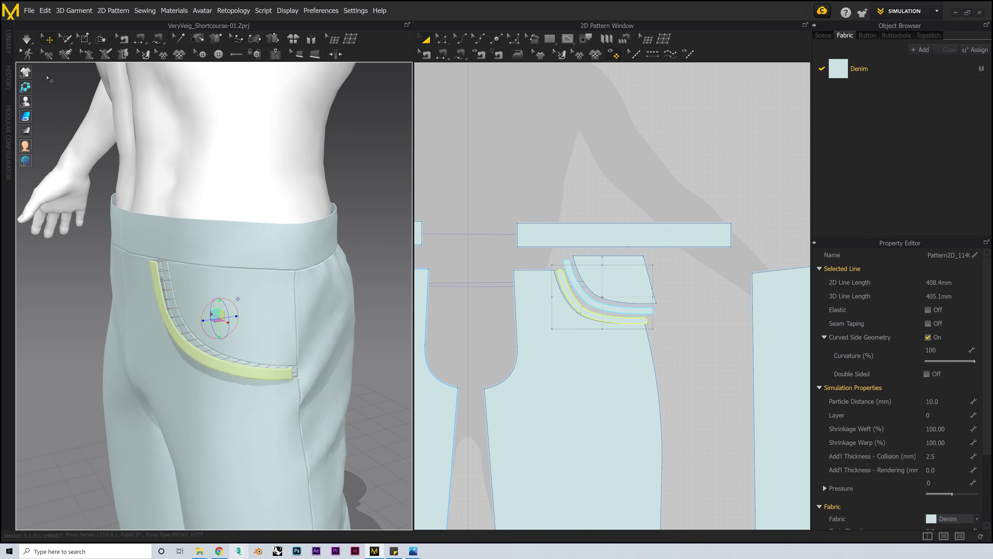
click(31, 41)
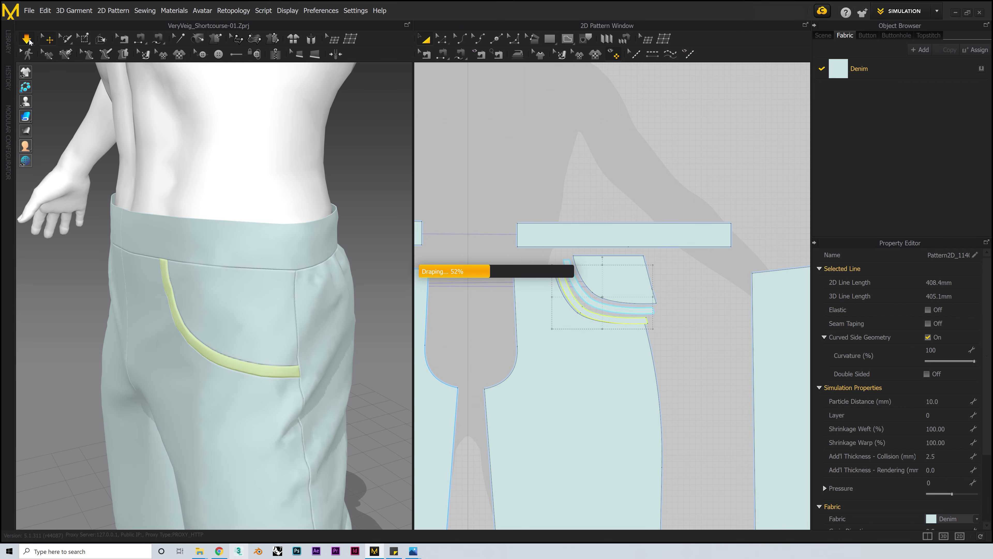
right_drag(271, 336, 246, 333)
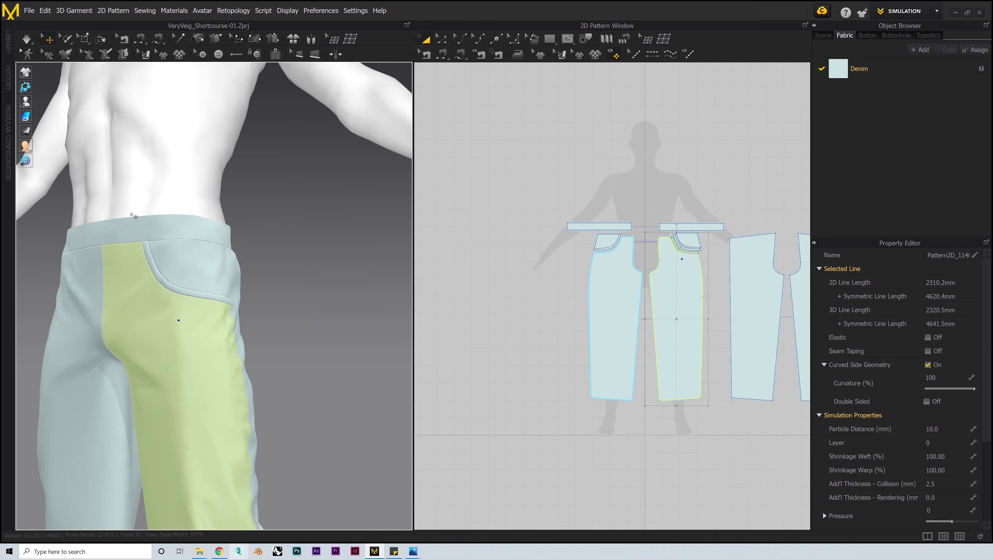
Separate the opposite pocket's pieces, add a Layer Clone (Over) of its band beside the strip and simulate the trousers.
click(344, 227)
right_drag(270, 232, 293, 250)
click(195, 266)
scroll(606, 236, up, 6)
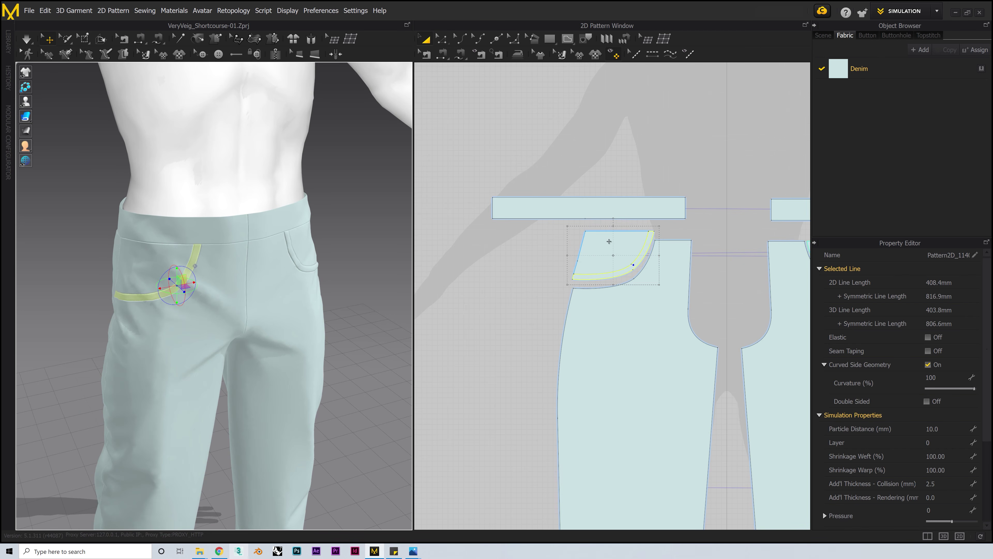
drag(612, 249, 579, 245)
drag(615, 274, 601, 271)
right_click(602, 271)
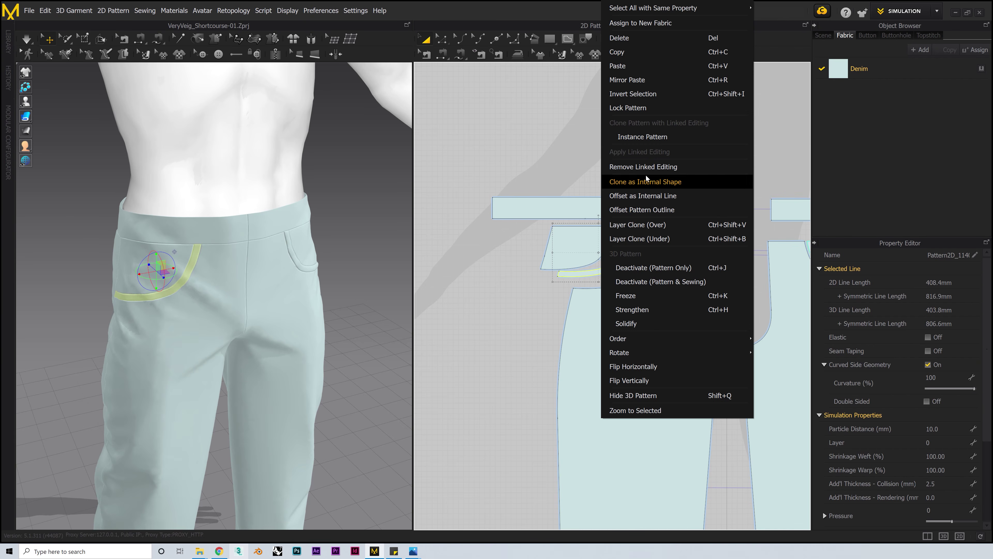
click(654, 227)
click(608, 262)
click(356, 274)
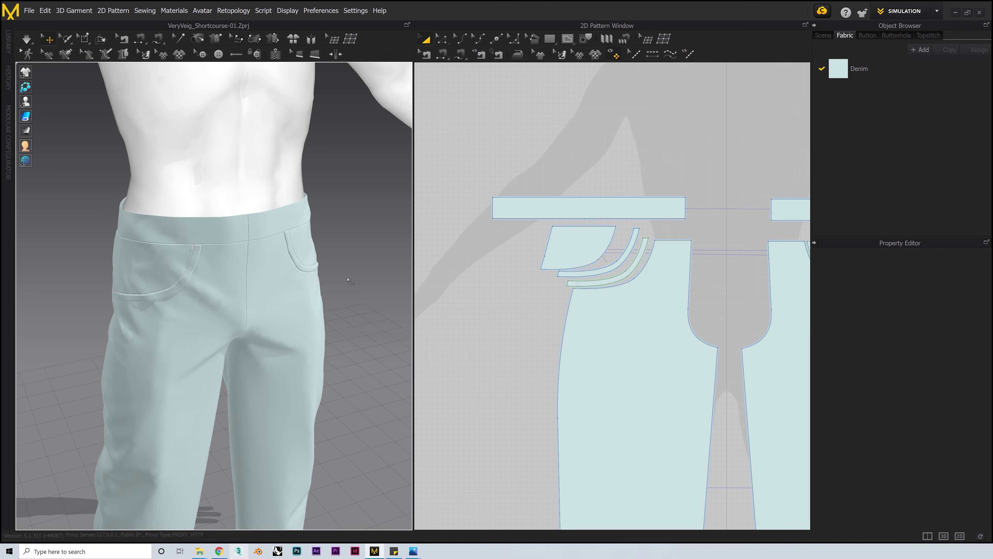
right_drag(356, 274, 242, 260)
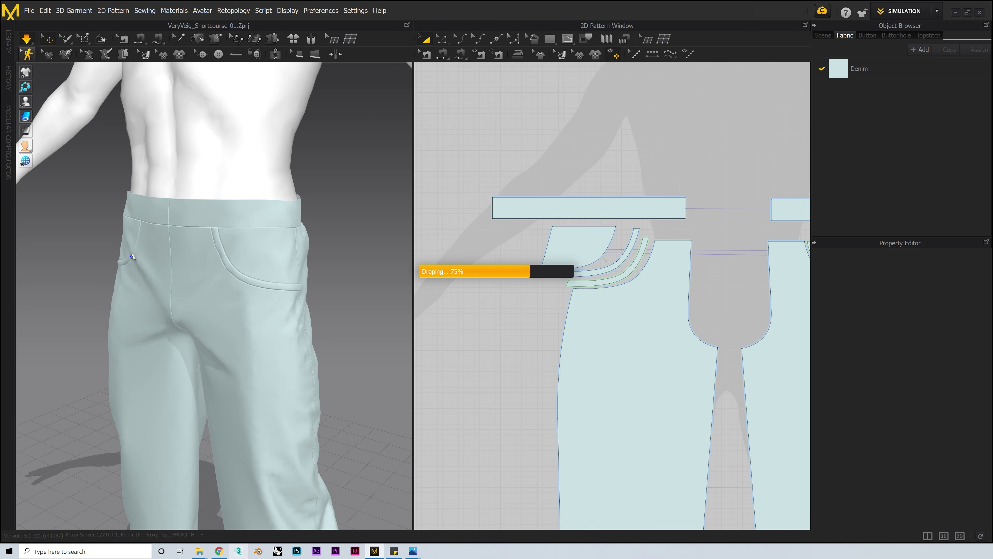
right_drag(132, 256, 232, 262)
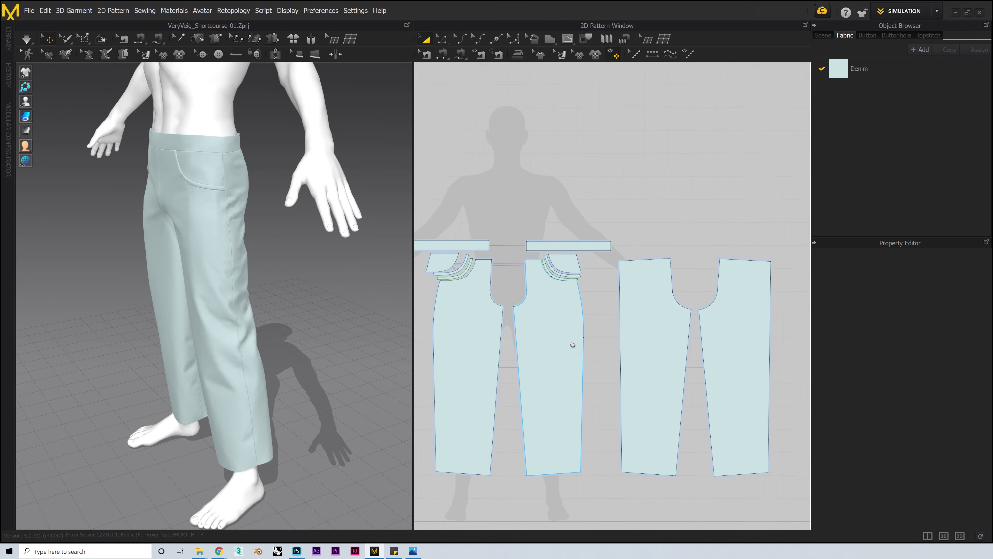
Offset the back leg piece's outer side edge as an internal line and cut and sew it into a narrow strip.
right_drag(572, 344, 532, 321)
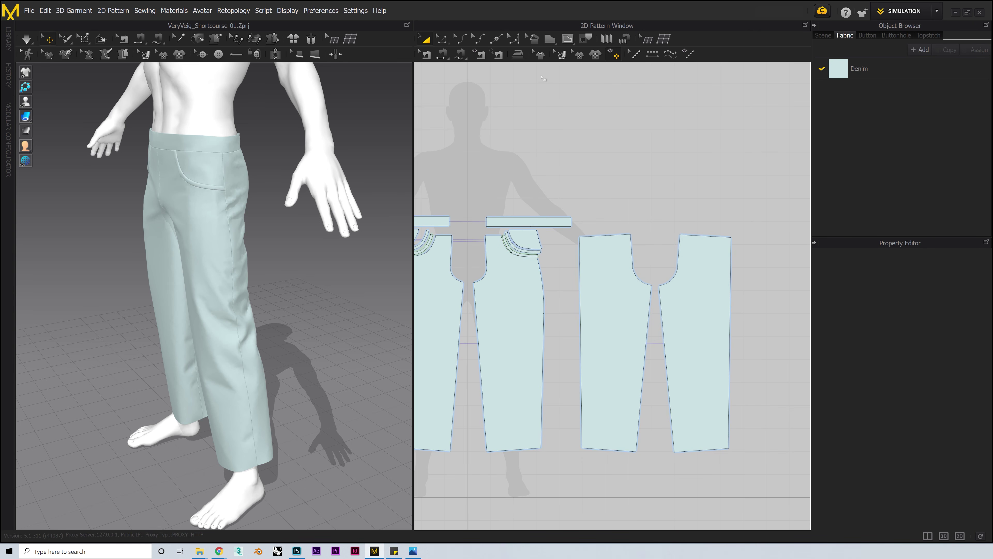
click(441, 39)
click(582, 286)
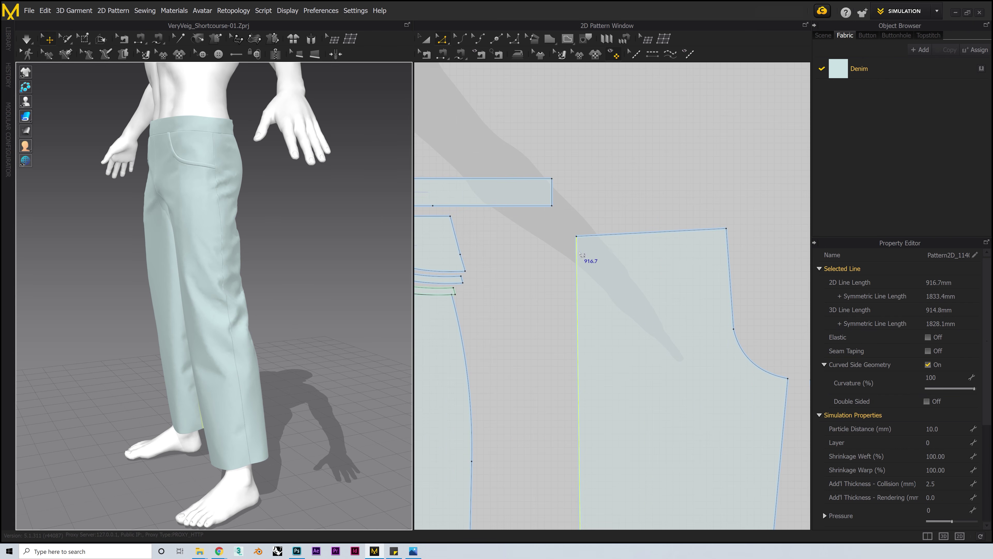
right_click(580, 256)
click(602, 316)
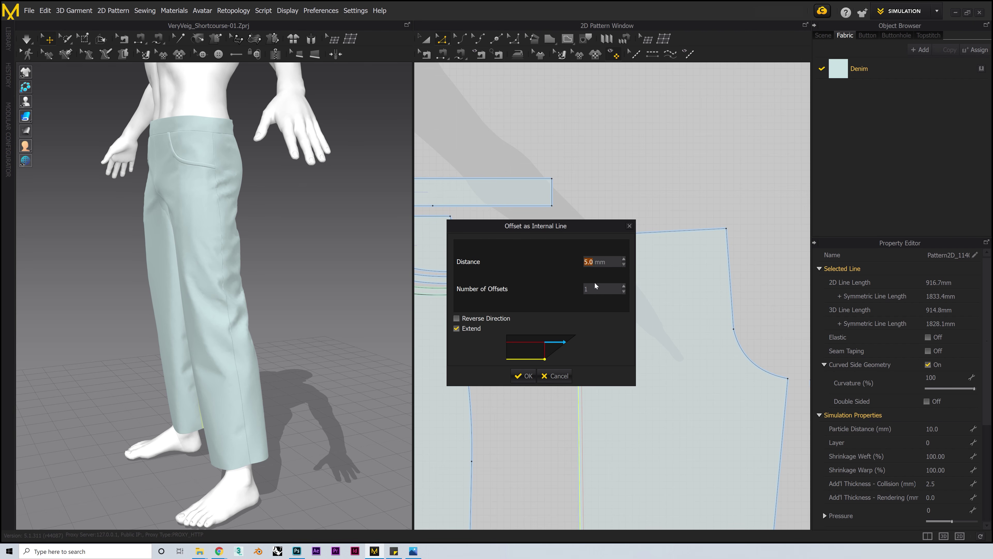
click(523, 376)
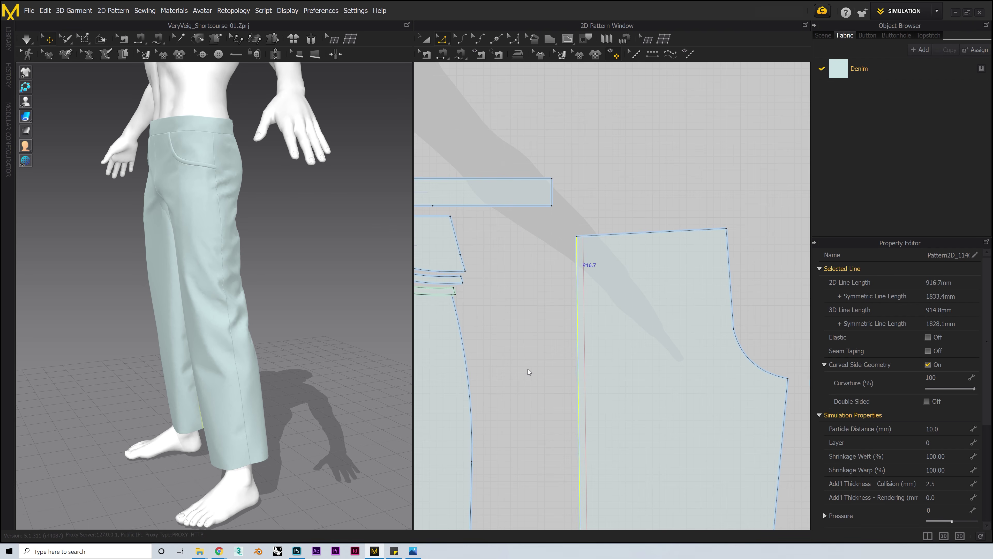
right_click(587, 272)
click(611, 406)
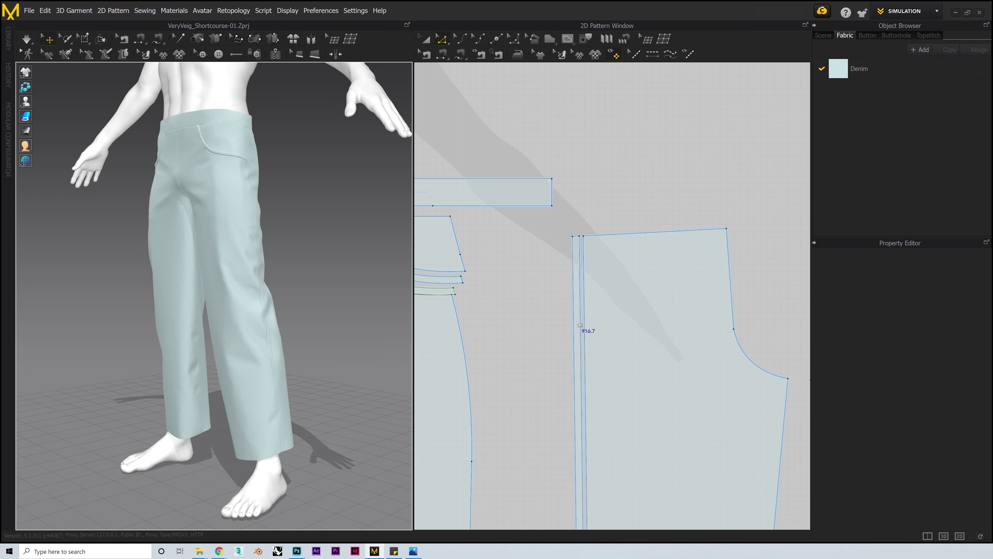
Try a Layer Clone (Over) of the narrow side strip on the back leg pieces and simulate the trousers.
right_click(577, 323)
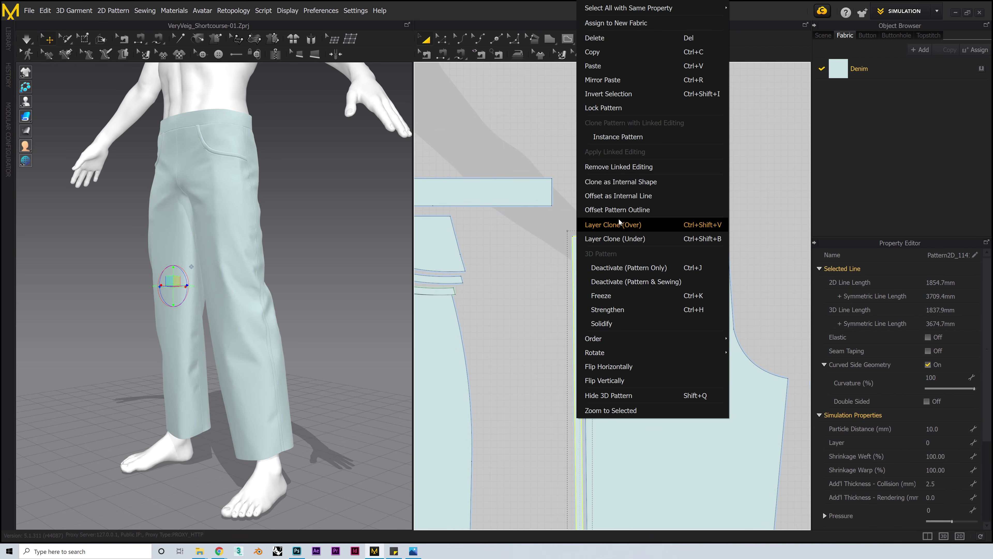
click(620, 225)
key(space)
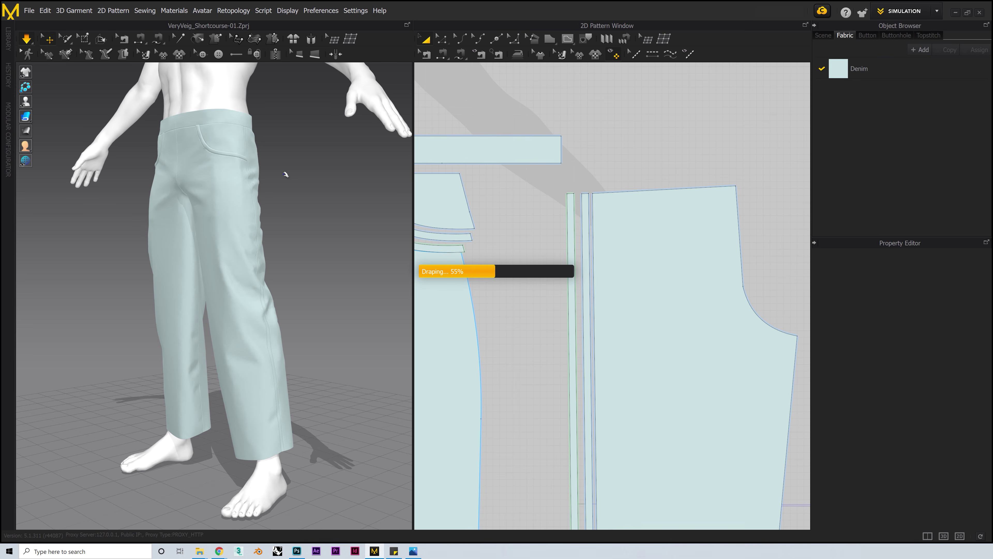
scroll(239, 249, up, 5)
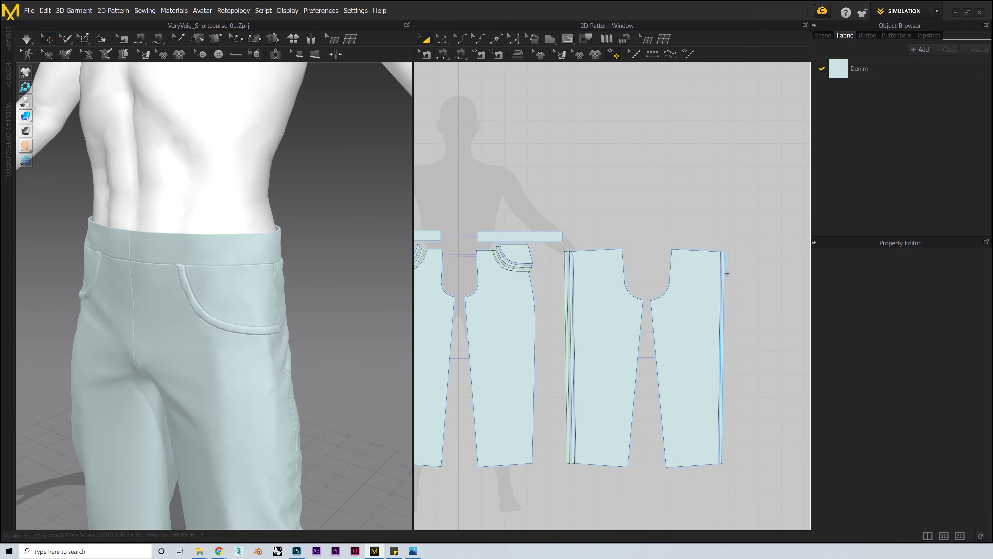
click(723, 271)
click(729, 274)
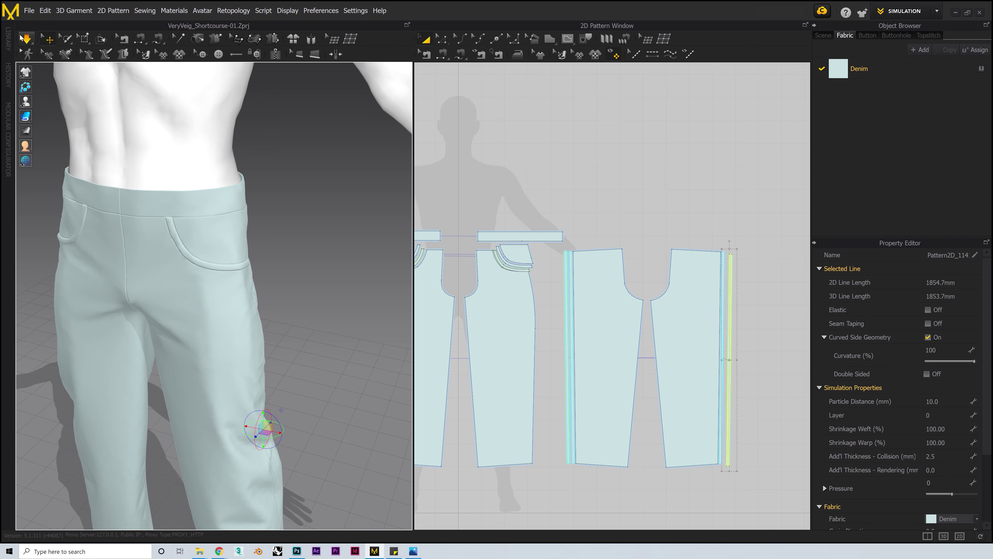
Add a Layer Clone (Under) of one back leg's side strip, place it about 37 mm outward and simulate.
right_click(726, 274)
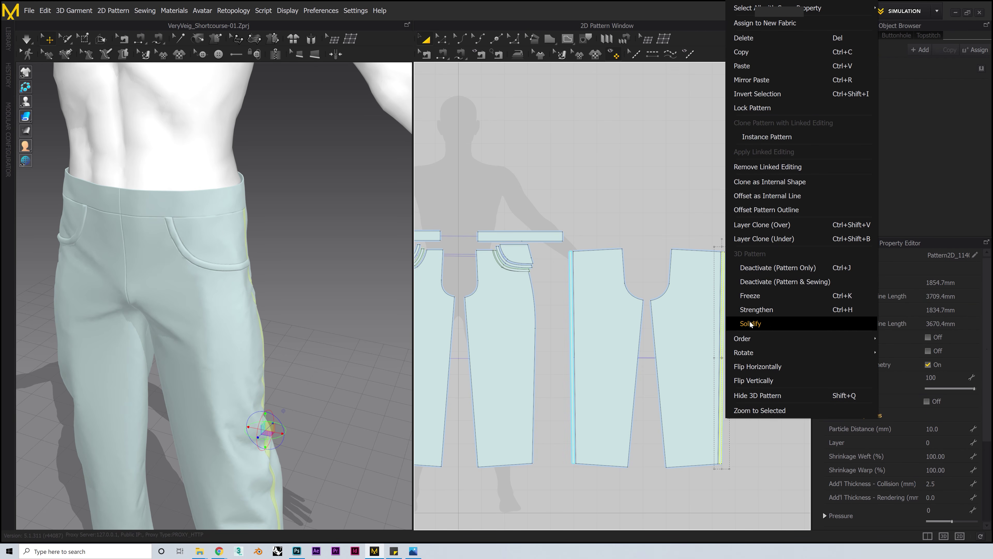
click(783, 239)
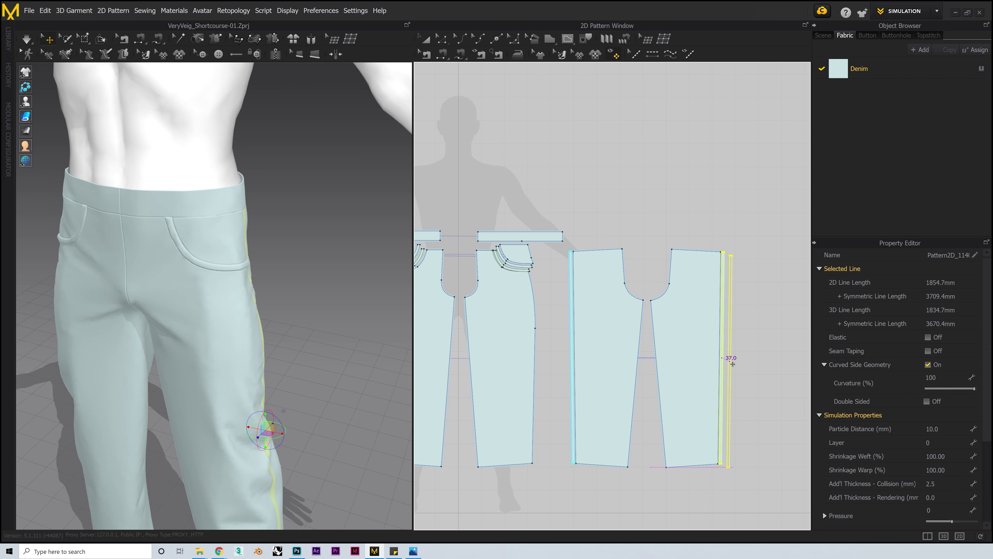
click(732, 362)
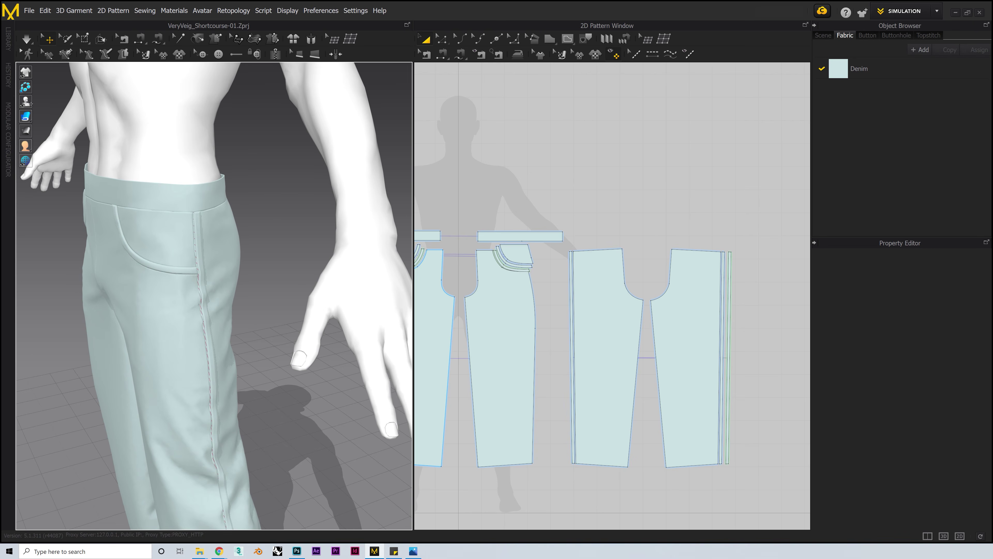
key(space)
mouse_move(253, 311)
right_down()
mouse_move(270, 294)
mouse_move(176, 291)
mouse_move(278, 288)
right_up()
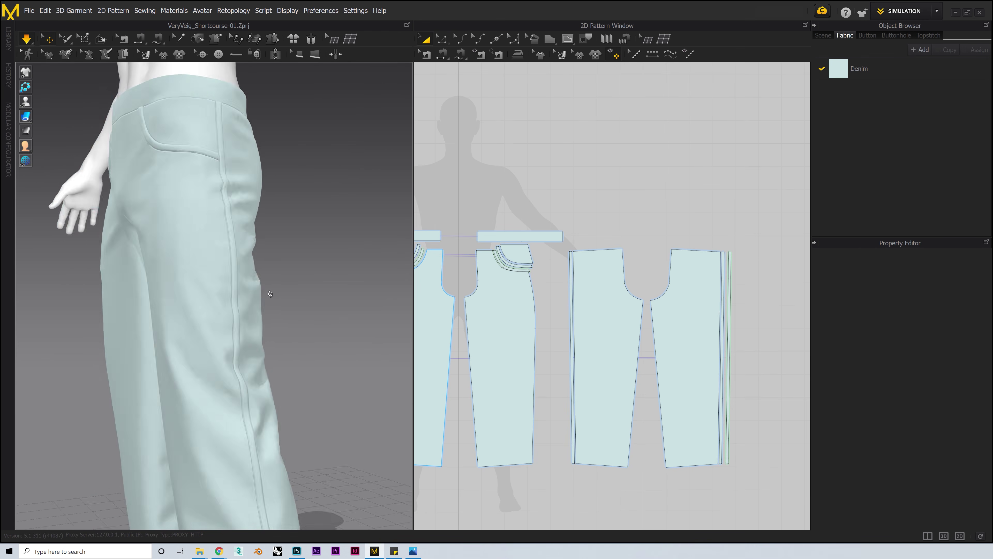
click(26, 38)
Add a Layer Clone (Under) of the opposite back leg's side strip, place it beside the original and simulate the trousers.
right_drag(274, 239, 376, 253)
right_click(572, 310)
click(610, 236)
click(567, 357)
click(550, 344)
click(26, 39)
right_drag(331, 299, 281, 241)
key(space)
Draw a five-sided pocket outline as an internal polygon on the upper part of the back leg piece.
key(8)
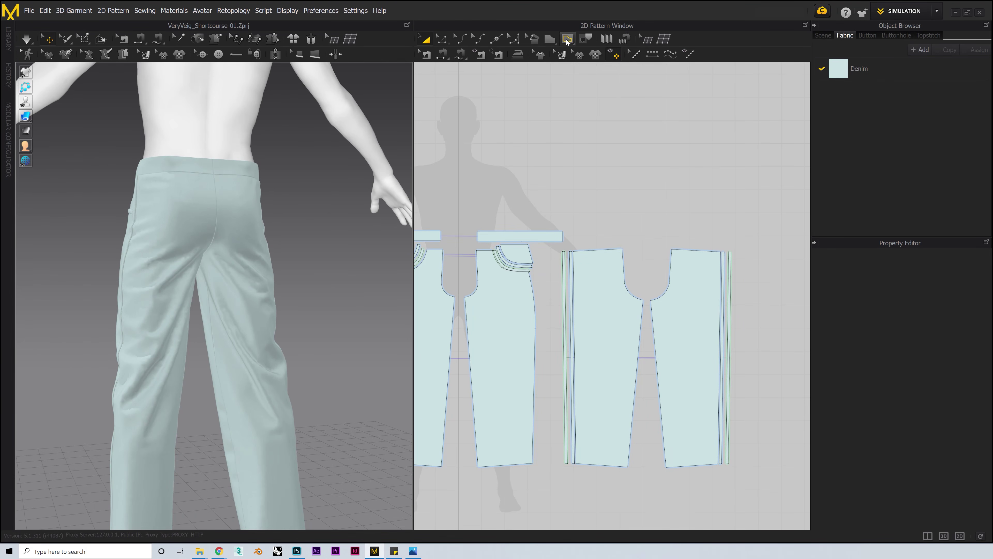
click(568, 38)
scroll(667, 271, up, 3)
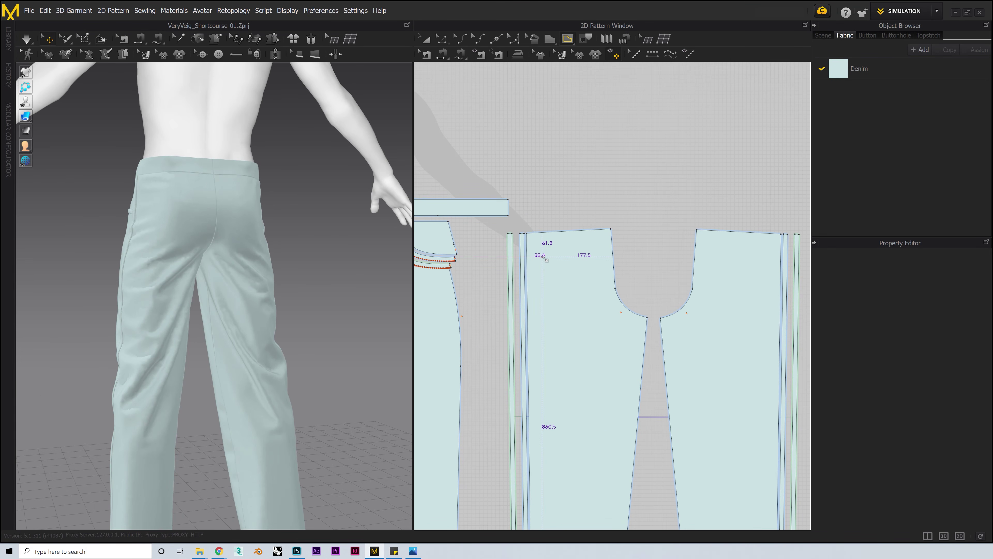
click(599, 298)
click(574, 317)
click(548, 298)
click(544, 254)
Reshape the back pocket outline by adjusting its top corners and bottom tip.
click(441, 38)
scroll(545, 268, up, 3)
drag(545, 250, 545, 256)
click(617, 250)
drag(618, 250, 617, 256)
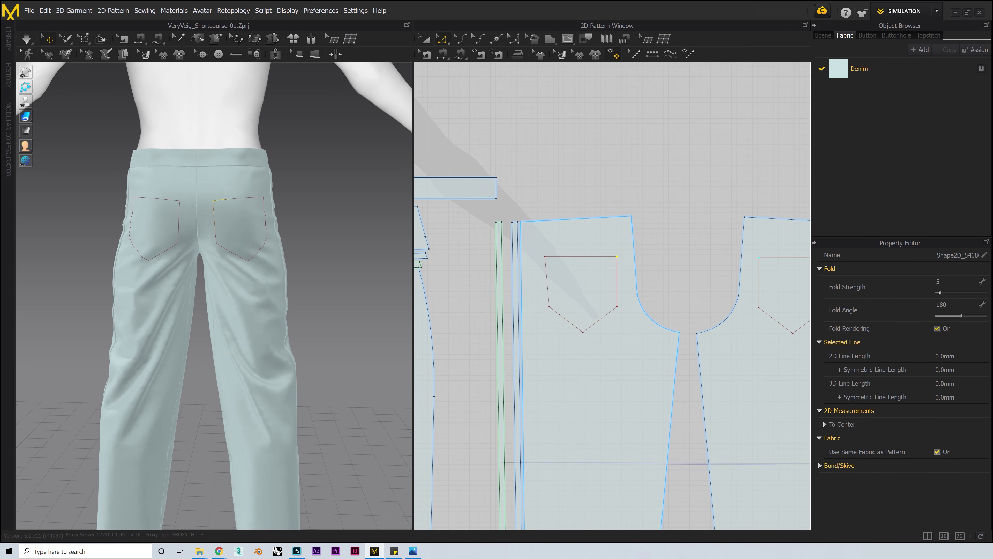
drag(583, 332, 587, 328)
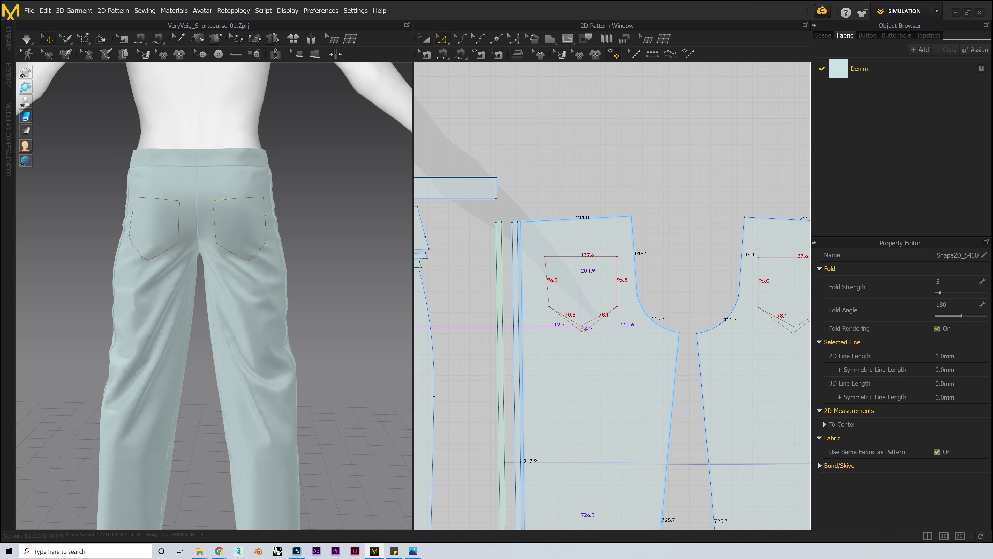
drag(586, 329, 586, 330)
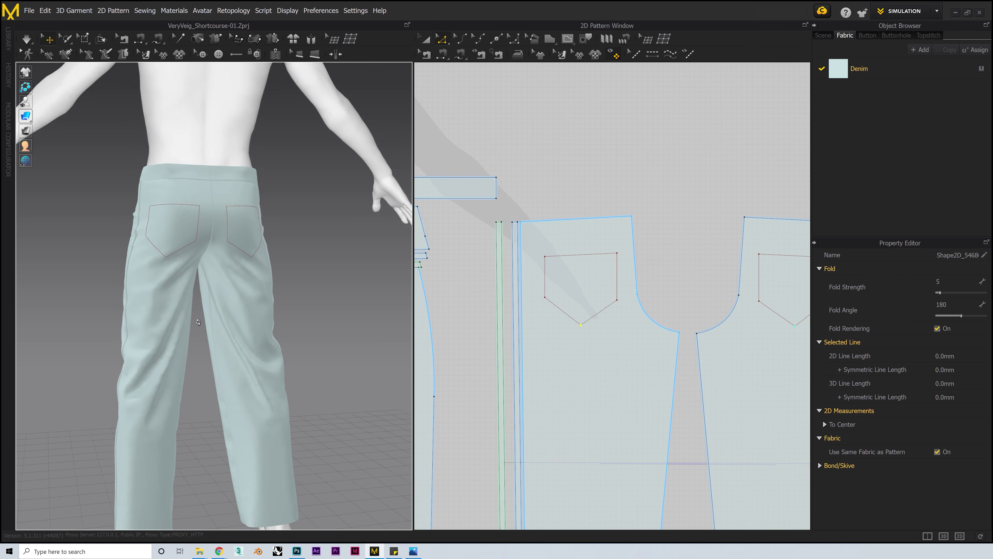
right_drag(235, 313, 270, 313)
Cut and sew the back pocket outline and move both pocket pieces above their leg pieces.
click(426, 40)
click(575, 254)
right_click(574, 254)
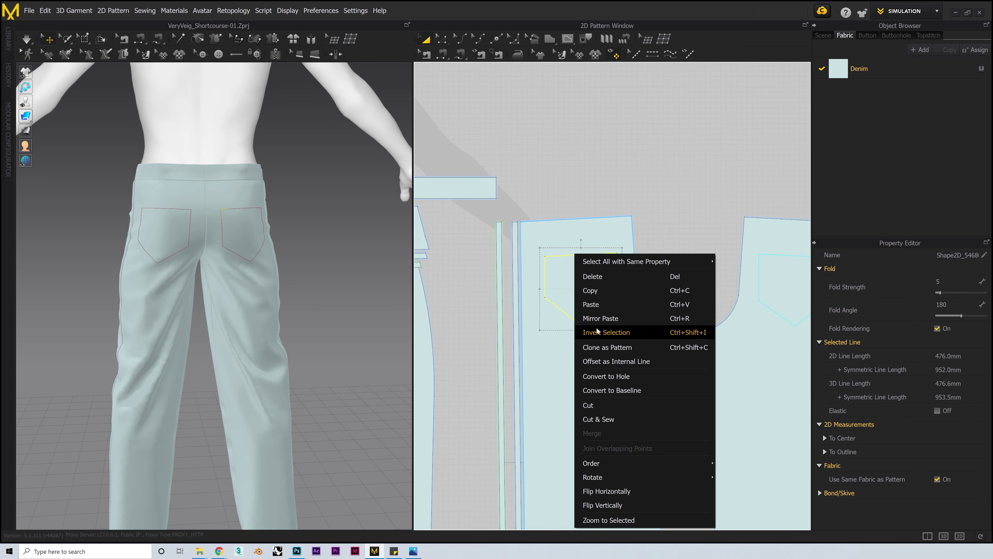
click(599, 419)
drag(581, 287, 594, 167)
middle_drag(774, 274, 704, 304)
drag(707, 310, 712, 192)
click(626, 156)
Add a Layer Clone (Under) of one back pocket piece and place it directly above the original.
mouse_move(157, 227)
right_down()
mouse_move(206, 226)
mouse_move(205, 242)
right_up()
scroll(207, 226, up, 2)
click(522, 180)
right_click(522, 180)
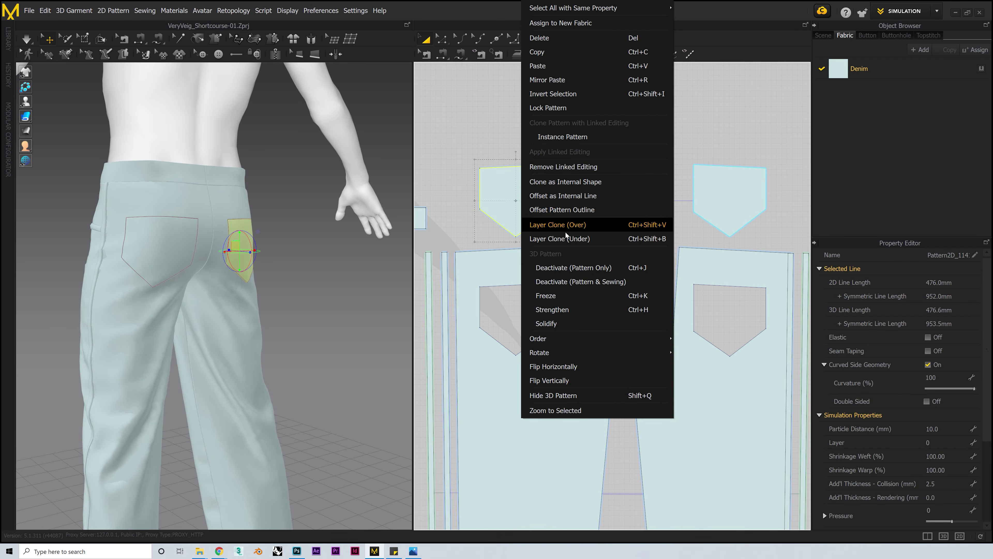
click(566, 238)
click(514, 120)
Add a Layer Clone (Under) of the opposite back pocket piece and place it about 160 mm above the original.
middle_drag(745, 195, 700, 258)
click(699, 257)
right_click(697, 258)
click(713, 239)
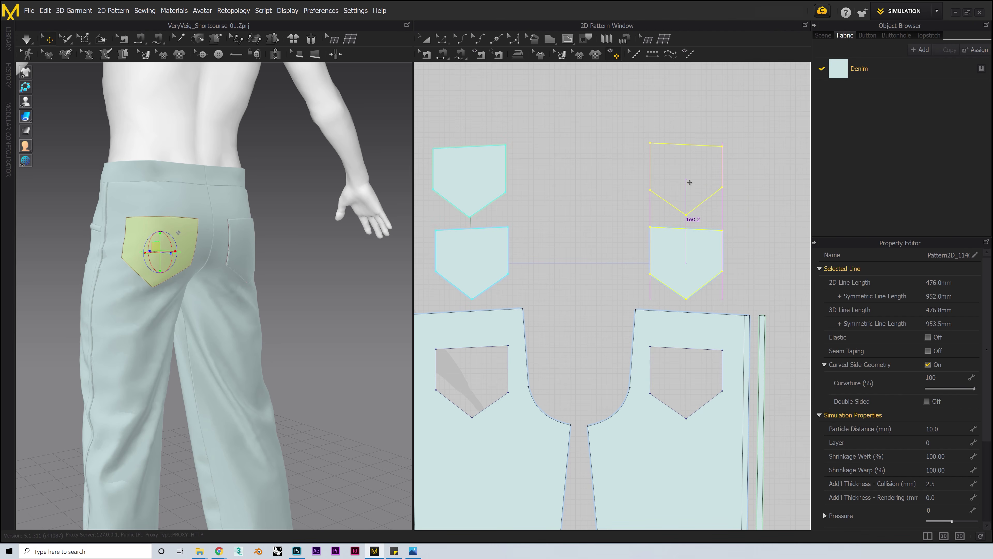
click(689, 181)
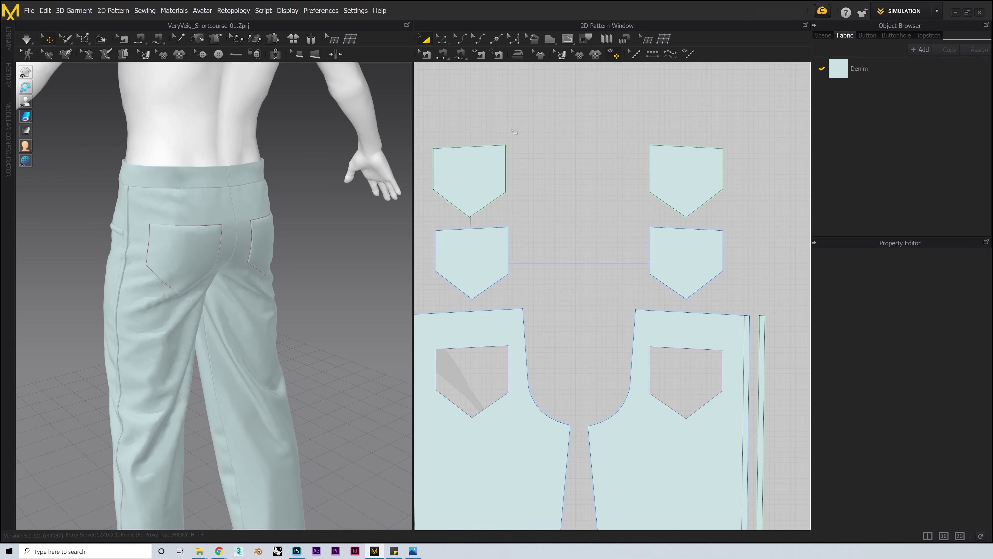
Offset the cloned back pocket's outline inward by 10 mm as a single internal line.
click(479, 154)
middle_drag(485, 107, 510, 114)
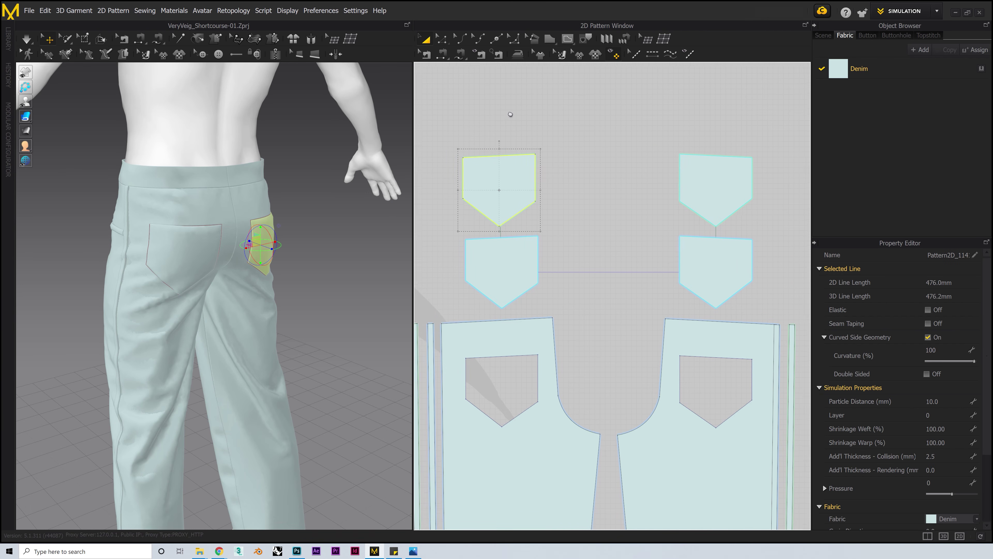
scroll(511, 113, up, 2)
click(570, 39)
click(442, 39)
right_click(511, 180)
click(531, 184)
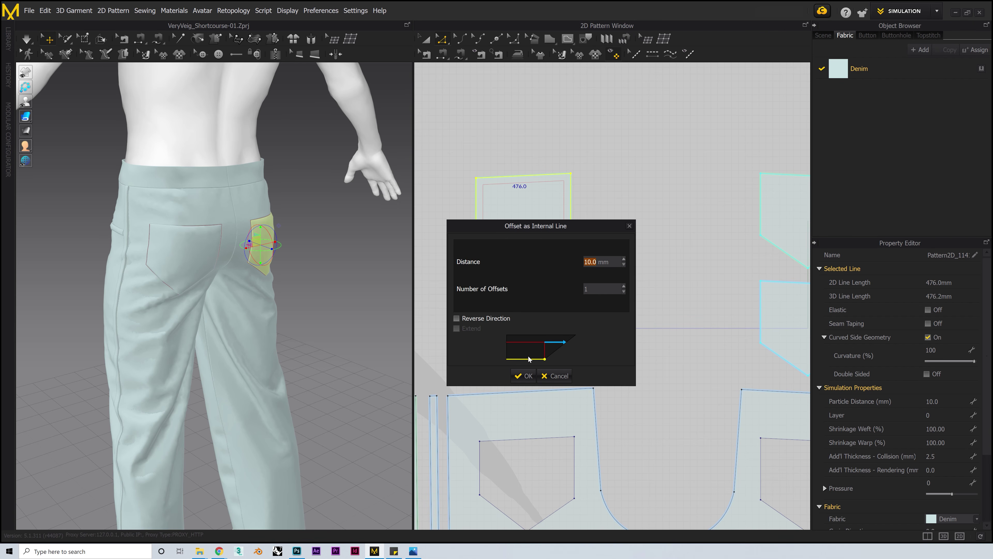
click(523, 376)
Nudge the inner outline on the cloned back pocket slightly sideways.
right_click(542, 247)
click(567, 326)
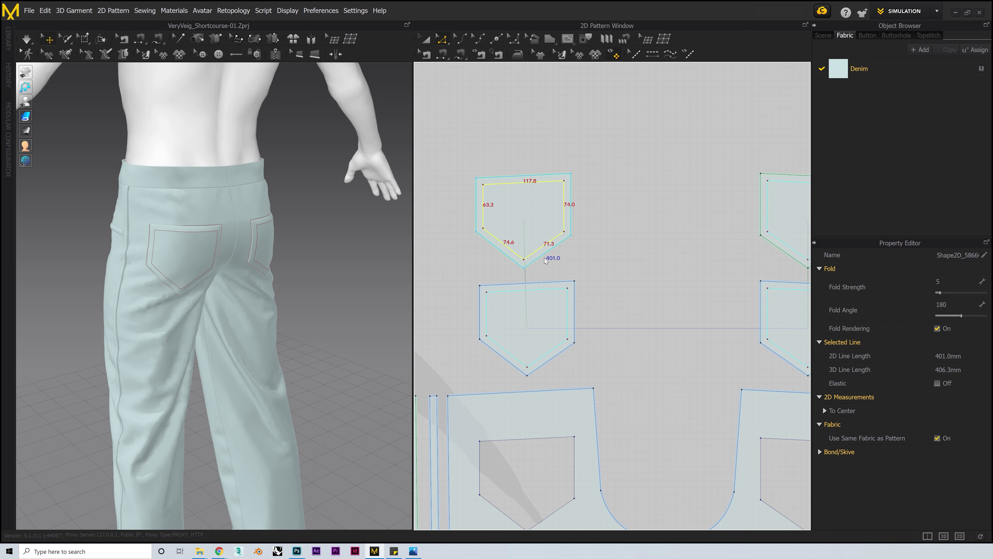
click(425, 39)
drag(556, 209, 563, 209)
click(348, 235)
right_drag(349, 235, 274, 219)
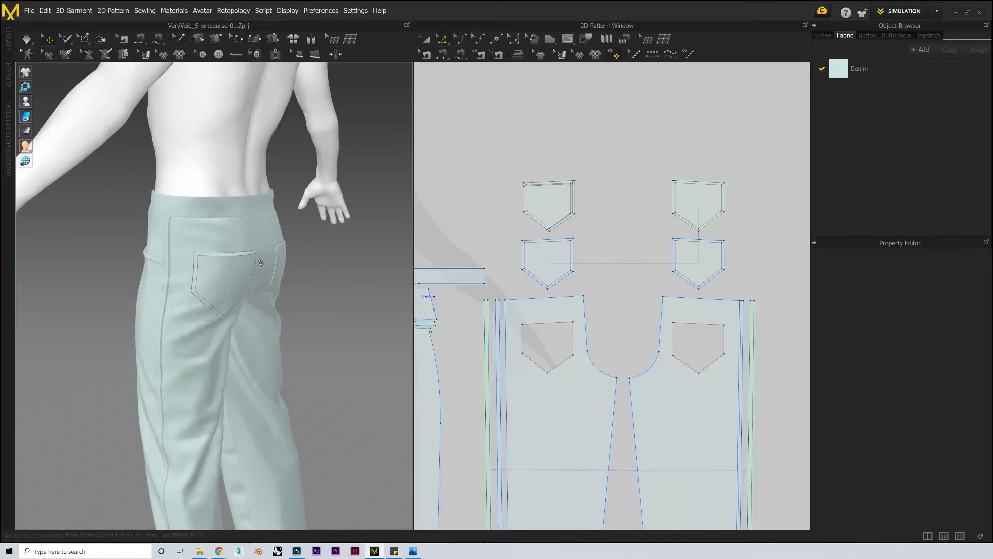
Add a Layer Clone (Over) of one waistband half and place it directly above the original.
right_drag(260, 263, 248, 279)
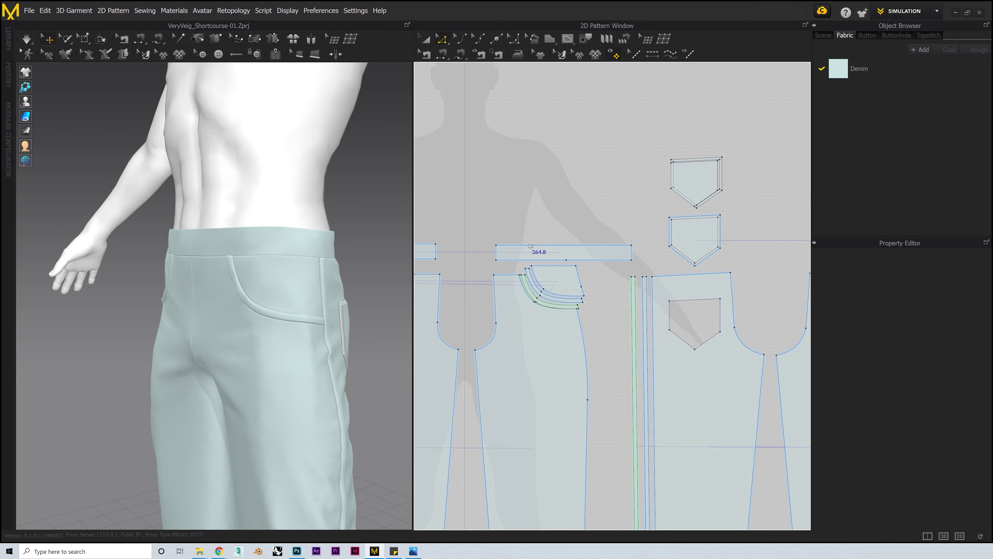
click(566, 255)
right_click(542, 253)
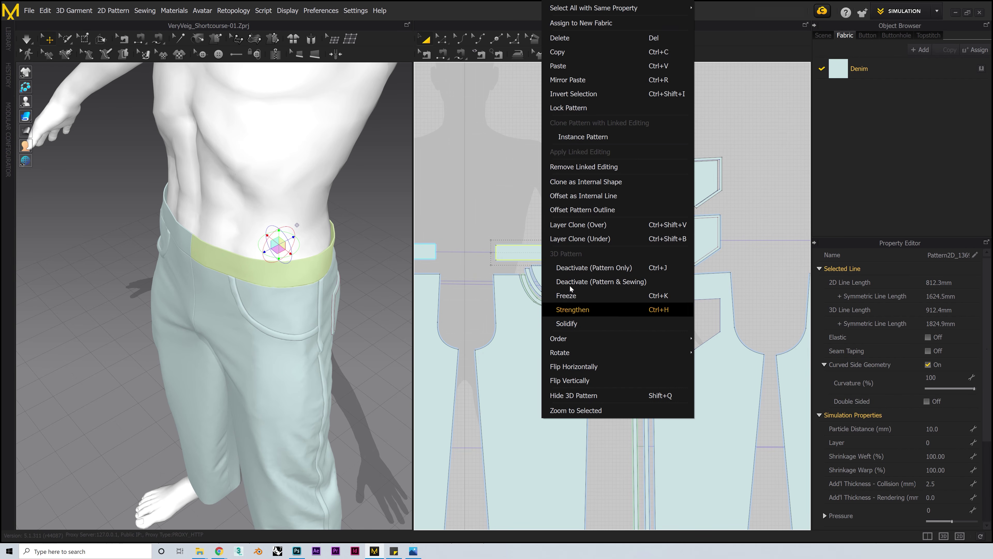
click(578, 225)
click(563, 229)
Add a Layer Clone (Over) of the other waistband half, place it above the original and simulate the trousers.
right_click(432, 249)
click(457, 223)
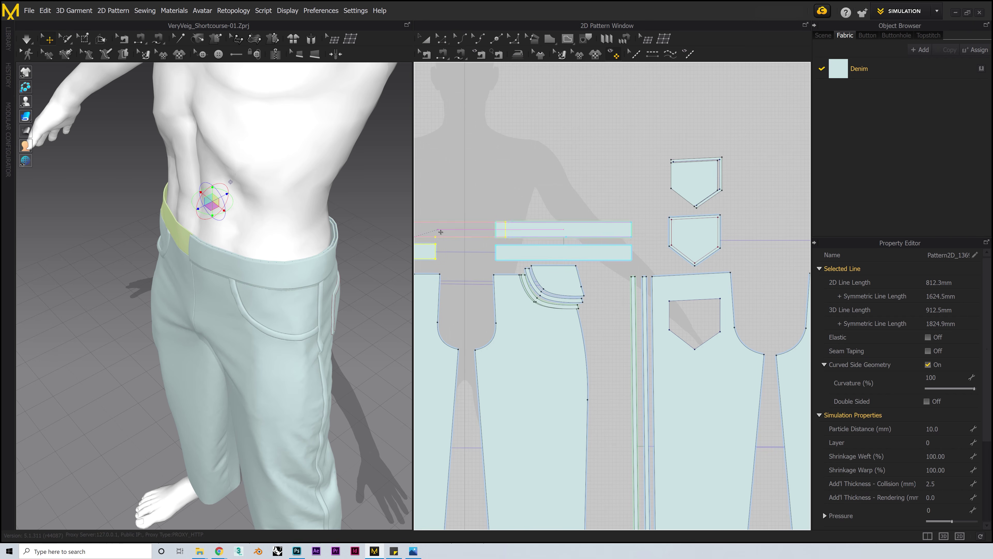
middle_drag(455, 229, 578, 267)
click(496, 265)
key(space)
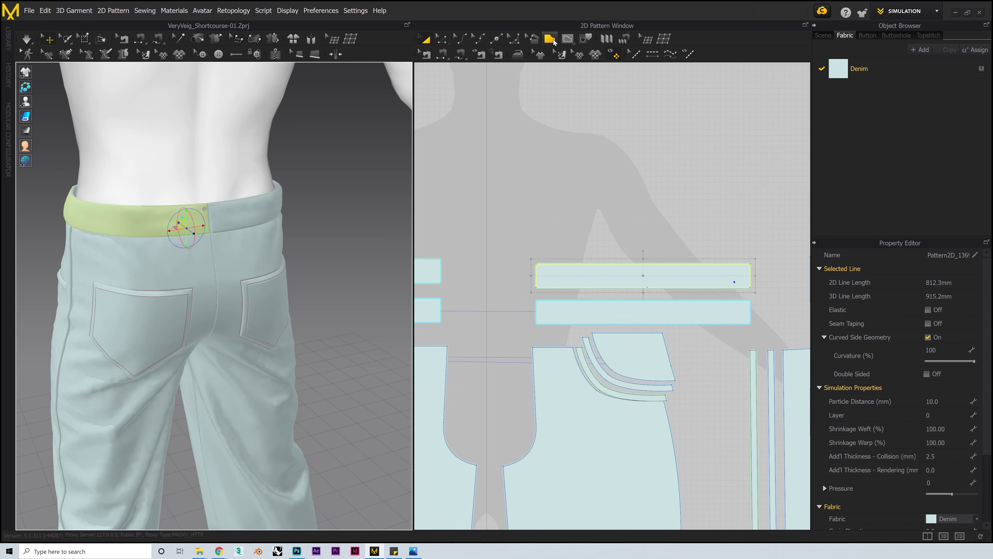
Draw a narrow upright rectangular belt loop pattern with a perimeter of about 151 mm above the waistband.
click(554, 40)
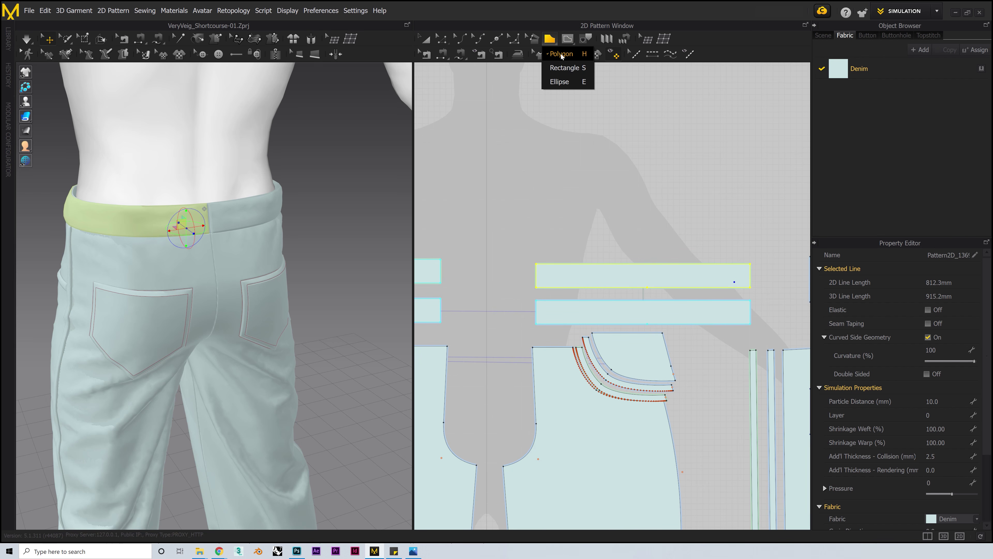
click(564, 68)
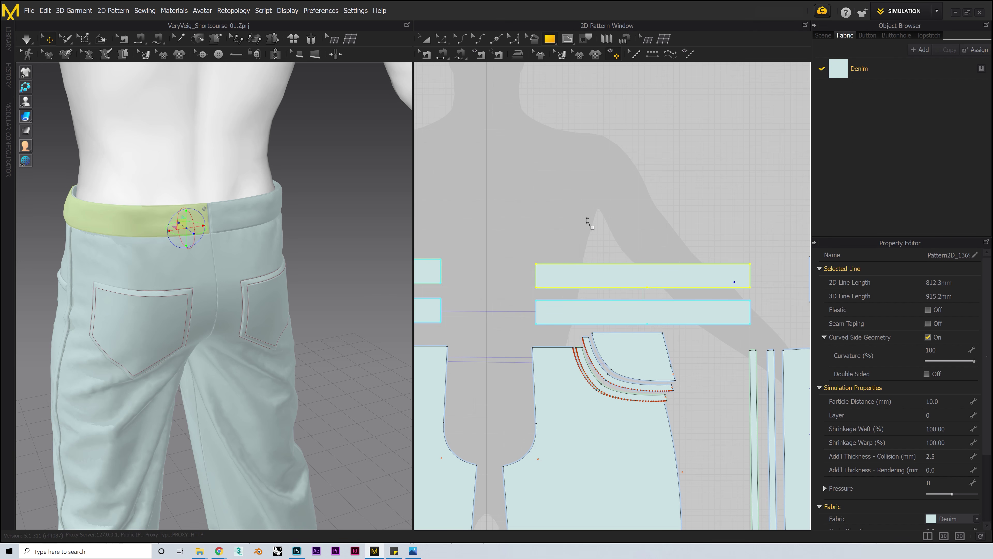
drag(595, 256, 595, 255)
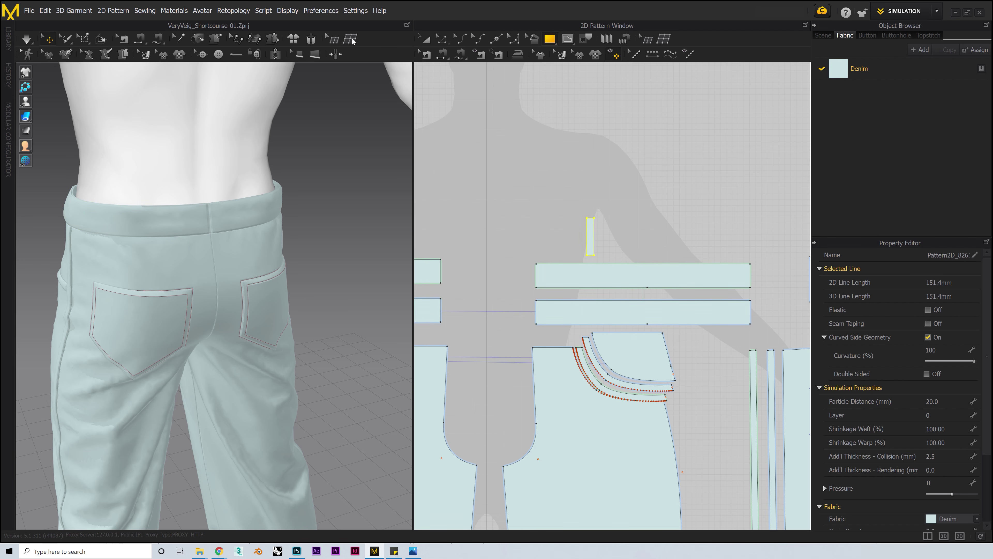
Move the belt loop in 3D from the avatar's front around to the back of the waistband.
click(421, 41)
right_drag(81, 274, 84, 466)
scroll(156, 299, down, 5)
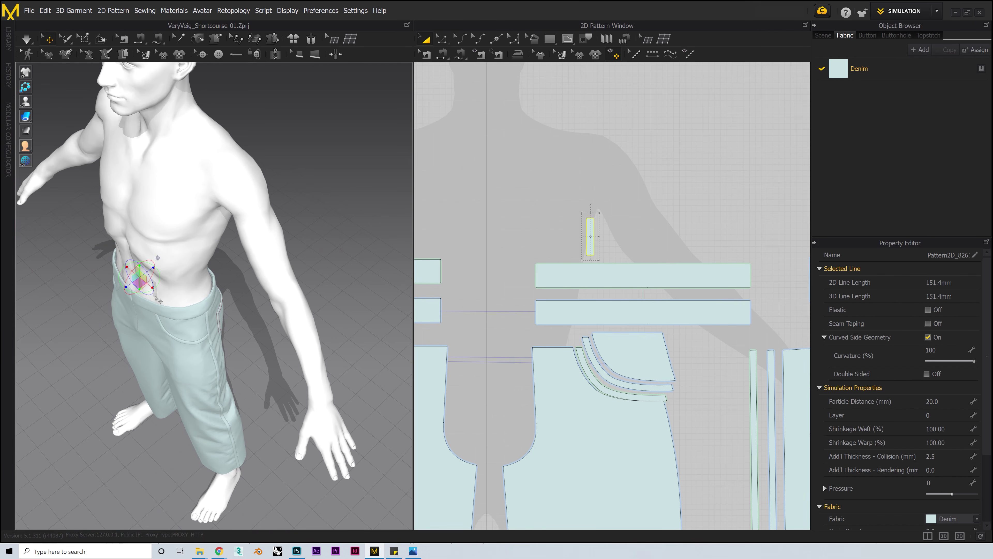
drag(153, 271, 209, 234)
right_drag(209, 233, 235, 244)
drag(195, 236, 307, 252)
right_drag(308, 253, 274, 270)
scroll(274, 270, up, 3)
drag(267, 238, 264, 355)
right_drag(265, 355, 137, 285)
drag(136, 255, 169, 269)
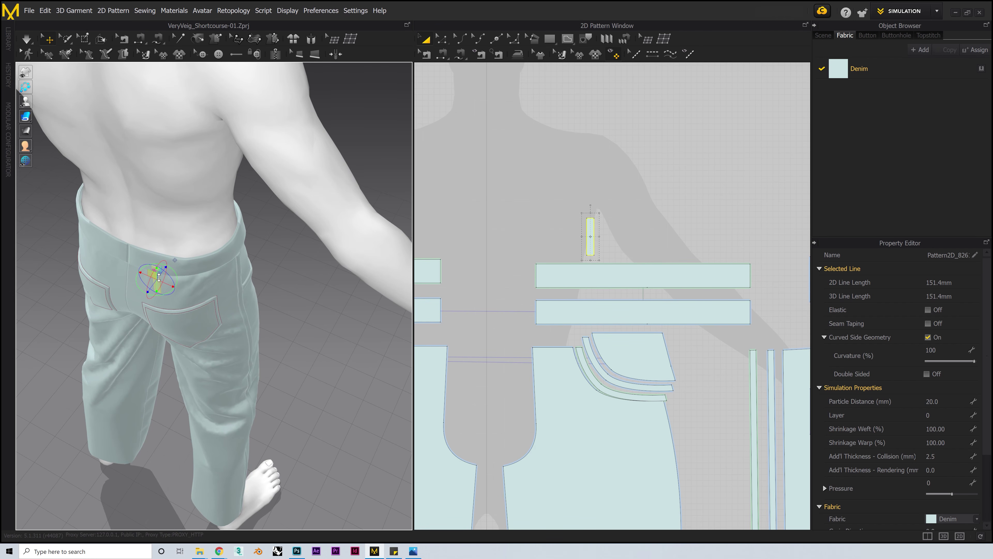
Position the belt loop against the outside of the back waistband and shorten it to a perimeter of about 118 mm.
scroll(161, 278, up, 5)
key(f)
right_drag(235, 392, 190, 394)
scroll(190, 394, down, 3)
middle_drag(191, 394, 210, 338)
scroll(208, 287, down, 4)
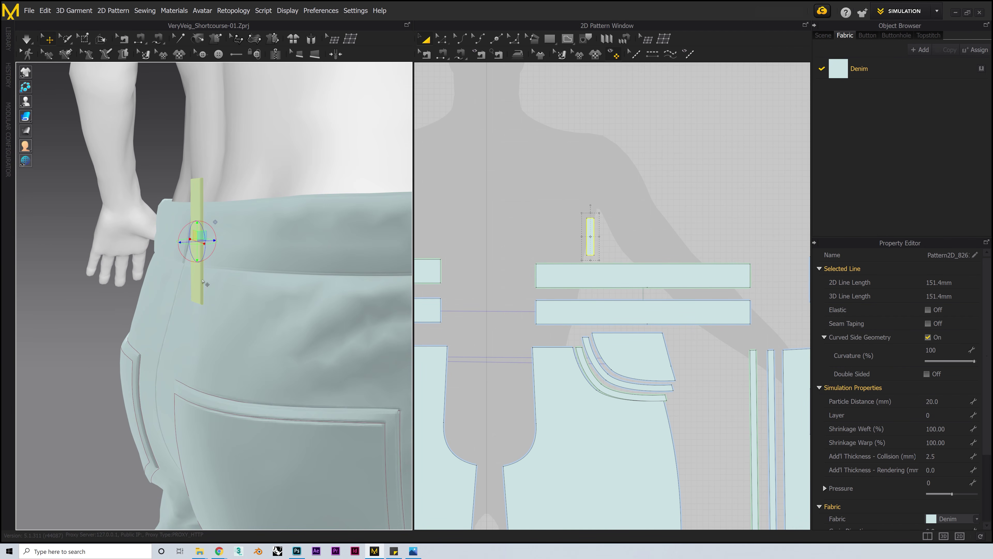
right_drag(206, 284, 219, 294)
right_drag(192, 233, 168, 255)
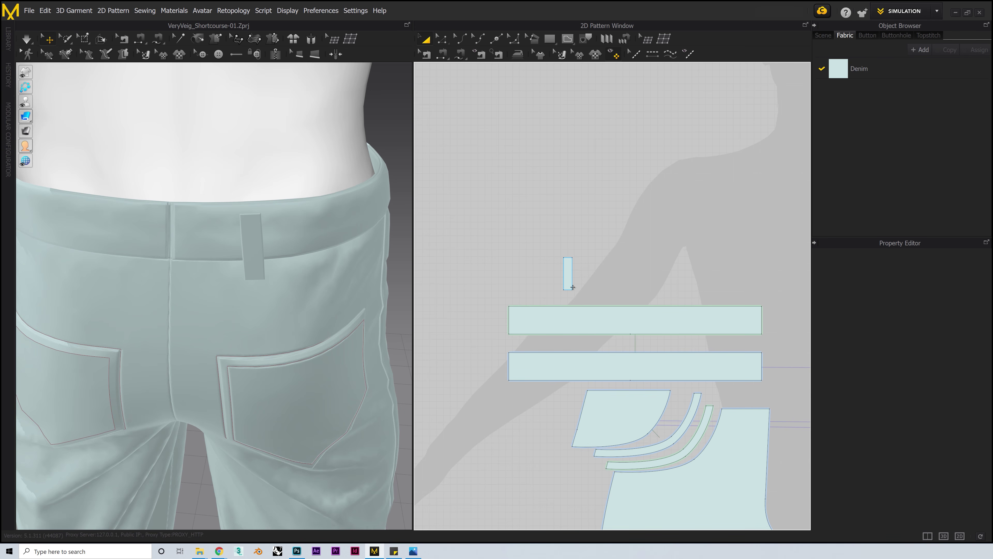
Move the belt loop pattern closer to the cloned waistband and add points on the waistband's upper edge beside it.
click(567, 280)
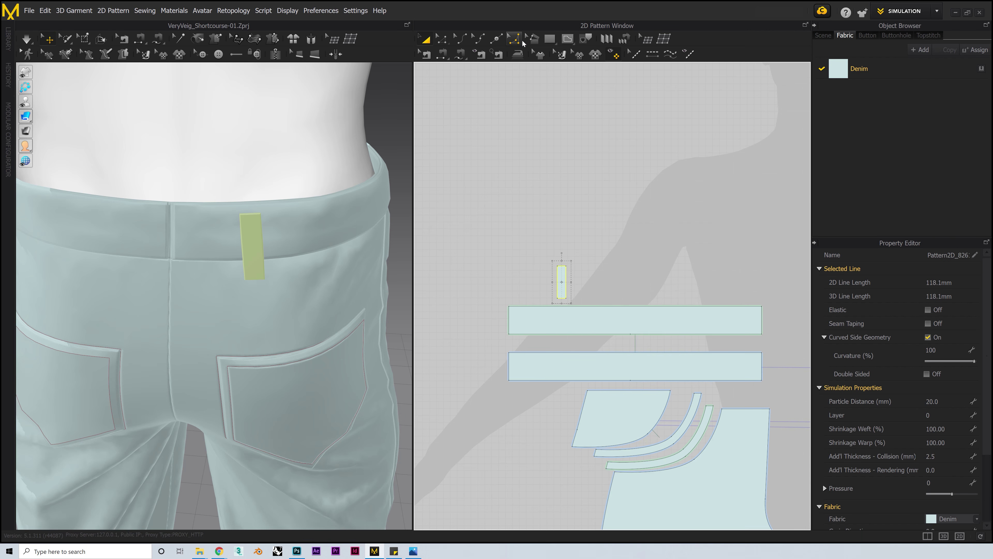
click(496, 39)
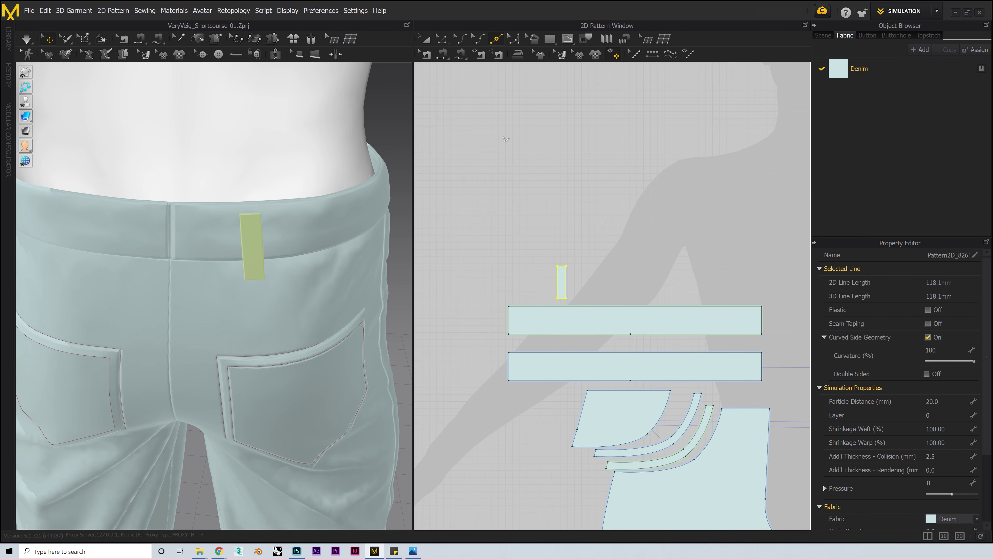
click(546, 308)
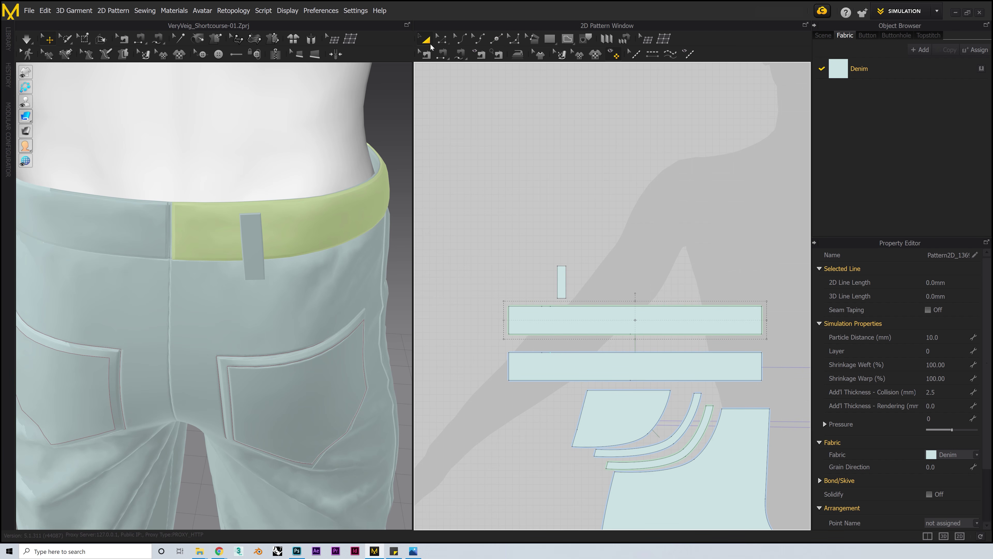
Add points on the cloned waistband's lower edge directly below the belt loop.
scroll(566, 291, up, 2)
click(549, 278)
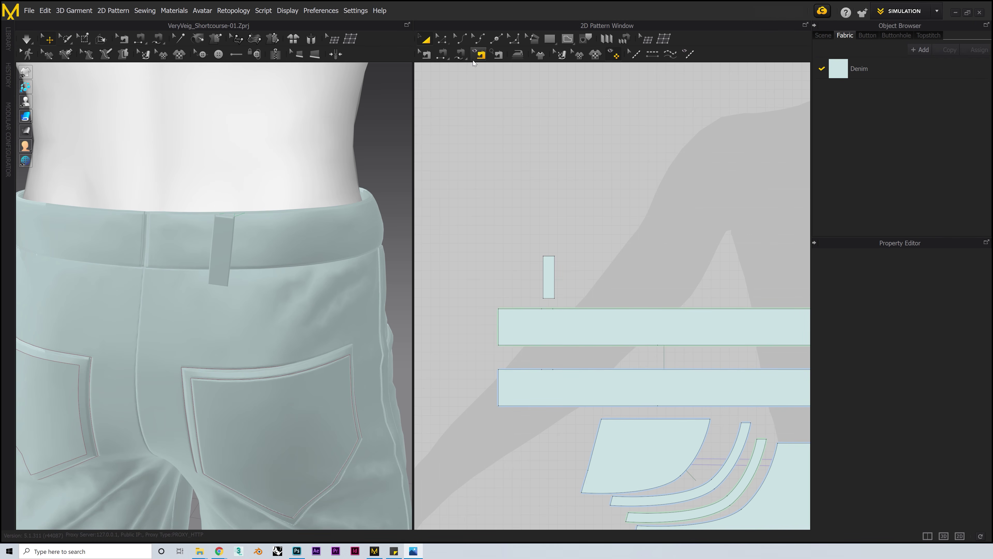
click(542, 345)
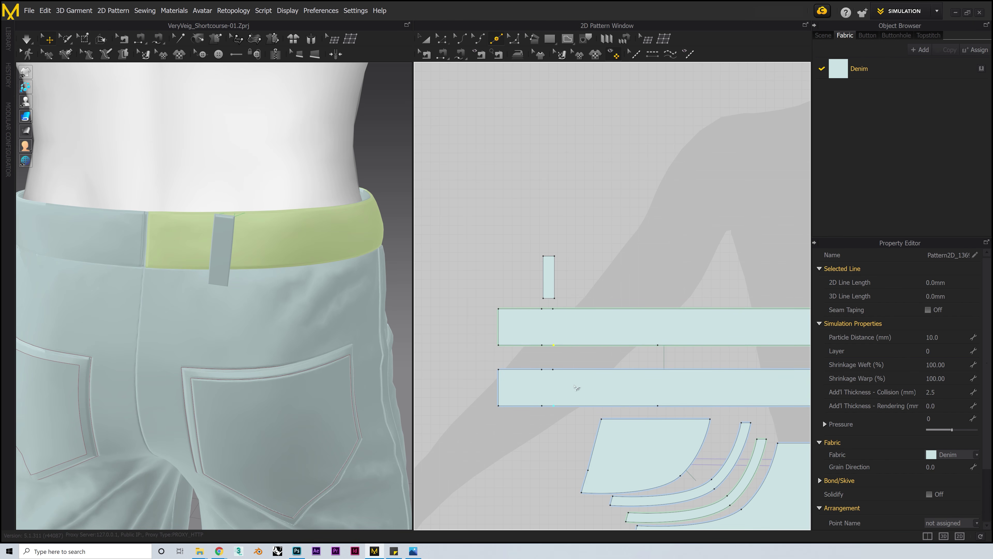
Sew the belt loop's short ends to the matching segments on the cloned waistband's upper and lower edges, and simulate the garment.
click(441, 54)
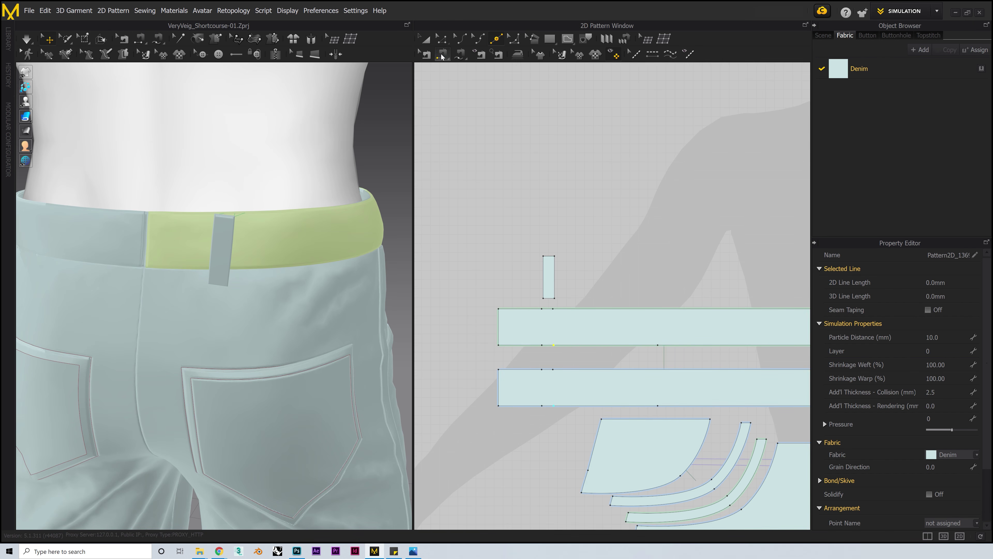
click(546, 308)
click(544, 345)
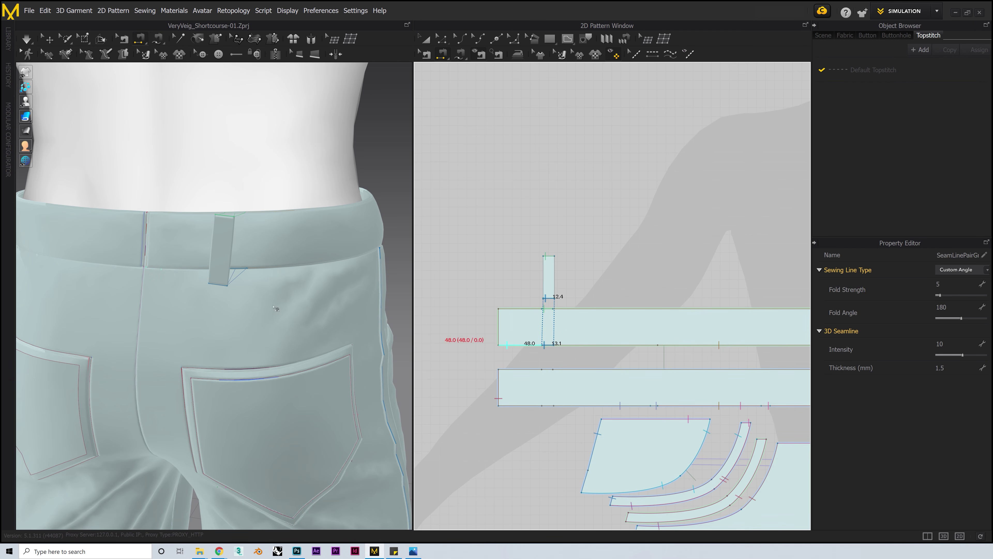
click(25, 39)
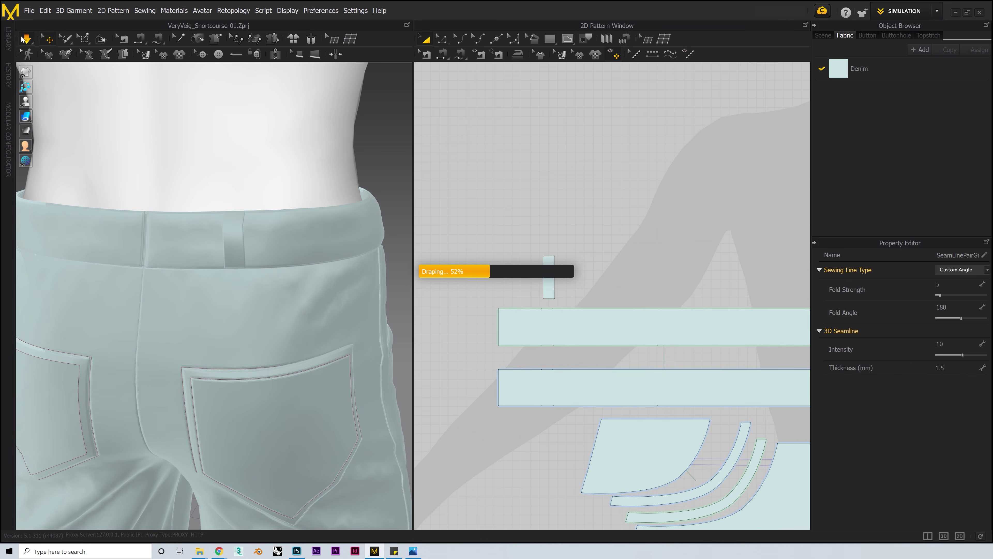
click(25, 39)
scroll(219, 270, down, 3)
Shorten the belt loop pattern by lowering its upper edge, and run the simulation.
click(442, 40)
scroll(544, 269, up, 5)
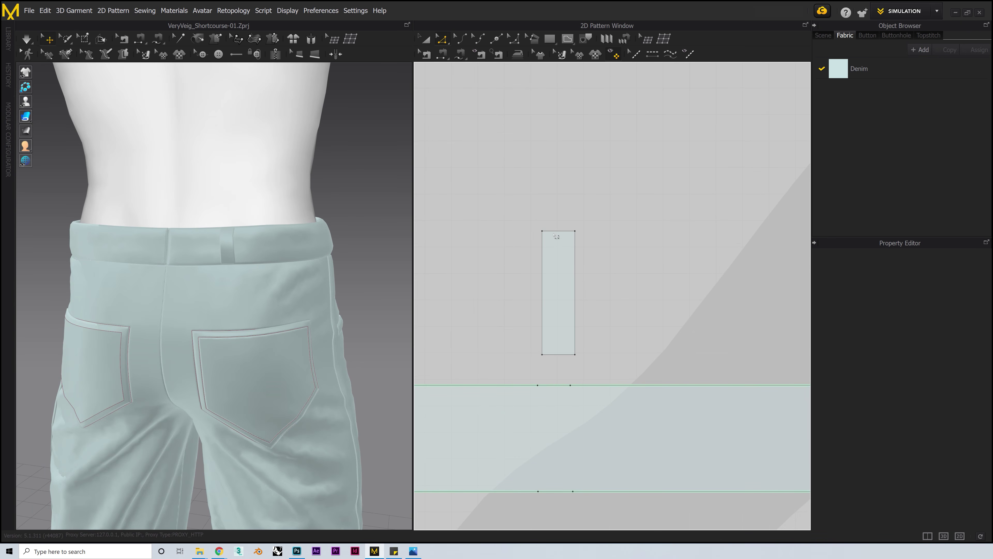
drag(545, 232, 539, 260)
right_drag(336, 278, 261, 282)
click(26, 39)
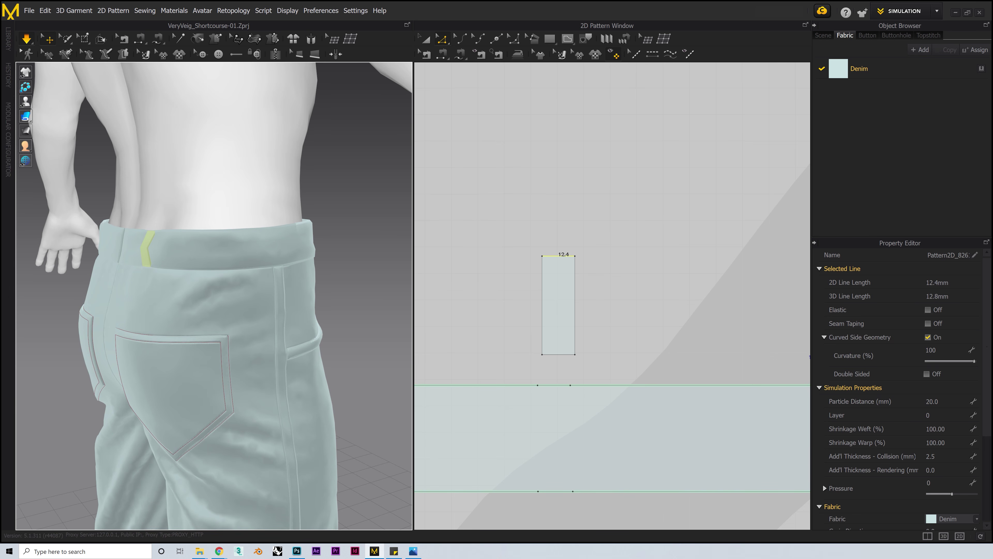
Set the belt loop's particle distance to 5 mm and simulate it.
click(938, 402)
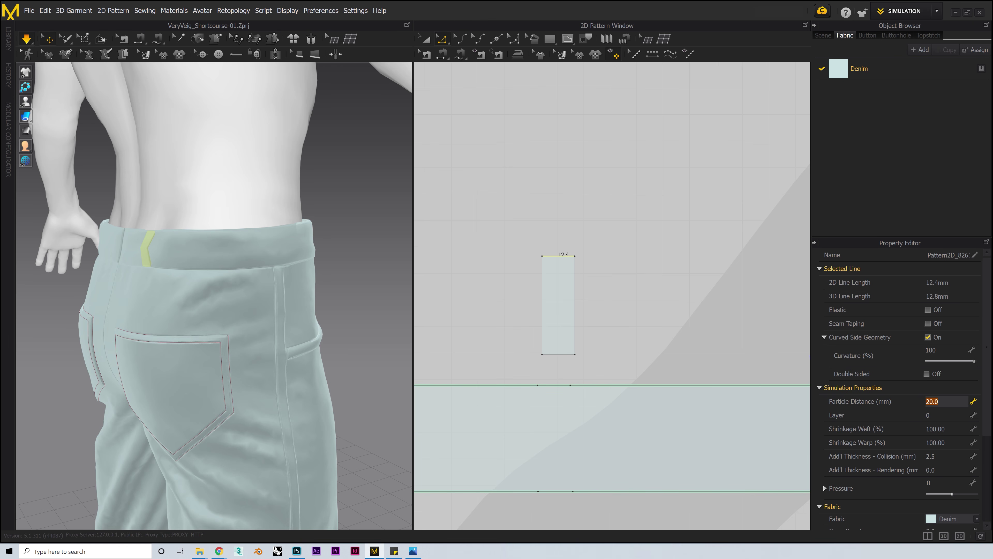
text(5)
key(Return)
click(26, 38)
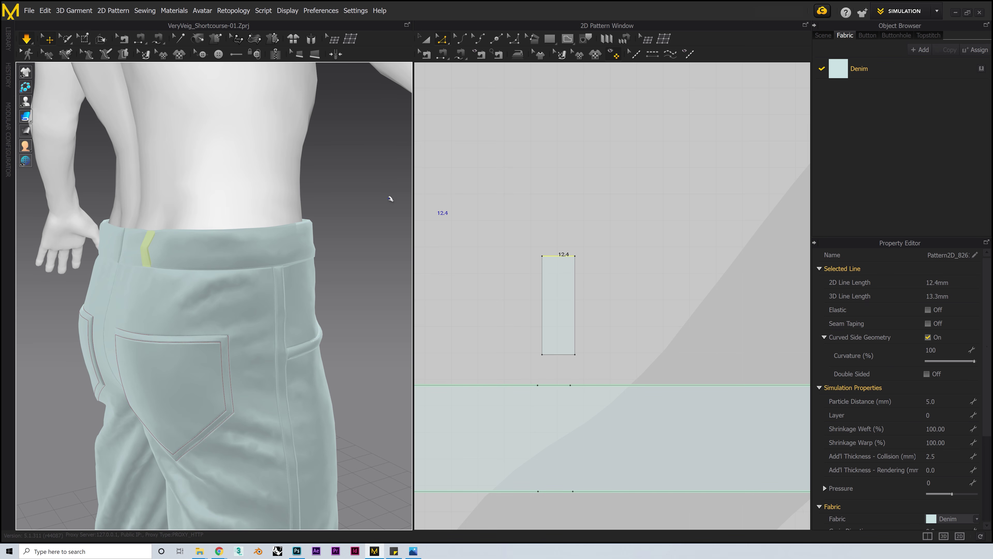
Lengthen the belt loop slightly by raising its upper edge, and toggle the simulation.
click(373, 217)
right_drag(372, 217, 239, 331)
drag(558, 256, 559, 242)
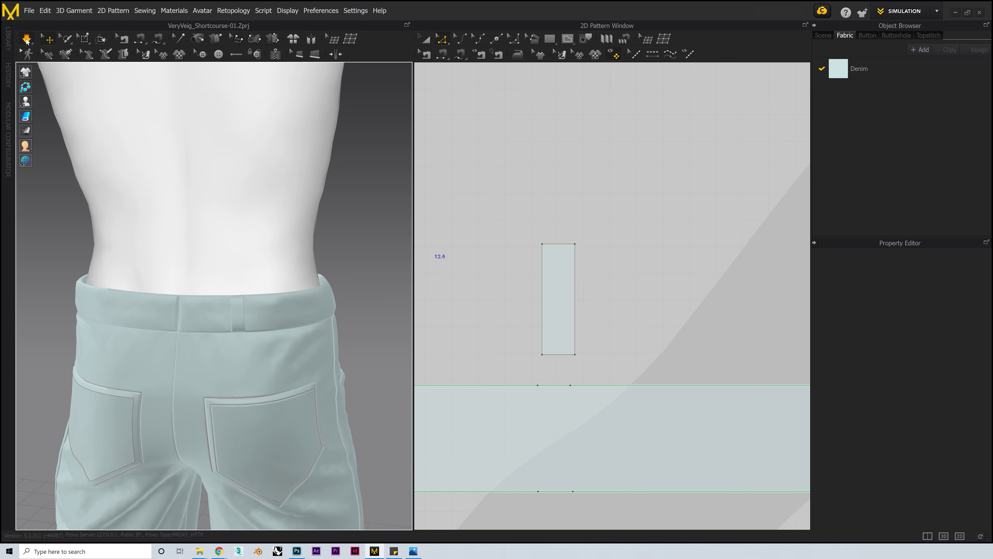
key(space)
scroll(436, 298, down, 6)
key(a)
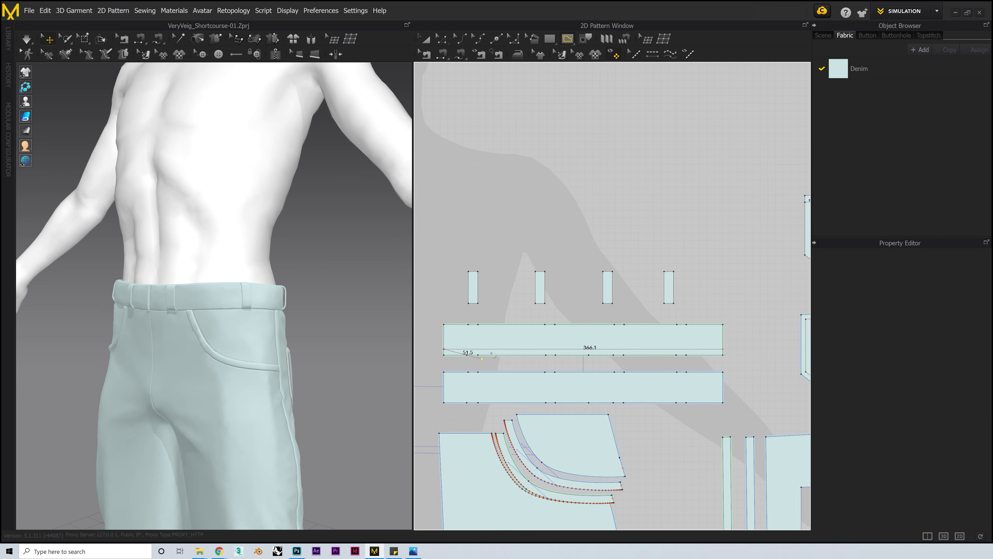
Finish a straight internal line along the cloned waistband, just above its lower edge.
key(Return)
key(a)
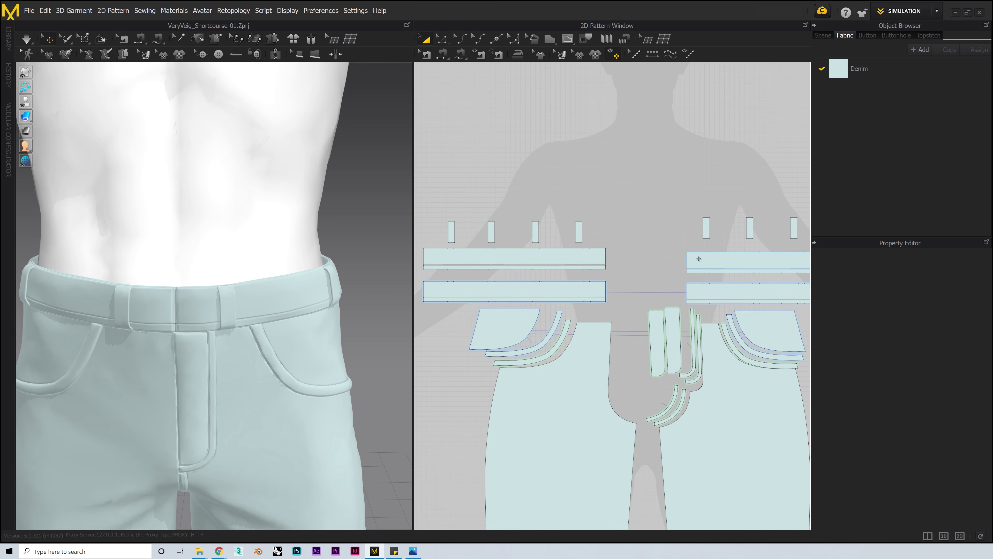
Place a default buttonhole near the centre-front end of the wearer's left outer waistband.
click(699, 261)
middle_drag(696, 239, 546, 248)
scroll(553, 268, up, 3)
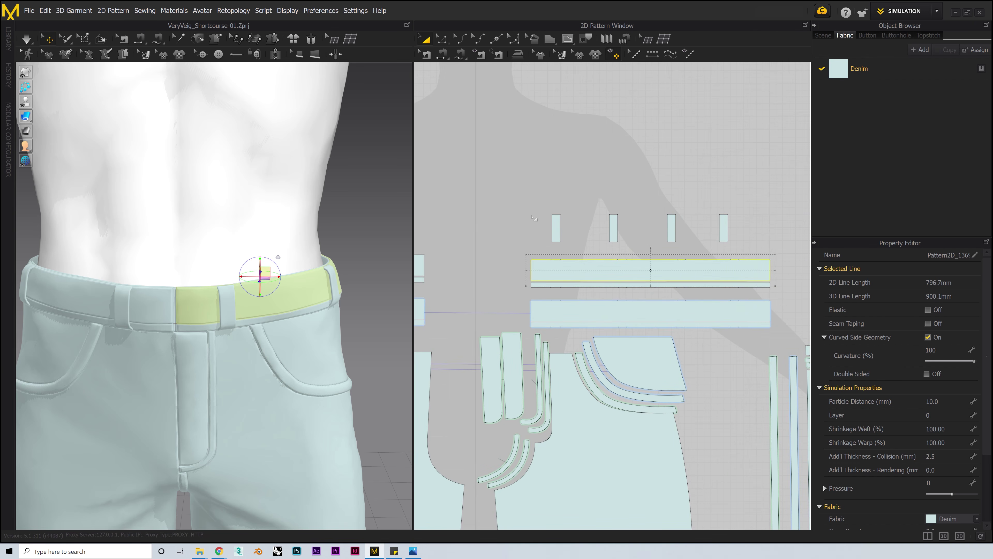
click(522, 231)
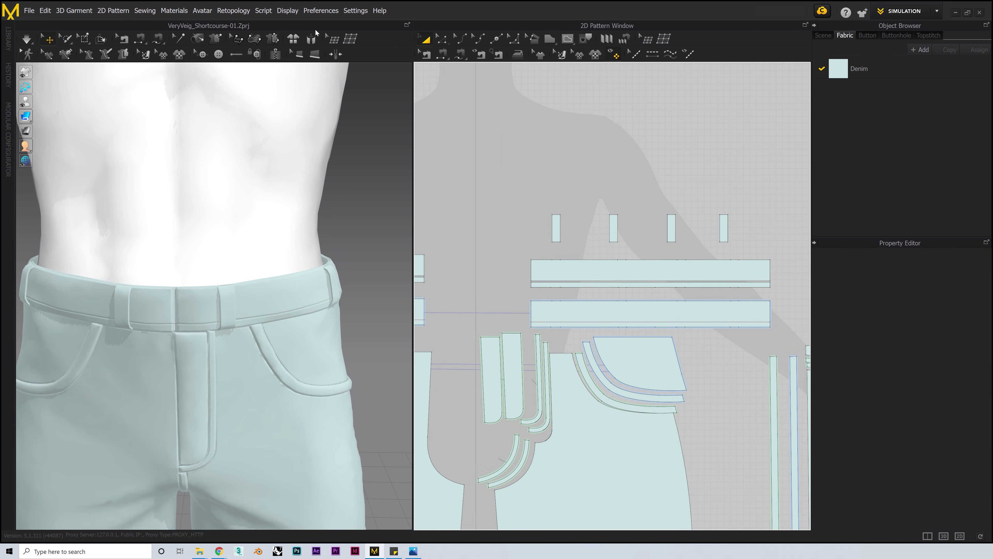
click(236, 54)
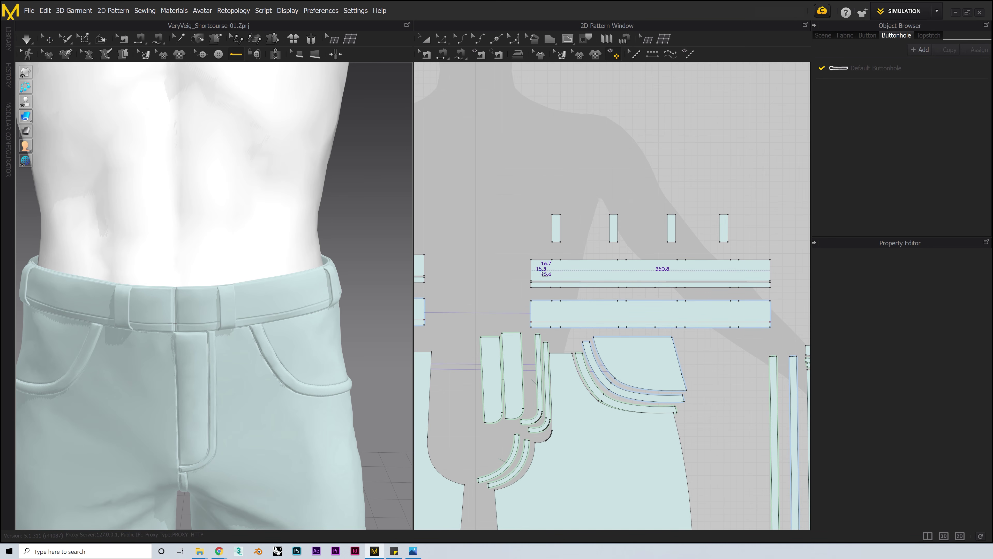
click(541, 270)
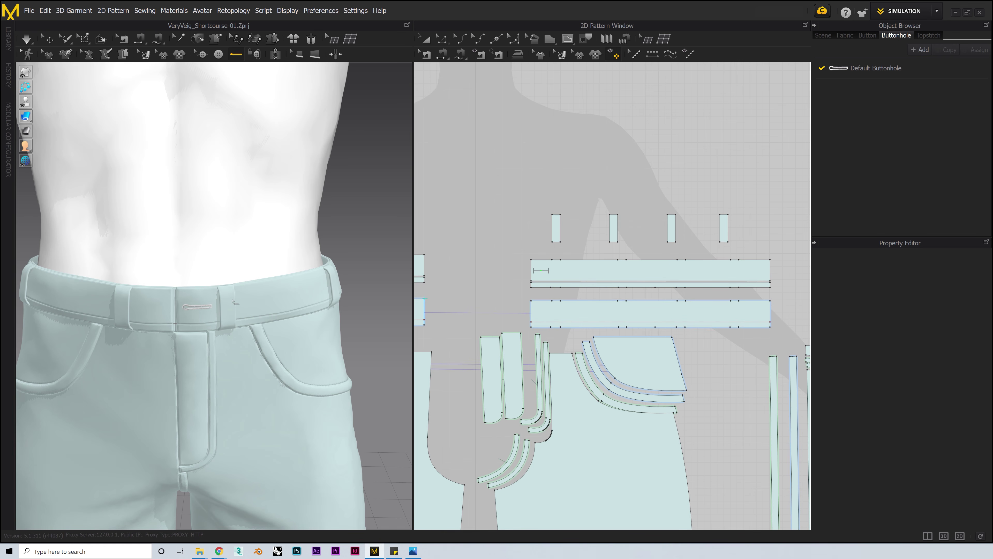
Place a default button over the centre of the waistband buttonhole.
scroll(239, 301, up, 5)
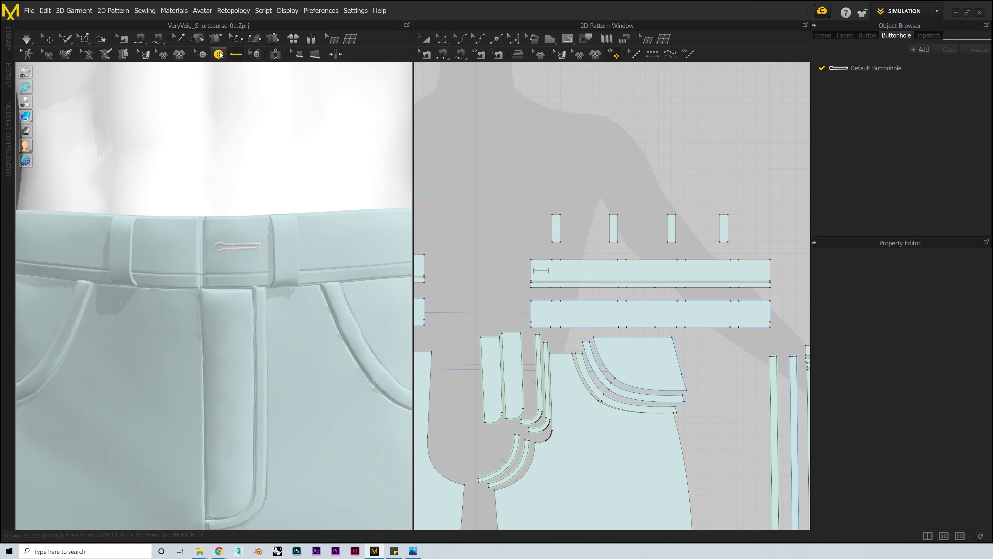
click(219, 55)
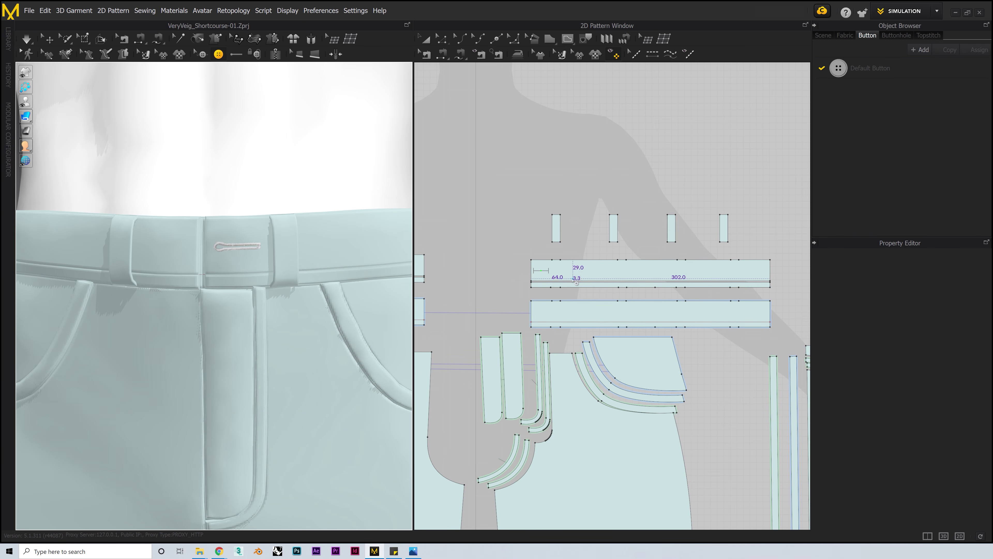
scroll(530, 268, up, 5)
click(563, 274)
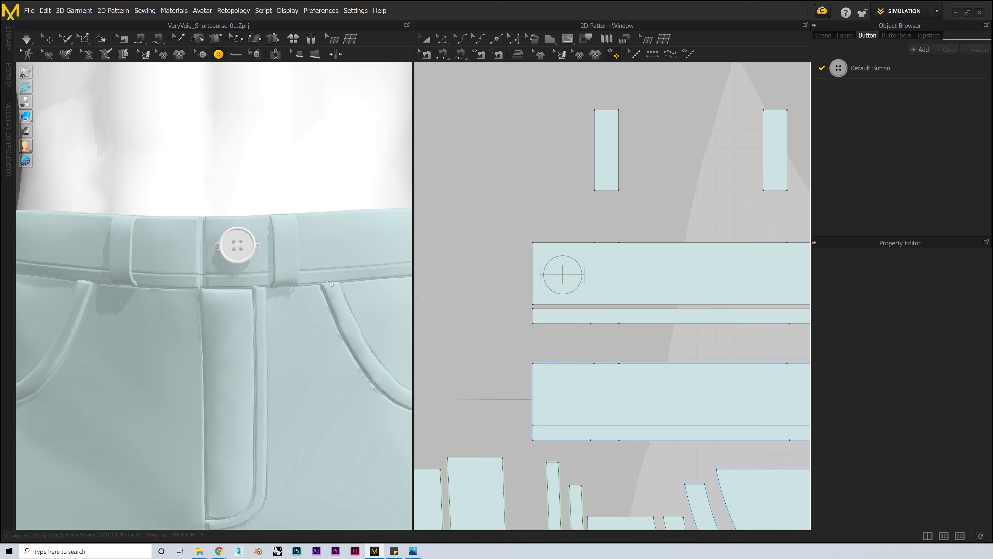
Simulate the trousers with the button in place and select the button on the front waistband.
scroll(328, 281, down, 3)
key(q)
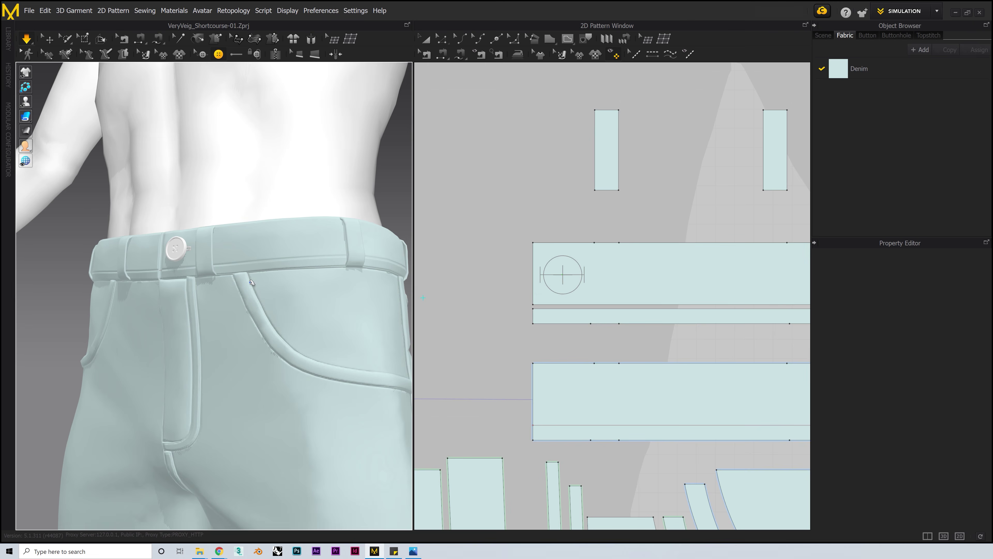
click(191, 232)
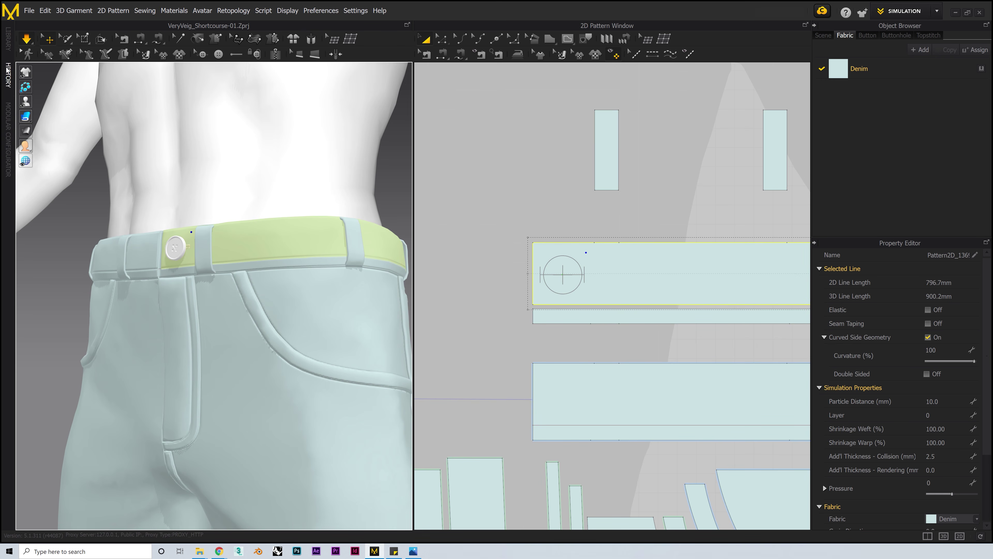
click(218, 55)
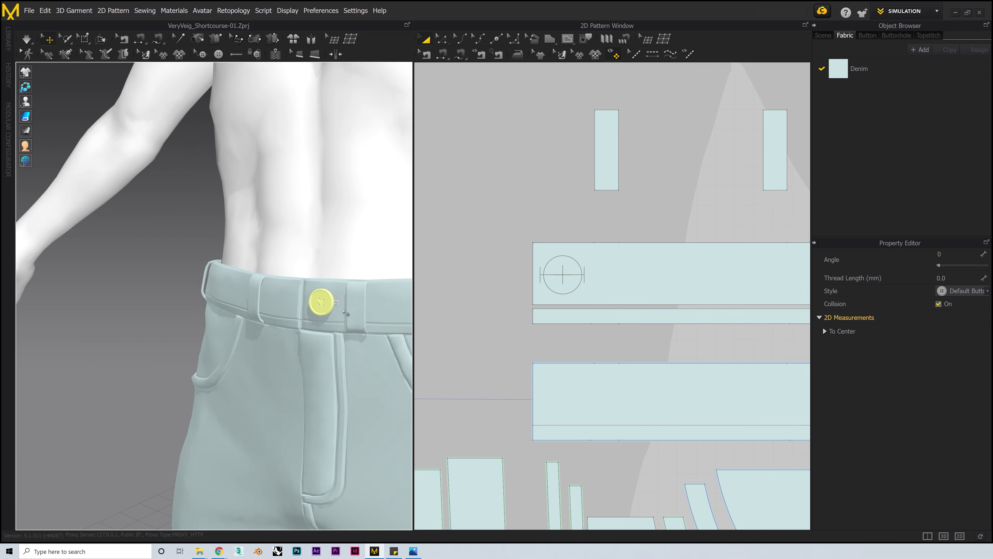
middle_drag(345, 312, 257, 312)
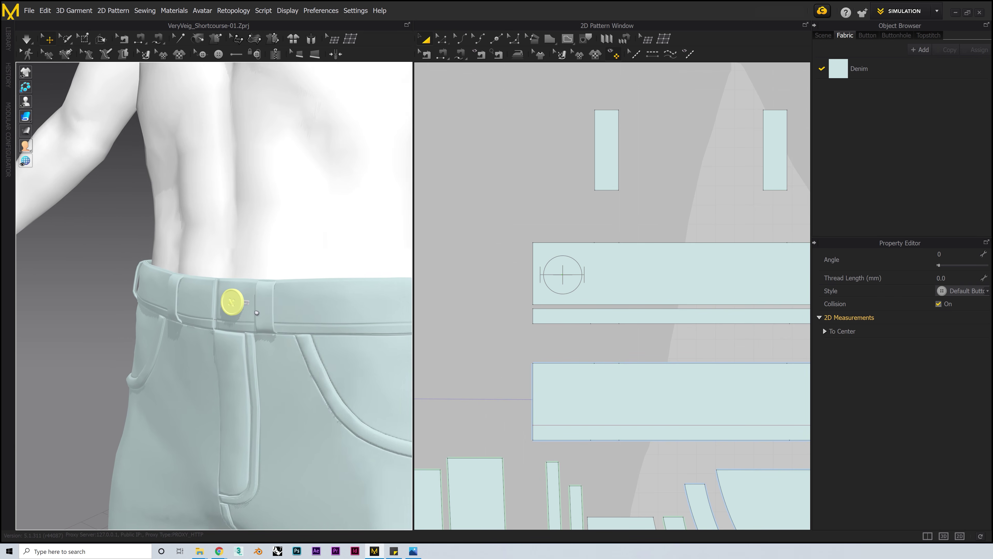
right_drag(257, 312, 267, 317)
scroll(272, 319, up, 2)
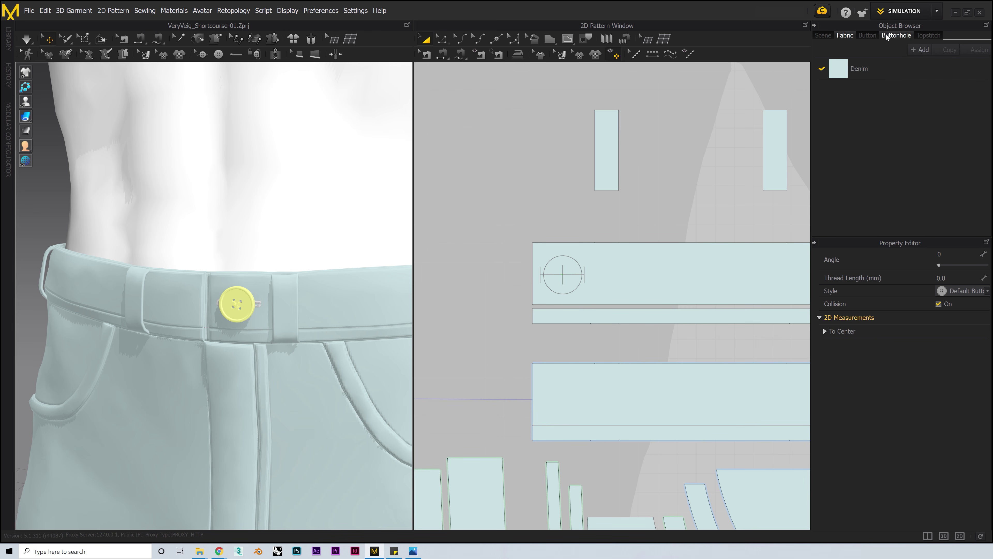
Change the default button's shape to a round style without thread holes.
click(867, 35)
click(870, 68)
click(966, 323)
click(882, 370)
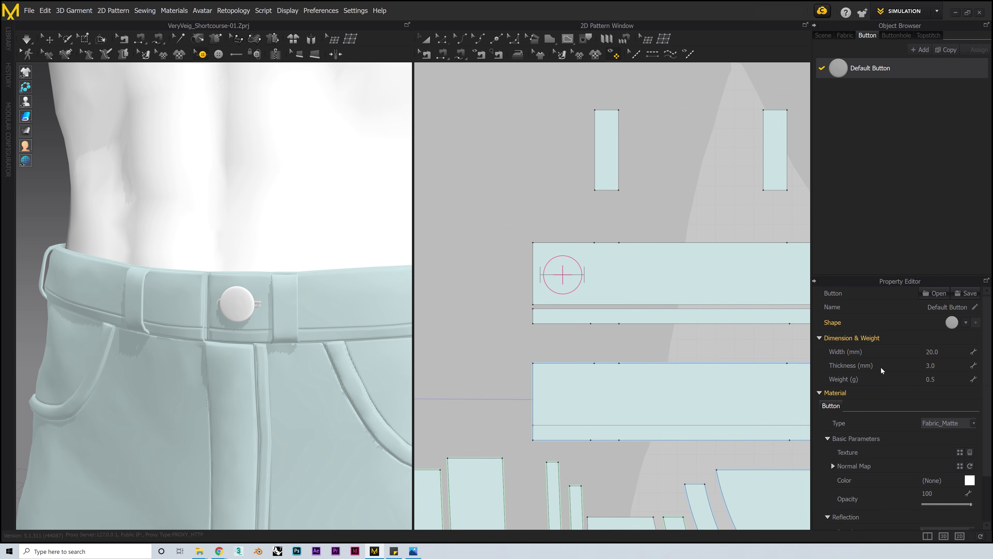
click(966, 323)
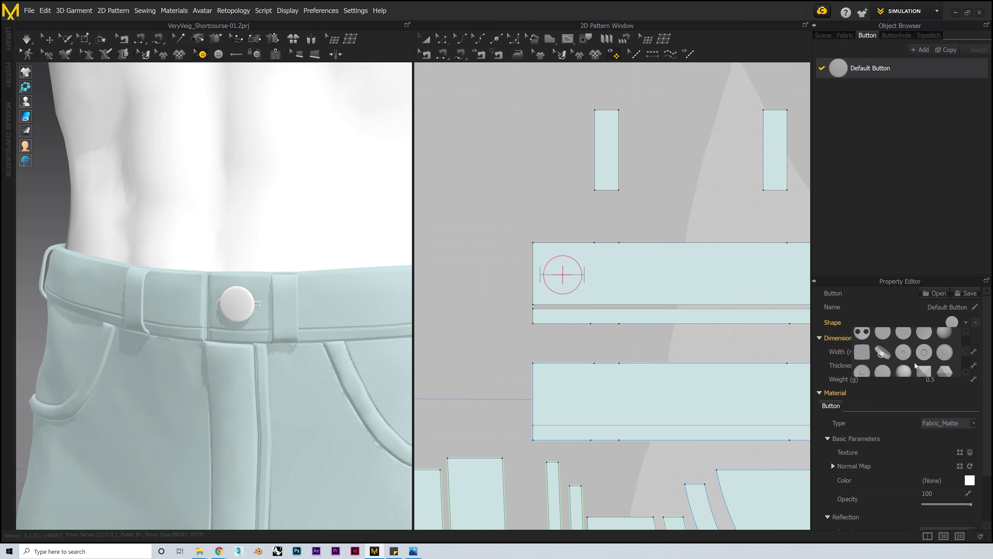
click(903, 351)
right_drag(352, 337, 184, 335)
right_drag(184, 335, 207, 333)
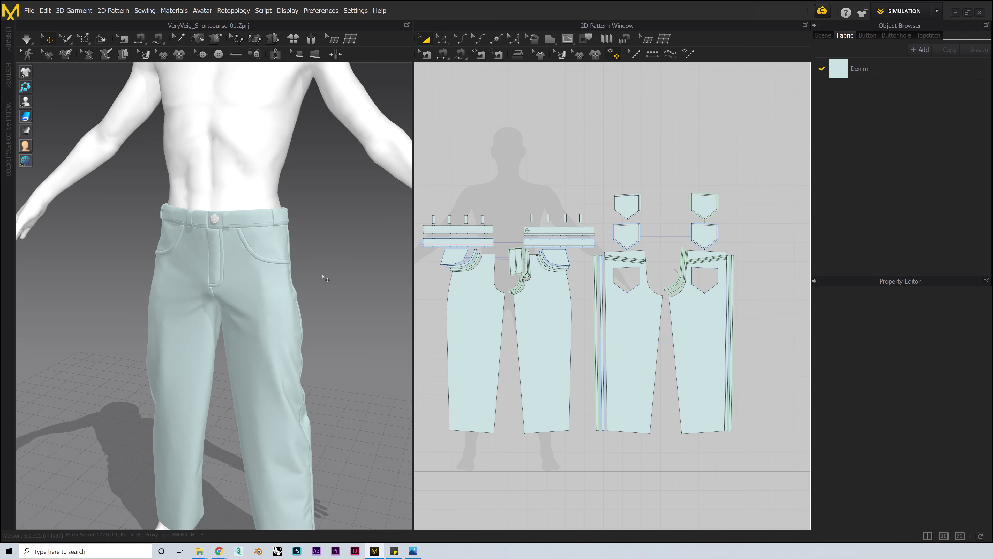
Apply the denim_Seamless image from the _RESOURCES folder as the Denim fabric's texture.
scroll(324, 278, down, 5)
right_drag(328, 275, 329, 312)
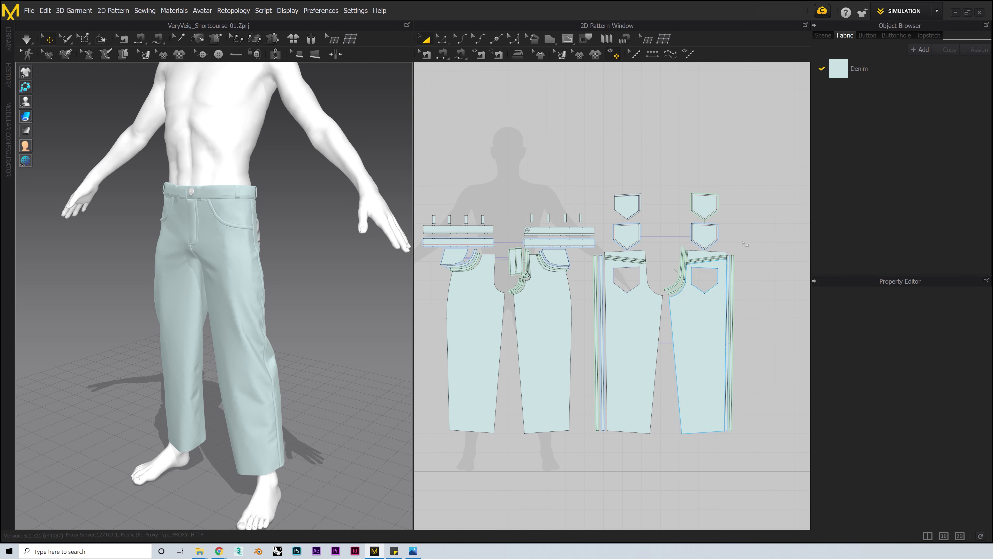
click(895, 75)
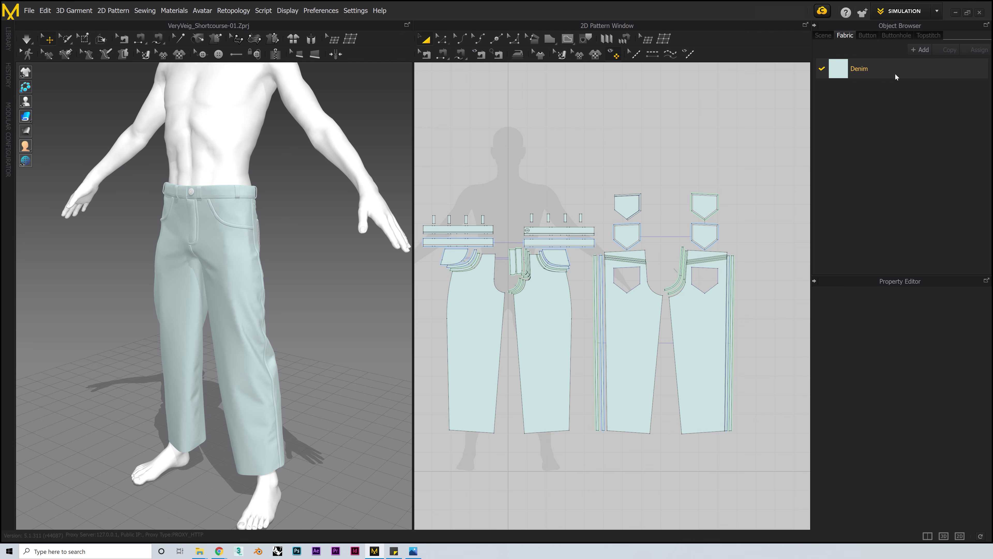
click(895, 75)
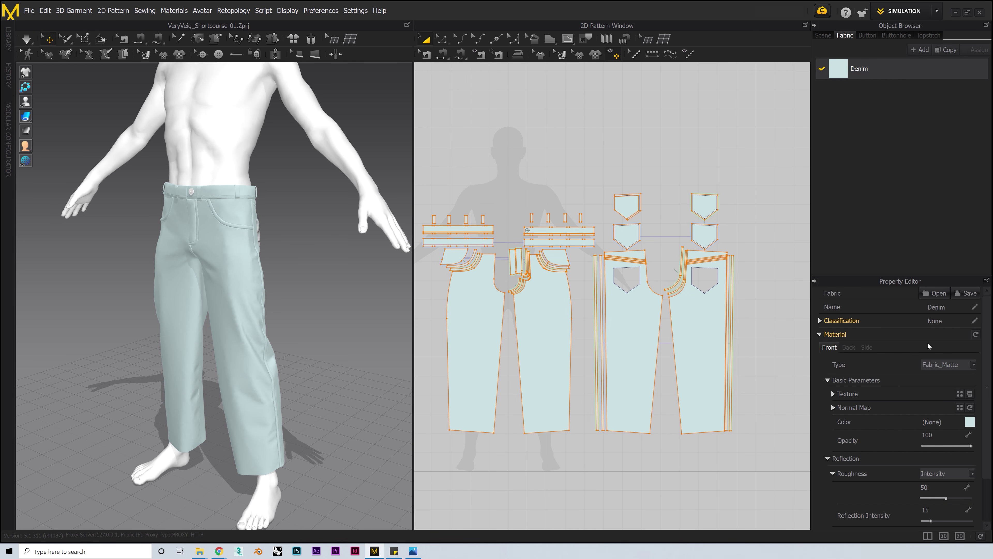
scroll(863, 390, down, 1)
click(960, 378)
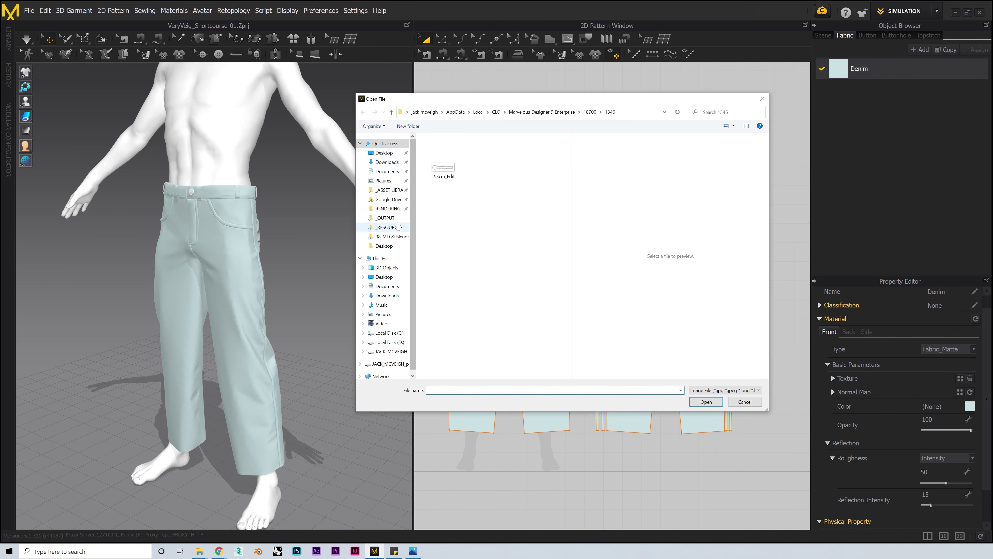
click(389, 237)
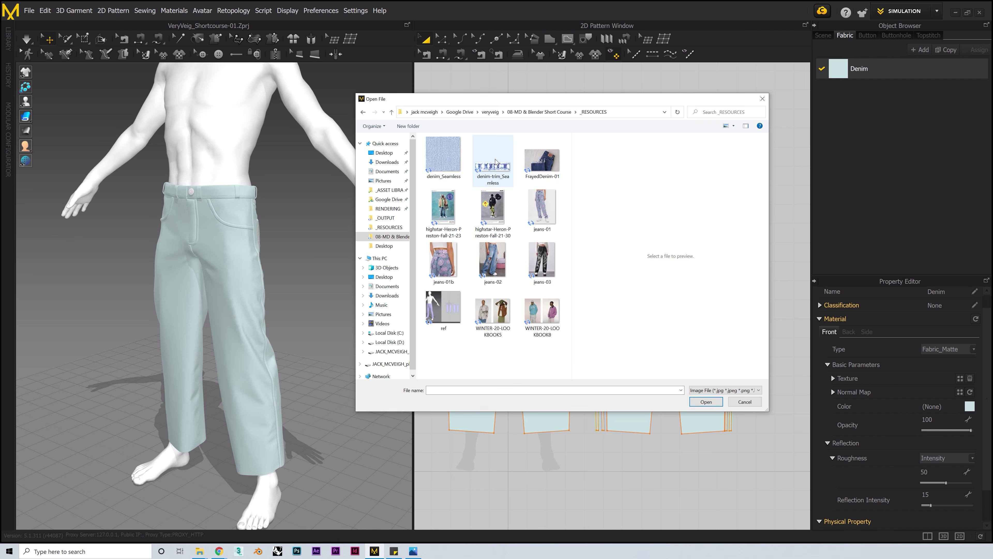
click(459, 156)
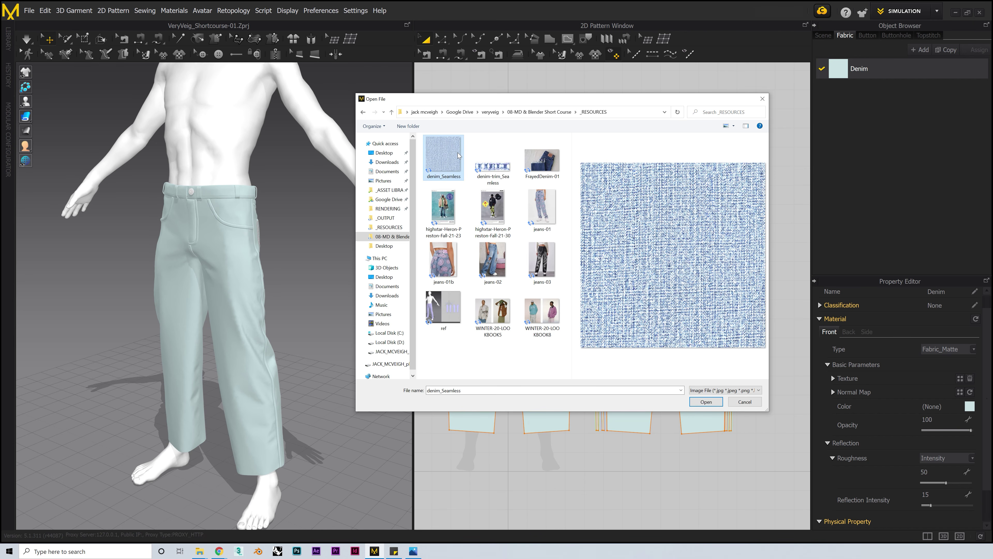
click(706, 401)
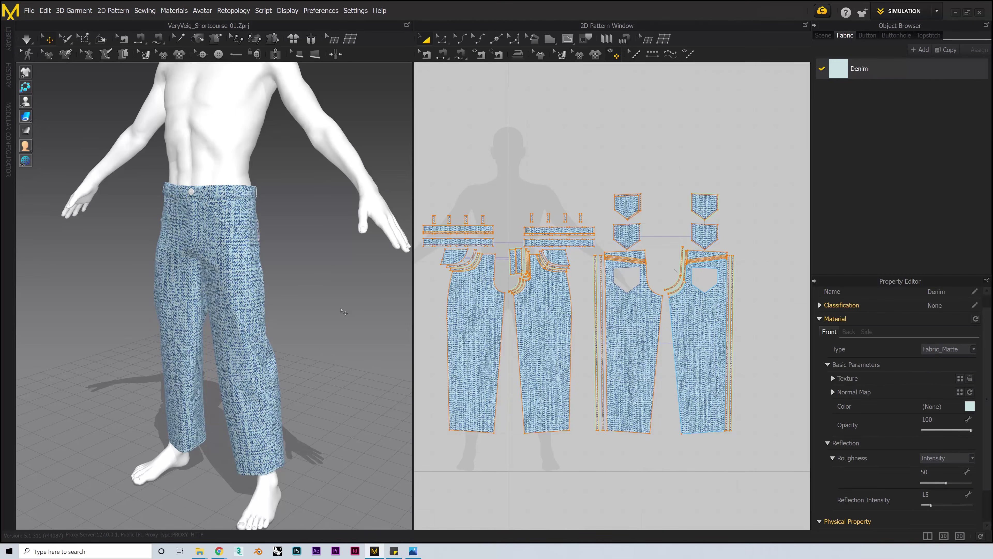
right_drag(340, 309, 323, 290)
click(329, 308)
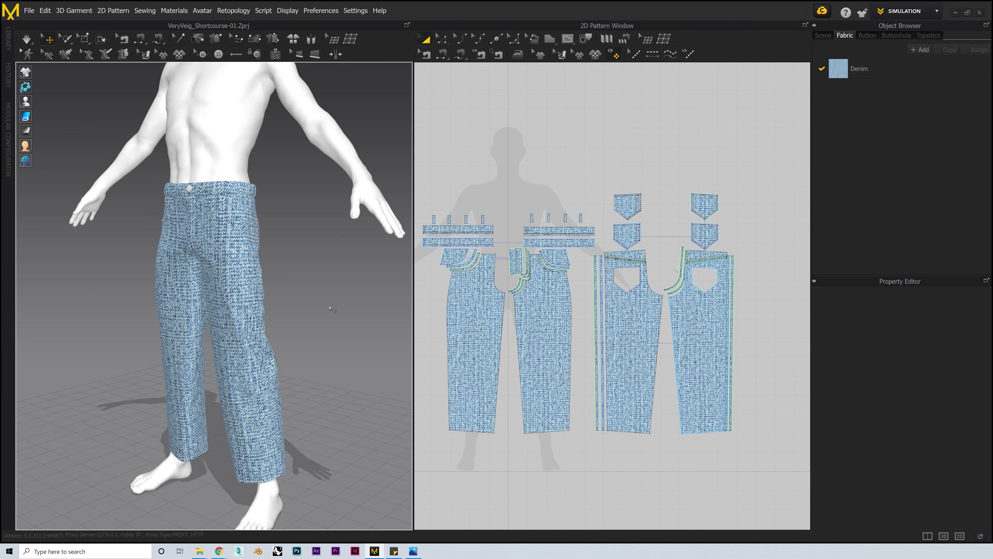
Scale down the Denim fabric's texture on the trousers to a finer weave.
click(859, 68)
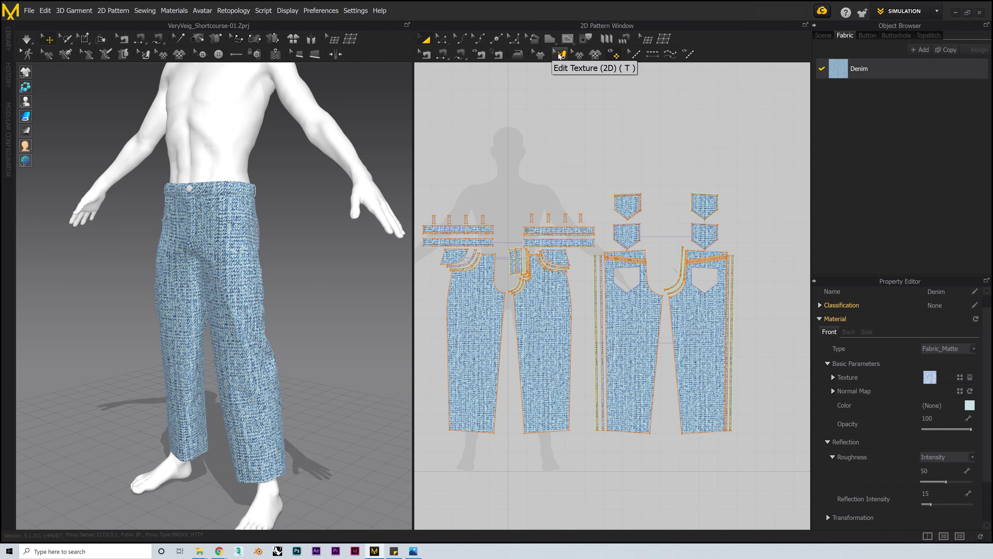
click(559, 55)
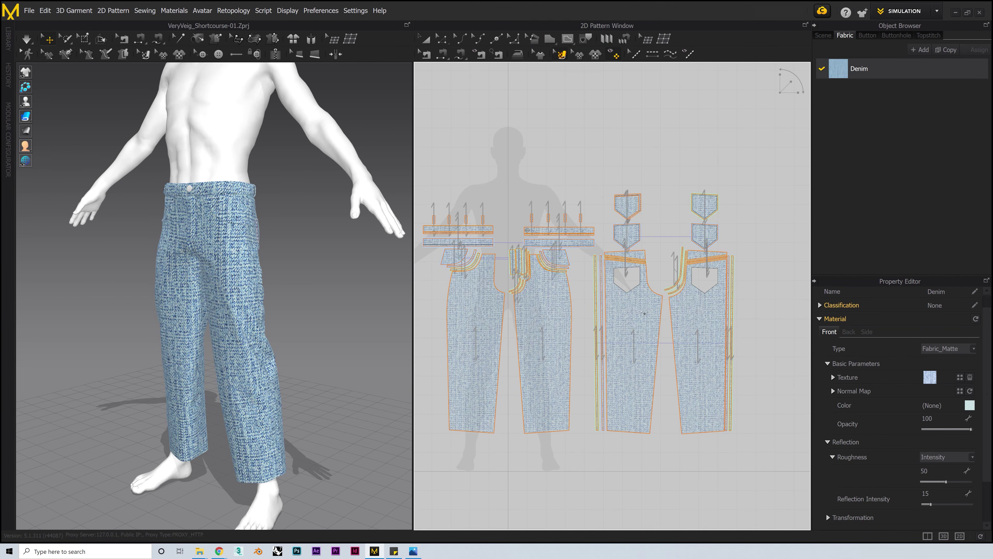
click(639, 310)
drag(791, 82, 784, 93)
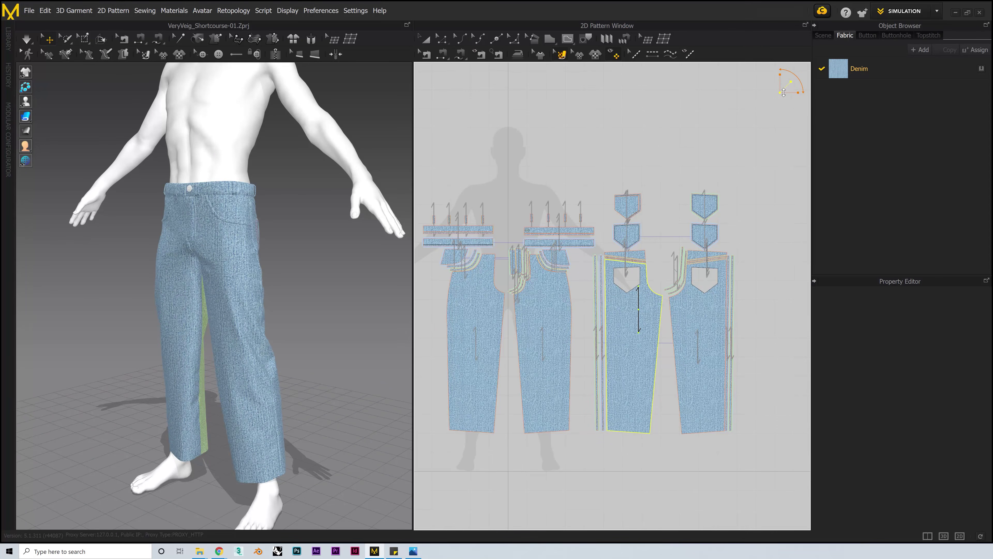
click(789, 89)
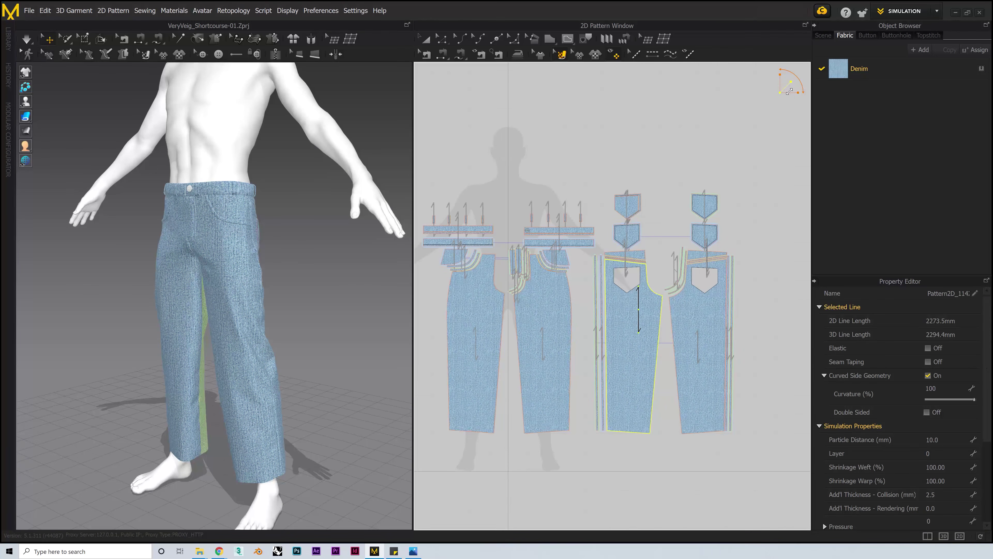
drag(788, 94, 788, 89)
mouse_move(295, 306)
right_down()
mouse_move(311, 304)
mouse_move(290, 290)
right_up()
scroll(299, 289, up, 4)
click(325, 273)
Duplicate the Denim fabric and name the copy Denim Trim.
scroll(297, 274, down, 3)
middle_drag(270, 251, 271, 275)
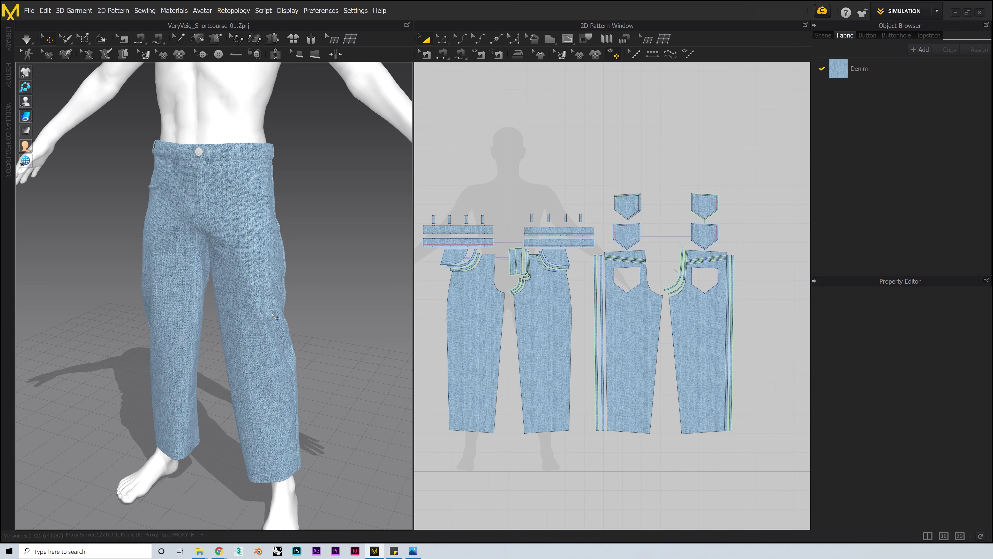
right_drag(275, 317, 271, 314)
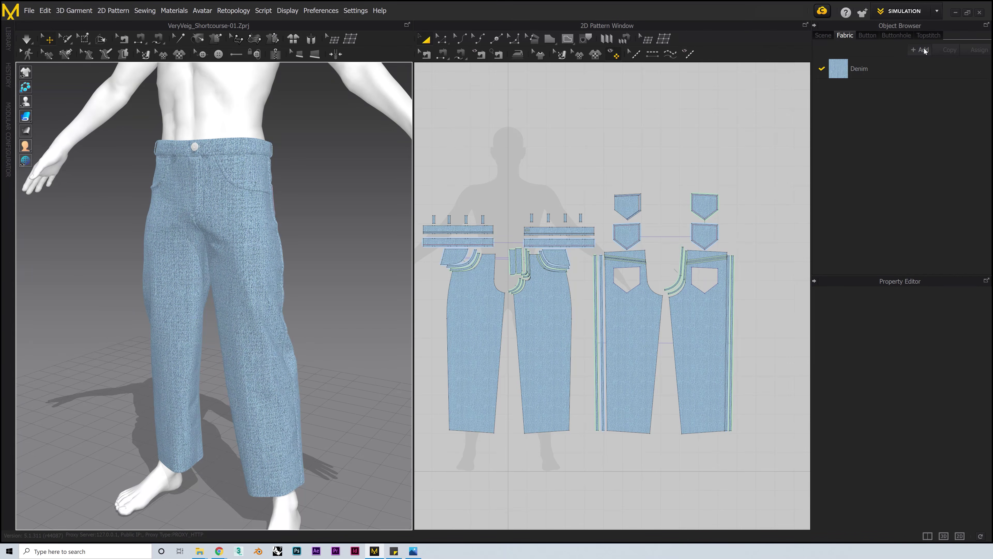
click(877, 73)
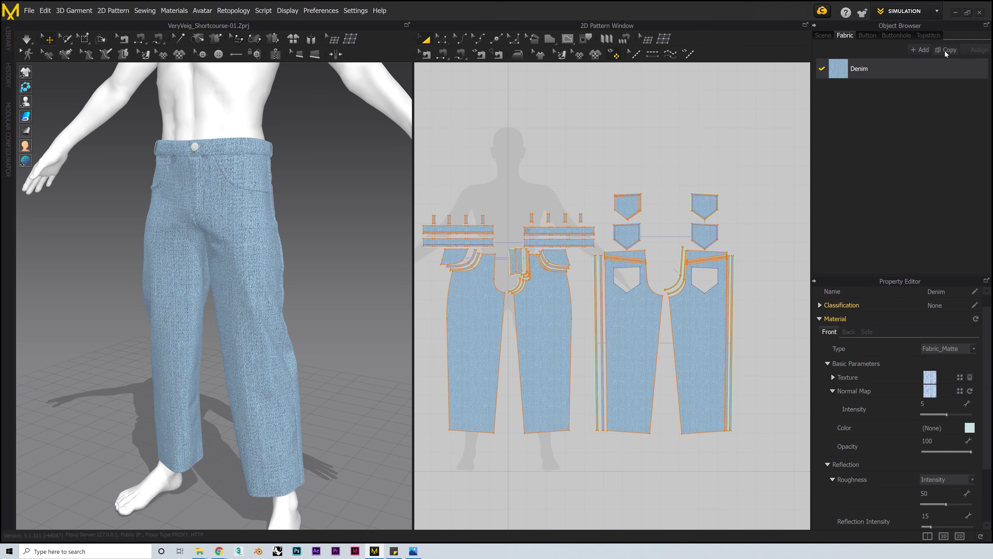
click(945, 51)
double_click(869, 93)
text(Trim)
key(Return)
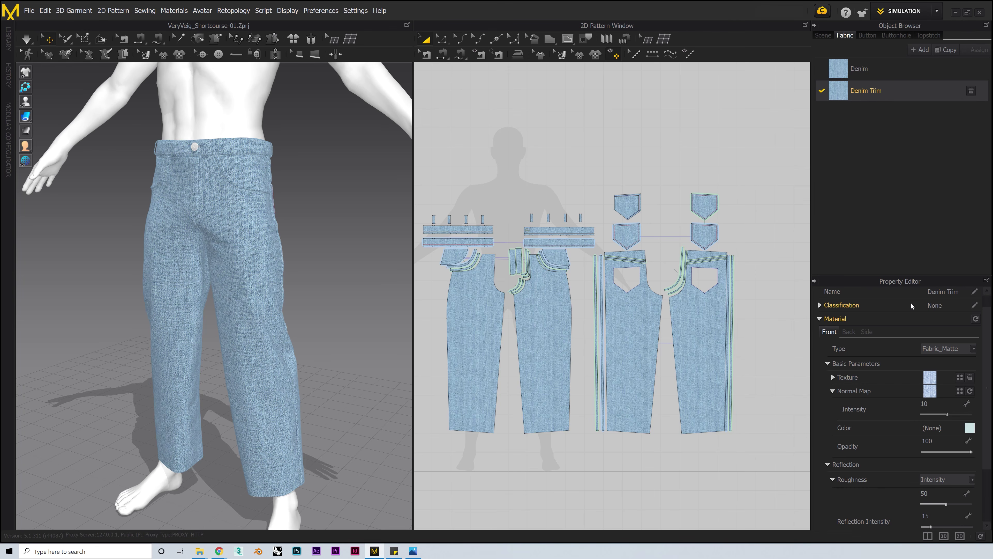
Replace the Denim Trim fabric's texture with the denim-trim_Seamless image.
click(970, 377)
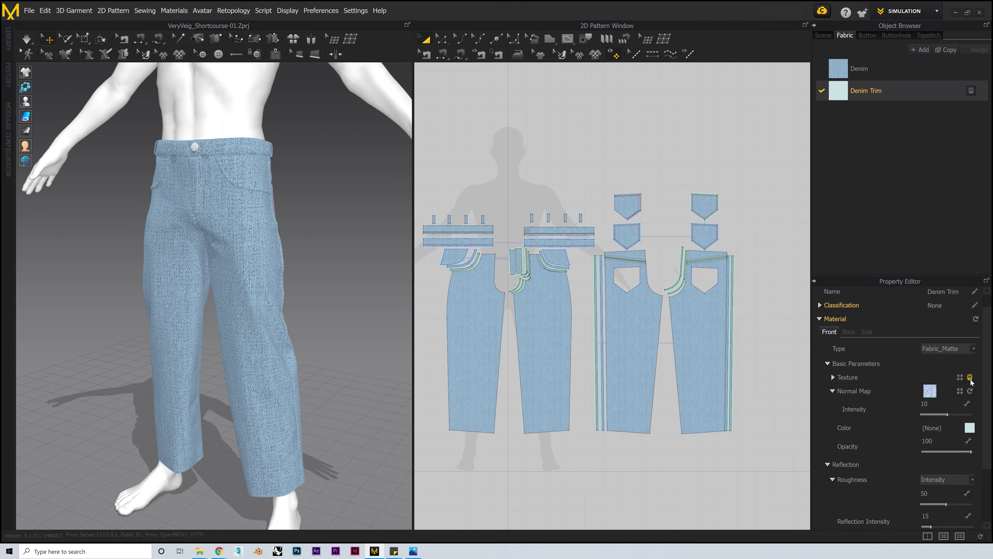
click(960, 378)
click(492, 167)
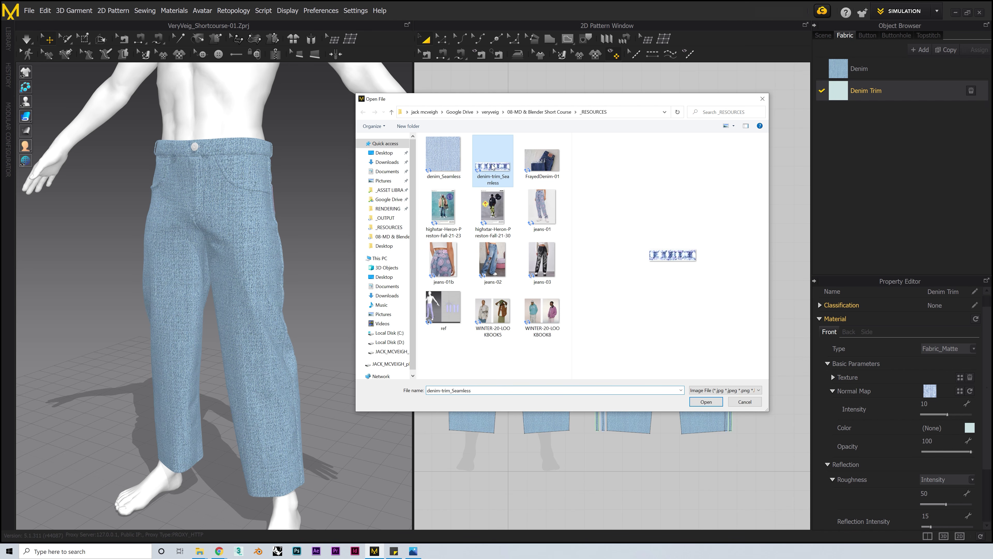
click(706, 401)
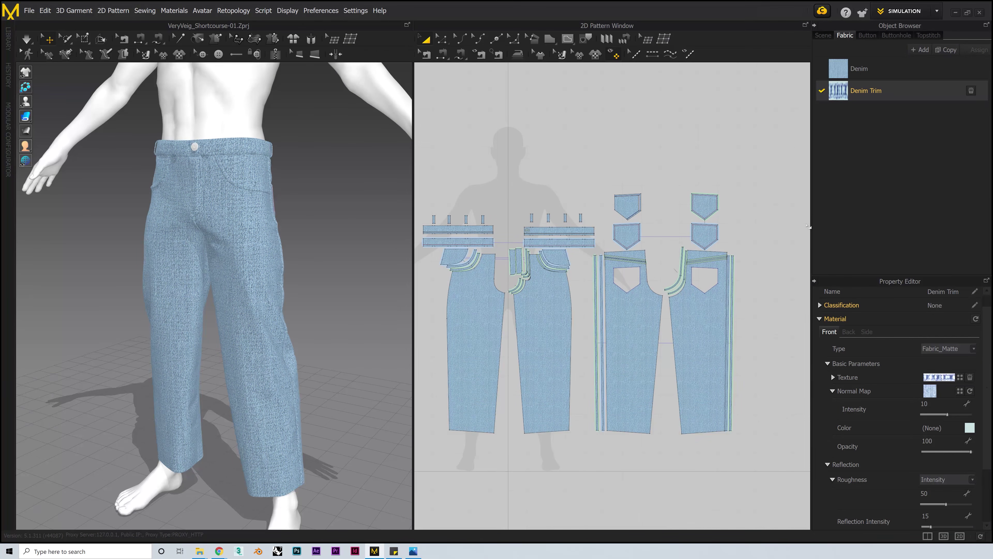
Assign the Denim Trim fabric to the belt loops and to the narrow waistband, pocket, fly, side seam, yoke and crotch strips.
scroll(565, 261, up, 3)
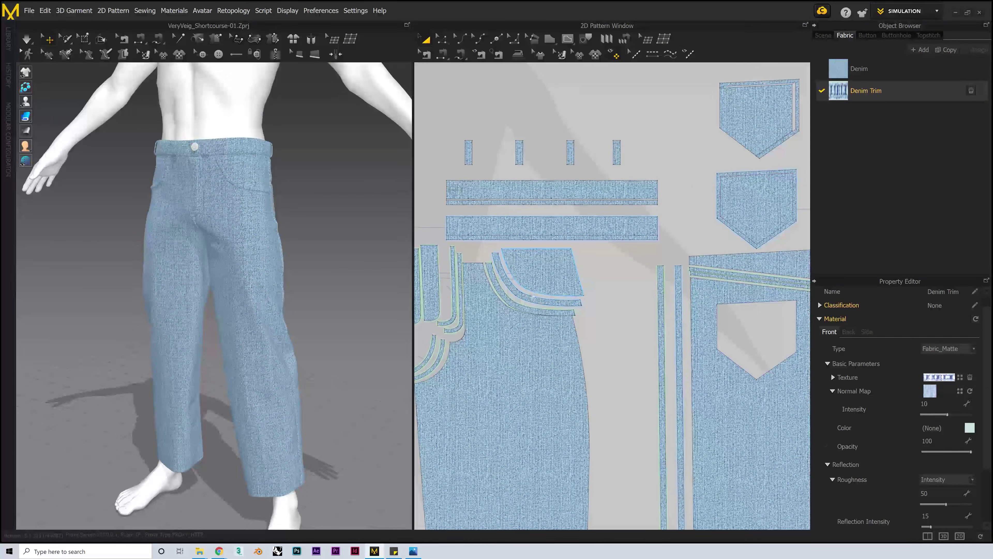
click(532, 298)
right_drag(348, 219, 313, 226)
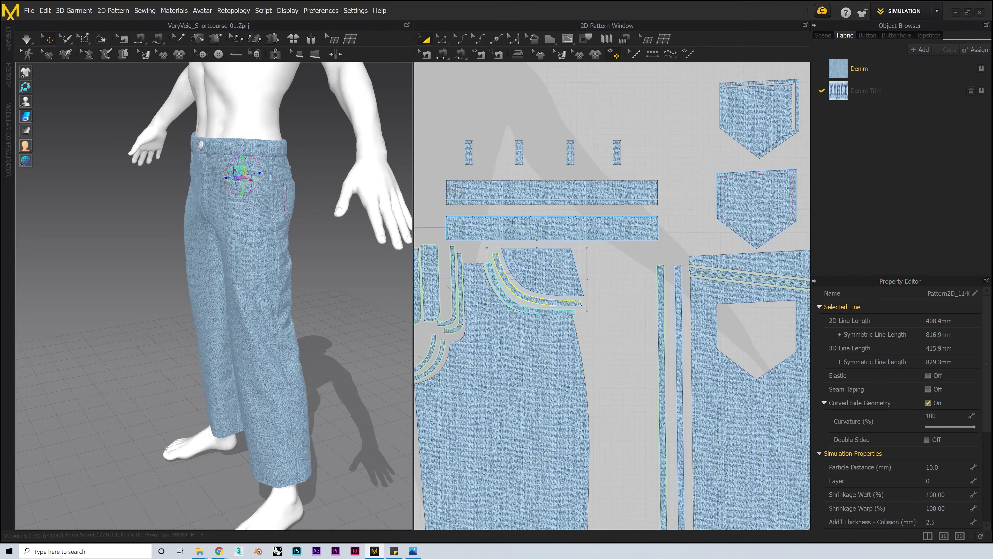
click(509, 205)
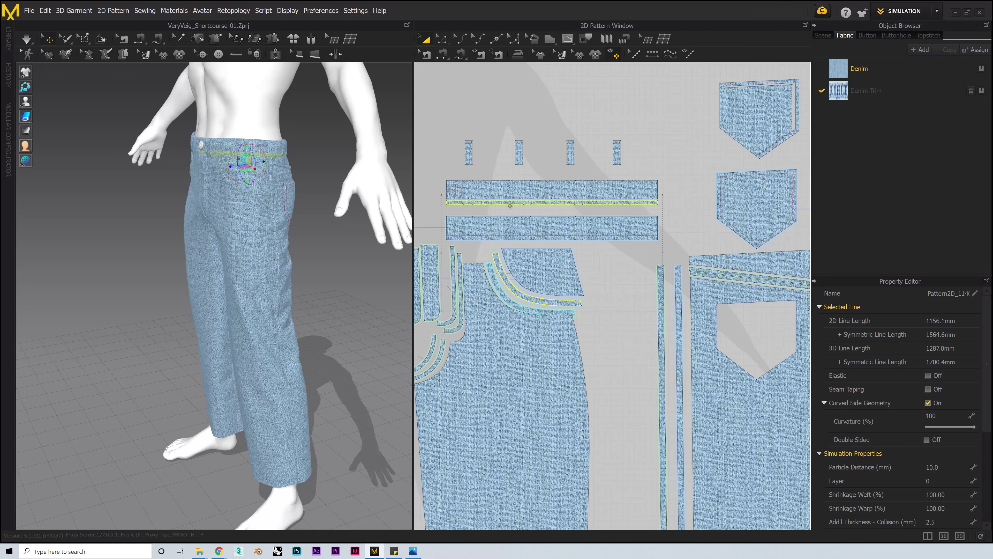
shift+drag(604, 134, 454, 170)
scroll(513, 178, down, 5)
scroll(602, 273, up, 2)
scroll(604, 243, up, 4)
shift+click(603, 251)
shift+click(567, 287)
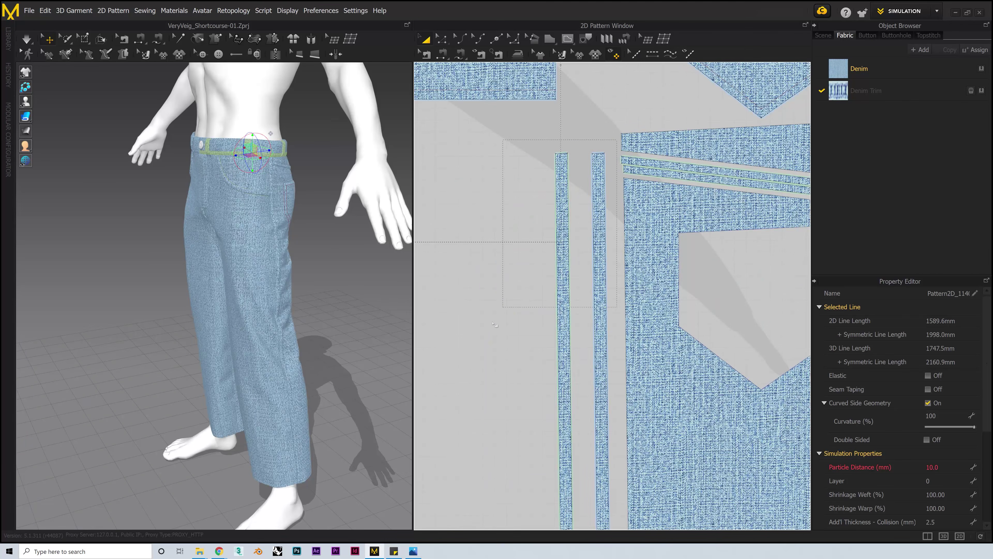
scroll(567, 287, down, 7)
scroll(696, 276, up, 5)
shift+click(667, 280)
shift+click(675, 280)
shift+click(544, 260)
shift+click(553, 262)
shift+click(570, 264)
shift+click(570, 269)
scroll(451, 269, up, 3)
shift+click(451, 268)
scroll(451, 268, down, 6)
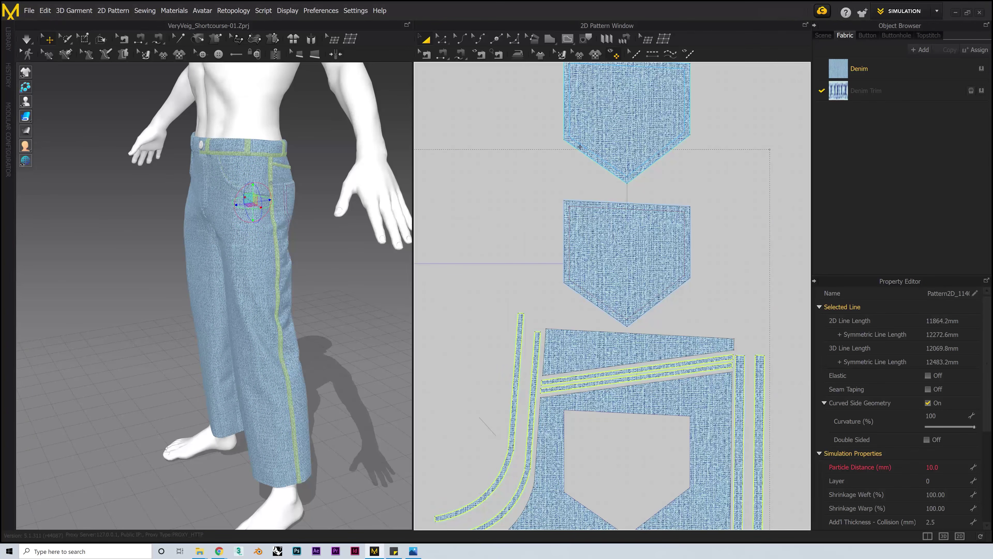
click(982, 90)
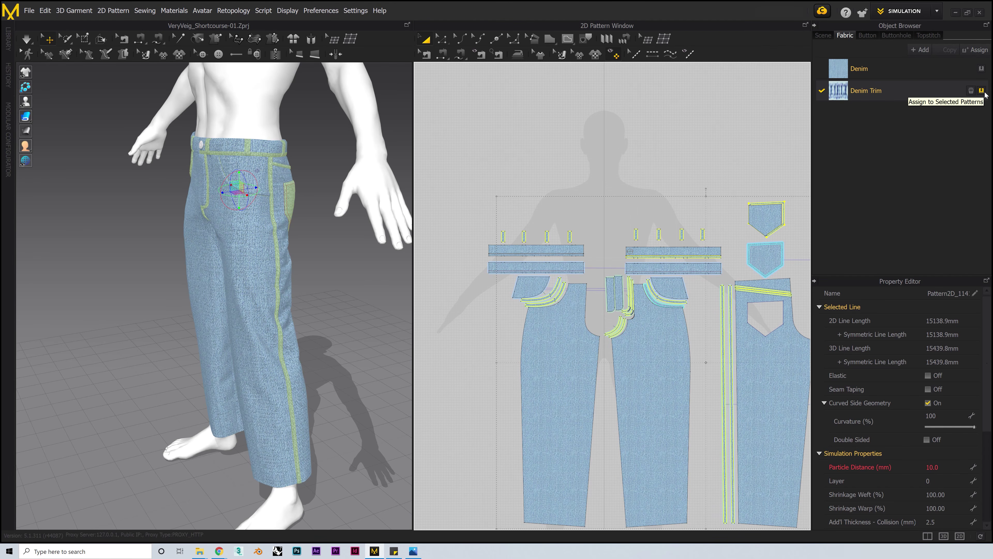
click(984, 92)
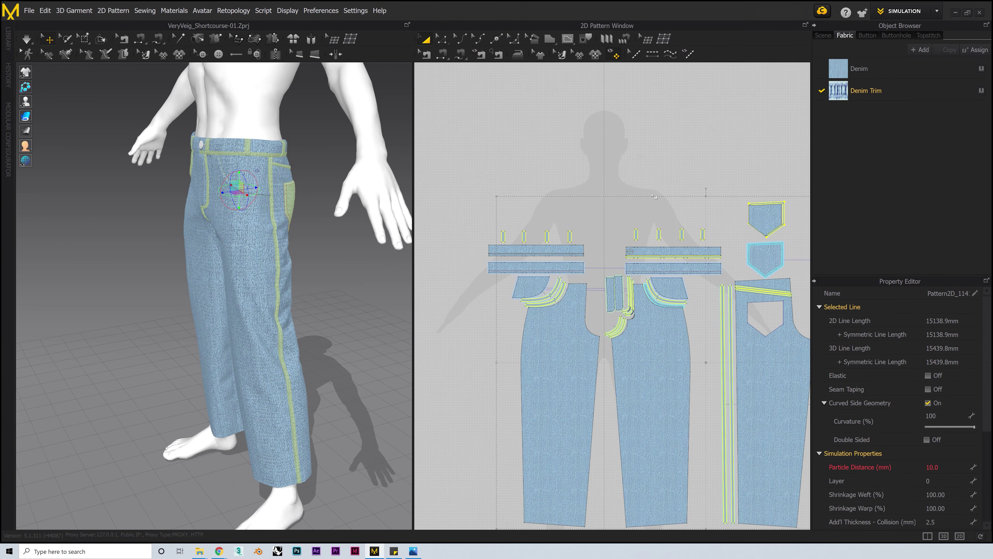
scroll(628, 268, up, 5)
click(120, 234)
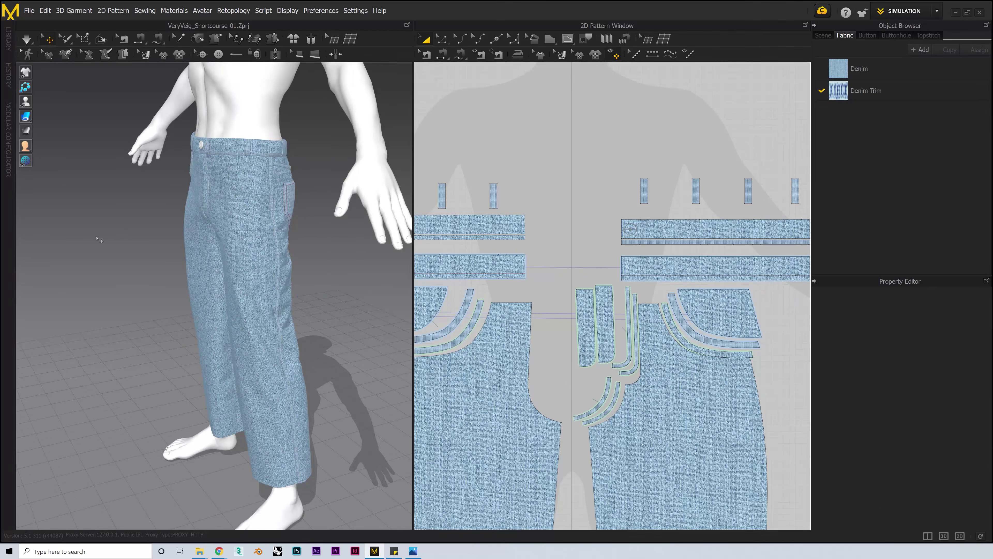
Scale and reposition the Denim Trim texture so its stitched pattern runs along the side seam and waistband strips.
scroll(120, 234, up, 5)
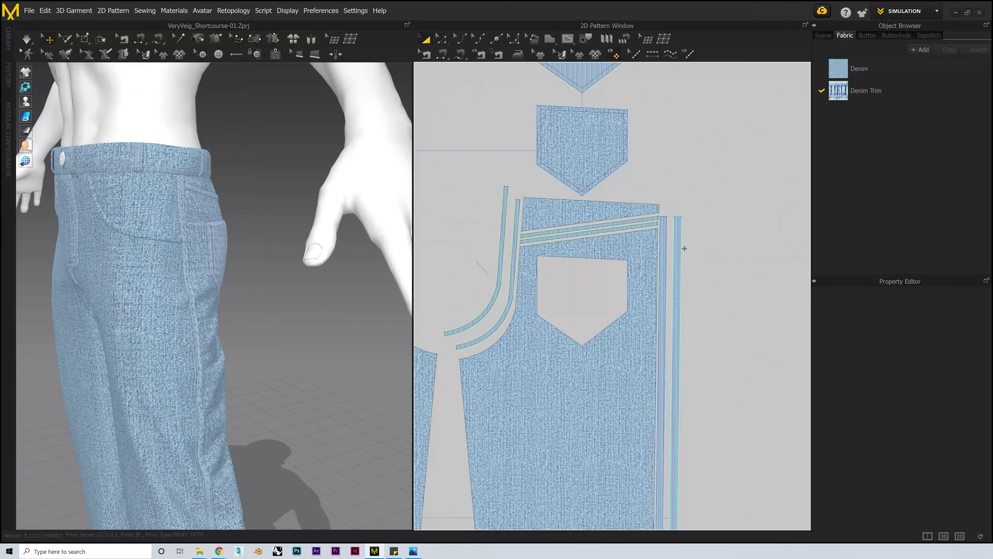
click(684, 248)
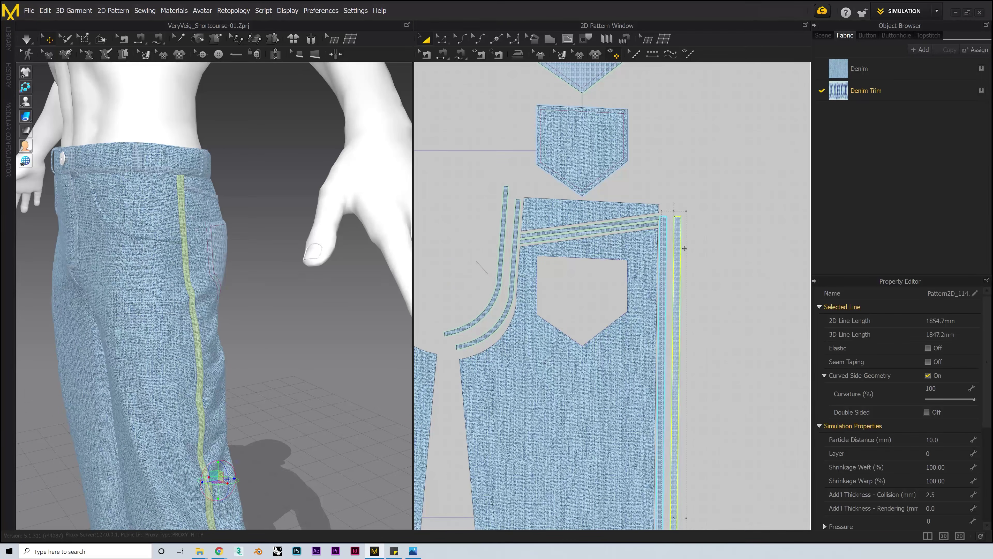
click(562, 55)
scroll(690, 282, up, 4)
scroll(615, 279, down, 2)
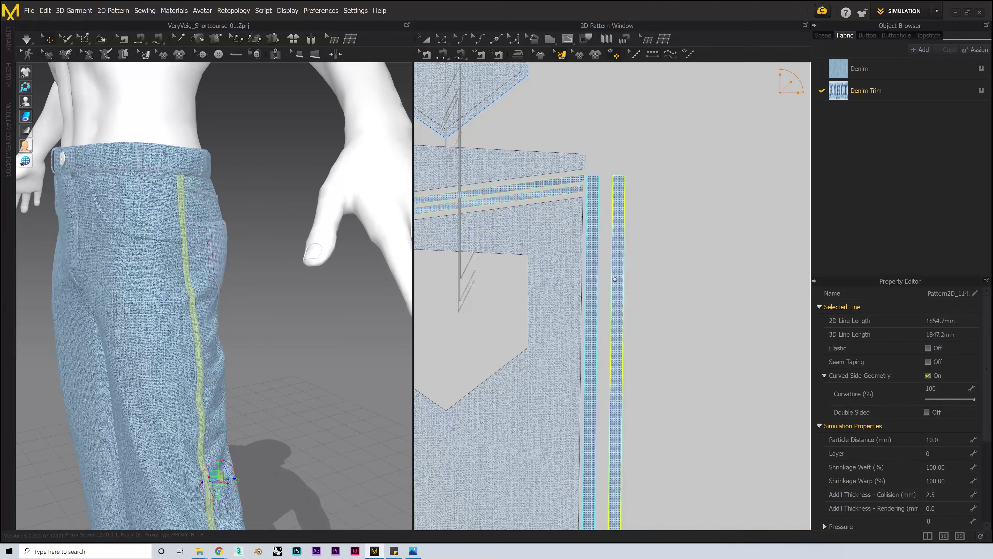
scroll(796, 76, up, 1)
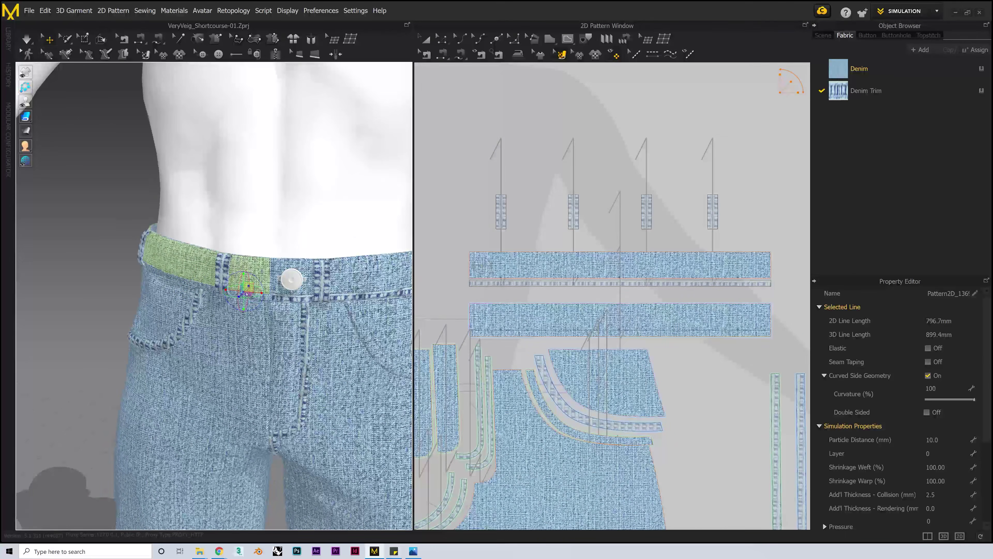
scroll(653, 210, up, 2)
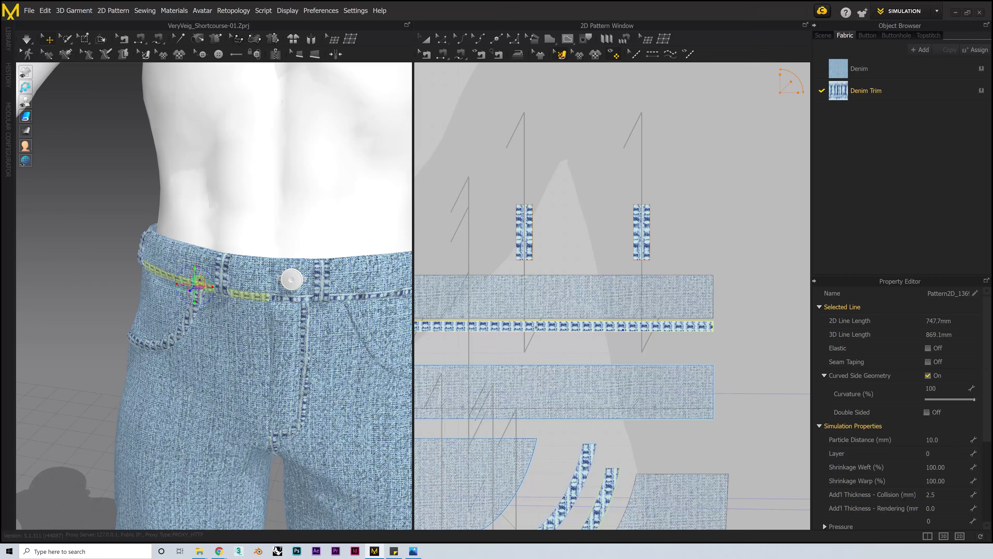
drag(532, 303, 503, 328)
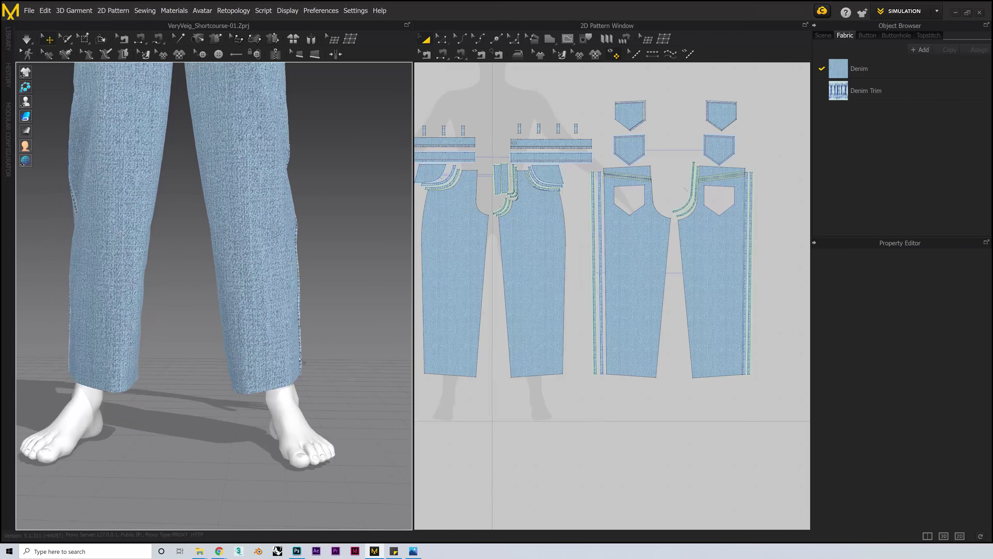
Draw an internal line across the trouser leg pattern just above the hem.
scroll(300, 359, down, 4)
middle_drag(301, 297, 303, 380)
mouse_move(299, 354)
right_down()
mouse_move(325, 338)
mouse_move(294, 346)
right_up()
scroll(292, 348, up, 2)
middle_drag(288, 355, 288, 288)
scroll(299, 348, up, 2)
right_drag(312, 372, 300, 377)
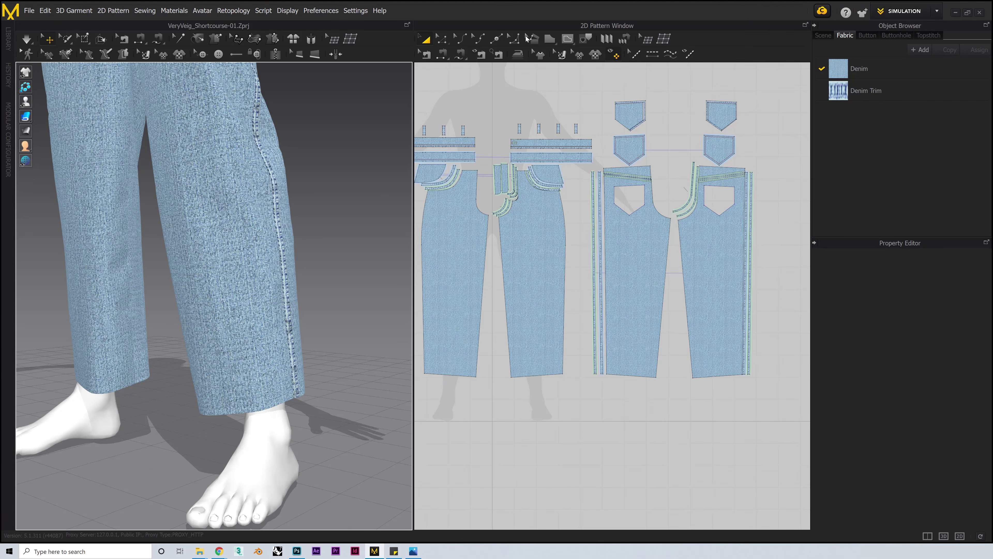
click(567, 39)
scroll(513, 357, up, 8)
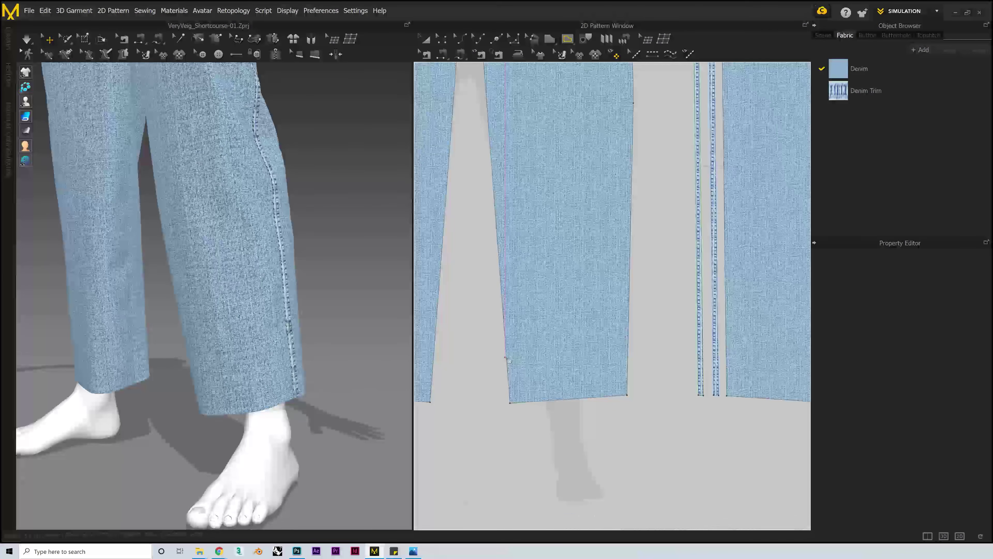
scroll(651, 347, up, 5)
Cut and sew the leg patterns along the lines above the hem and try moving the cut-off strips apart.
right_click(511, 327)
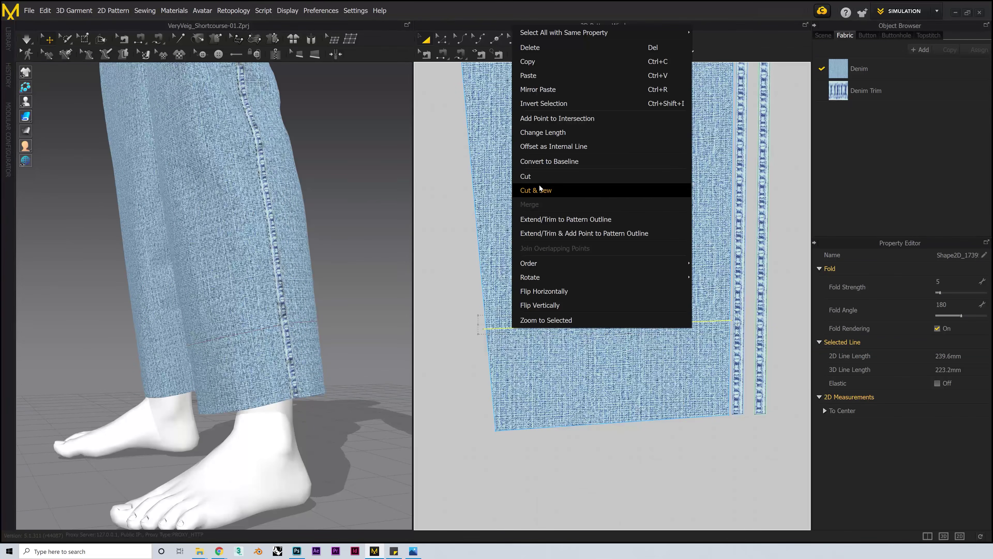
click(538, 190)
drag(622, 386, 615, 389)
scroll(610, 382, down, 9)
scroll(505, 337, up, 4)
right_click(516, 337)
click(539, 191)
drag(541, 352, 547, 362)
key(ctrl+z)
Cut and sew the next leg pattern along its line above the hem to make a separate hem strip.
click(492, 399)
scroll(500, 369, up, 6)
click(494, 276)
drag(472, 270, 469, 270)
right_click(493, 275)
click(520, 164)
click(541, 394)
scroll(540, 394, down, 4)
scroll(707, 413, up, 4)
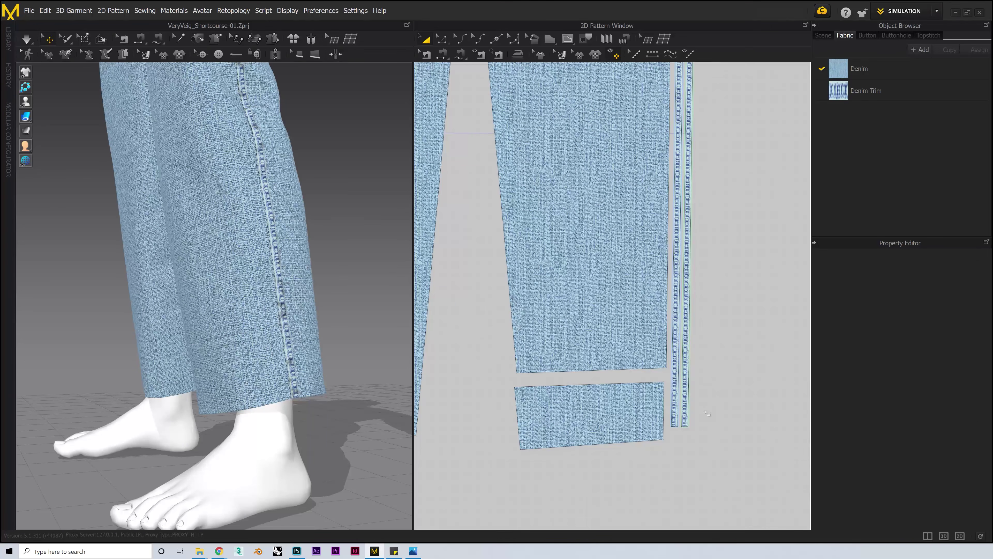
Add a new fabric named Fraying.
mouse_move(330, 383)
right_down()
mouse_move(213, 387)
mouse_move(327, 391)
right_up()
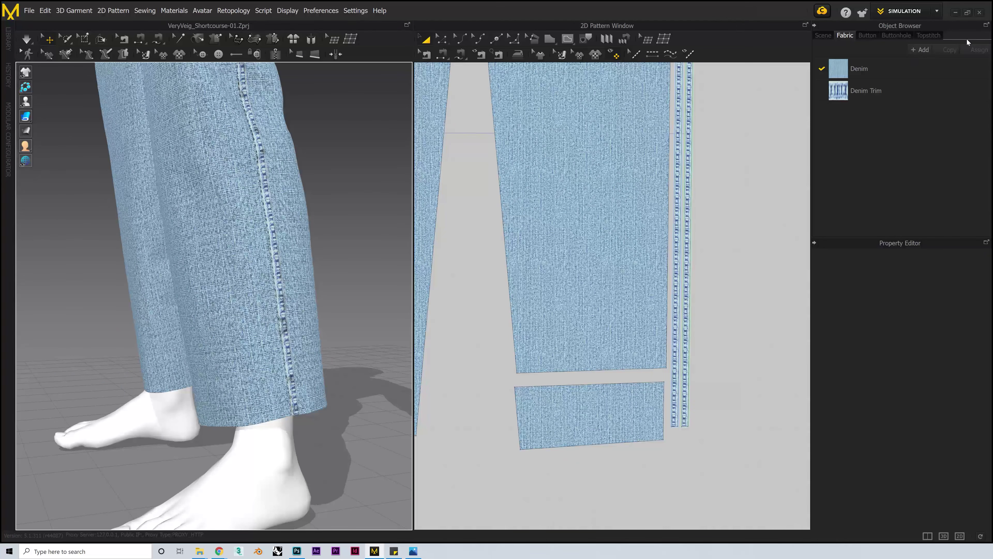
click(920, 50)
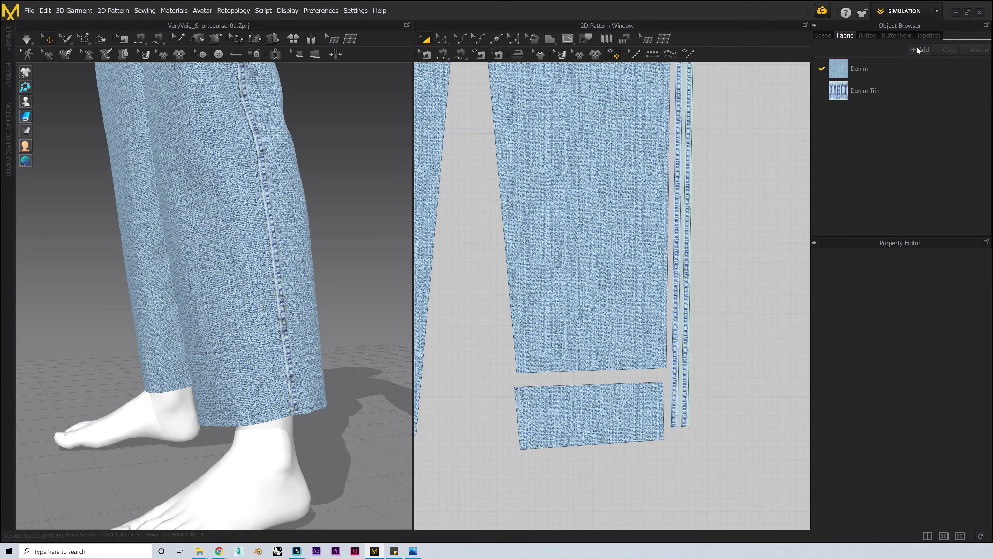
text(Fraying)
key(Return)
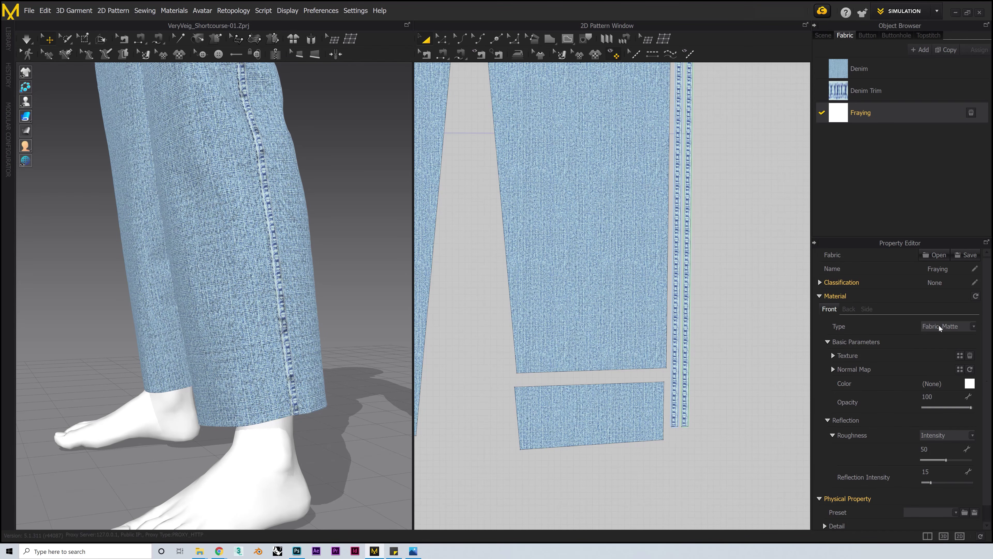
Apply the FrayedDenim_Texture image as the Fraying fabric's texture and select the cut-off hem strip of the back leg.
click(960, 355)
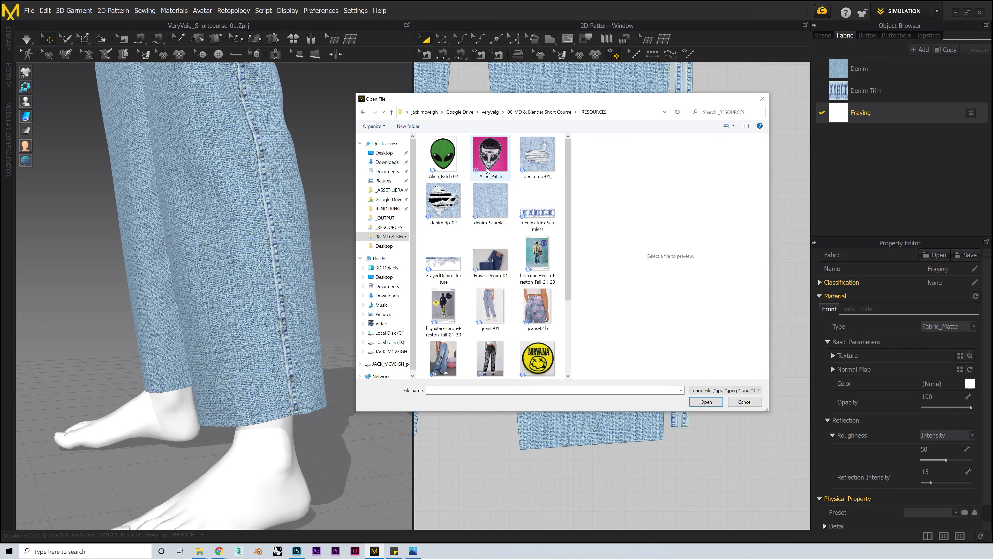
click(448, 269)
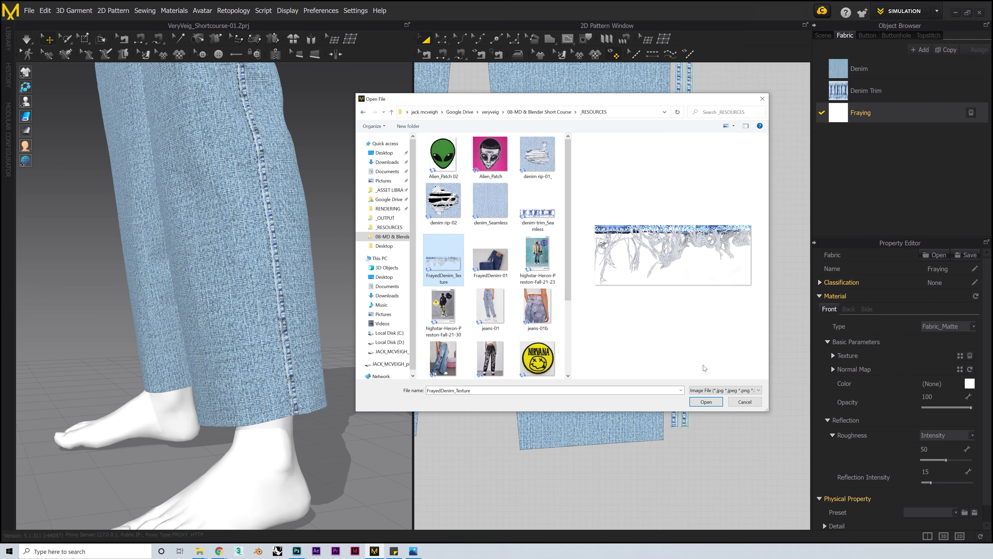
click(706, 401)
click(582, 406)
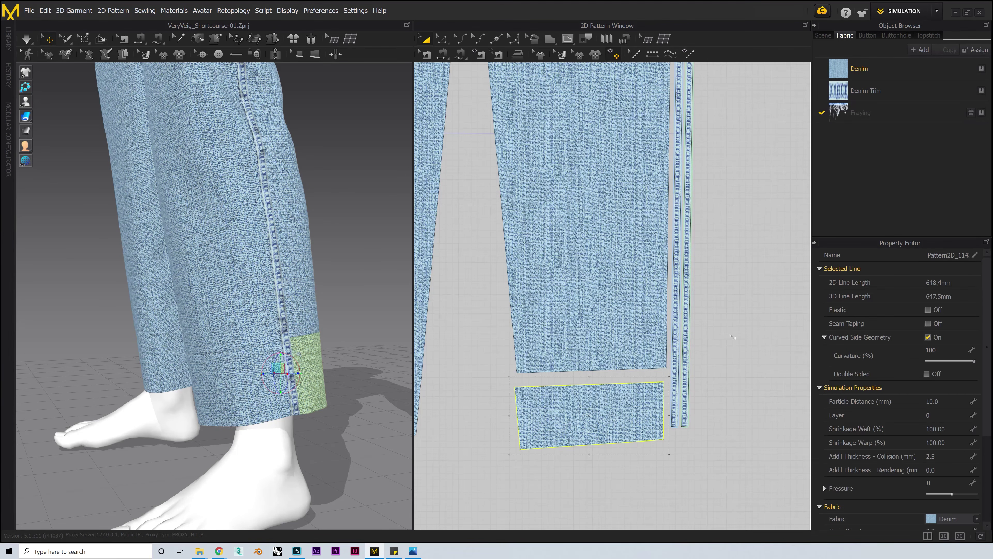
Assign the Fraying fabric to the cut-off back and front hem strips of the leg.
click(981, 113)
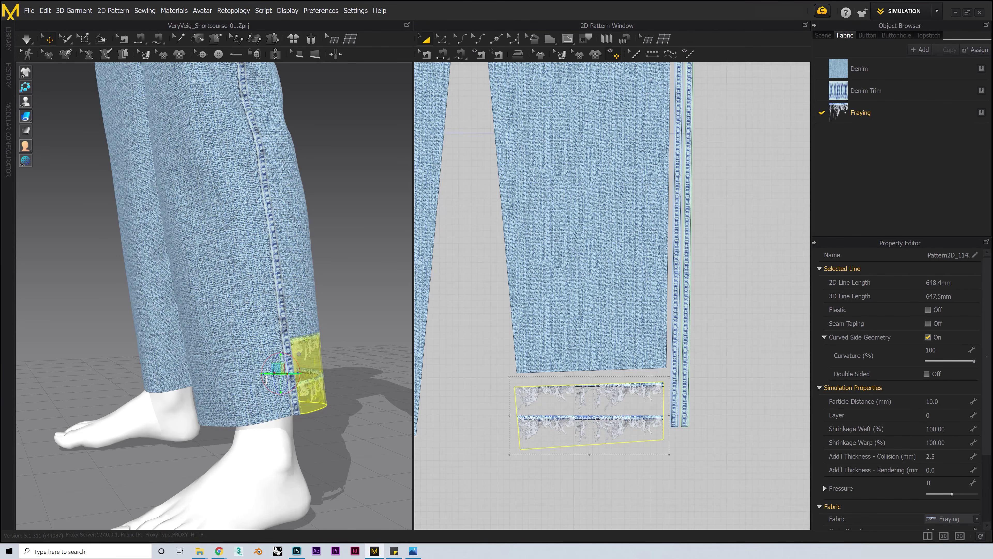
click(229, 387)
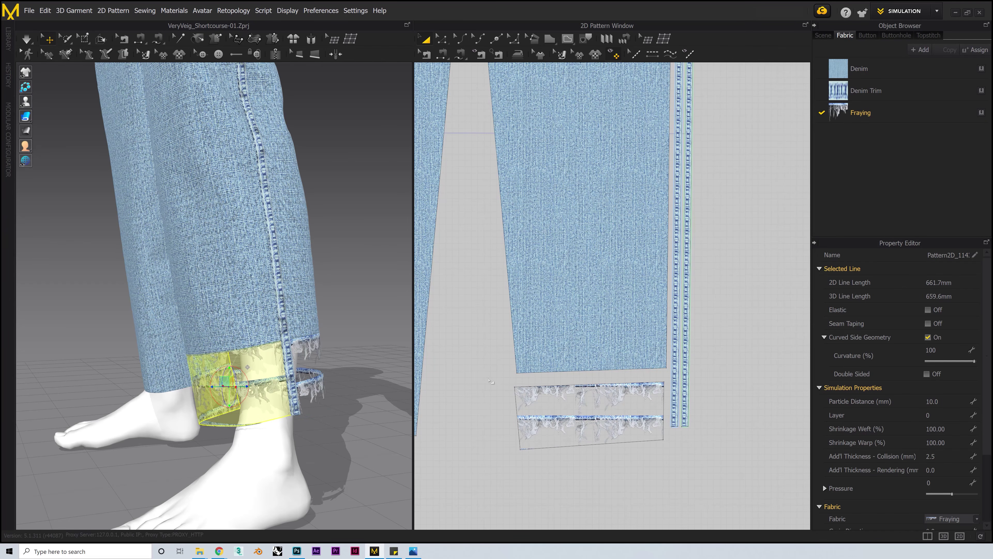
middle_drag(507, 343, 556, 312)
click(557, 312)
Enlarge and reposition the fraying texture so one fringe row starts at the hem strip's upper edge and fills the strip.
right_drag(333, 309, 375, 298)
click(668, 381)
click(562, 54)
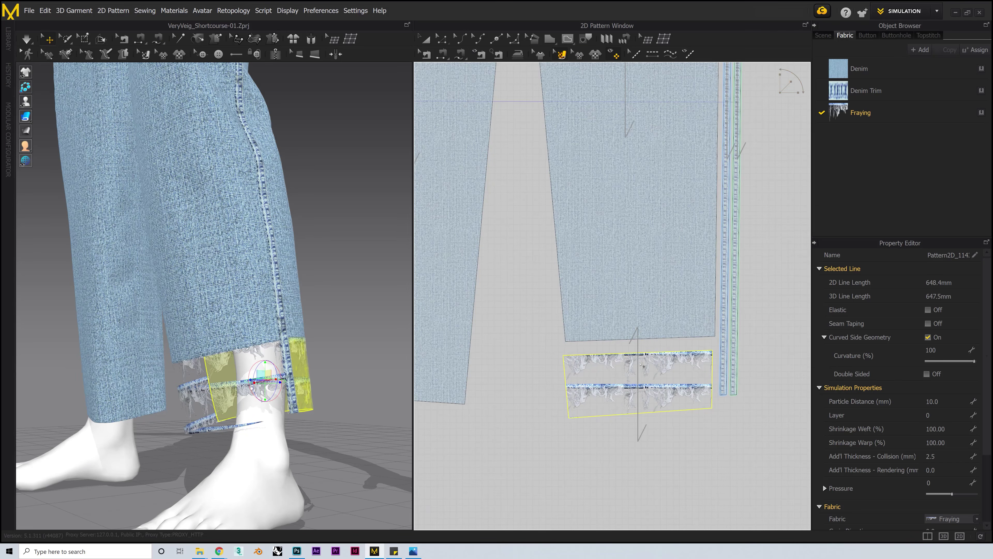
drag(642, 387, 660, 395)
drag(791, 81, 803, 69)
mouse_move(667, 351)
mouse_down()
mouse_move(667, 365)
mouse_move(660, 357)
mouse_move(669, 370)
mouse_up()
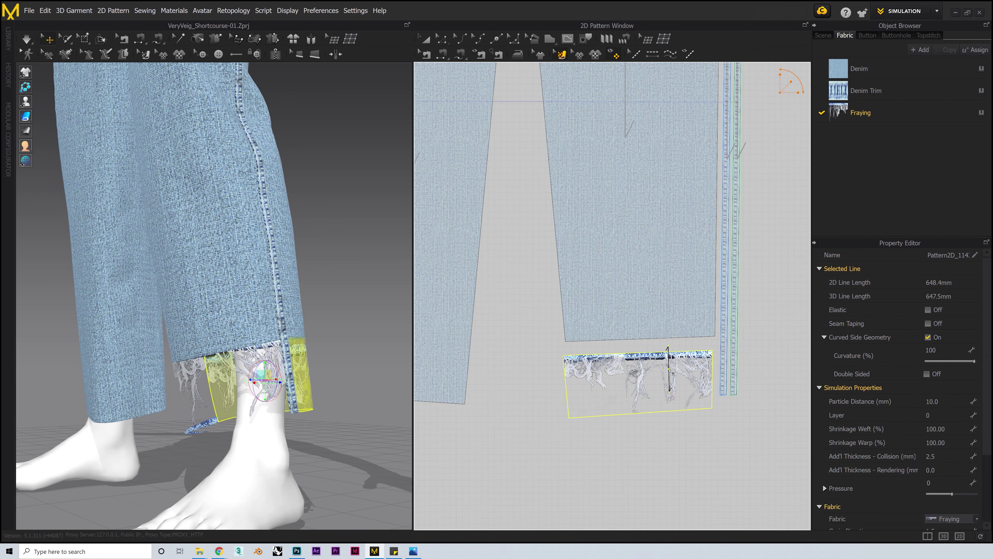
click(652, 436)
Reshape the lower edges of the front and back hem strips to cut off the repeating band of the fraying texture.
middle_drag(514, 418, 770, 382)
scroll(770, 382, down, 4)
key(z)
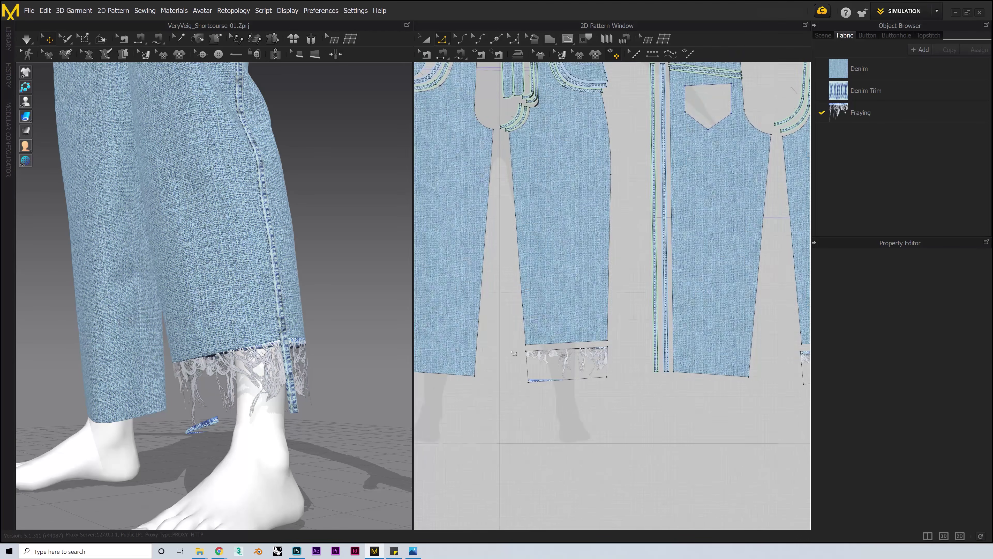
scroll(502, 360, up, 6)
click(559, 440)
drag(559, 440, 558, 430)
scroll(559, 431, down, 5)
middle_drag(766, 458, 434, 422)
scroll(485, 403, up, 5)
drag(470, 397, 468, 394)
drag(716, 379, 716, 385)
click(718, 408)
right_drag(243, 274, 290, 287)
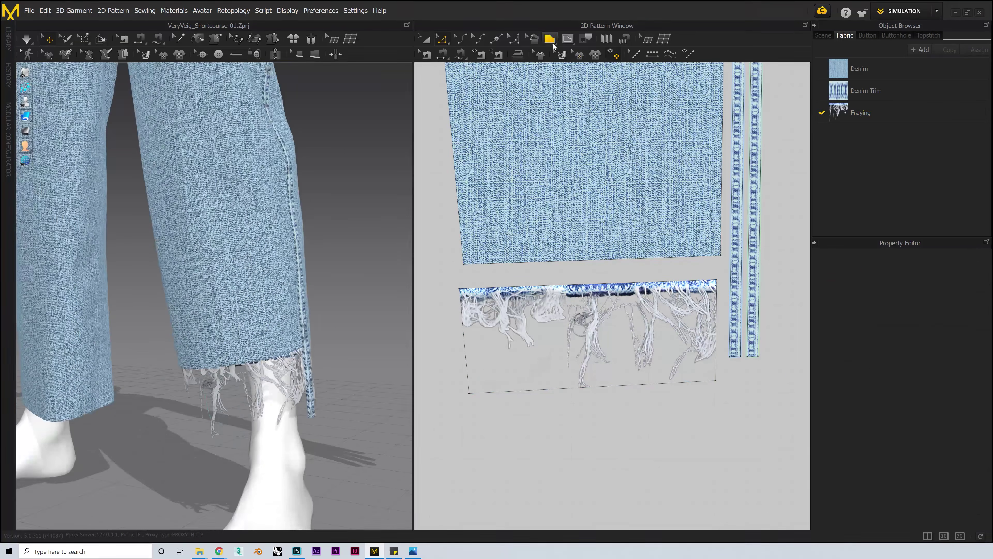
Cut the side trims beside the back leg level with the denim hem and delete the pieces hanging below.
key(g)
scroll(732, 254, up, 6)
double_click(766, 256)
middle_drag(760, 280, 762, 277)
key(a)
click(762, 251)
right_click(761, 252)
click(774, 403)
scroll(719, 291, down, 6)
key(Delete)
right_click(741, 283)
click(736, 319)
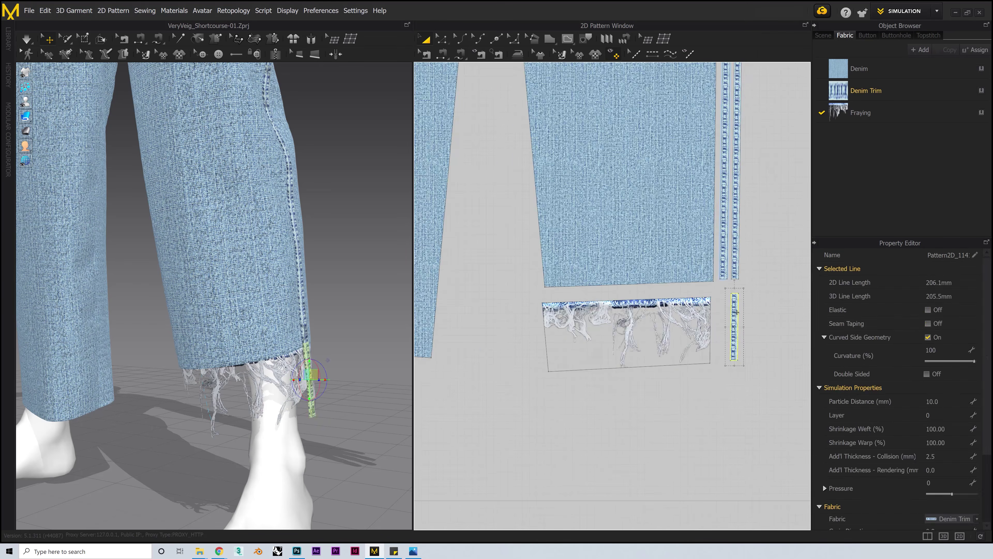
key(Delete)
Cut the remaining overhanging side trim at hem level, delete its lower piece and simulate the trousers.
click(545, 346)
scroll(517, 296, up, 5)
click(510, 300)
right_click(510, 297)
click(524, 152)
click(529, 367)
key(Delete)
scroll(529, 367, down, 4)
right_drag(325, 298, 264, 299)
key(space)
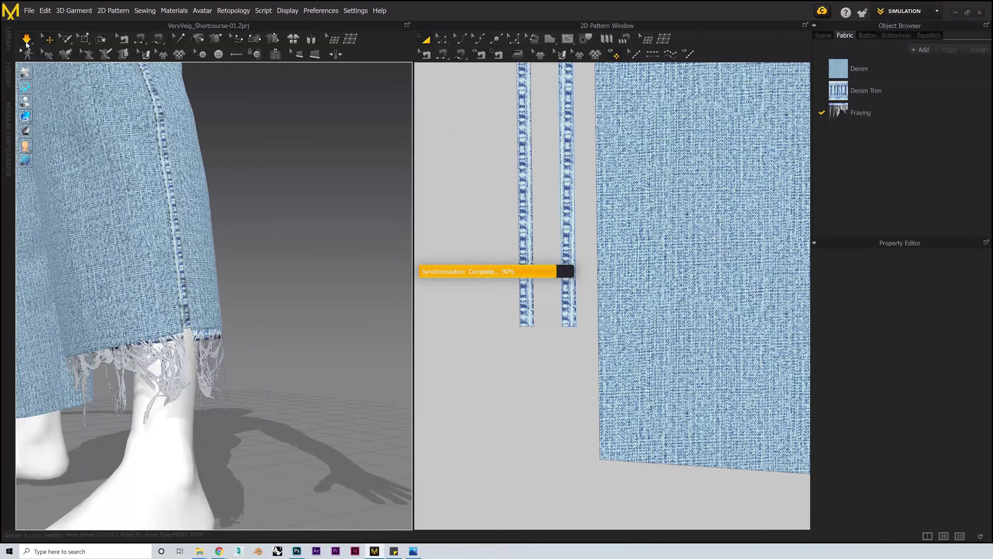
key(space)
Adjust the lower end of the side trim to meet the denim hem and simulate the garment again.
scroll(578, 337, down, 5)
scroll(649, 303, up, 3)
scroll(665, 304, up, 2)
key(z)
drag(608, 319, 635, 324)
scroll(647, 347, down, 5)
middle_drag(586, 370, 631, 356)
key(space)
click(26, 38)
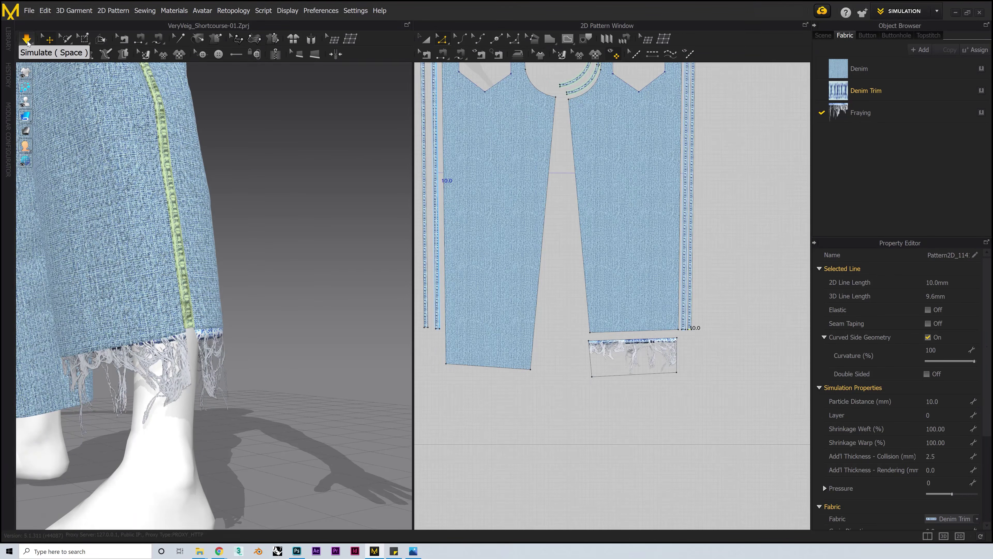
click(316, 288)
middle_drag(276, 285, 295, 274)
scroll(295, 273, down, 3)
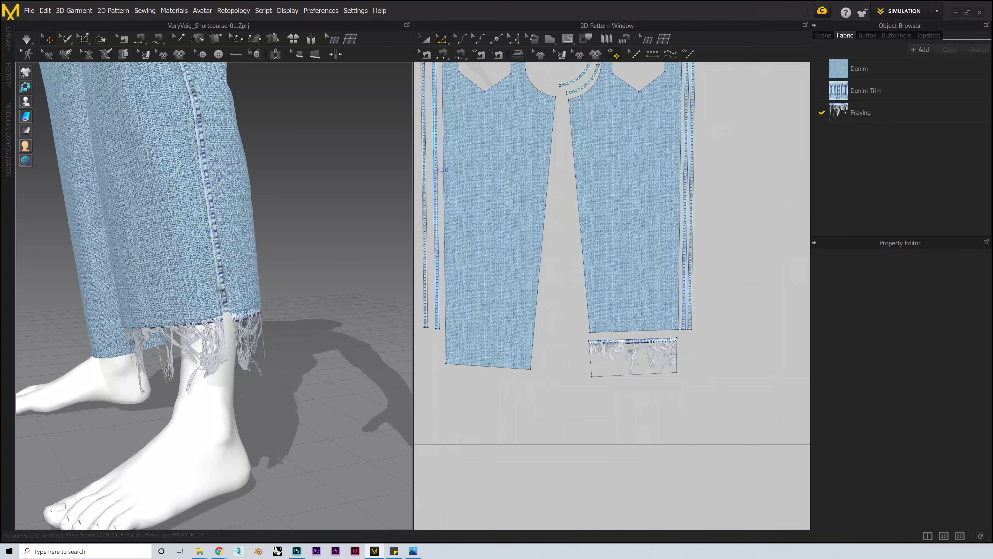
Sew the side edges of the front and back hem strips together and simulate the join.
click(445, 56)
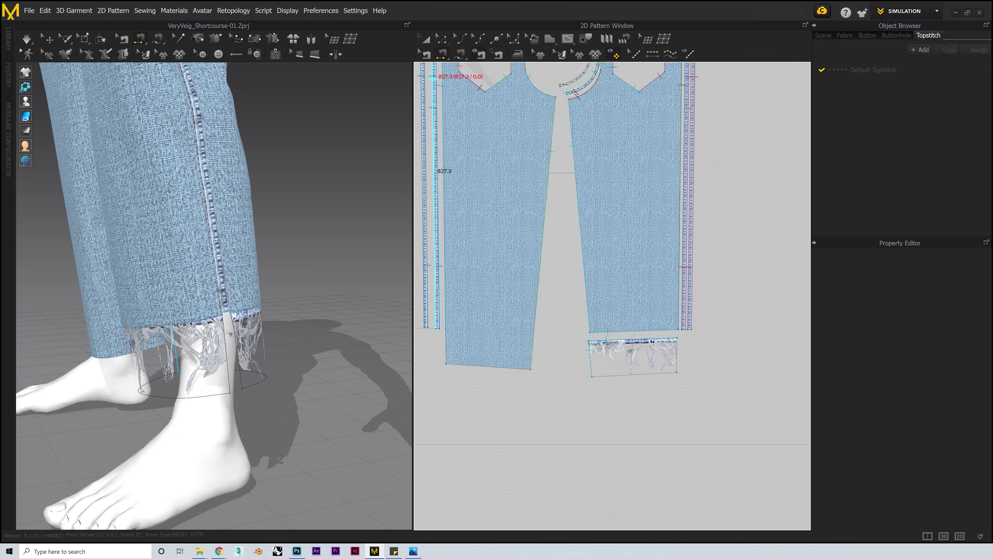
click(234, 331)
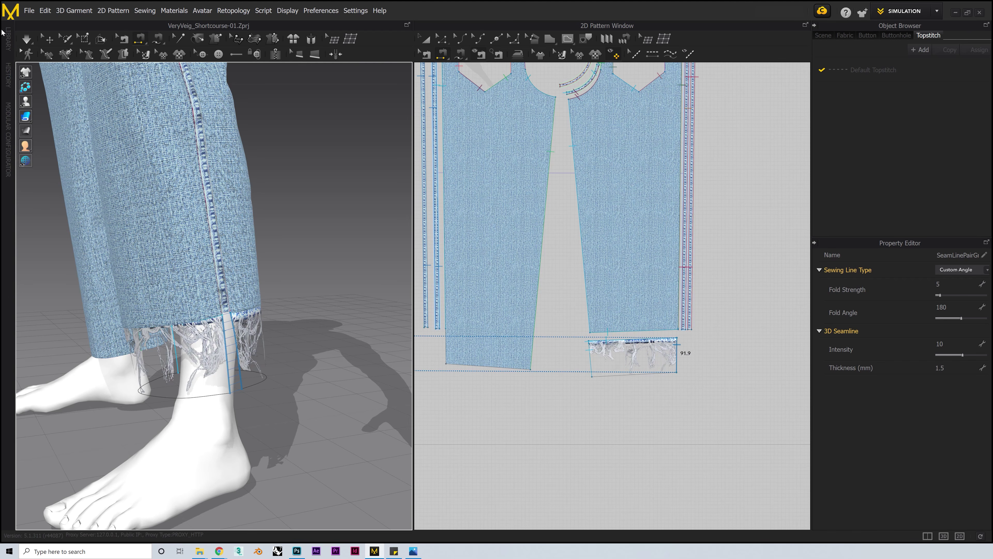
key(space)
right_drag(204, 209, 211, 293)
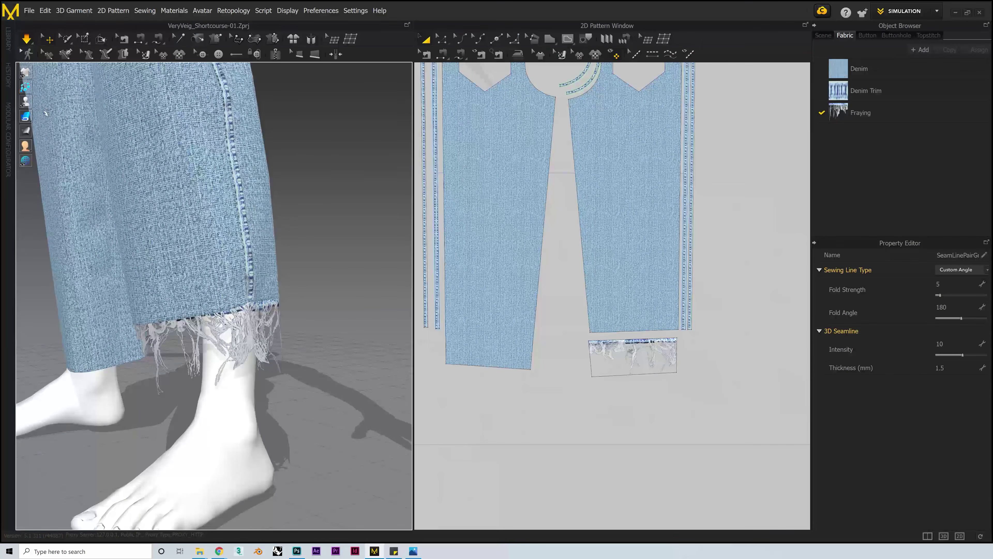
click(31, 43)
Set the Fraying fabric's physical property preset to Silk_Charmeuse and simulate the frayed hem.
click(434, 46)
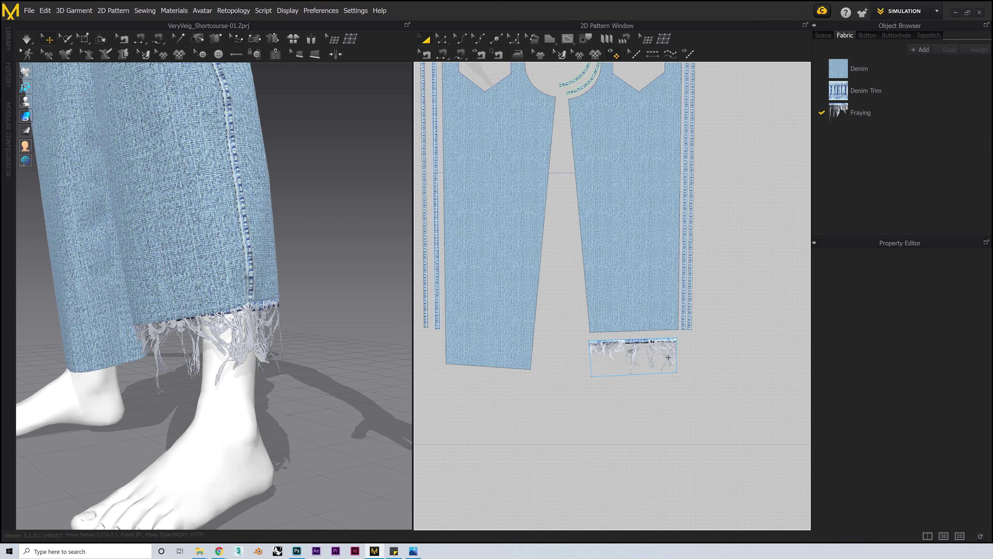
click(651, 361)
click(871, 115)
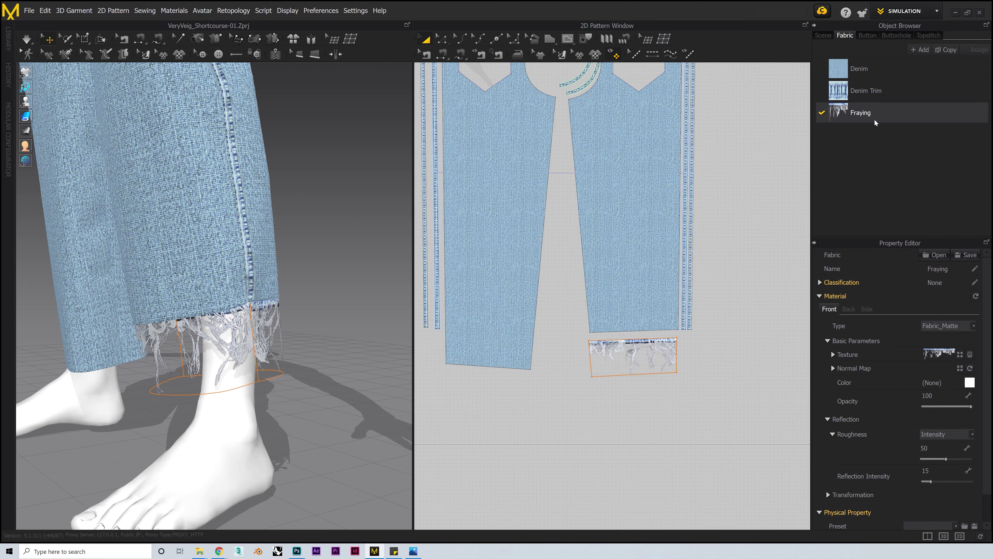
scroll(916, 432, down, 1)
click(954, 495)
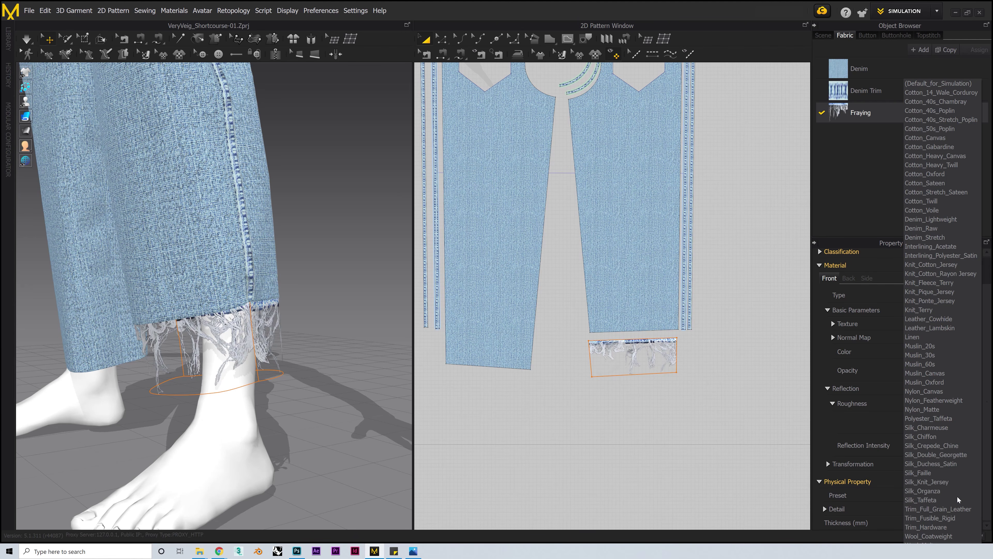
click(942, 429)
click(340, 239)
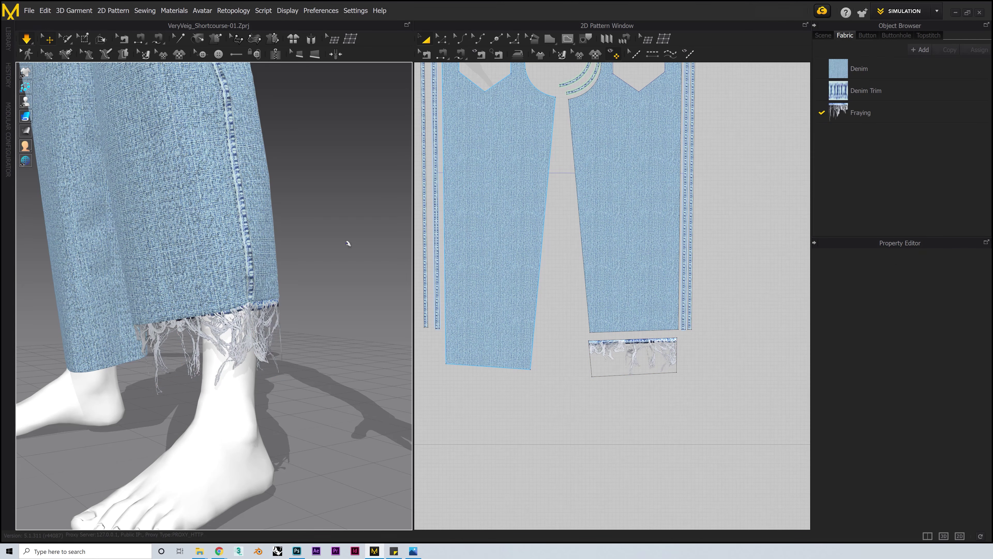
click(233, 342)
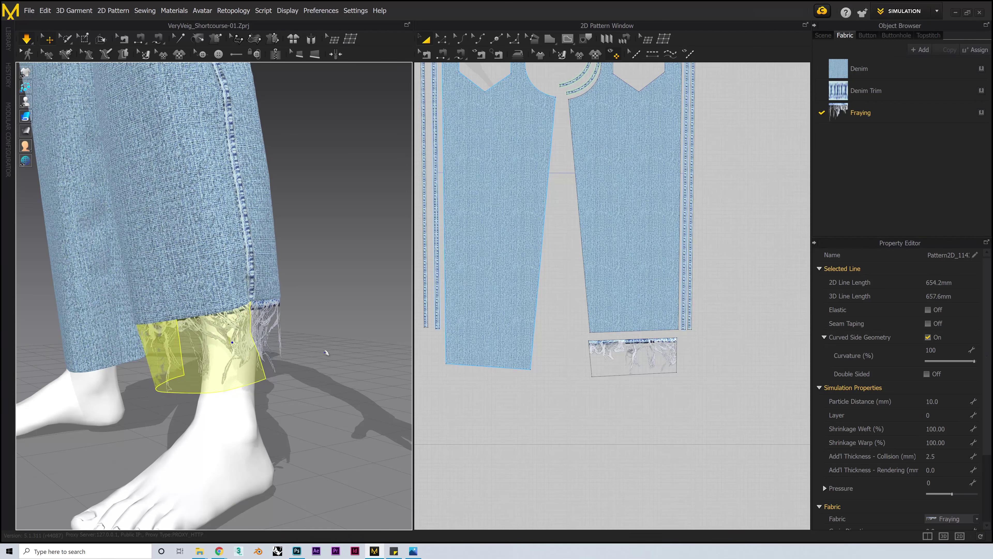
click(319, 360)
Cut a hem strip from the other leg's pattern along a line above its lower edge.
right_drag(318, 359, 256, 345)
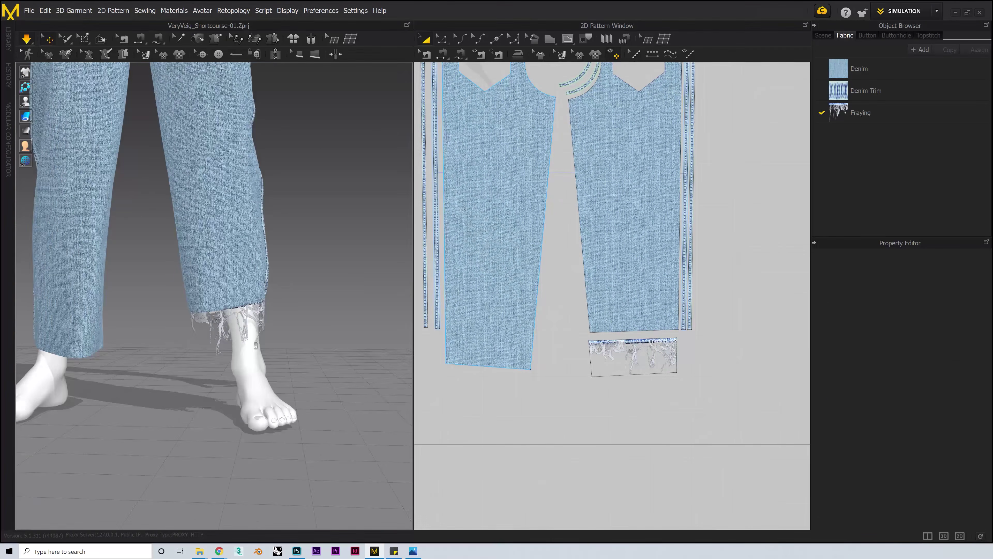
scroll(256, 345, down, 3)
middle_drag(256, 346, 270, 407)
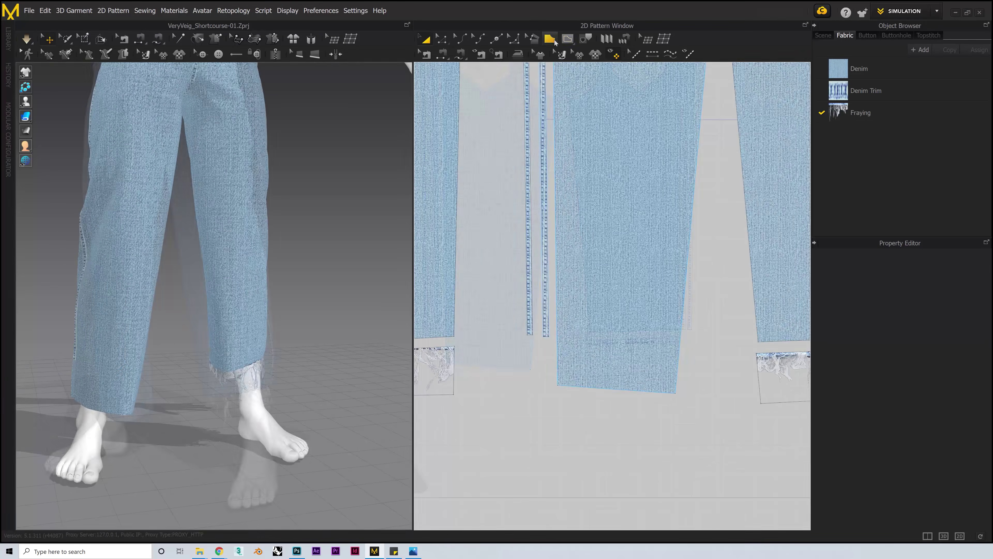
scroll(548, 338, up, 3)
click(665, 326)
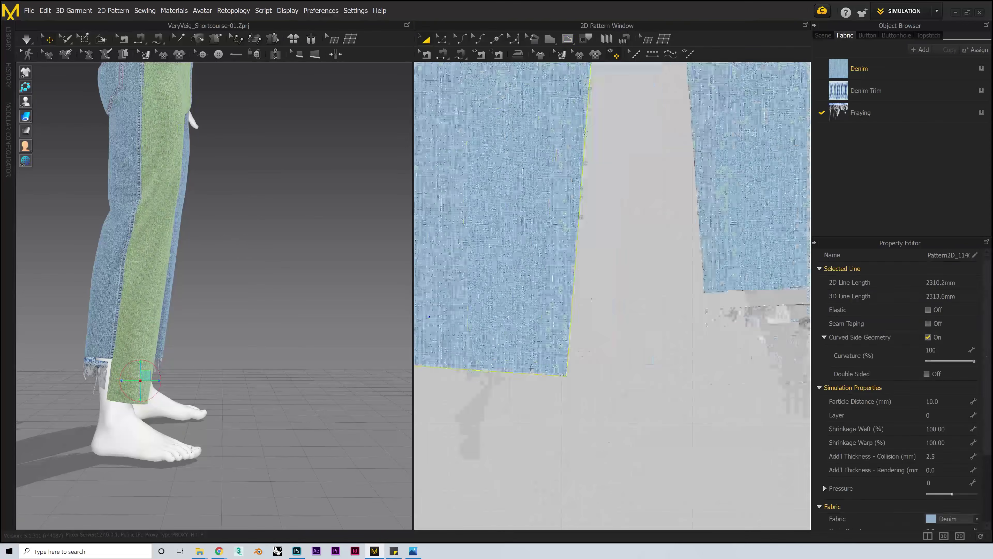
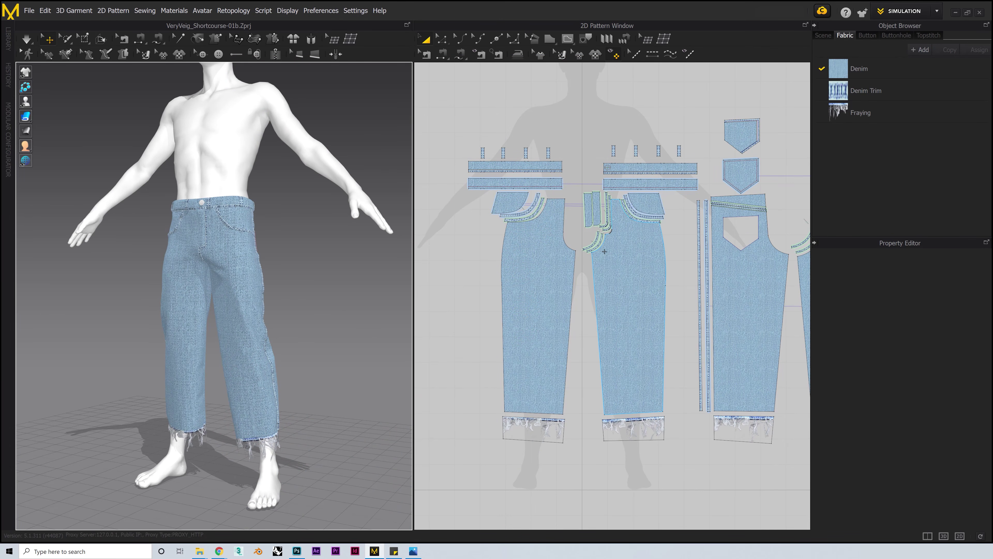
Add the Alien_Patch image as a graphic about 247 mm wide and 353 mm high on the upper front leg pattern.
click(598, 56)
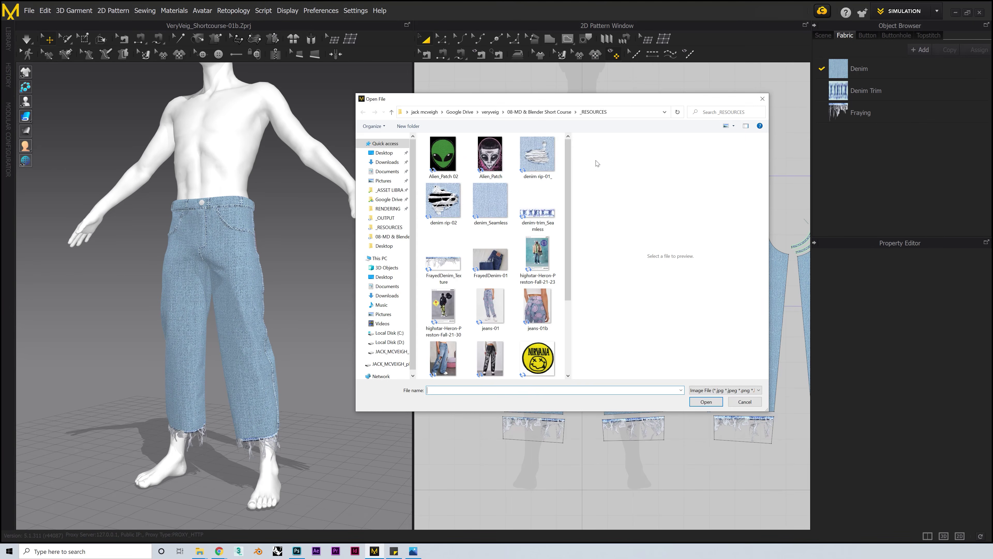
click(491, 163)
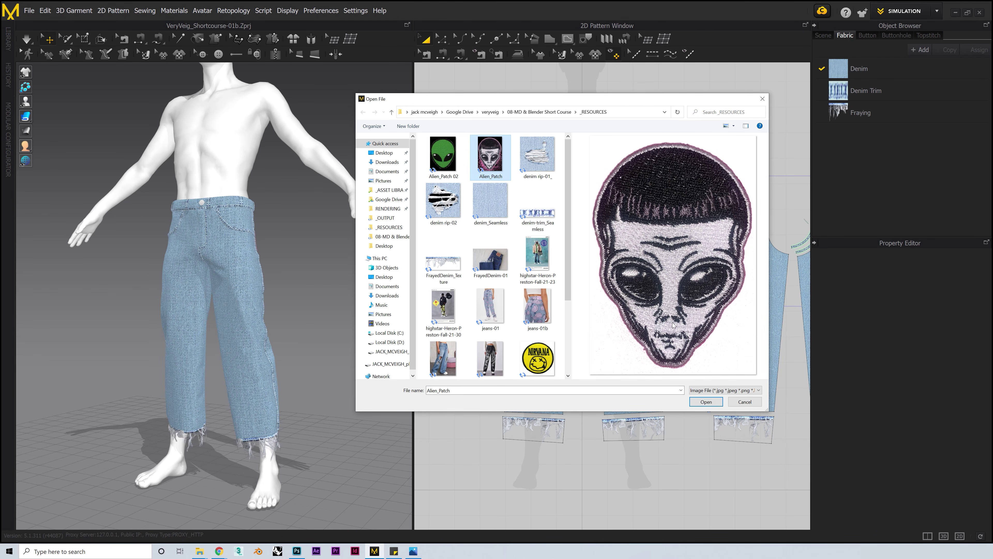
click(705, 402)
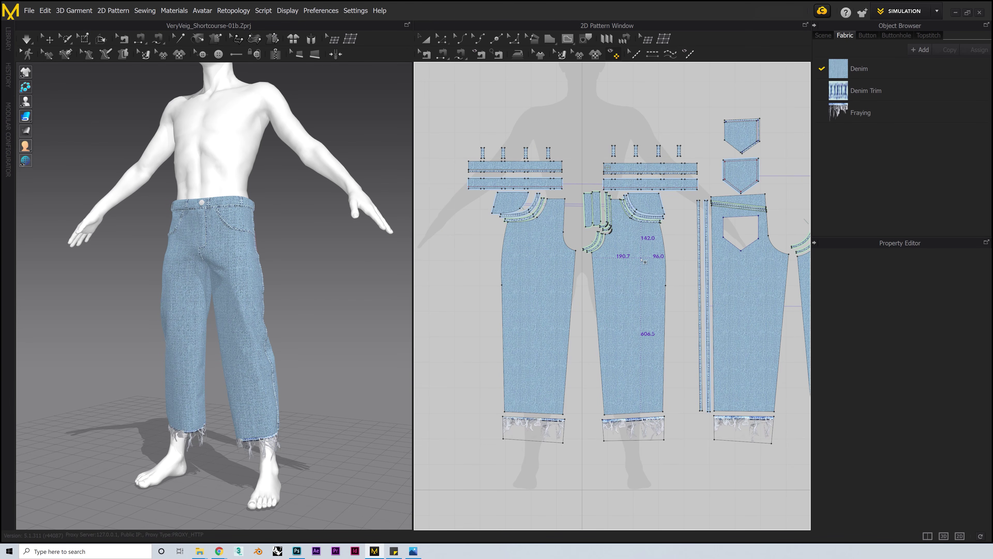
drag(609, 213, 671, 301)
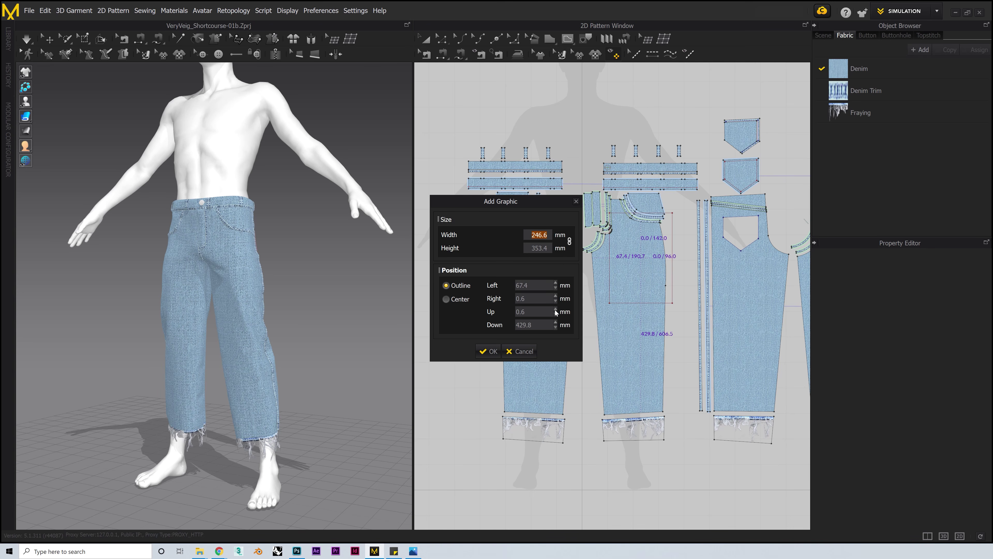
click(485, 351)
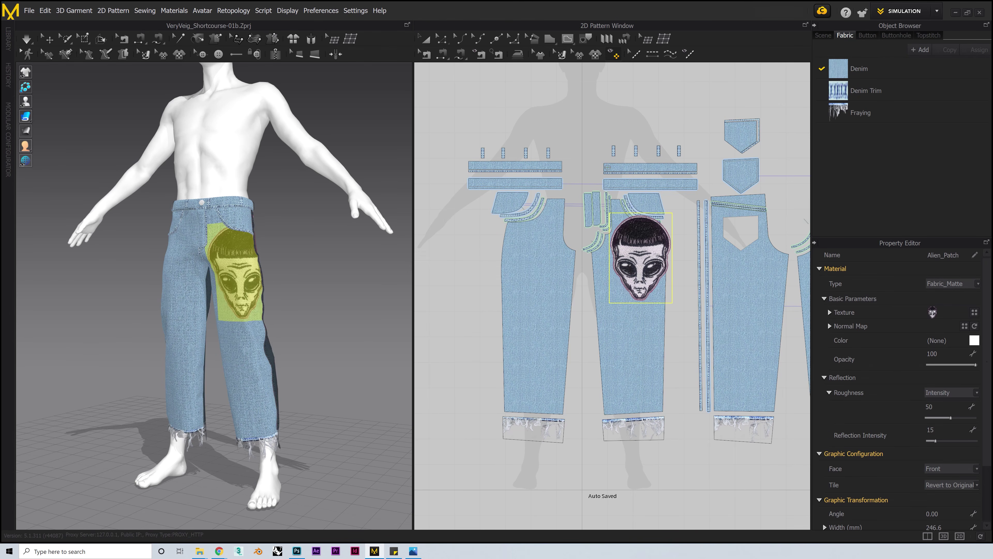
Shrink the alien patch to about 72 mm wide, rotate it about -19 degrees and place it below the front pocket.
drag(650, 256, 658, 277)
scroll(659, 279, up, 3)
middle_drag(658, 280, 620, 289)
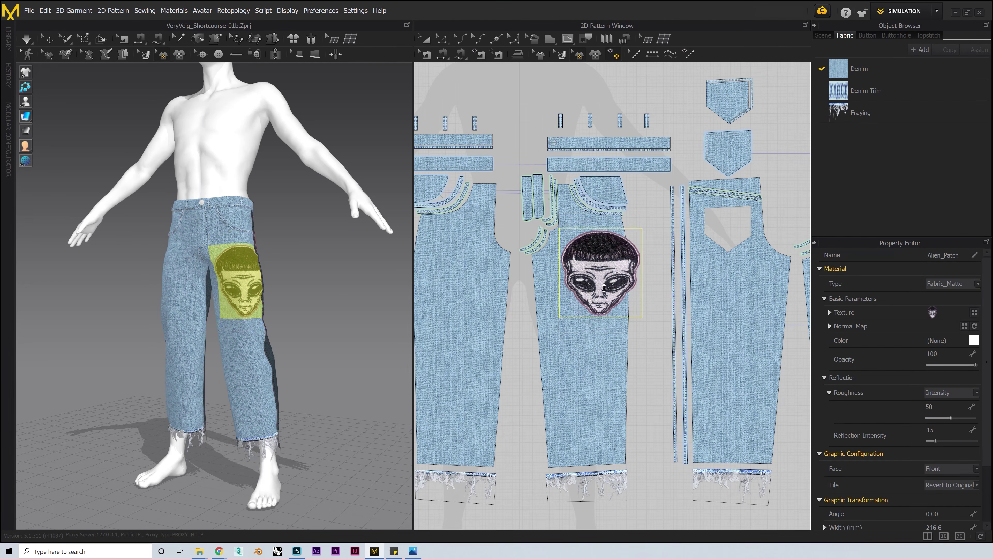
drag(599, 271, 606, 246)
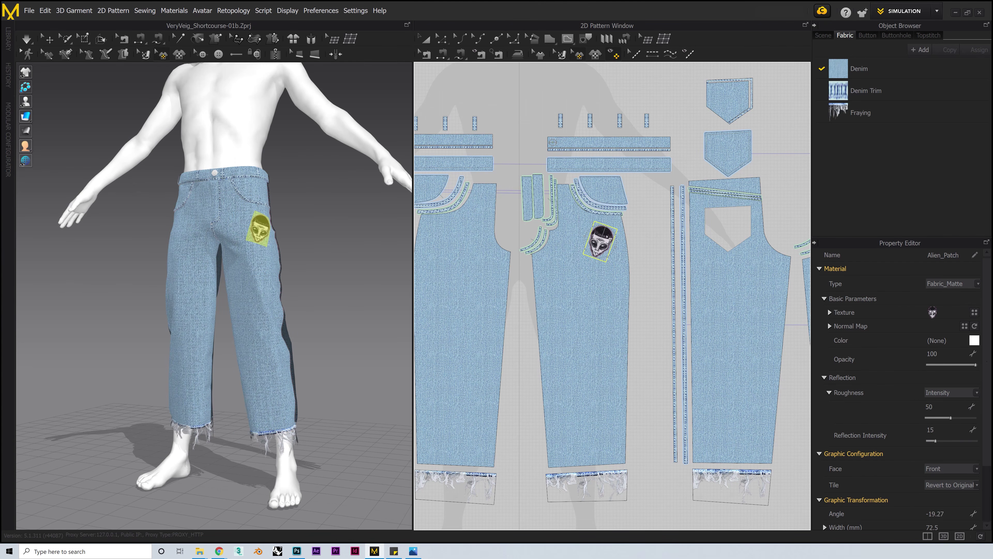
click(647, 235)
right_drag(292, 254, 302, 247)
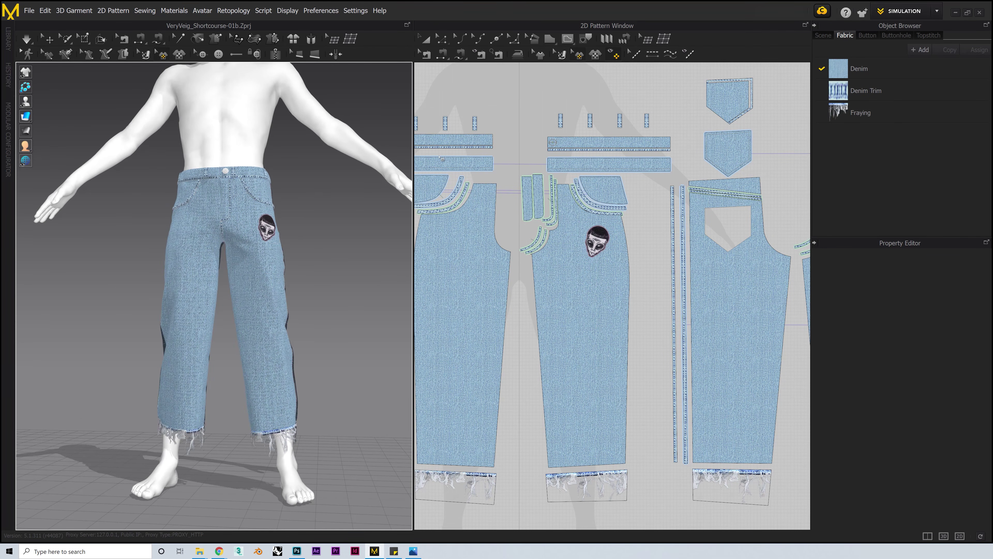
Add the Alien_Patch 02 image as a graphic on the other front leg pattern.
click(595, 56)
click(468, 177)
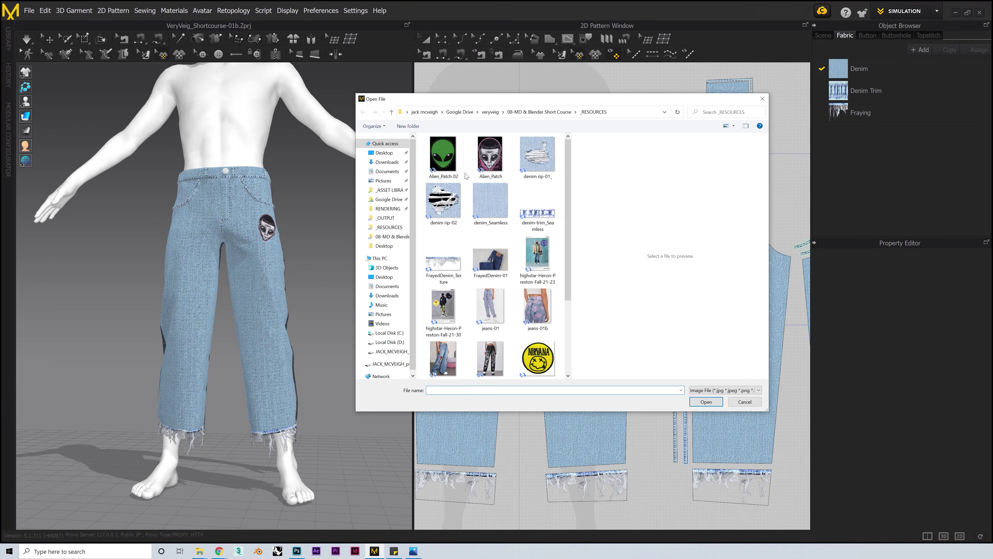
click(441, 165)
click(704, 402)
click(435, 315)
click(489, 351)
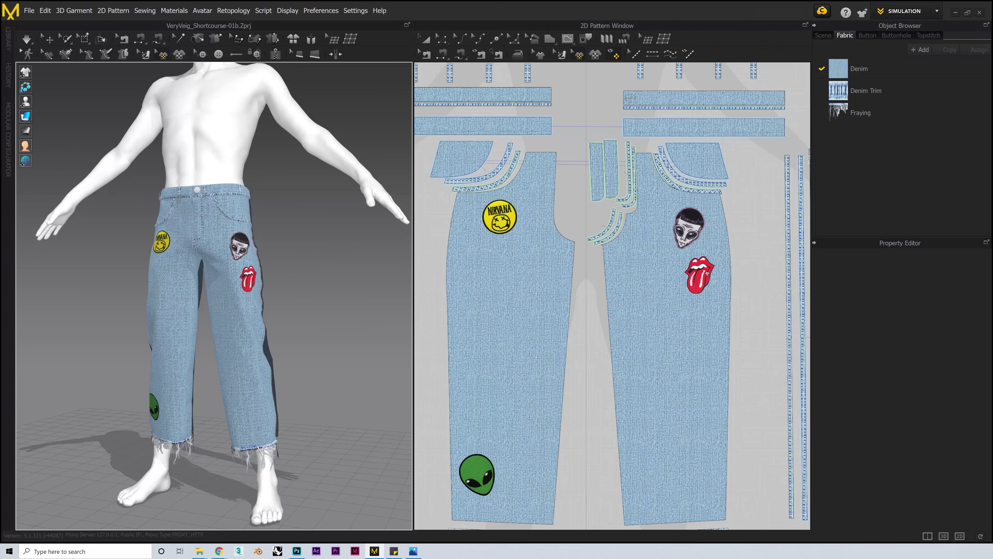
right_drag(280, 361, 421, 342)
scroll(549, 336, down, 3)
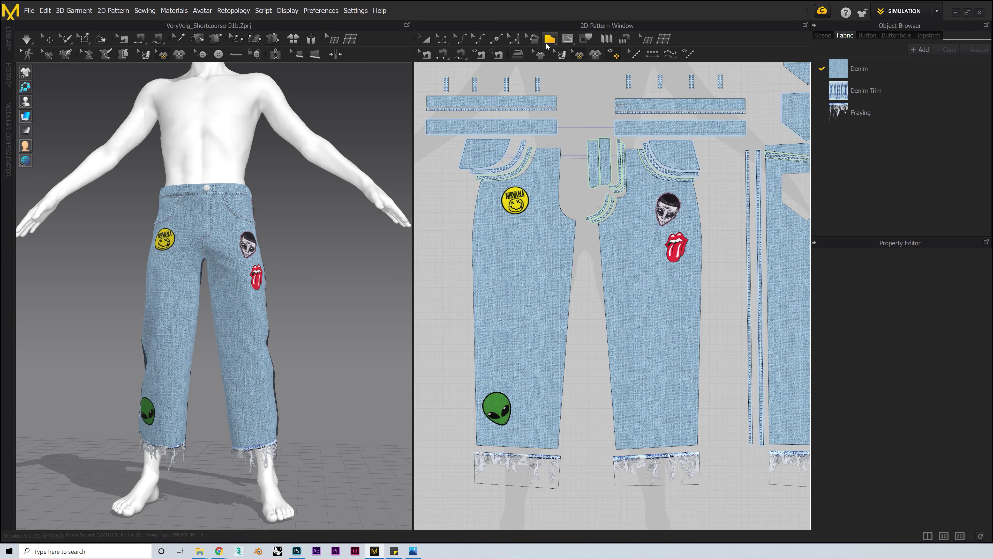
Draw a small internal rectangle on the front leg's thigh below the Nirvana patch and select it.
click(567, 39)
click(583, 74)
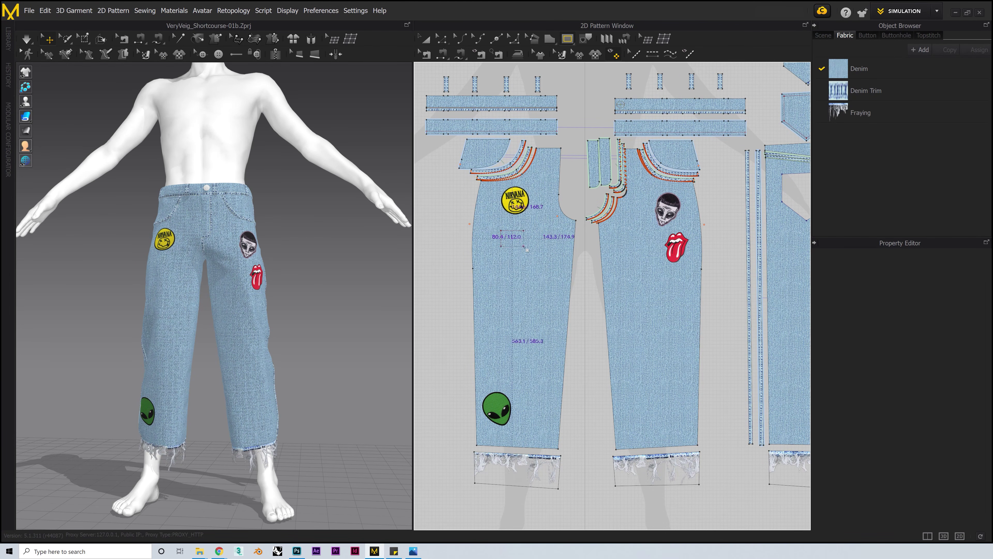
click(541, 275)
scroll(516, 250, up, 2)
key(a)
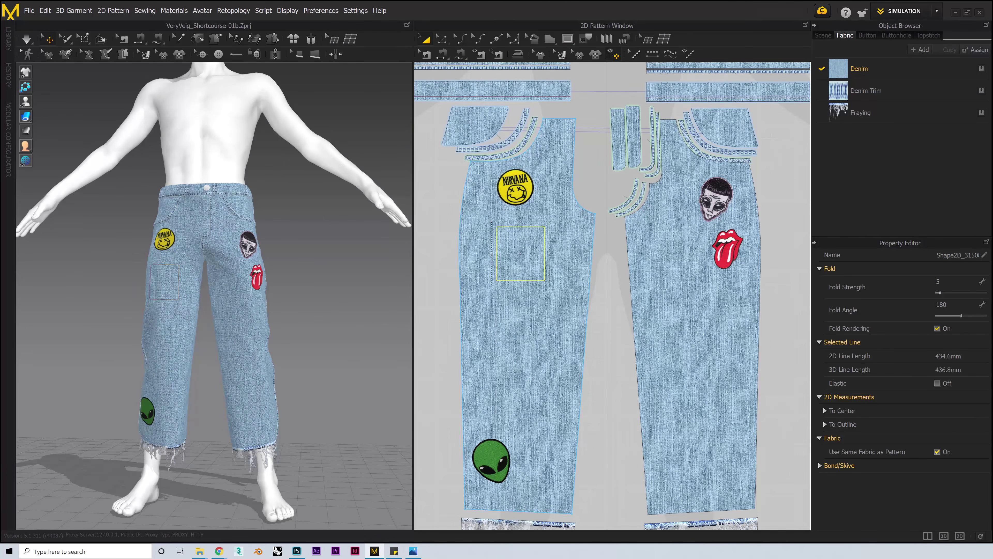
Cut and sew the thigh rectangle out of the front leg pattern and place the cut piece outside the leg beside its opening.
right_click(505, 256)
click(510, 397)
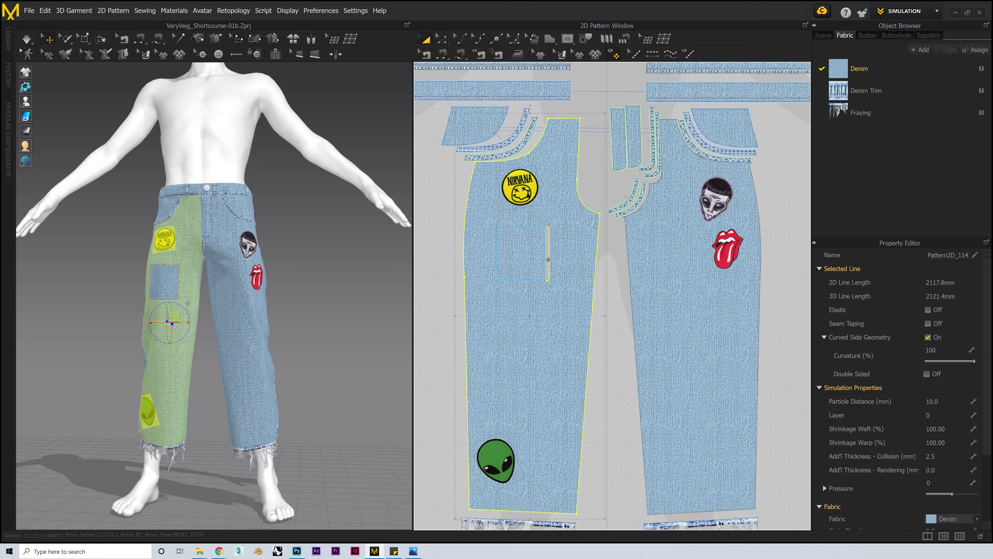
middle_drag(574, 252, 612, 235)
drag(570, 234, 475, 241)
click(489, 329)
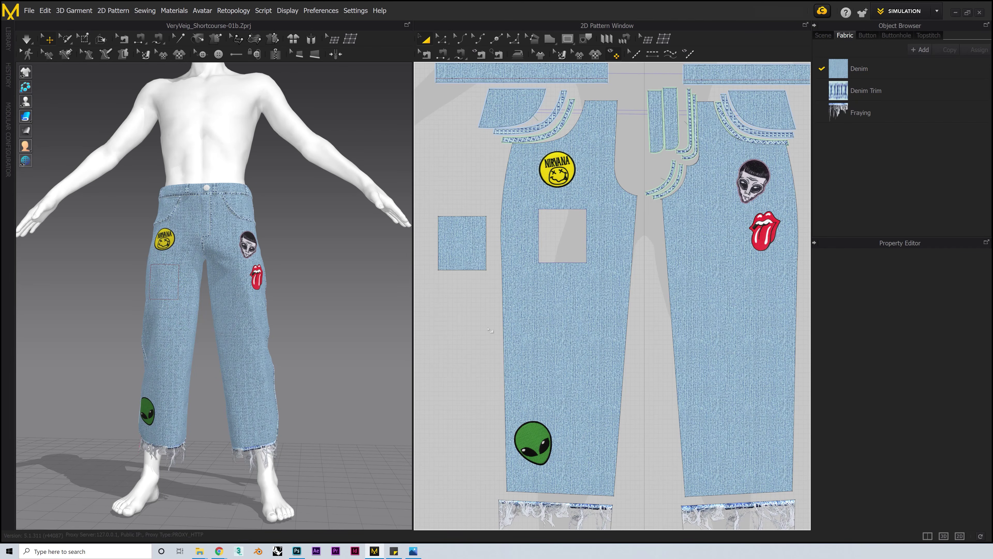
Duplicate the Denim fabric and name the copy Denim Rip-01.
click(905, 71)
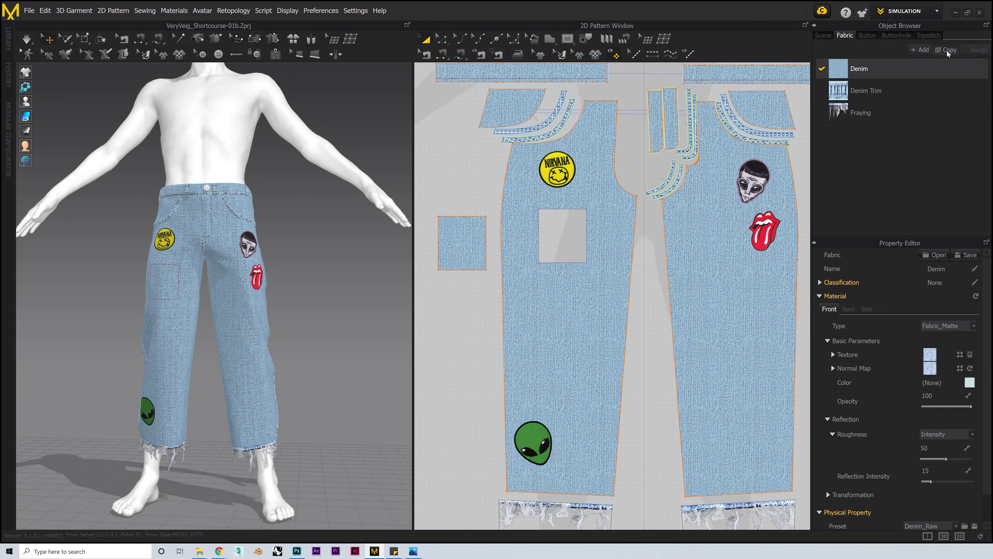
click(947, 50)
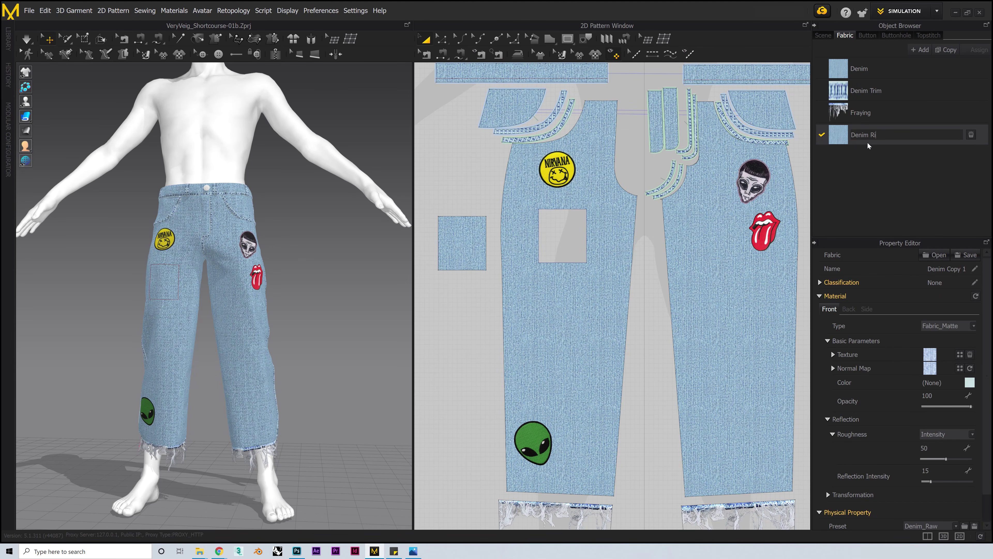
key(Return)
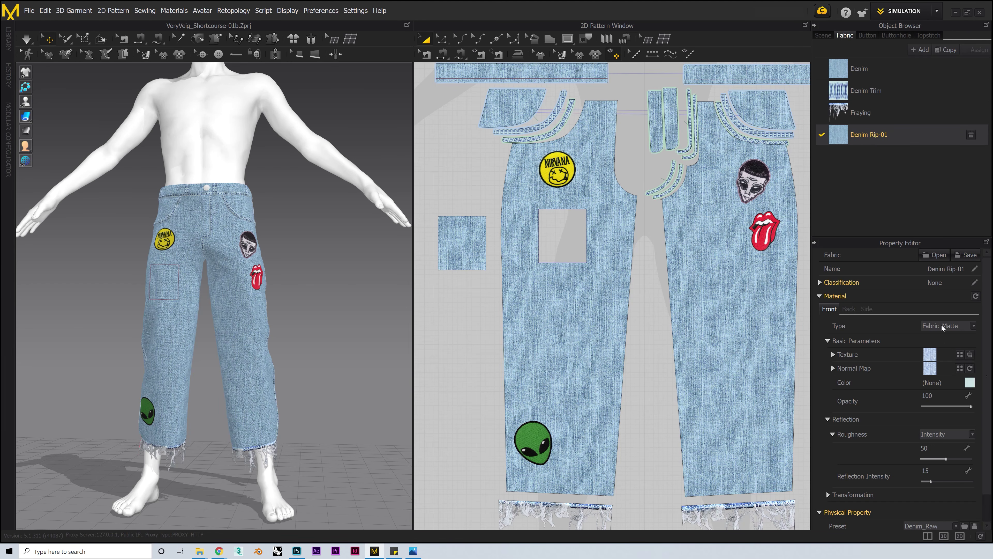
Load the denim rip-01_ image as the Denim Rip-01 texture and assign that fabric to the cut-out thigh piece.
click(960, 355)
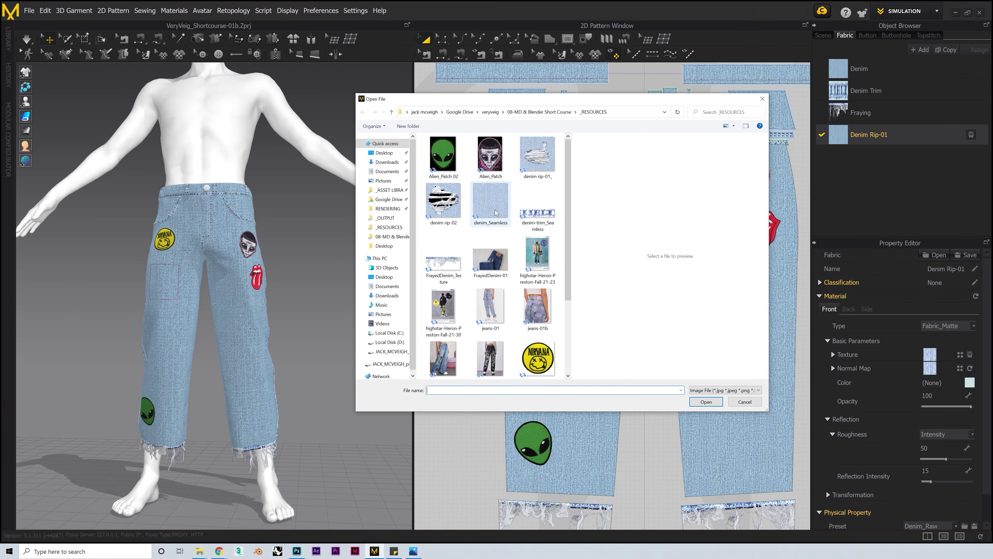
click(516, 171)
click(706, 402)
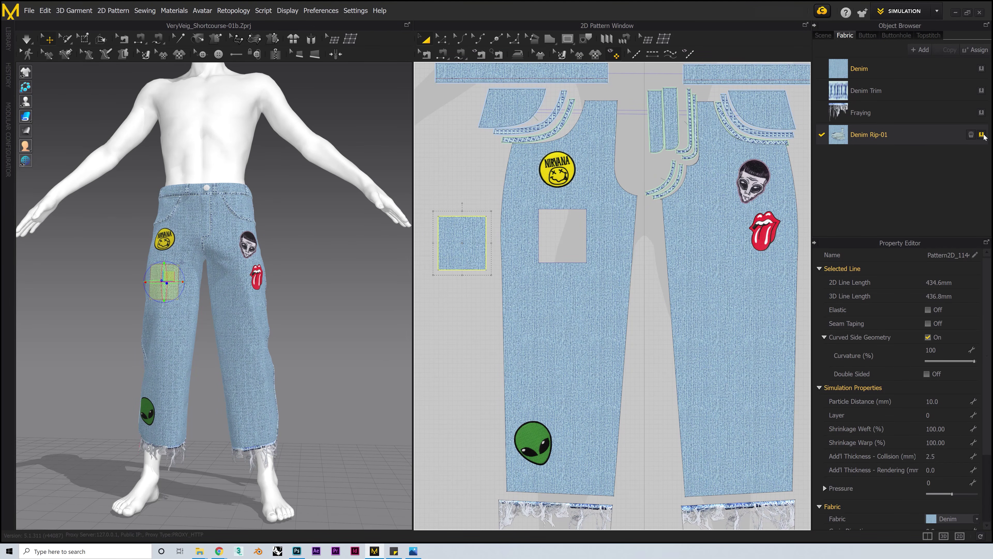
click(982, 134)
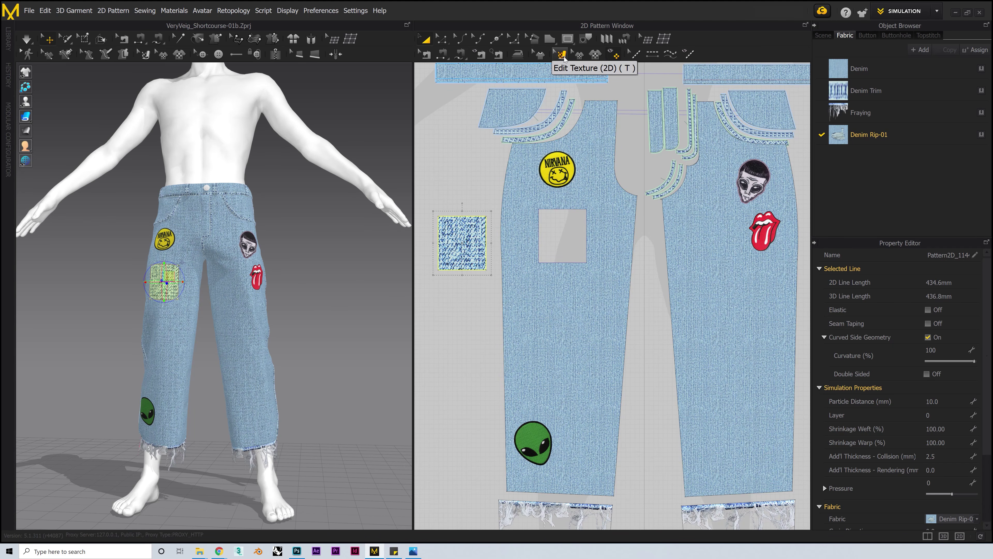
Enlarge and reposition the rip texture on the thigh piece so that a single rip fills it.
click(562, 56)
mouse_move(792, 83)
mouse_down()
mouse_move(785, 90)
mouse_move(792, 85)
mouse_up()
scroll(446, 220, up, 5)
drag(514, 278, 585, 267)
drag(798, 83, 795, 84)
drag(503, 274, 506, 273)
click(321, 274)
scroll(172, 289, up, 9)
right_drag(156, 243, 133, 240)
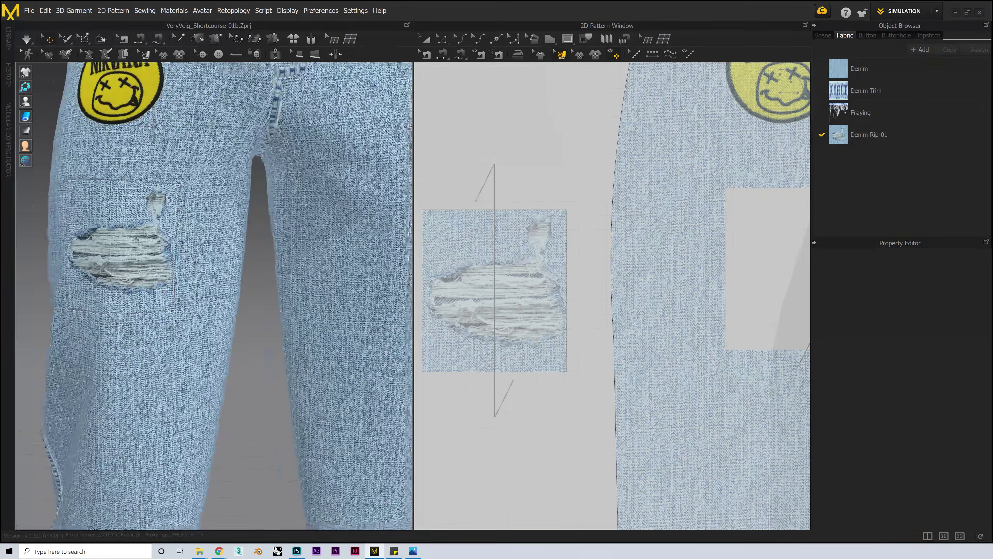
Draw a second internal rectangle above the green alien patch, cut and sew it out, and move the piece outside the leg.
scroll(135, 240, down, 9)
scroll(511, 234, down, 5)
click(567, 38)
drag(579, 348, 645, 413)
key(a)
right_click(614, 374)
click(641, 426)
drag(625, 371, 503, 365)
Duplicate the Denim fabric, name the copy Denim Rip-02 and give it the denim rip-02 texture.
click(883, 75)
click(945, 50)
double_click(880, 157)
drag(891, 157, 871, 157)
text(Denim Rip-02)
key(Return)
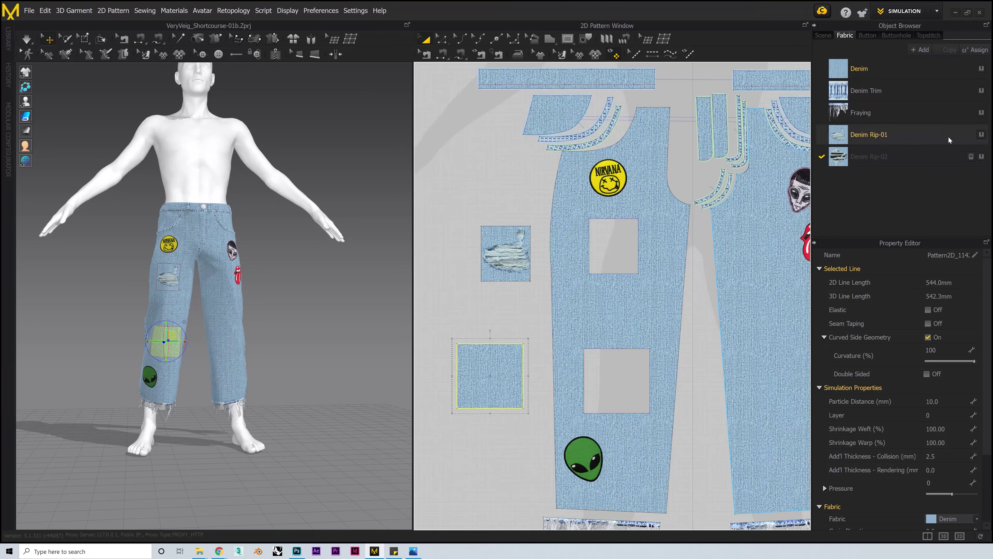
Scale and position the Denim Rip-02 texture on the lower leg piece so that one large rip fills it.
click(562, 54)
drag(790, 81, 804, 69)
drag(476, 369, 500, 372)
drag(790, 82, 797, 76)
drag(494, 372, 489, 373)
click(471, 330)
right_drag(192, 337, 220, 357)
scroll(224, 338, up, 8)
scroll(229, 360, down, 2)
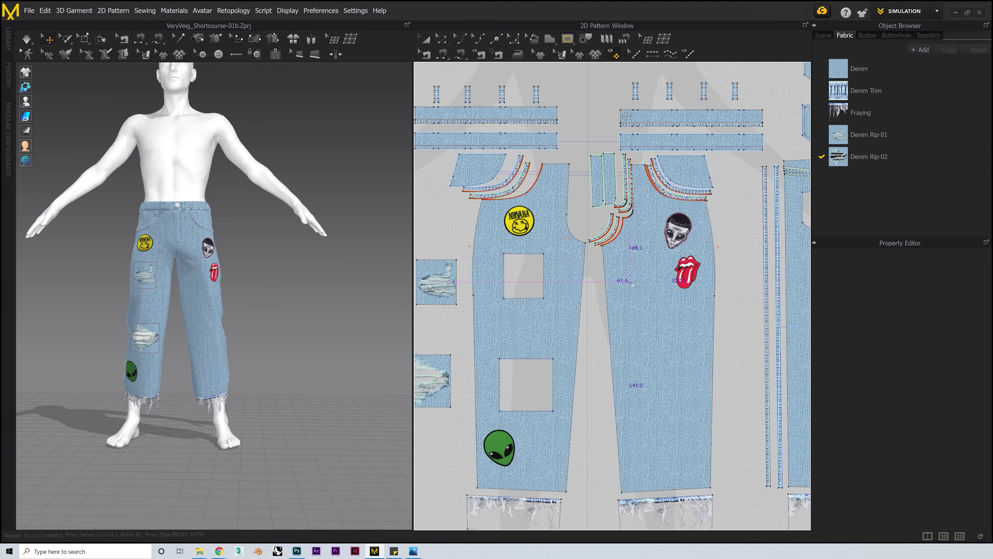
Draw an internal rectangle on the other front leg pattern, below the red tongue patch.
drag(628, 288, 684, 351)
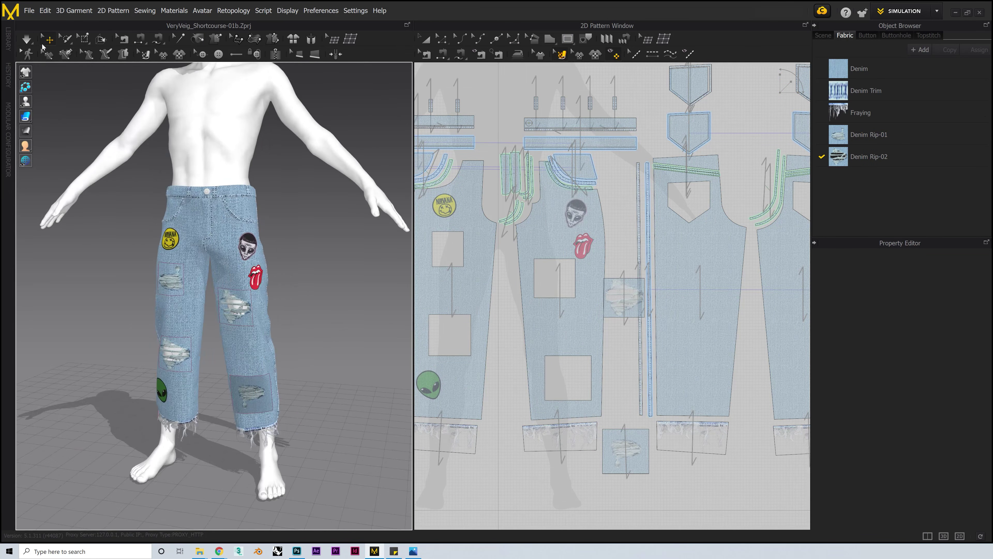
Run the simulation to settle the ripped trousers on the avatar and stop it.
key(space)
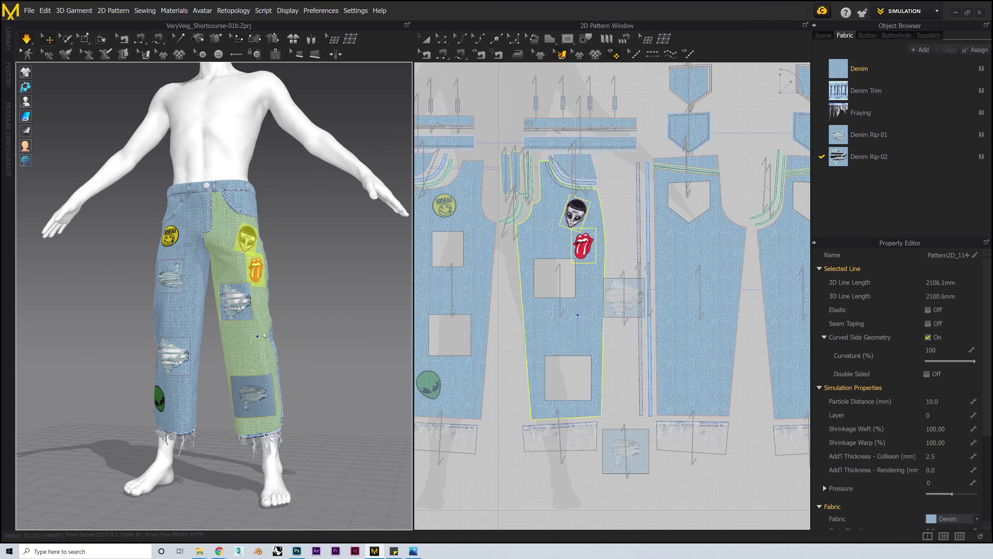
mouse_move(304, 364)
right_down()
mouse_move(328, 371)
mouse_move(305, 395)
mouse_move(311, 383)
right_up()
click(29, 37)
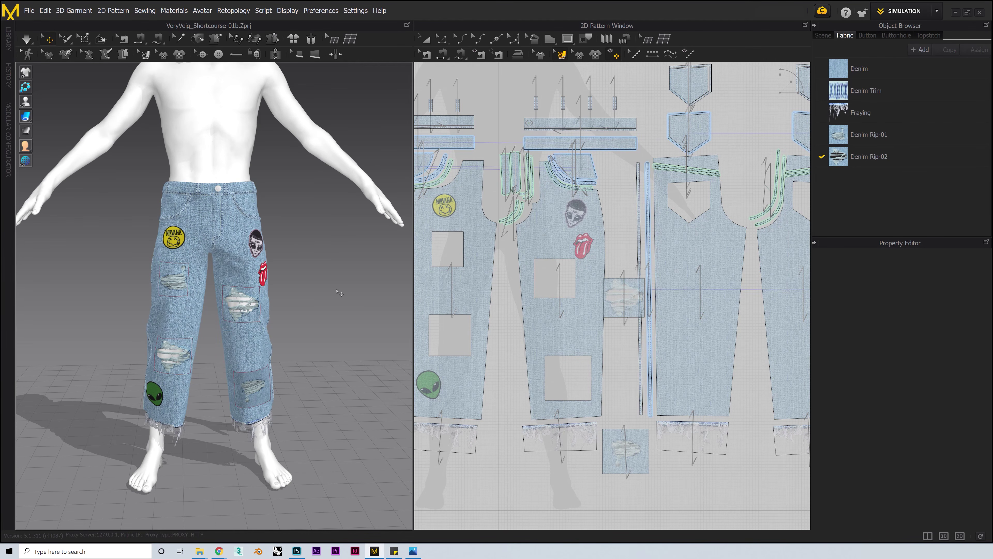
Select all trouser patterns and move them down together to free the space over the avatar silhouette's upper body.
scroll(612, 314, down, 5)
click(425, 39)
scroll(622, 294, up, 3)
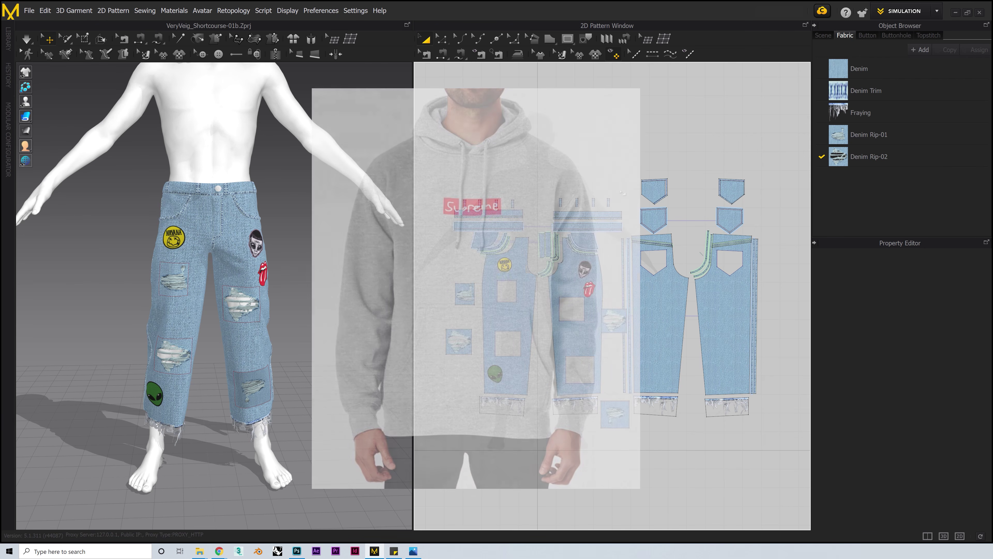
right_drag(321, 268, 360, 269)
scroll(360, 269, up, 3)
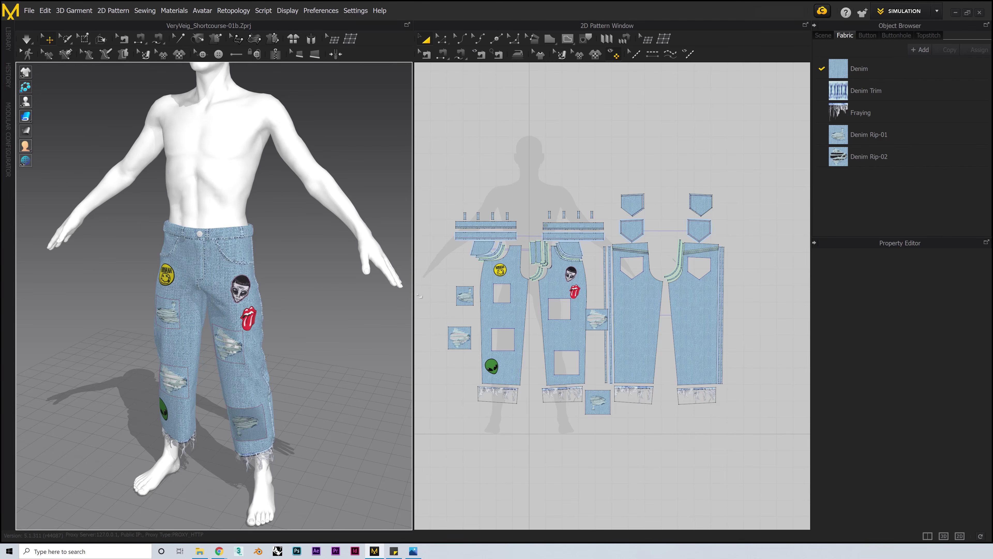
key(ctrl+a)
scroll(579, 378, up, 2)
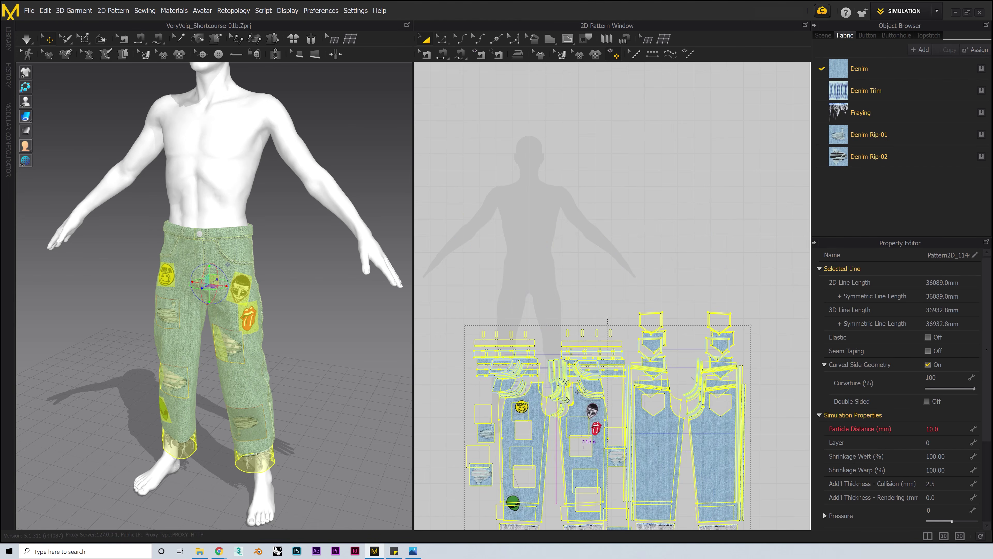
click(683, 240)
scroll(683, 240, down, 2)
scroll(590, 168, up, 4)
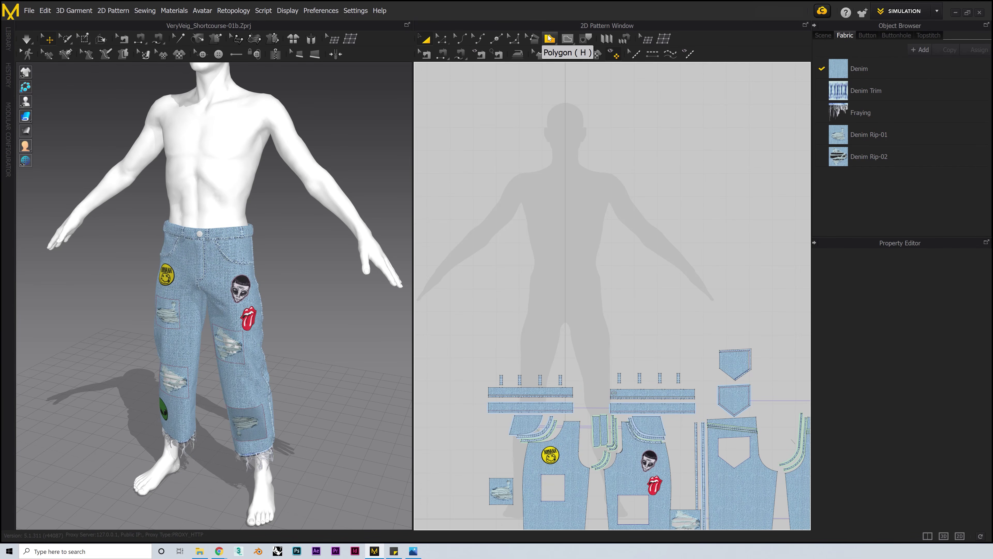
Draw a closed front torso pattern over the avatar silhouette with a curved neckline, one curved armhole and a hem about 339 mm wide.
click(550, 38)
click(562, 55)
scroll(533, 167, up, 2)
click(524, 170)
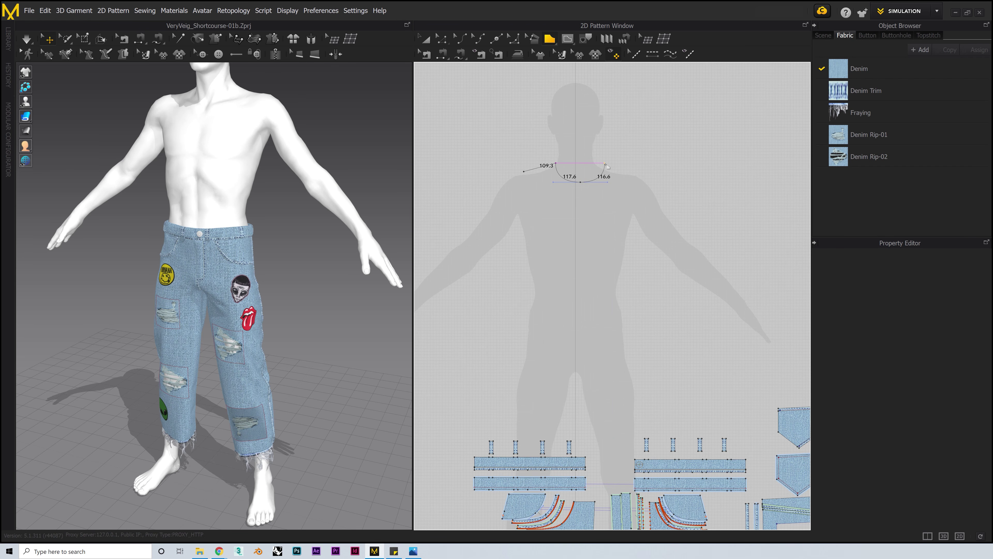
click(637, 171)
drag(626, 215, 637, 238)
key(ctrl+z)
drag(630, 230, 649, 261)
click(630, 230)
click(524, 332)
click(520, 230)
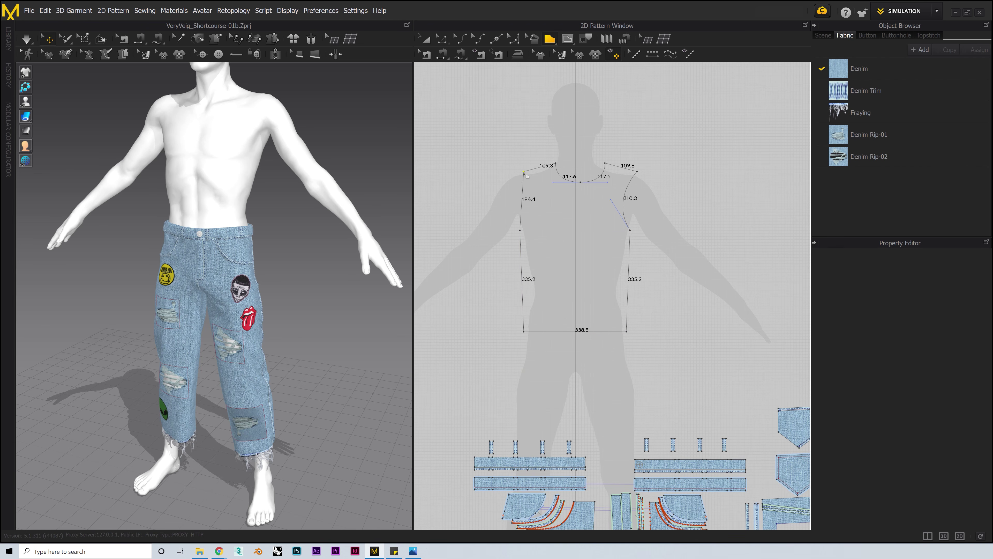
click(524, 172)
Curve the straight armhole edge of the torso pattern inward to mirror the opposite armhole.
key(z)
mouse_move(522, 200)
mouse_down()
mouse_move(542, 207)
mouse_move(512, 206)
mouse_up()
key(a)
click(515, 40)
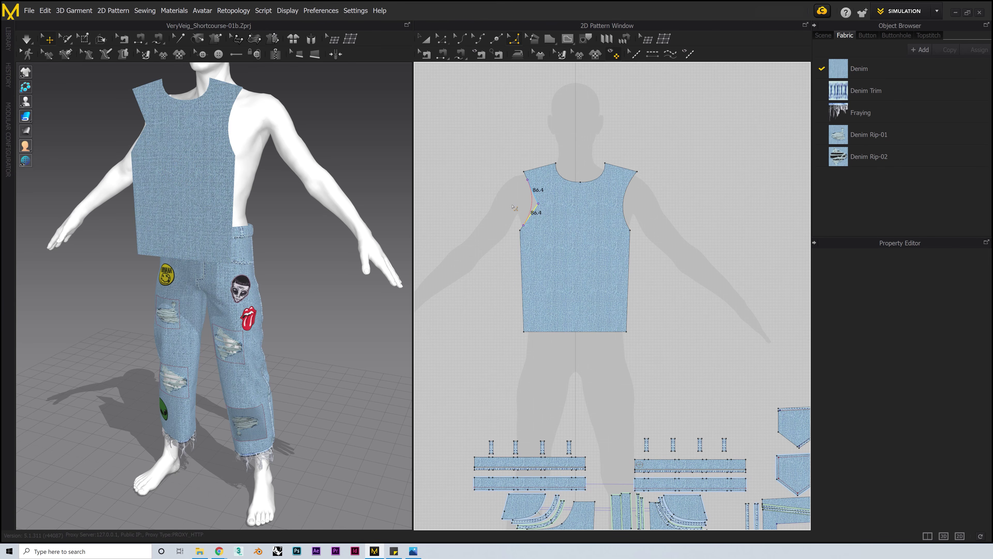
key(z)
click(536, 211)
Fine-tune the torso pattern's underarm and shoulder points so both armholes match.
click(630, 228)
drag(630, 230, 631, 232)
key(c)
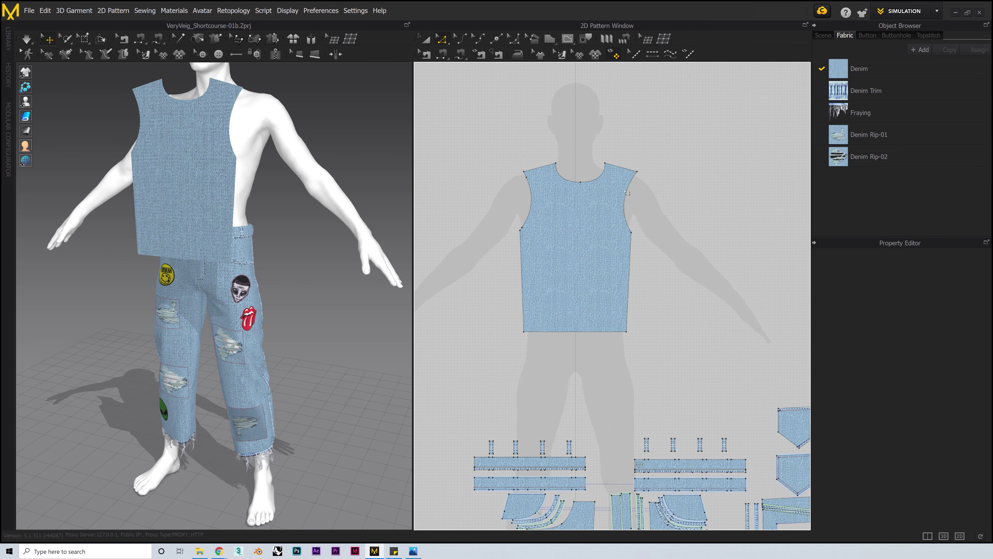
click(523, 230)
drag(521, 172, 515, 165)
scroll(525, 174, up, 5)
scroll(491, 193, down, 5)
click(491, 194)
drag(616, 248, 618, 250)
Add a new fabric and name it Hoody_Main.
click(426, 39)
right_drag(297, 221, 344, 206)
middle_drag(344, 206, 349, 260)
click(573, 239)
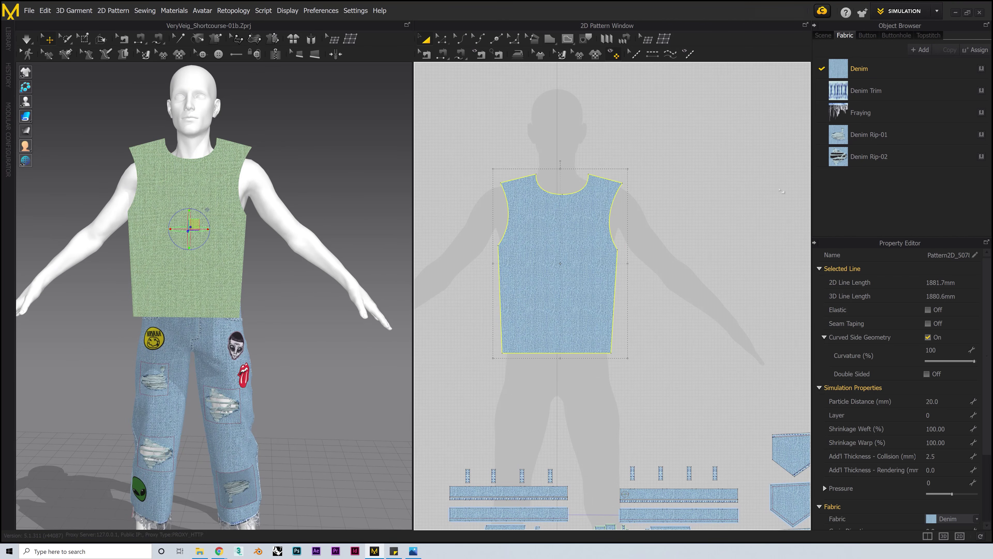
click(922, 50)
double_click(880, 179)
drag(880, 179, 872, 179)
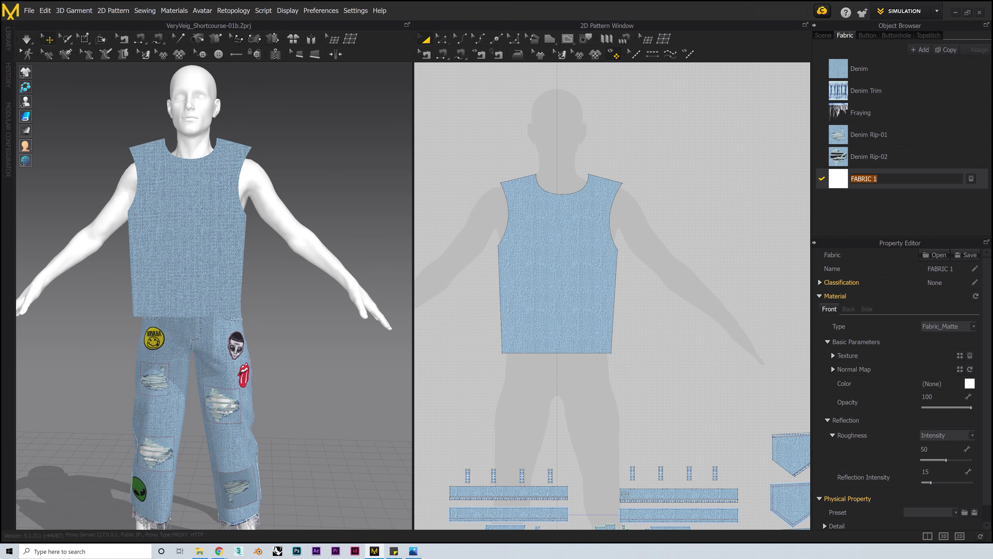
text(Hoody_Main)
key(Return)
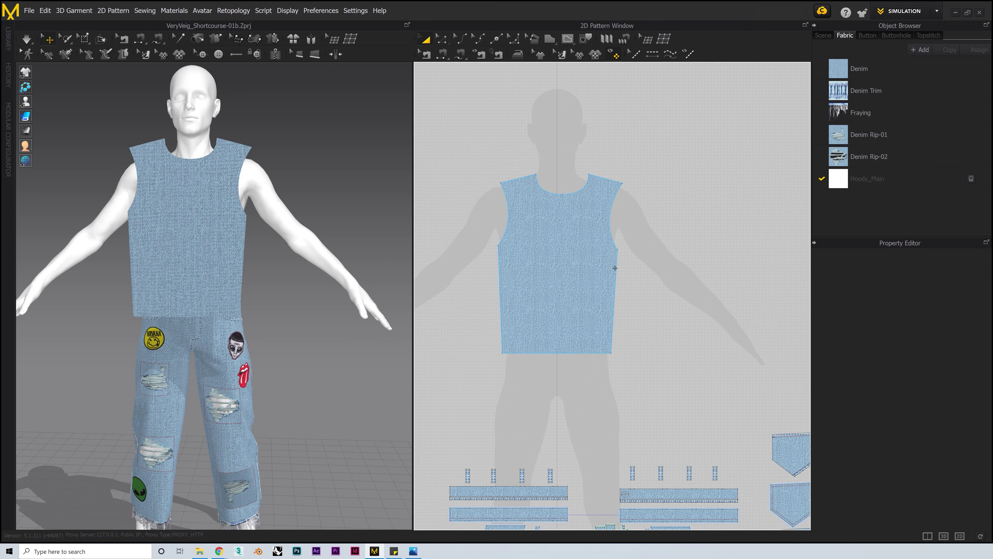
Assign the Hoody_Main fabric to the torso pattern.
click(610, 269)
click(971, 179)
click(637, 240)
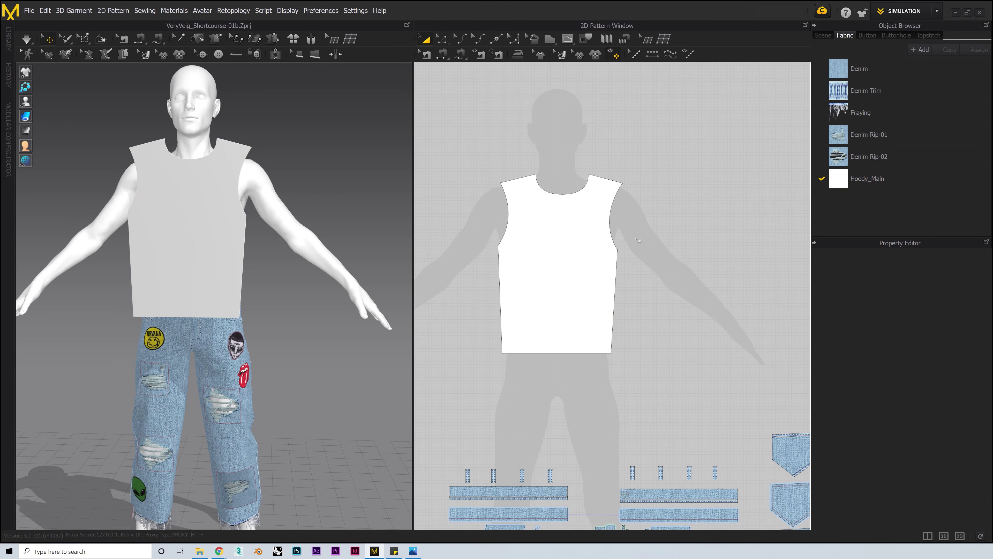
Clone the torso pattern as a symmetric pattern with sewing and place it beside the original as the back piece.
right_drag(370, 263, 312, 253)
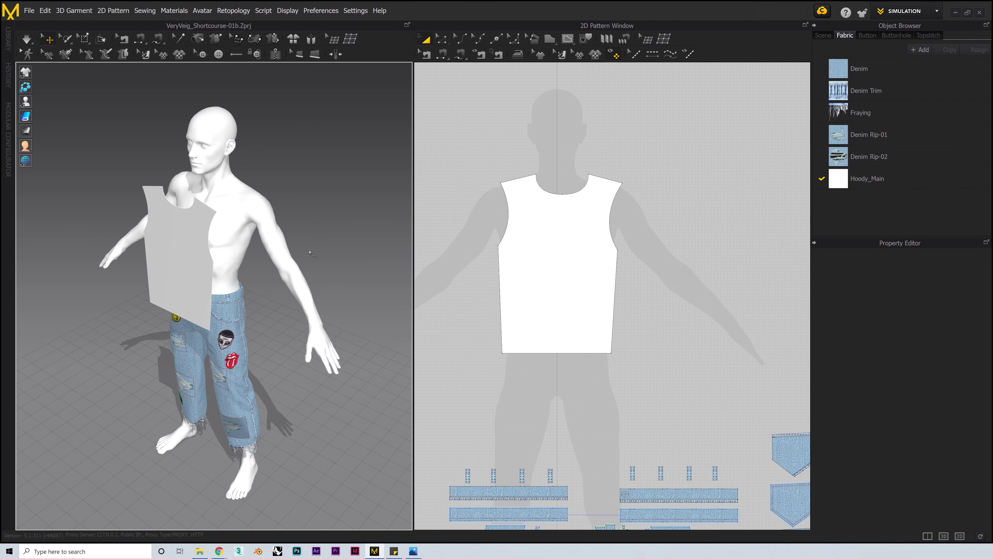
click(599, 280)
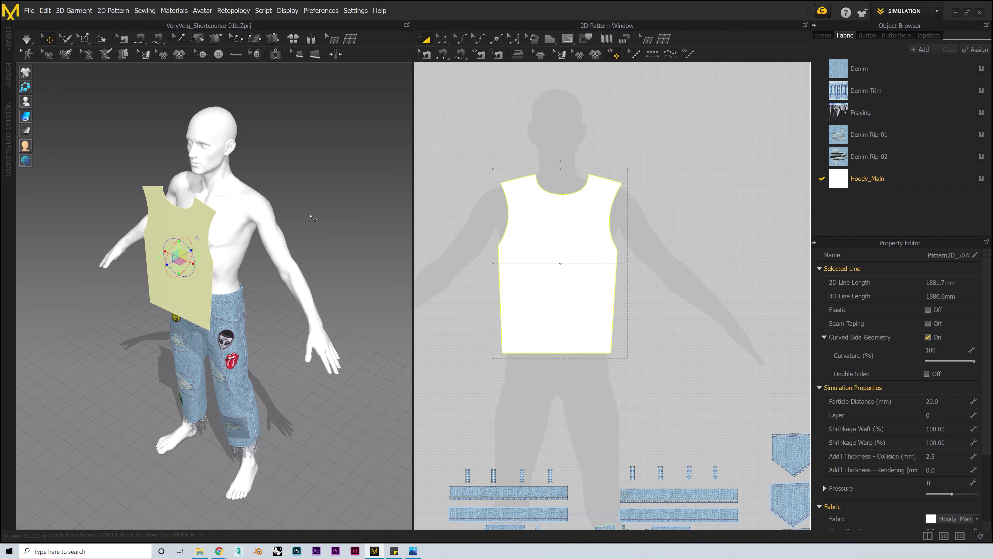
right_click(598, 237)
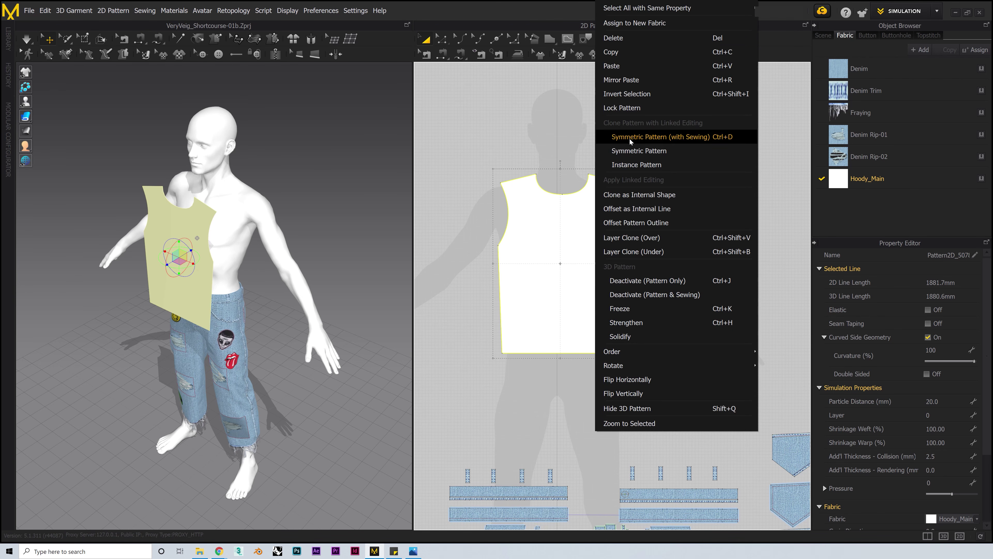
click(636, 137)
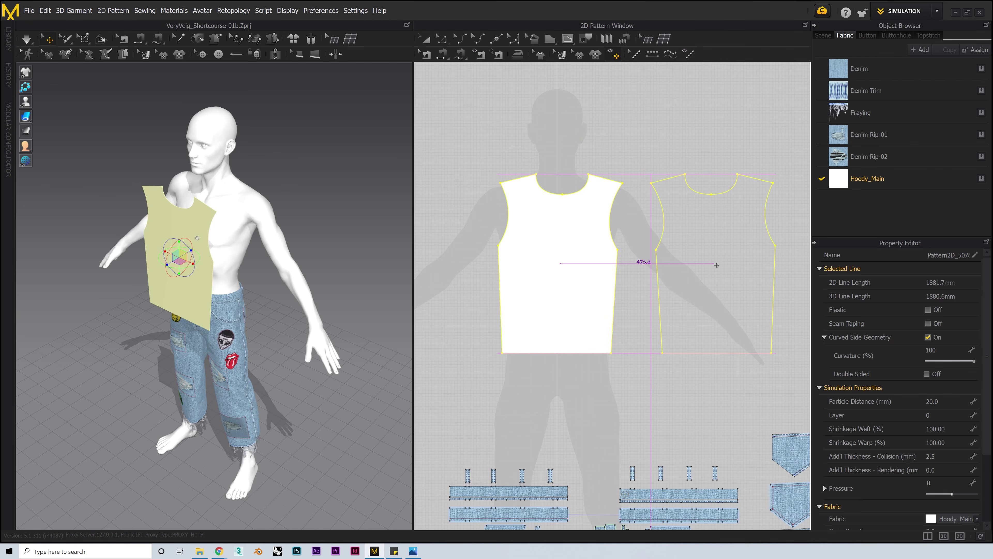
click(641, 262)
Position the cloned back piece behind the avatar's torso, facing the front piece.
drag(230, 321, 341, 306)
right_drag(332, 306, 368, 352)
drag(237, 231, 124, 219)
key(2)
drag(232, 295, 215, 295)
click(318, 237)
right_drag(325, 238, 291, 247)
Sew the front and back torso pieces together along the shoulder edges.
click(440, 43)
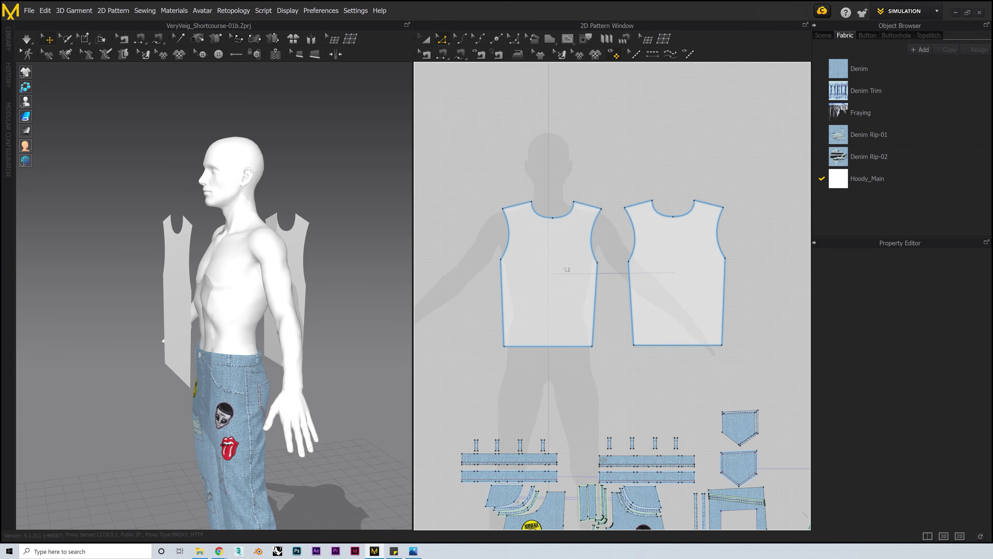
mouse_move(149, 296)
right_down()
mouse_move(185, 303)
mouse_move(153, 297)
right_up()
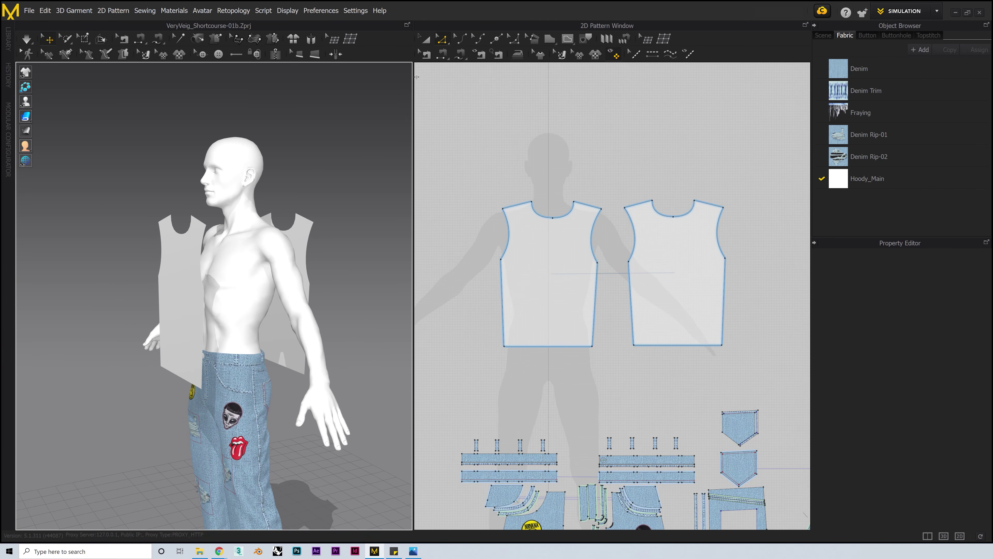
click(449, 55)
click(588, 205)
click(639, 204)
right_drag(251, 227, 235, 271)
click(177, 219)
Sew both side seams between the front and back torso pieces and simulate the top.
click(247, 306)
click(306, 304)
right_drag(212, 313, 284, 300)
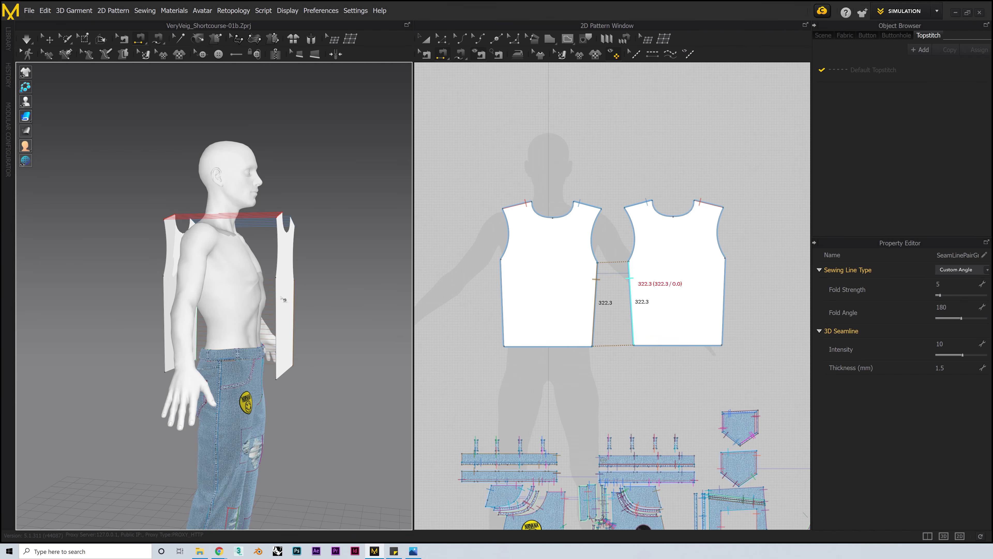
click(164, 309)
click(291, 313)
key(2)
click(26, 39)
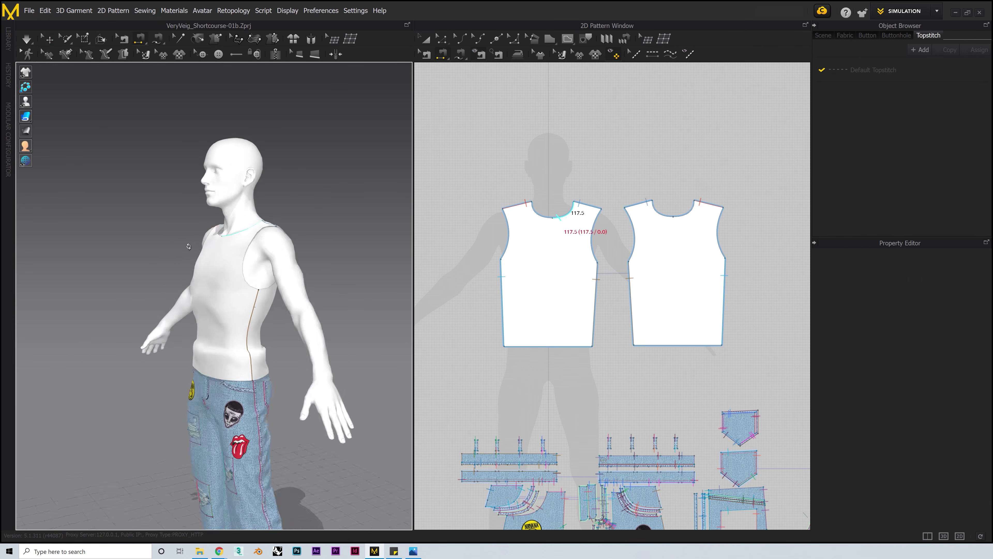
Change the Hoody_Main fabric colour to a light beige.
right_drag(187, 244, 298, 271)
click(425, 39)
click(880, 179)
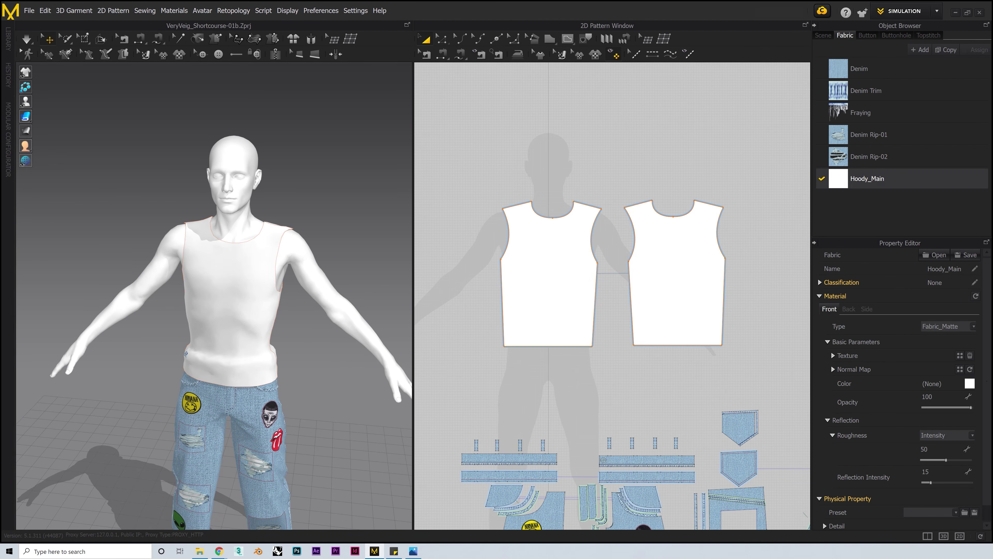
click(970, 384)
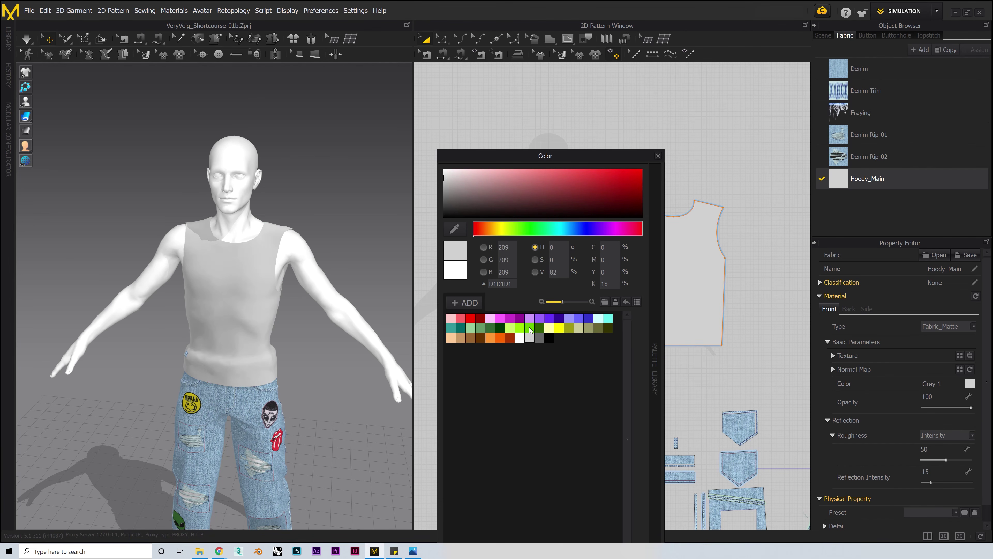
click(490, 208)
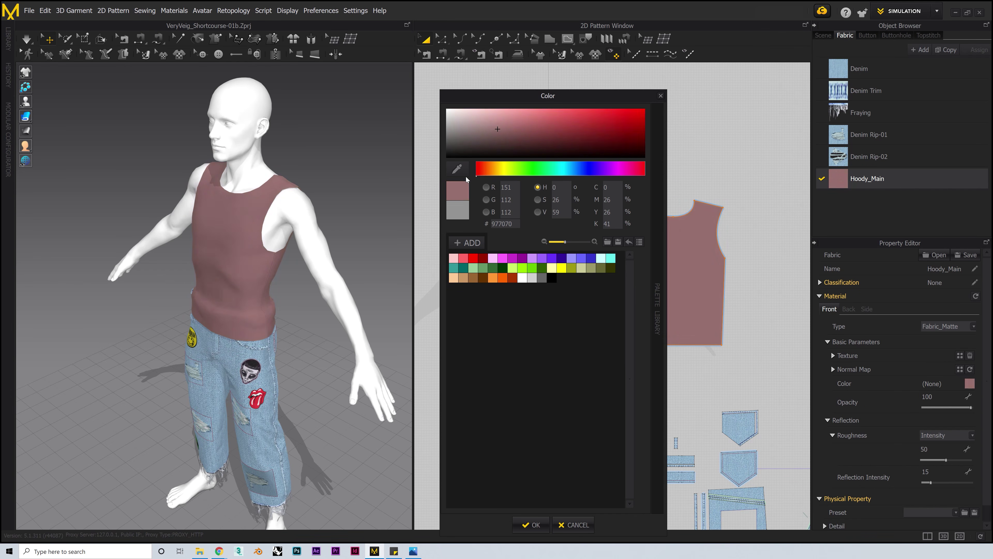
click(499, 169)
click(490, 169)
click(489, 120)
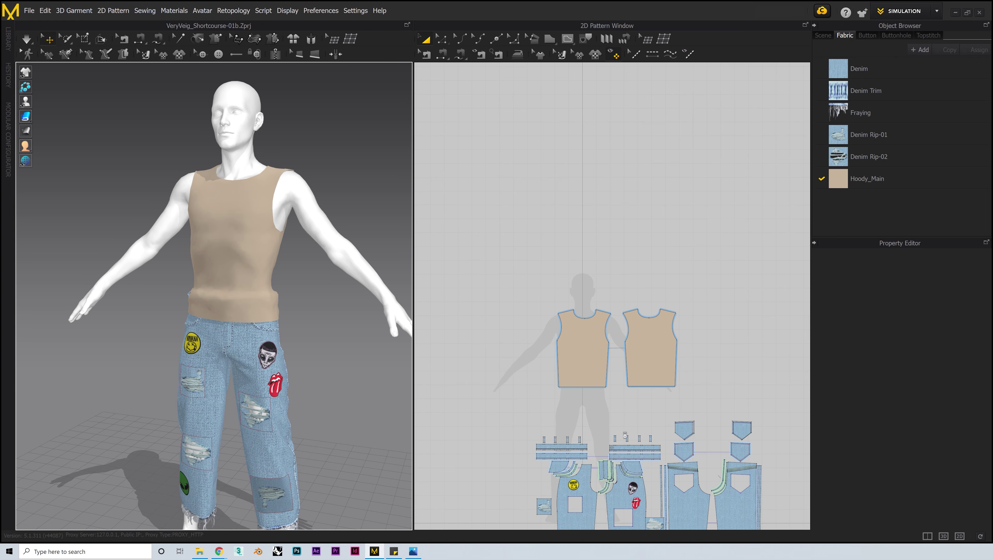
Select all the jeans patterns and freeze them.
scroll(625, 435, down, 2)
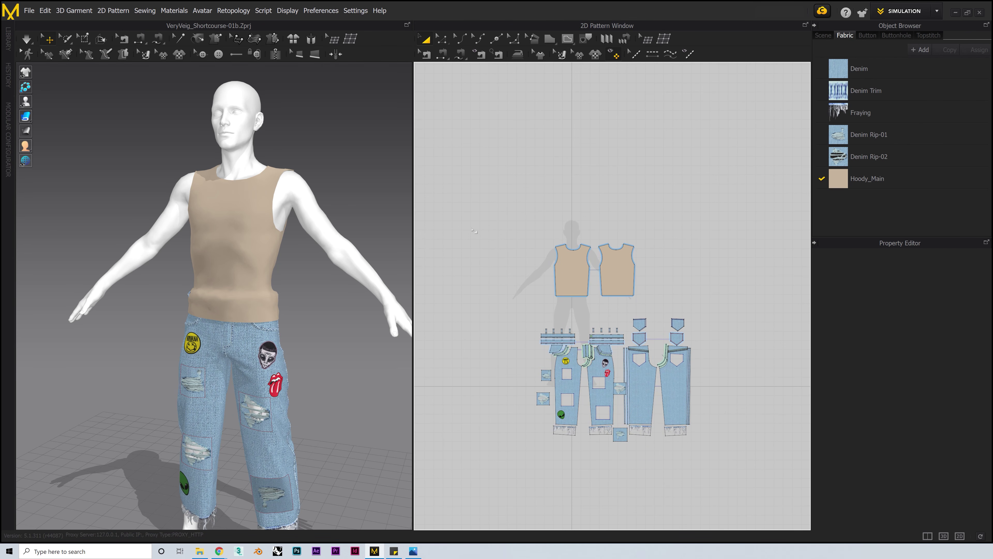
drag(511, 455, 511, 454)
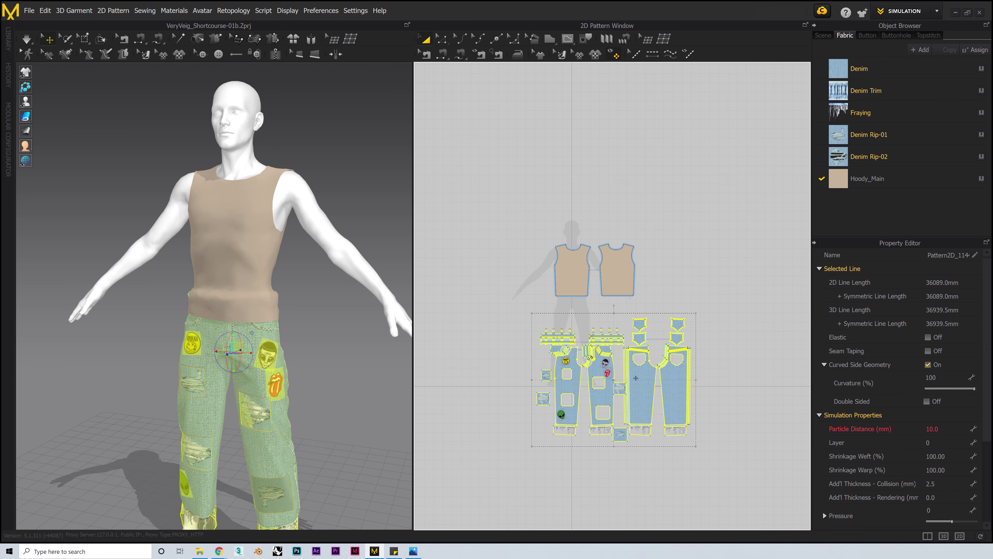
right_click(637, 377)
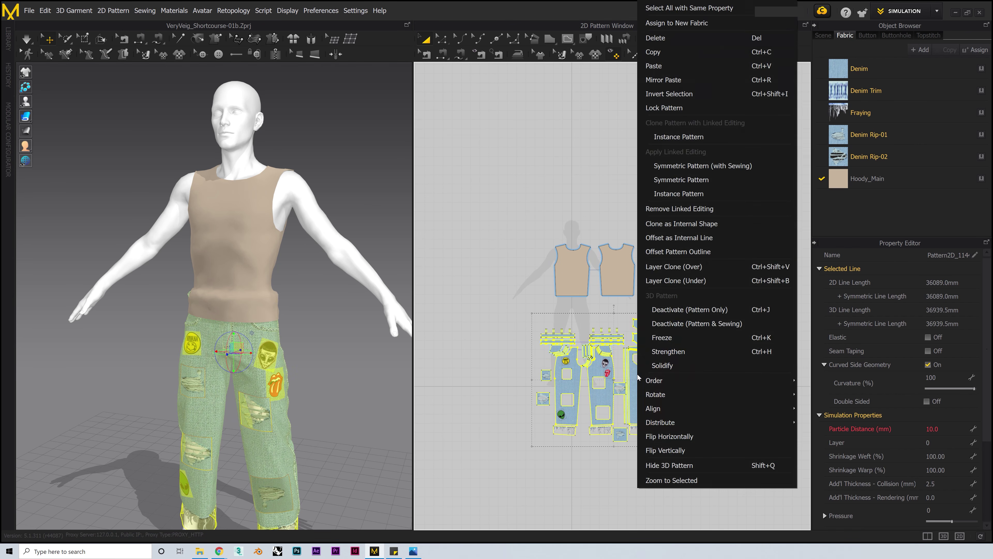
click(663, 340)
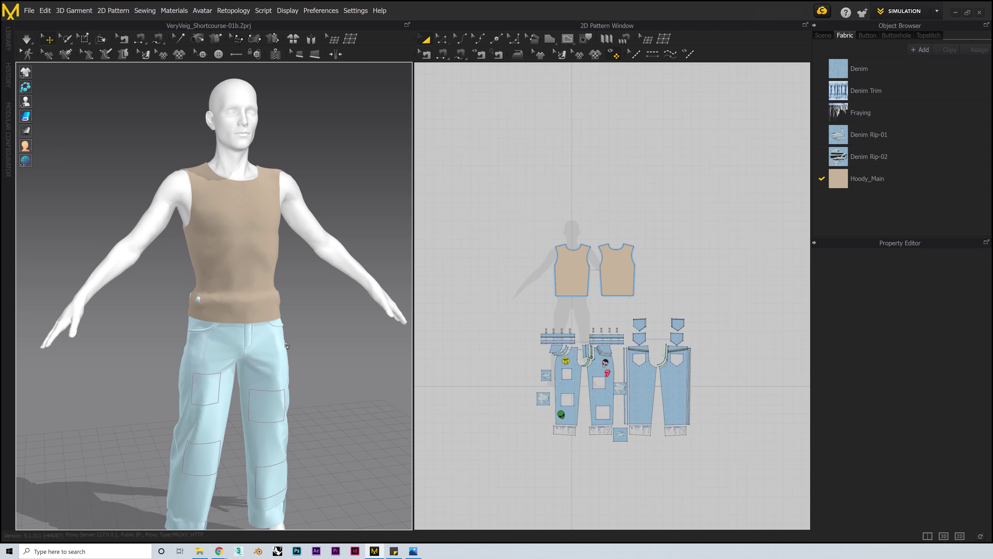
Simulate the top and pull its hem down over the waistband of the jeans.
key(space)
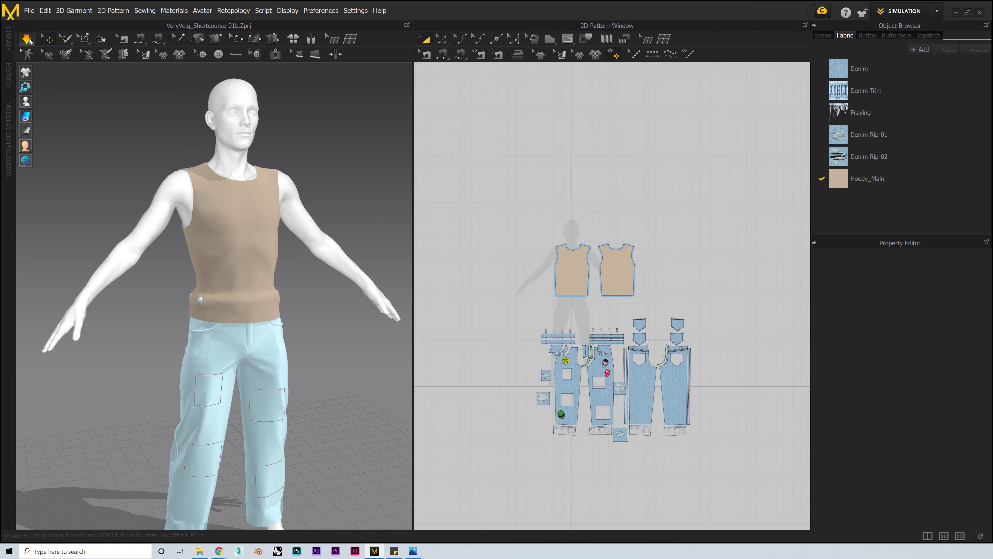
drag(197, 297, 177, 342)
right_drag(232, 339, 203, 318)
click(253, 345)
drag(198, 320, 217, 333)
click(235, 346)
right_drag(235, 346, 274, 352)
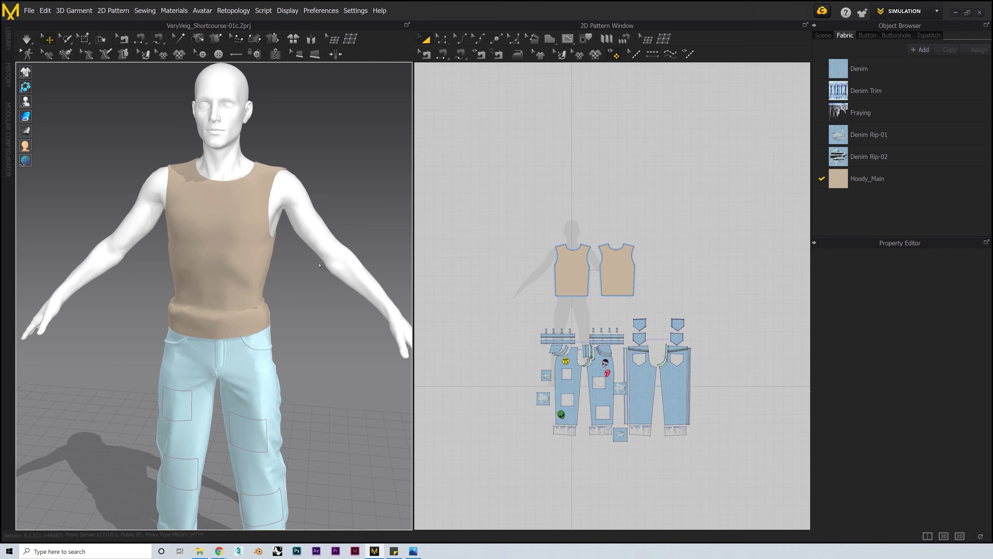
Widen the front torso pattern by moving both side edges outward, and simulate the looser top.
scroll(584, 285, up, 3)
key(z)
scroll(539, 243, up, 2)
drag(514, 260, 502, 261)
drag(613, 289, 625, 289)
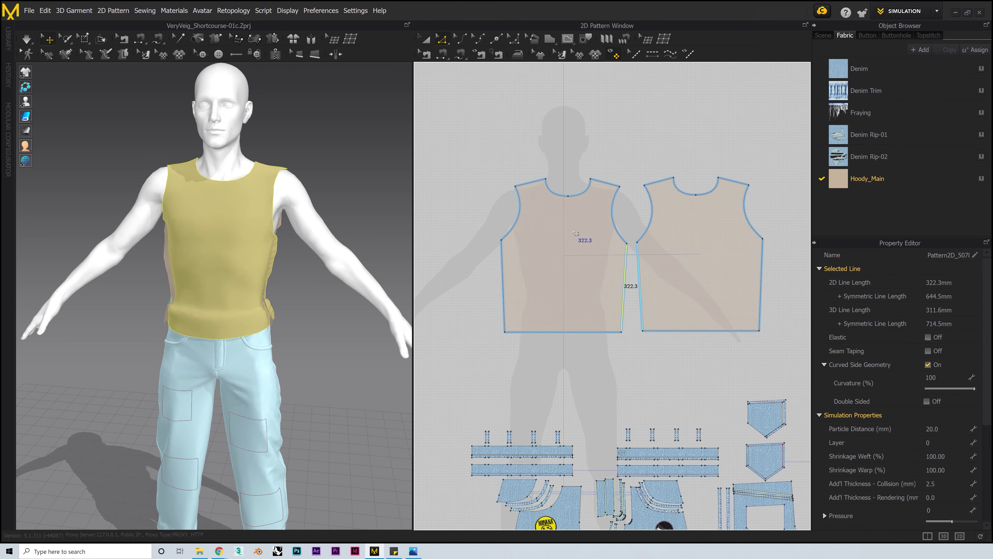
scroll(575, 235, down, 2)
middle_drag(575, 236, 533, 236)
click(26, 39)
click(276, 321)
right_drag(158, 335, 211, 315)
click(188, 309)
right_drag(336, 250, 274, 263)
Move the back torso pattern further away from the front pattern.
key(a)
drag(625, 264, 668, 265)
key(2)
Enlarge the front neckline by moving its two end points outward and lowering its centre point.
click(442, 38)
scroll(507, 186, up, 3)
drag(510, 192, 501, 194)
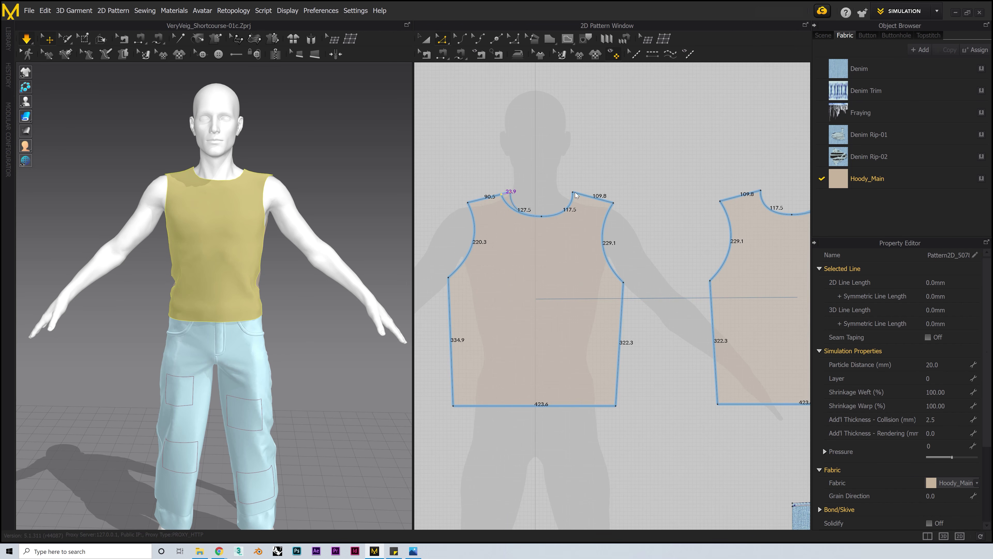
drag(573, 192, 581, 194)
drag(541, 216, 541, 222)
right_drag(290, 254, 325, 256)
drag(541, 222, 541, 228)
right_drag(344, 253, 273, 254)
Move the front pattern's underarm points outward and down, and its hem corners outward.
click(629, 280)
drag(624, 282, 633, 291)
drag(448, 277, 436, 288)
scroll(492, 296, down, 2)
drag(592, 385, 602, 385)
drag(460, 385, 452, 384)
click(333, 250)
right_drag(332, 250, 282, 252)
Extend the front pattern's shoulder tips outward, lower the underarm points to deepen the armholes, and stop the simulation.
drag(590, 220, 608, 226)
drag(473, 220, 455, 225)
click(289, 252)
right_drag(290, 253, 324, 254)
drag(607, 291, 613, 319)
drag(446, 290, 447, 319)
click(27, 39)
right_drag(202, 219, 236, 235)
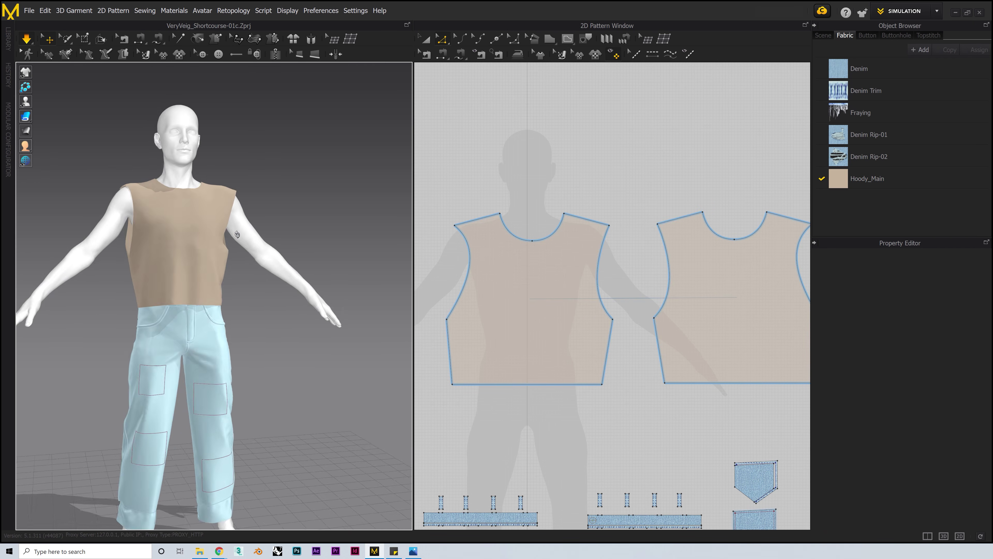
Draw a five-sided sleeve pattern beside the back piece, with a pointed cap, a first cap edge about 180 mm long and a narrow cuff.
scroll(236, 234, down, 3)
scroll(615, 161, down, 4)
scroll(614, 160, up, 2)
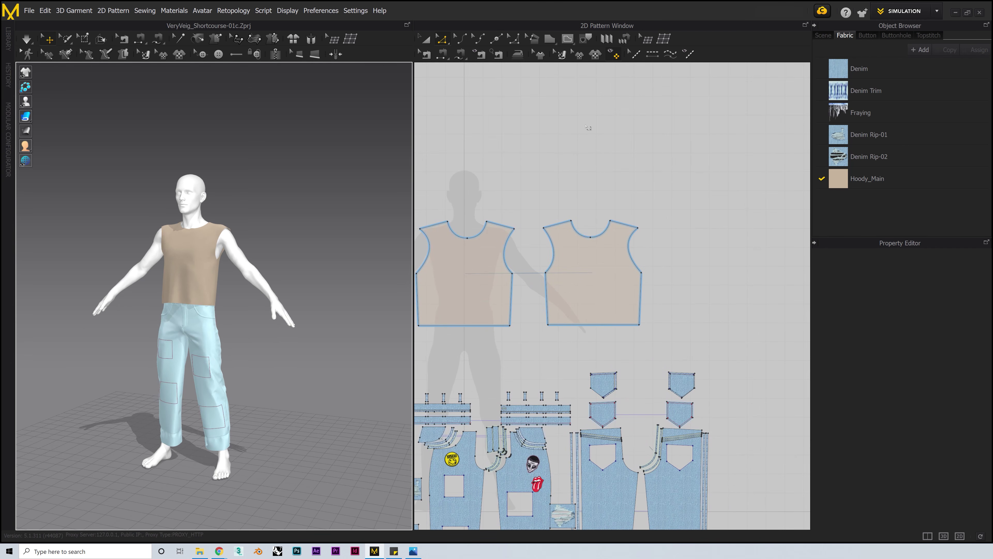
click(553, 38)
scroll(646, 216, up, 3)
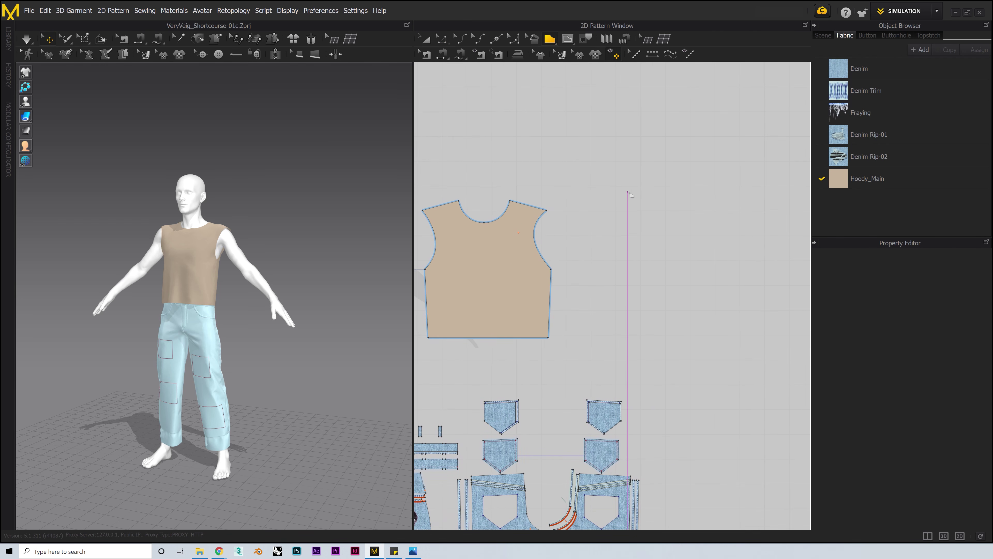
click(617, 214)
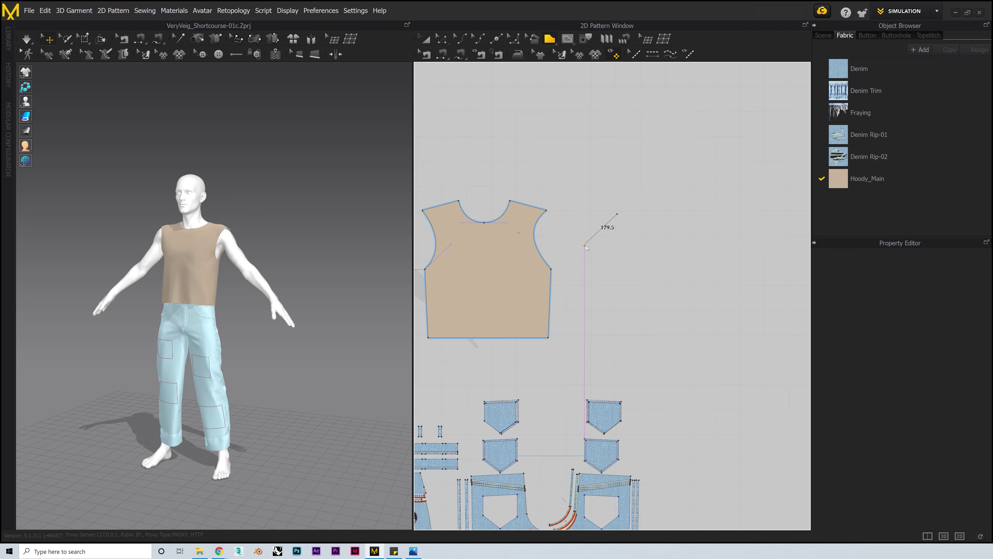
click(586, 244)
click(606, 338)
click(638, 341)
click(657, 245)
click(617, 214)
Centre the sleeve pattern's top point and round it into a curved sleeve cap.
key(a)
key(z)
drag(618, 214, 621, 214)
click(547, 131)
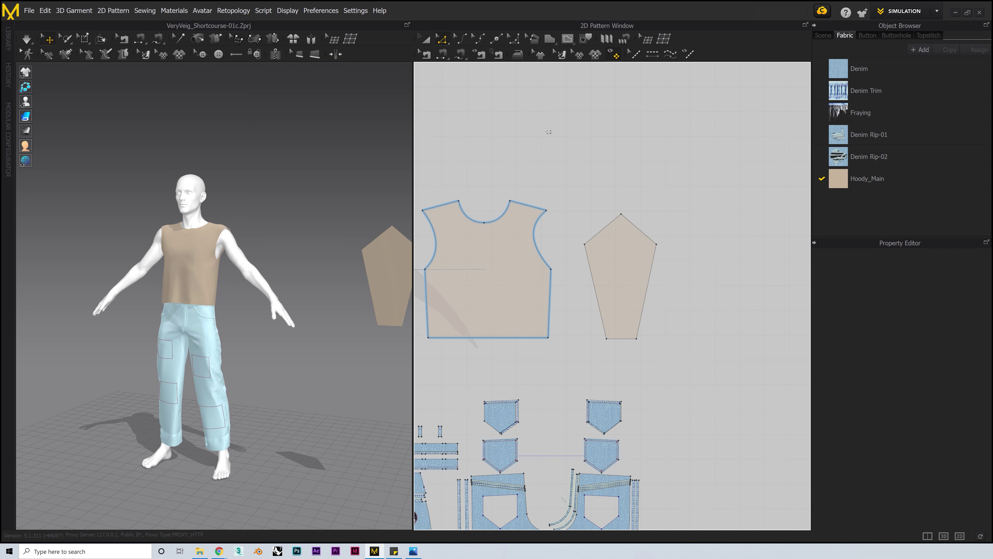
click(516, 38)
click(621, 215)
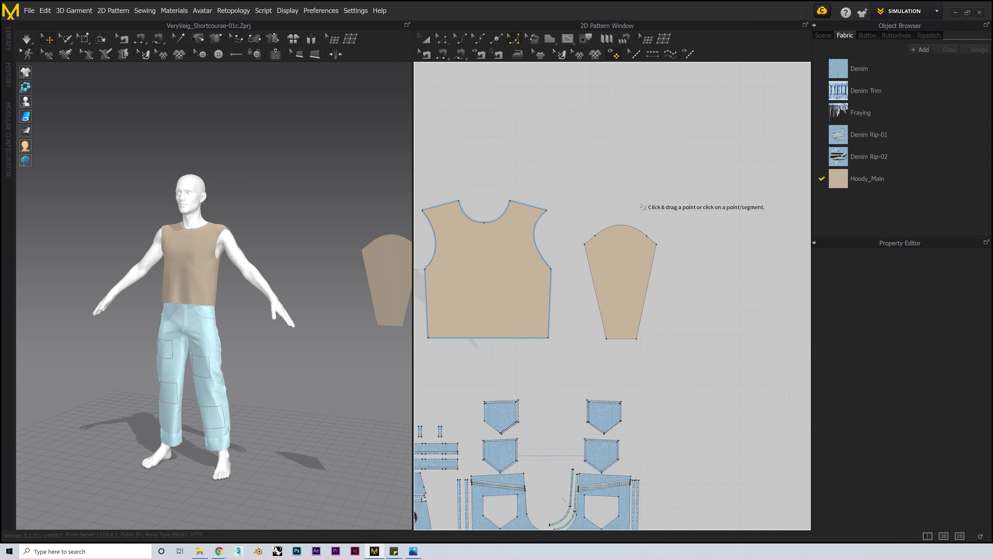
click(425, 38)
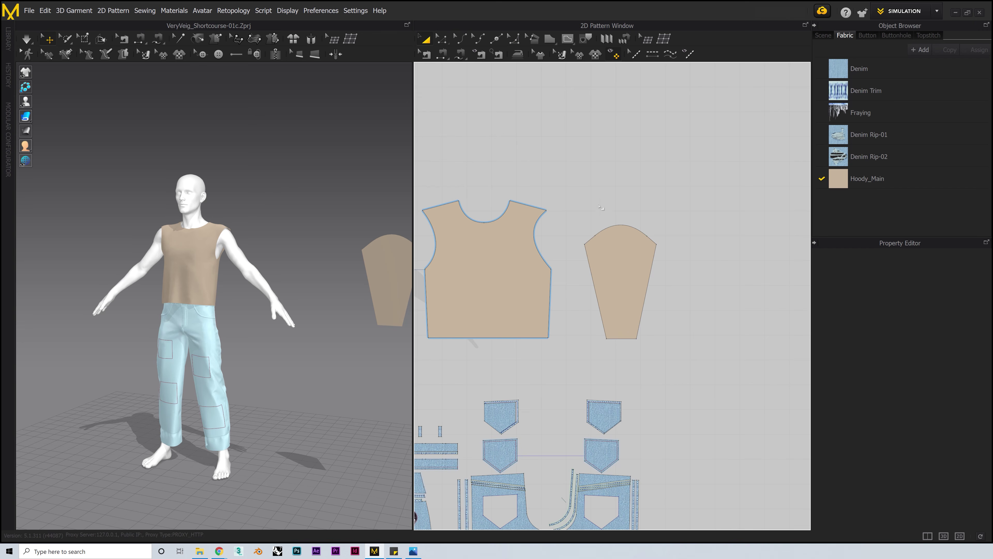
Select the sleeve pattern and move it in the 3D view from beside the avatar to its left arm.
click(619, 275)
right_drag(266, 250, 321, 282)
drag(409, 282, 267, 296)
right_drag(267, 296, 188, 289)
drag(251, 309, 282, 309)
right_drag(297, 313, 336, 321)
drag(276, 319, 266, 320)
Refine the sleeve piece's position and tilt so that it lies along the outside of the avatar's left arm.
right_drag(274, 320, 313, 298)
drag(282, 309, 277, 308)
right_drag(289, 305, 305, 337)
drag(274, 313, 266, 307)
right_drag(313, 313, 270, 305)
drag(273, 303, 269, 307)
scroll(290, 324, up, 3)
mouse_move(297, 313)
right_down()
mouse_move(281, 317)
mouse_move(304, 316)
right_up()
drag(304, 316, 294, 315)
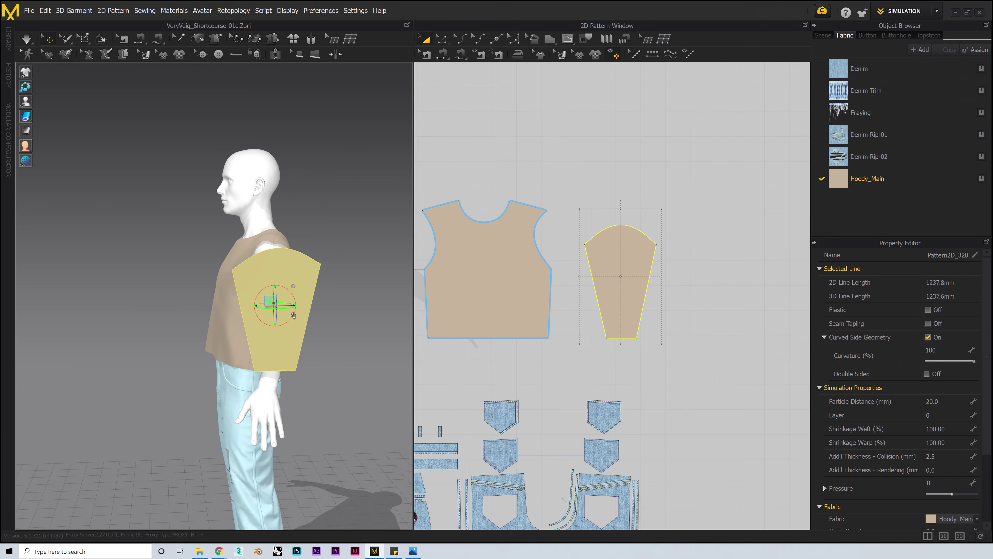
click(349, 282)
right_drag(348, 282, 386, 304)
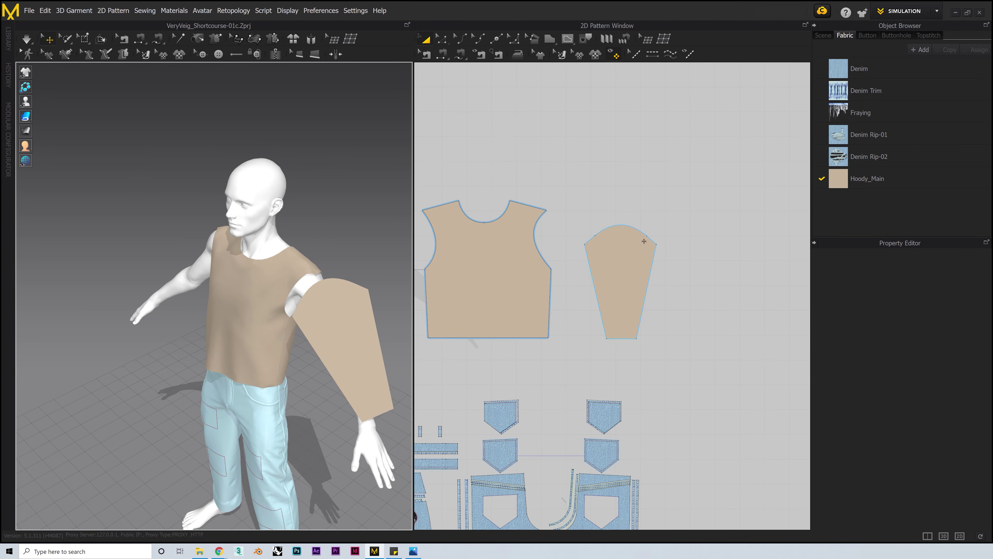
click(495, 39)
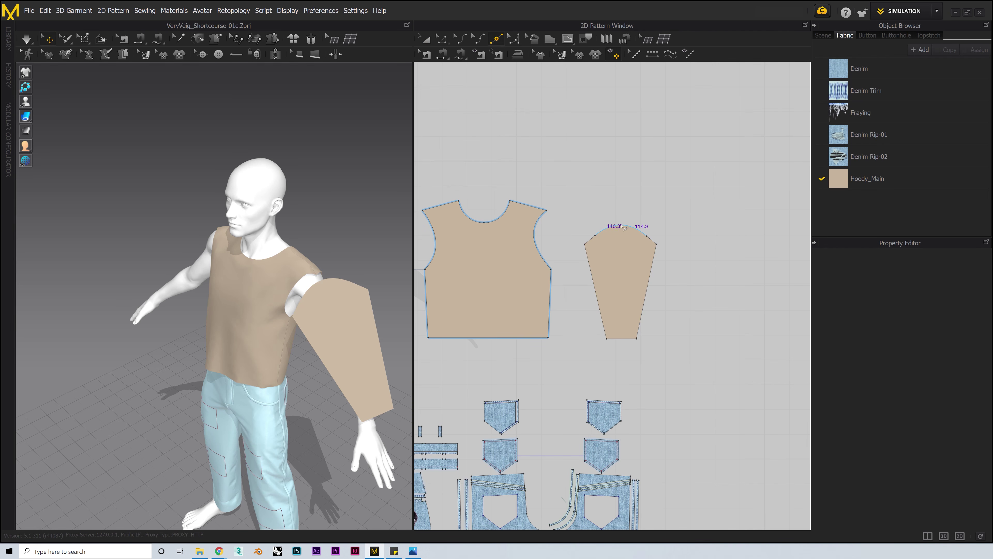
click(638, 316)
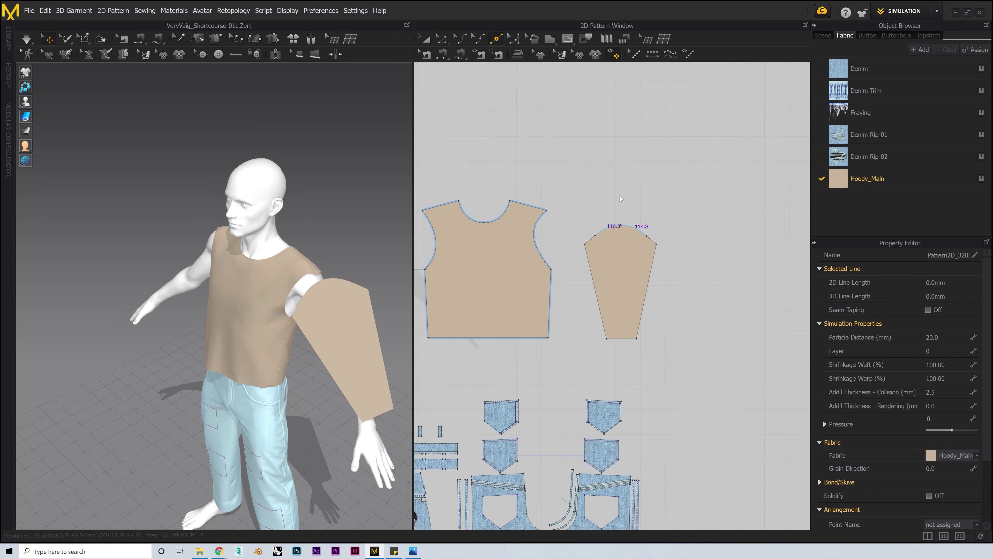
key(Escape)
Try to free-sew the left half of the sleeve cap to the armhole of the back piece nearest the sleeve.
click(443, 56)
mouse_move(461, 57)
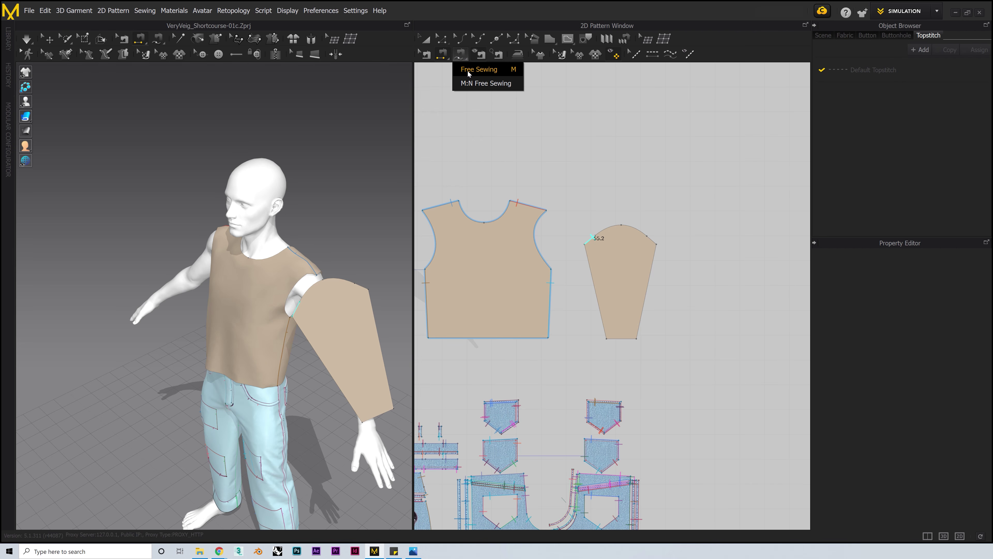
click(479, 70)
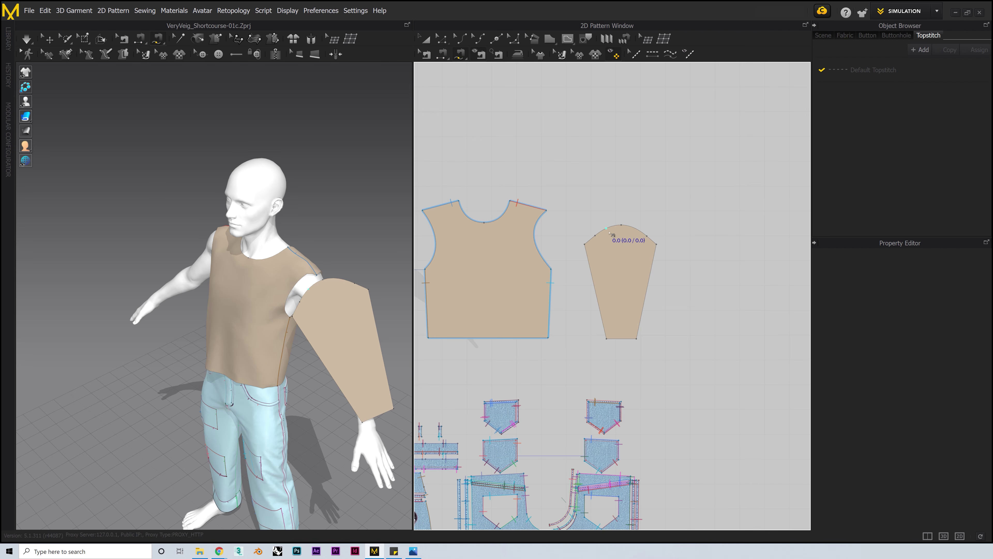
scroll(625, 225, up, 1)
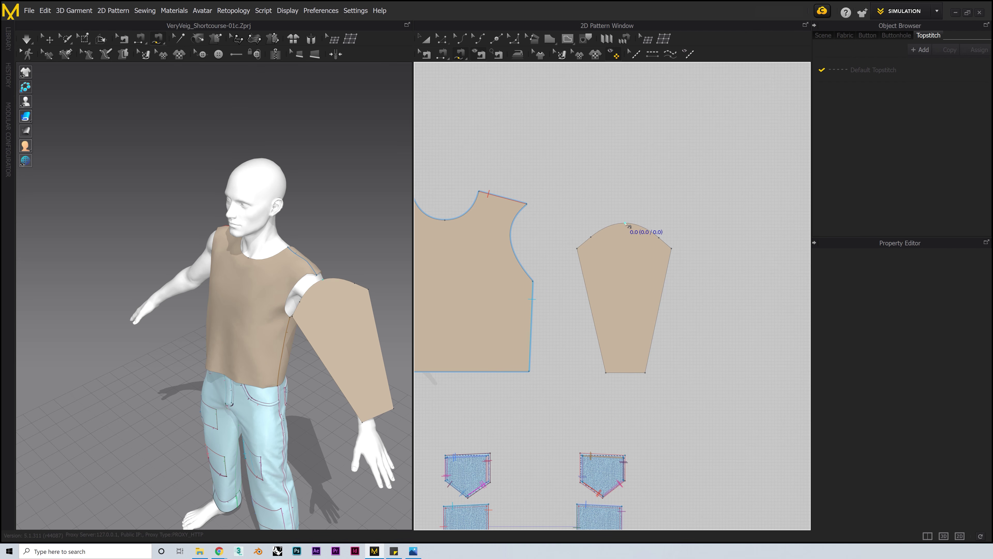
click(624, 224)
click(578, 248)
click(527, 205)
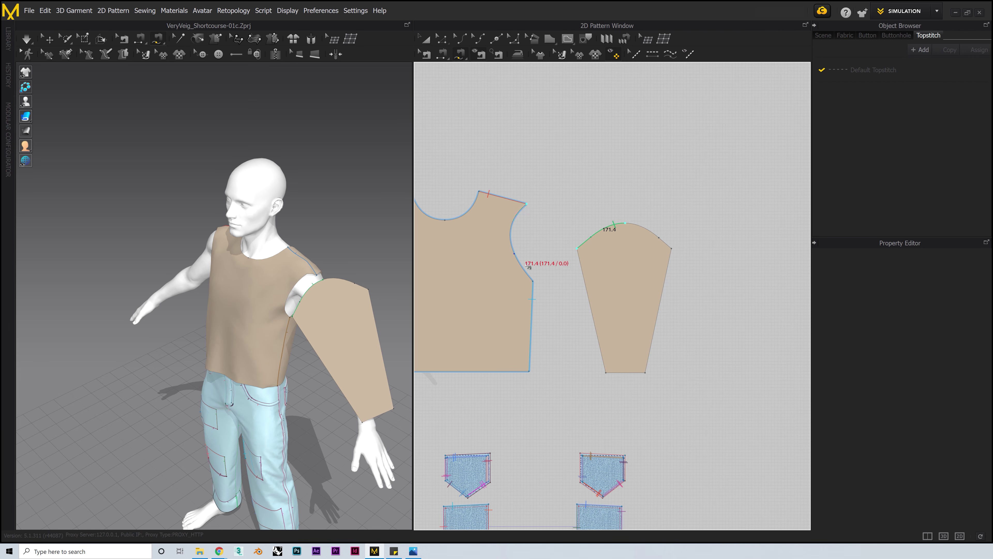
click(533, 281)
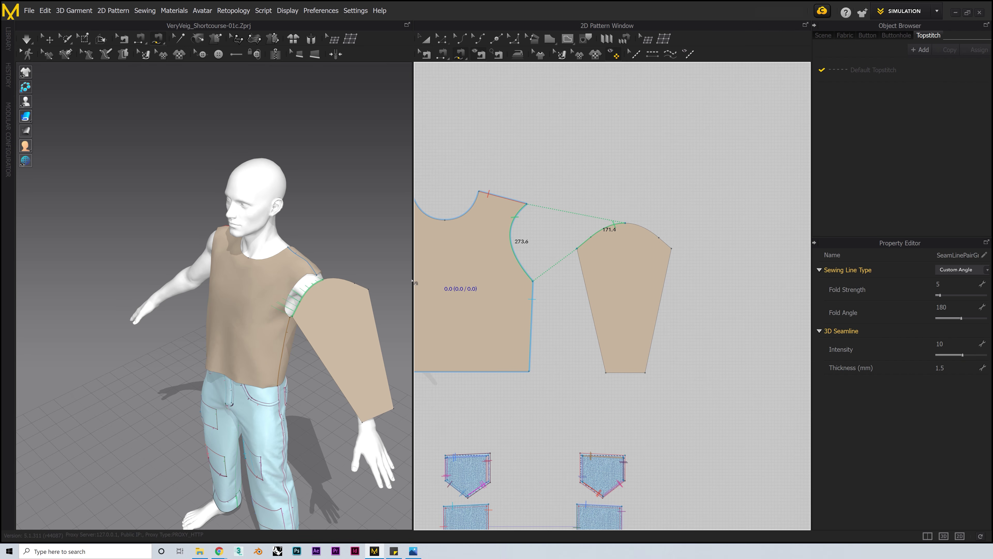
Free-sew the sleeve cap's left half to the front piece's armhole and its right half to the back piece's armhole for the avatar's left arm.
right_drag(297, 281, 338, 272)
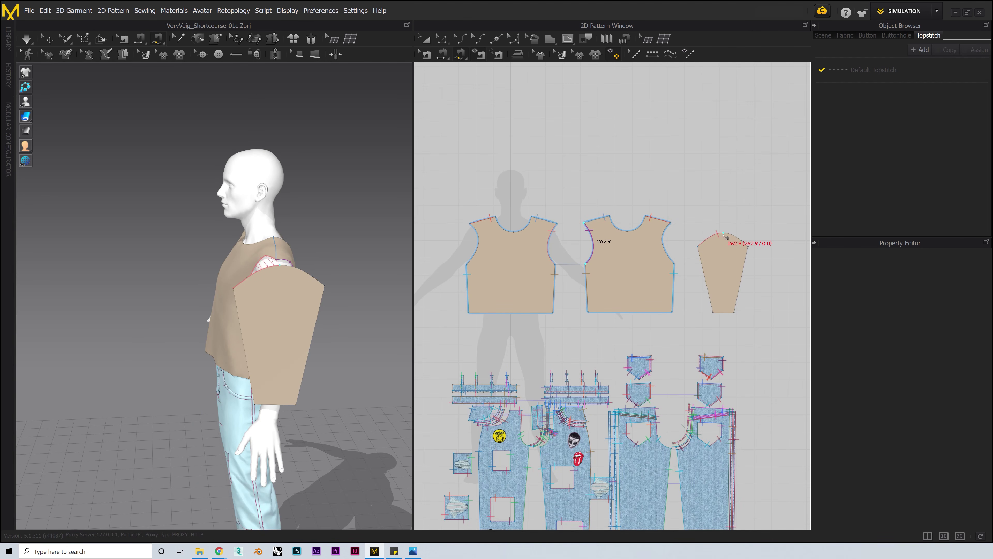
click(723, 233)
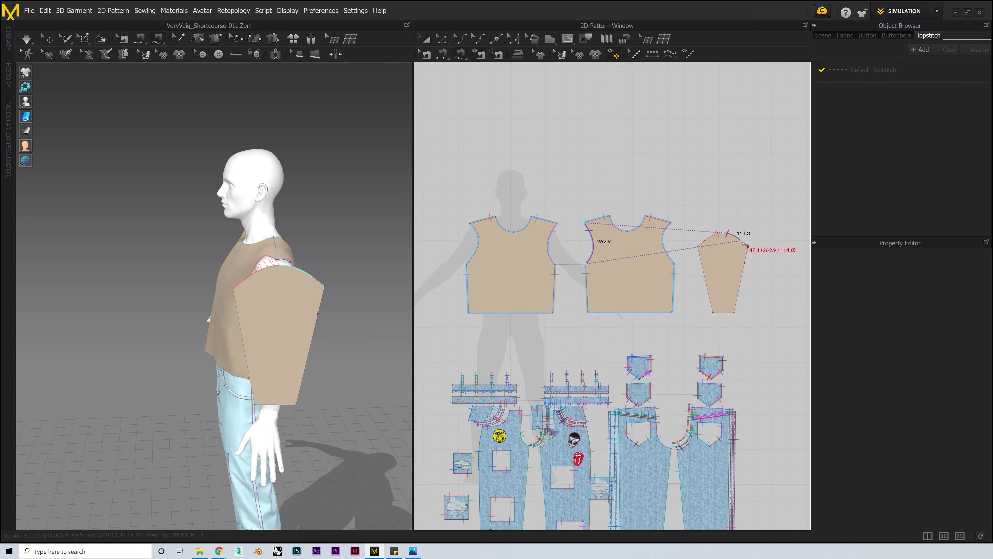
click(749, 248)
right_drag(366, 250, 378, 188)
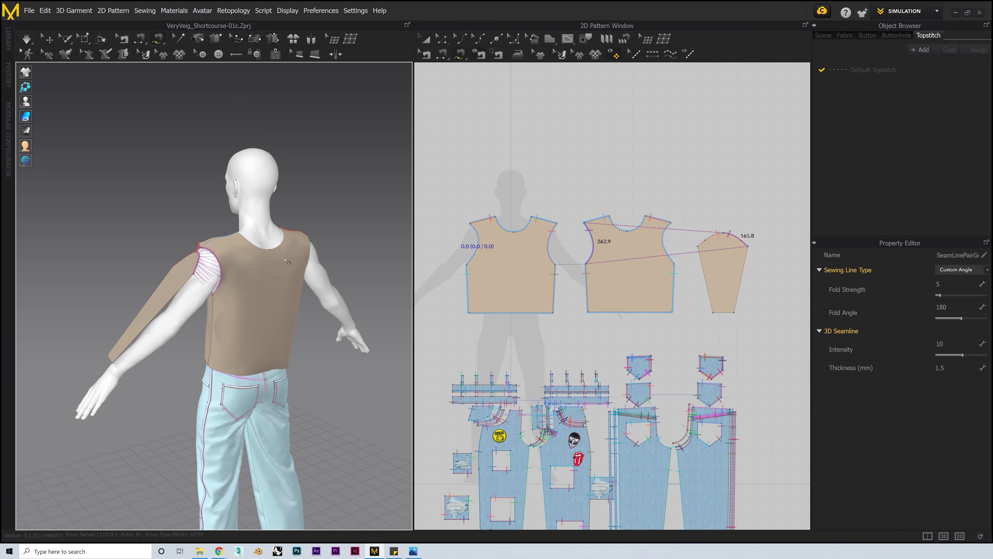
Sew the sleeve's two long side edges together, and simulate the sleeve around the avatar's arm.
click(443, 55)
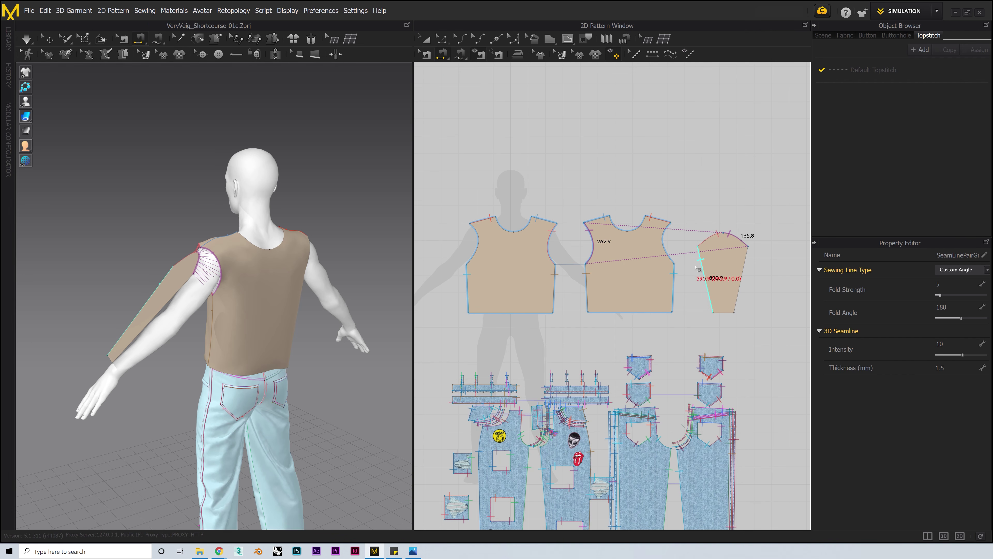
click(742, 264)
right_drag(137, 349, 166, 309)
click(27, 39)
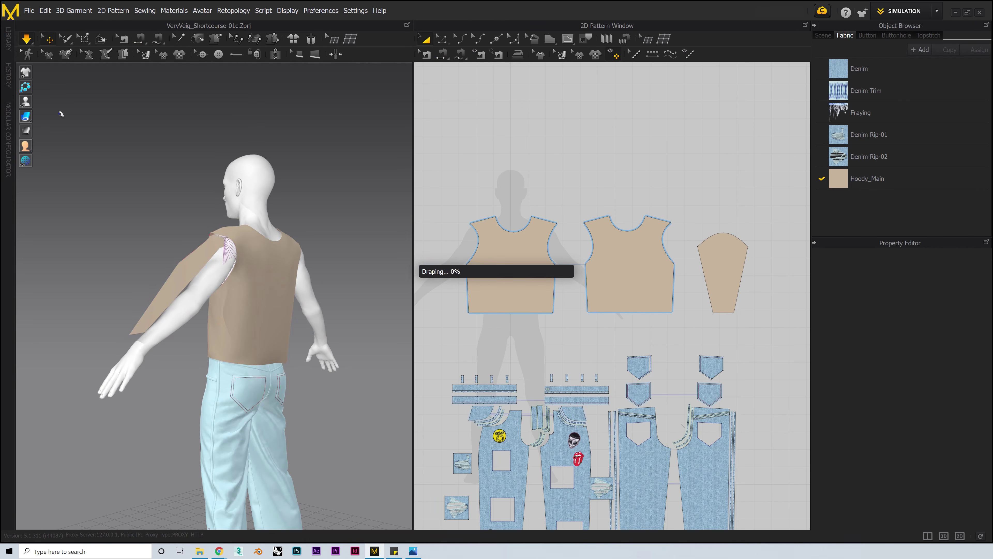
right_drag(102, 196, 295, 274)
key(space)
middle_drag(295, 274, 149, 273)
scroll(157, 266, up, 2)
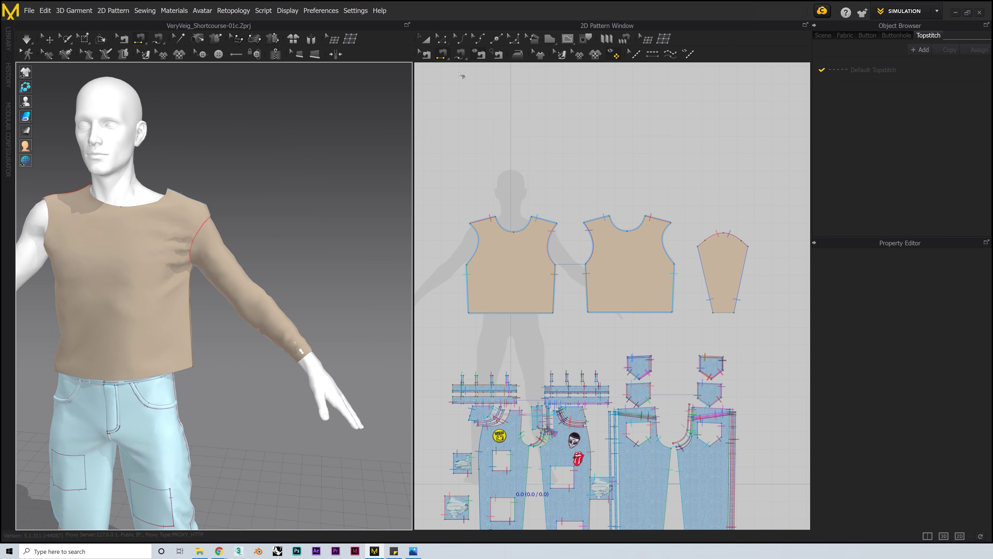
Widen the sleeve pattern by moving both underarm points outward and down and broadening its wrist edge.
click(443, 39)
scroll(758, 256, up, 3)
middle_drag(731, 236, 666, 235)
drag(668, 234, 683, 245)
drag(581, 235, 566, 245)
drag(643, 349, 599, 349)
click(563, 326)
Simulate the widened sleeve on the avatar, and stop the simulation.
click(27, 39)
right_drag(160, 173, 214, 239)
click(153, 236)
key(space)
Select the front, back and sleeve patterns together and set their particle distance to 10 mm.
click(555, 157)
middle_drag(556, 156, 575, 226)
click(426, 39)
scroll(554, 191, down, 5)
middle_drag(553, 183, 639, 193)
scroll(649, 195, down, 2)
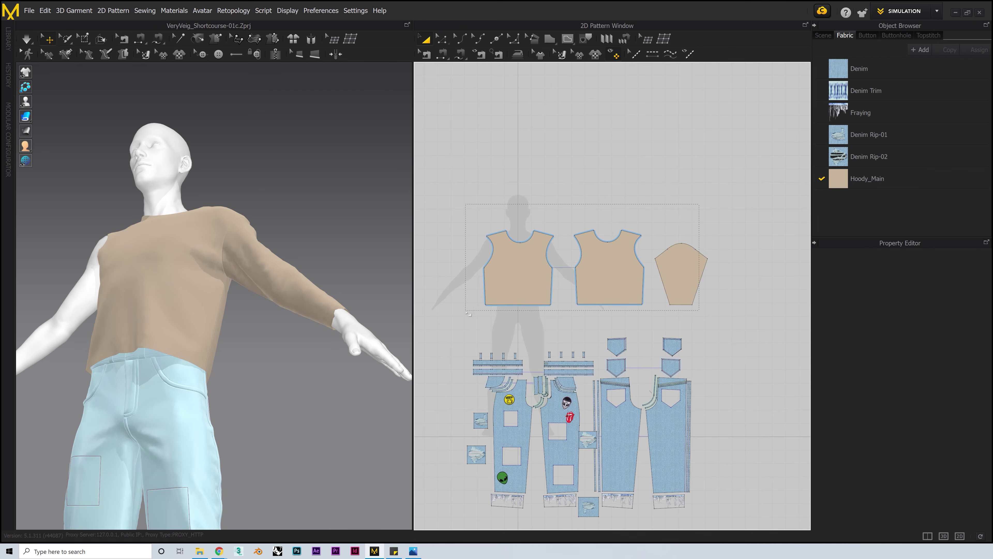
drag(469, 313, 467, 313)
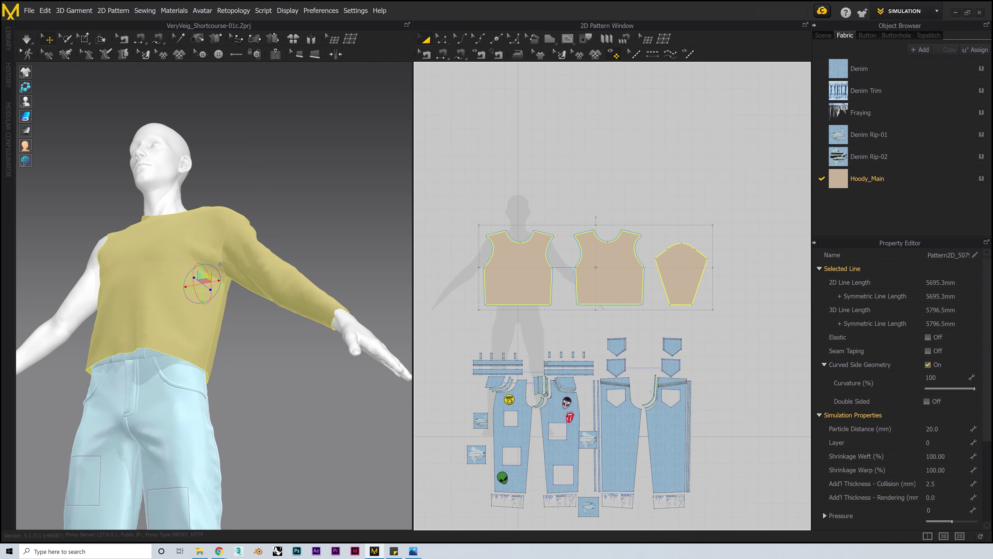
click(941, 429)
text(10)
key(Return)
Simulate the top with its finer mesh on the avatar.
click(305, 156)
right_drag(305, 156, 296, 220)
click(29, 42)
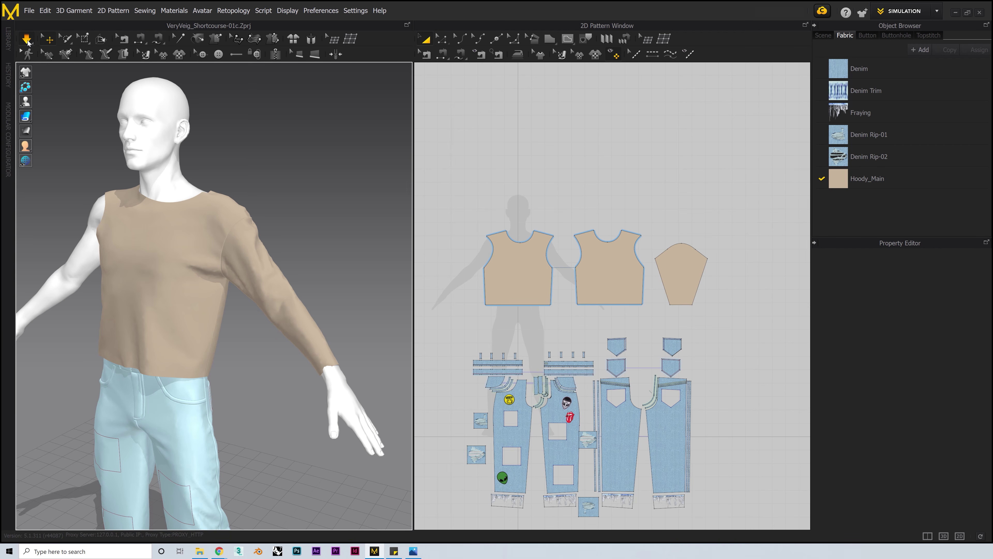
mouse_move(295, 266)
right_down()
mouse_move(228, 262)
mouse_move(288, 266)
mouse_move(301, 278)
right_up()
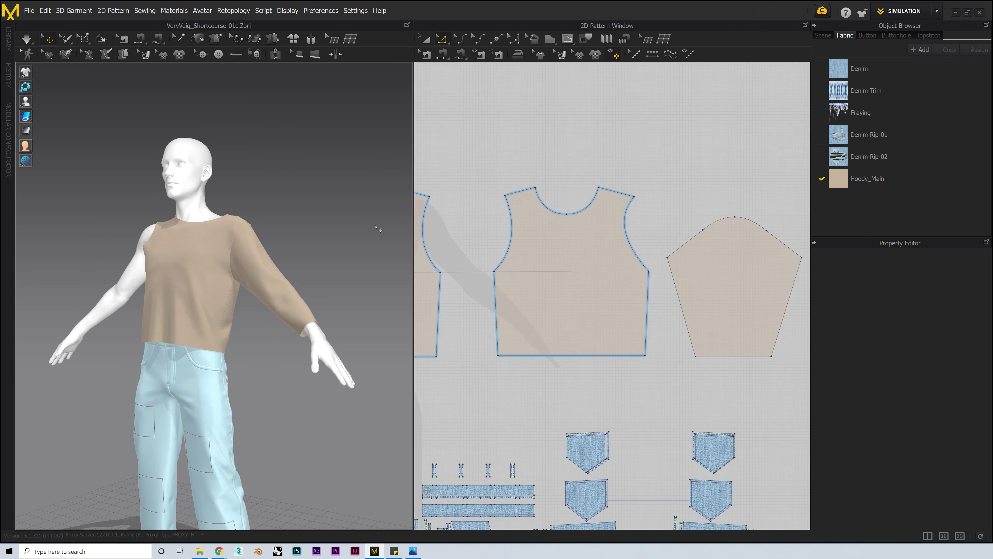
Assign the Cotton_Stretch_Sateen physical property preset to the Hoody_Main fabric.
click(872, 178)
scroll(879, 467, down, 1)
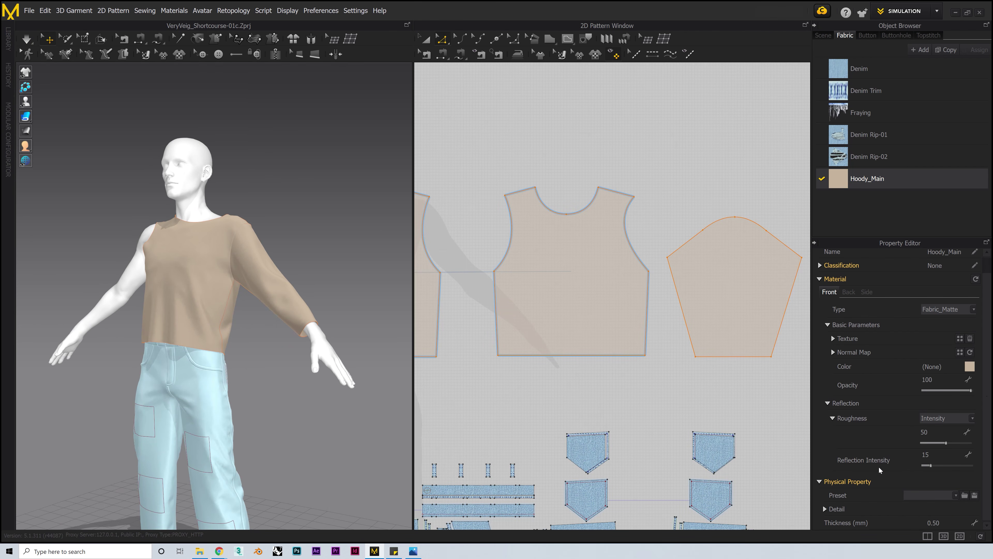
click(930, 494)
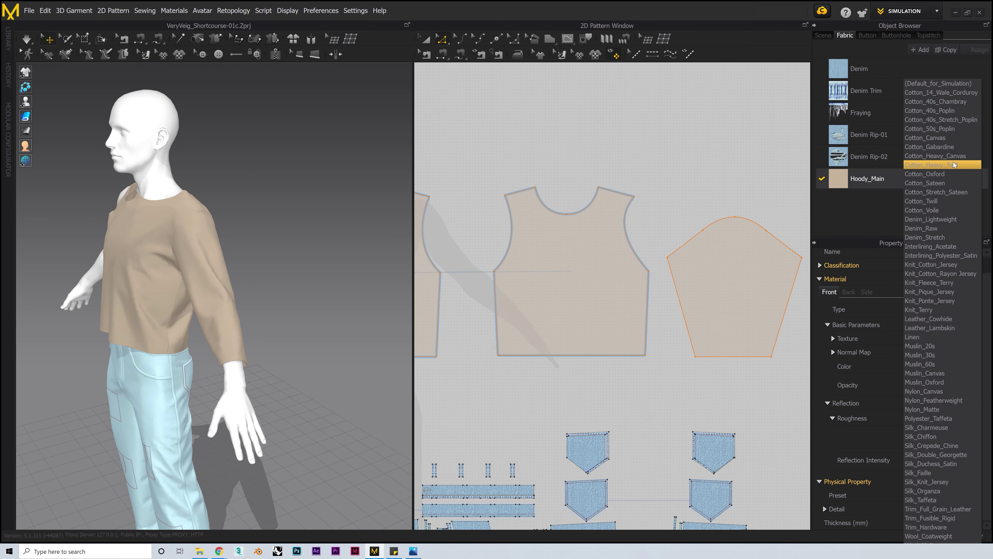
click(956, 193)
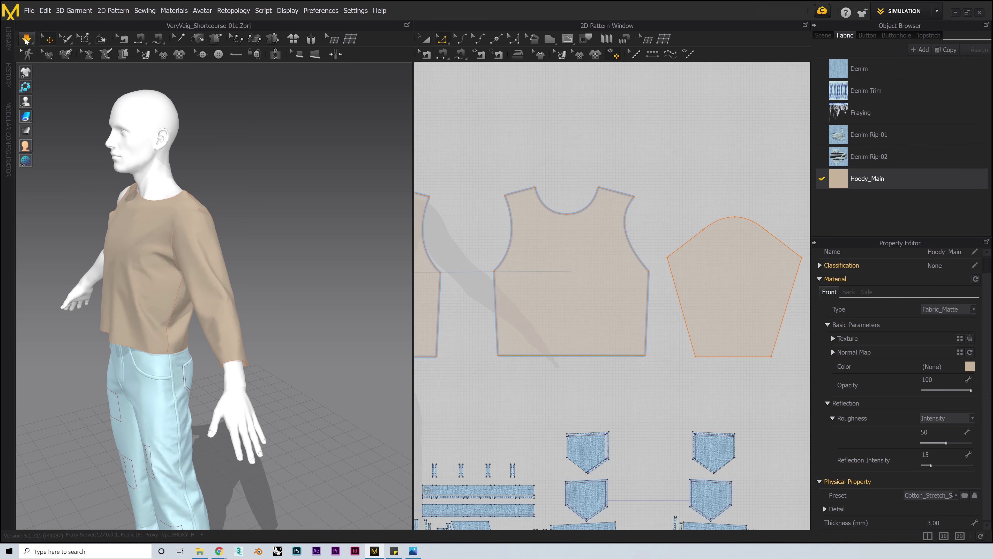
Pull the sleeve fabric into place along the arm during the simulation, and stop the simulation.
right_drag(275, 228, 344, 223)
drag(247, 279, 220, 289)
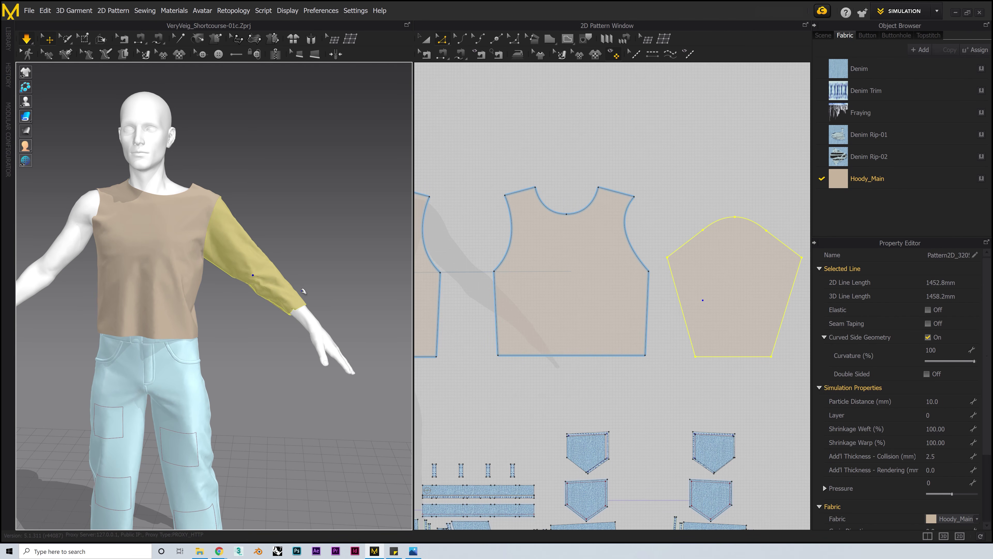
drag(308, 301, 312, 302)
click(350, 305)
right_drag(351, 306, 363, 304)
key(space)
right_drag(286, 169, 304, 181)
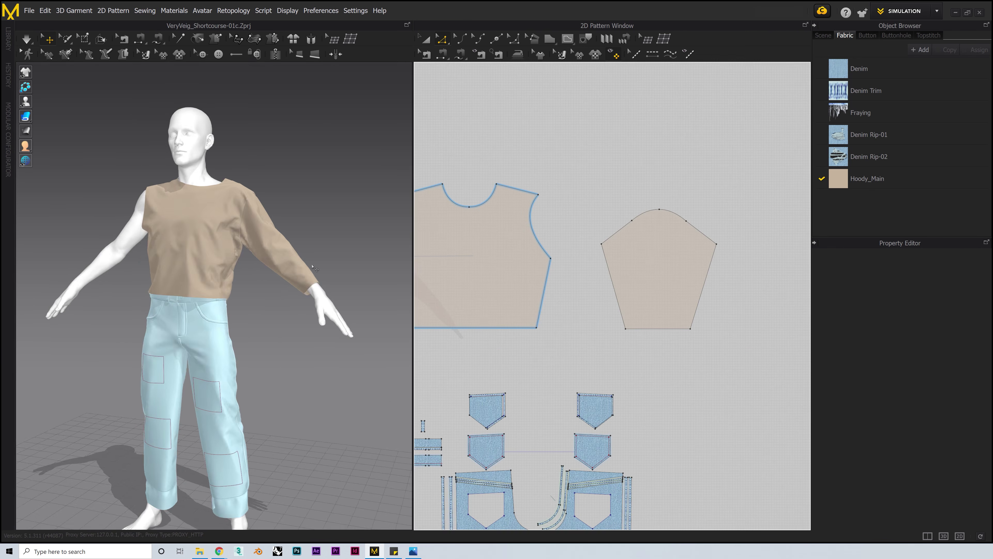
Draw a rectangular cuff pattern about 218 mm wide and 44 mm high just below the sleeve pattern.
right_drag(307, 292, 407, 131)
click(556, 38)
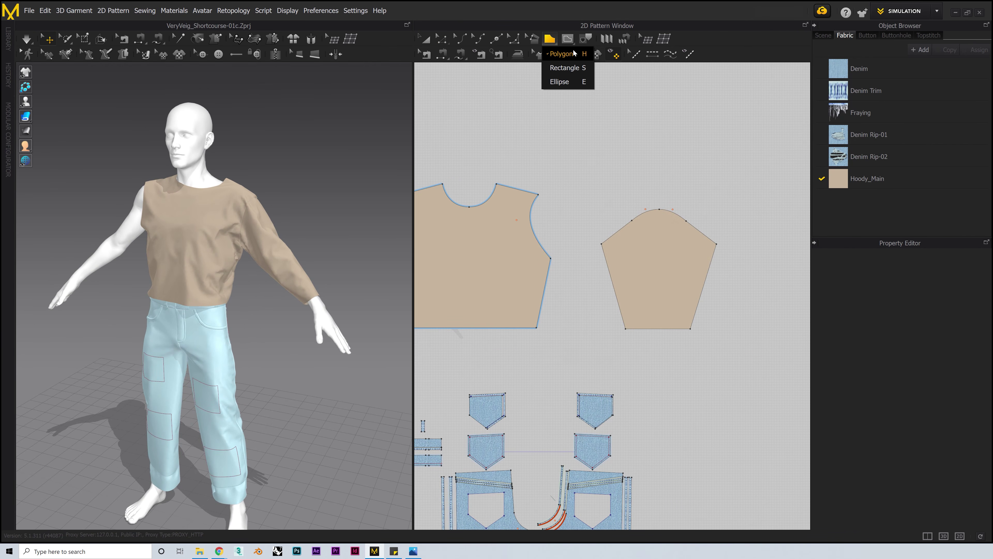
click(567, 67)
scroll(634, 335, up, 4)
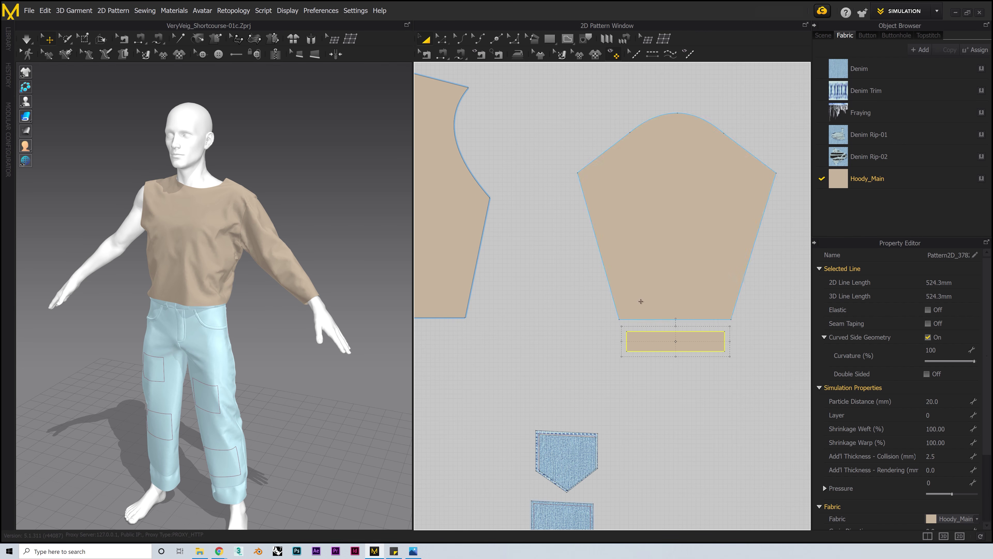
Move the cuff piece in the 3D view to the avatar's left wrist, just beyond the end of the sleeve.
scroll(358, 340, down, 5)
right_drag(243, 298, 156, 313)
scroll(156, 313, up, 4)
drag(105, 332, 157, 303)
right_drag(164, 305, 235, 274)
scroll(219, 285, up, 3)
drag(238, 276, 250, 267)
right_drag(254, 268, 273, 262)
drag(255, 271, 255, 297)
click(278, 301)
right_drag(278, 301, 315, 337)
Sew the cuff's upper edge to the sleeve's wrist edge and its short edges together, and simulate the cuff around the wrist.
click(441, 54)
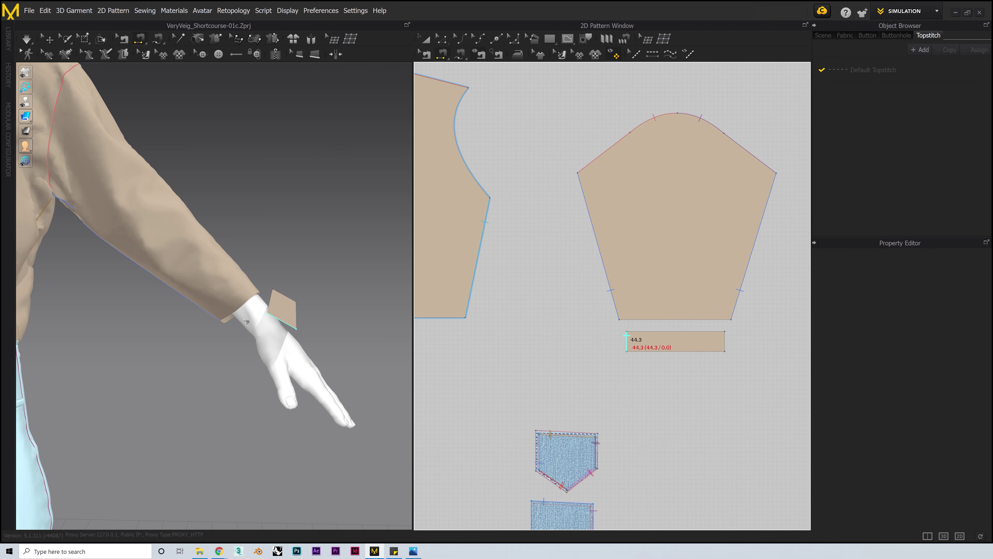
click(633, 332)
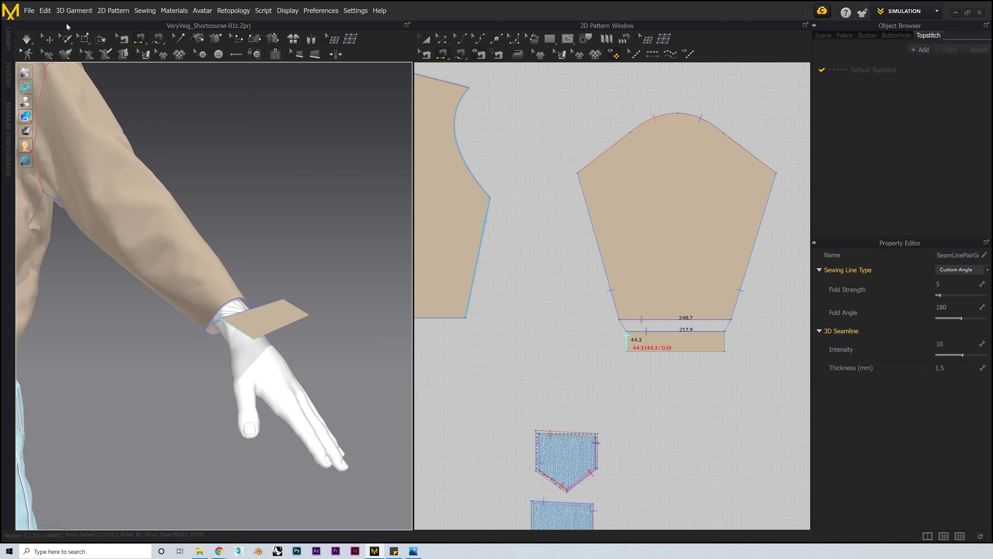
click(27, 38)
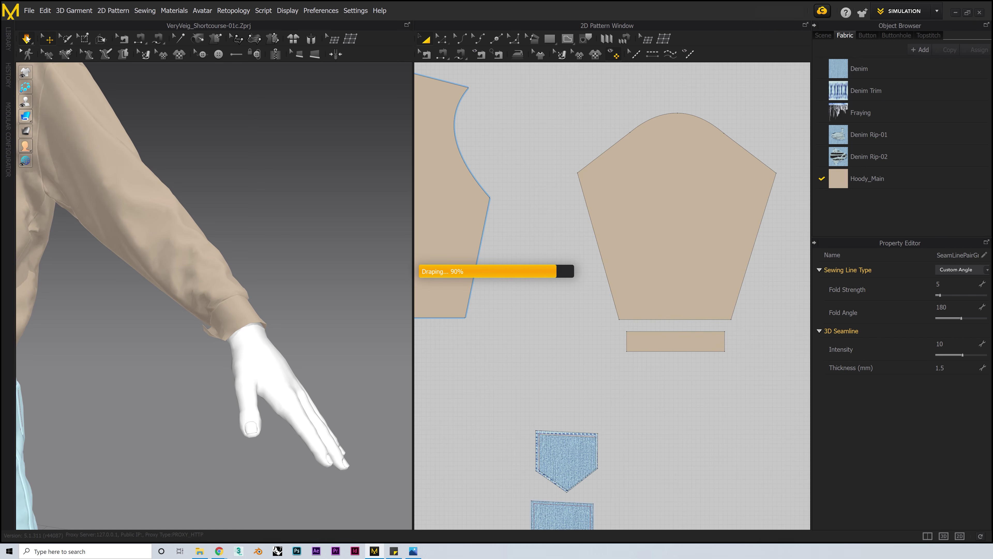
scroll(302, 264, down, 3)
key(space)
right_drag(302, 264, 309, 270)
click(627, 335)
click(725, 336)
click(26, 39)
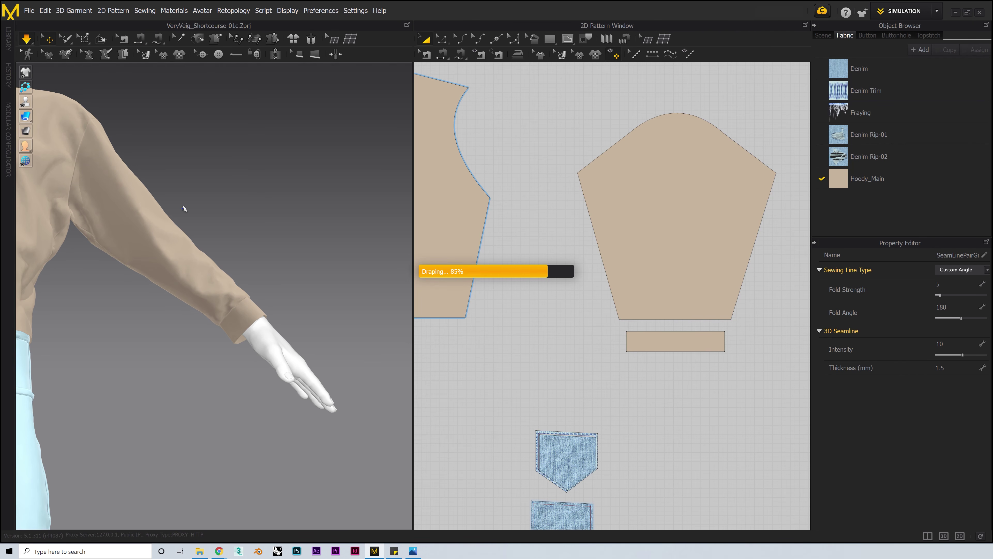
right_drag(279, 246, 257, 268)
scroll(259, 276, down, 4)
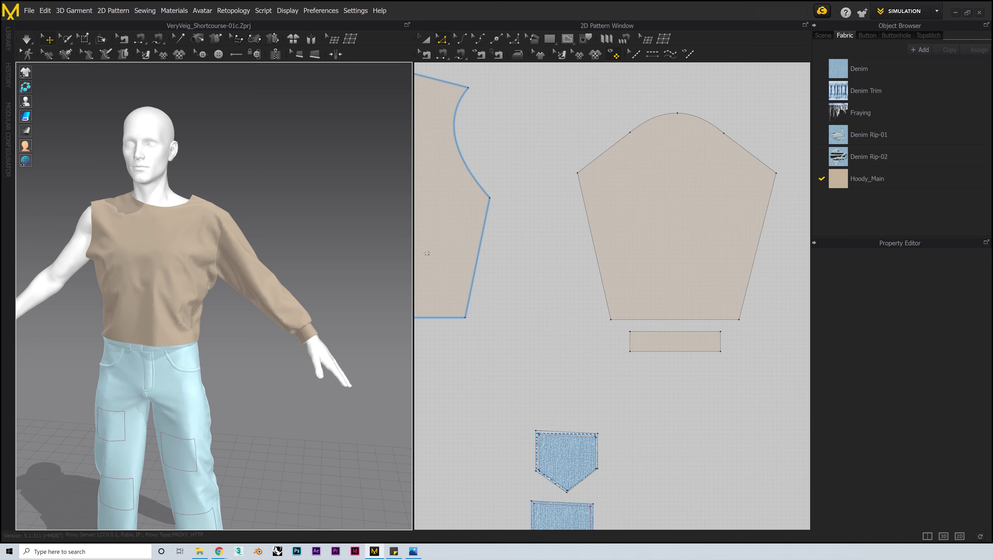
Clone the sleeve and its cuff as a linked symmetric pattern, and place the copies on the other side of the torso pieces.
right_drag(272, 263, 237, 265)
click(425, 39)
click(650, 276)
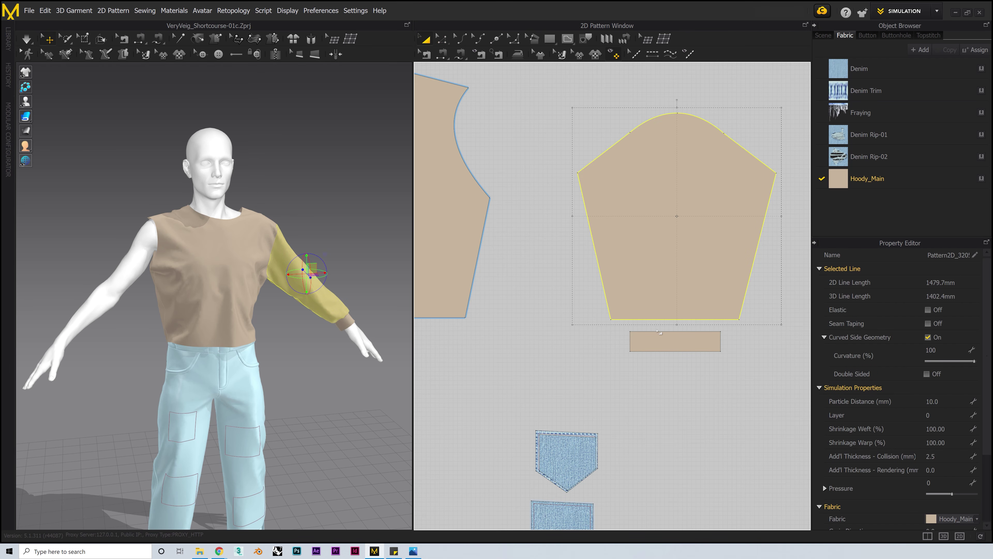
scroll(574, 298, down, 5)
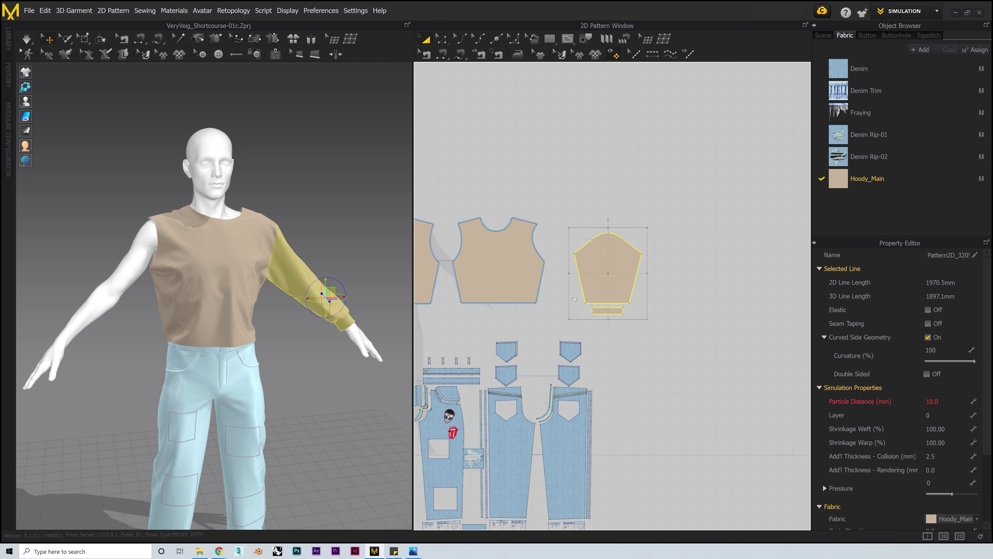
right_drag(534, 321, 668, 331)
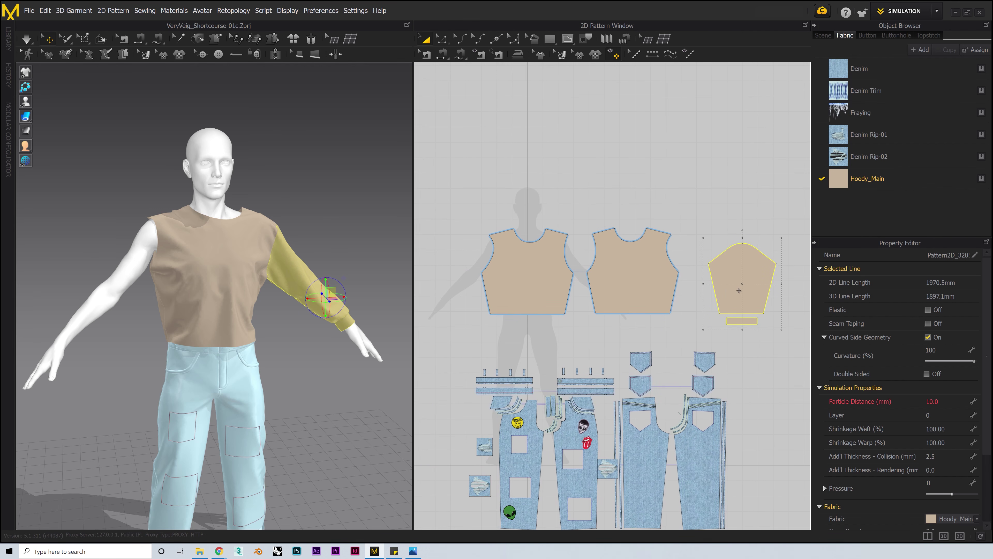
right_click(738, 291)
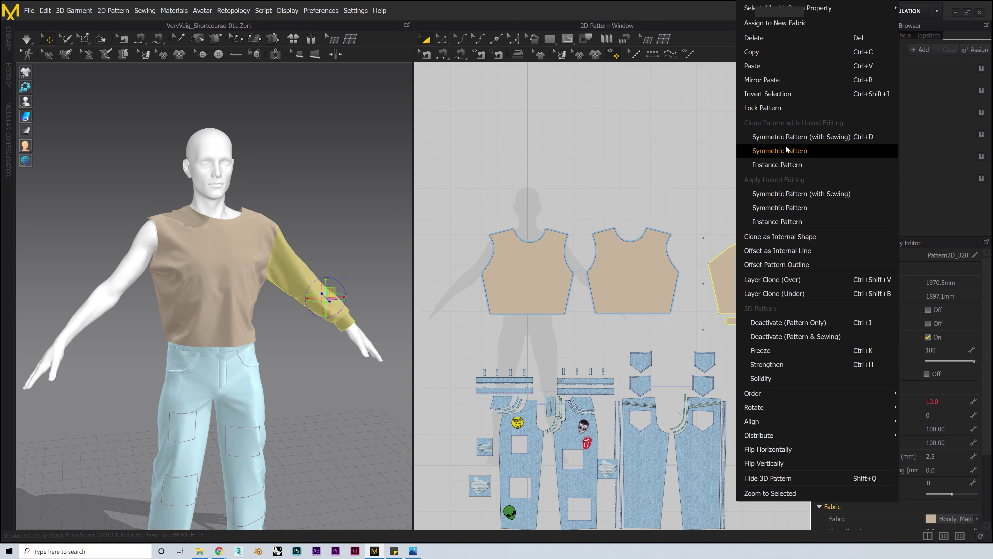
click(786, 151)
click(448, 276)
Move the mirrored sleeve and cuff in the 3D view onto the avatar's right arm.
right_drag(274, 315, 332, 321)
scroll(274, 319, down, 5)
middle_drag(219, 325, 290, 326)
drag(119, 342, 275, 322)
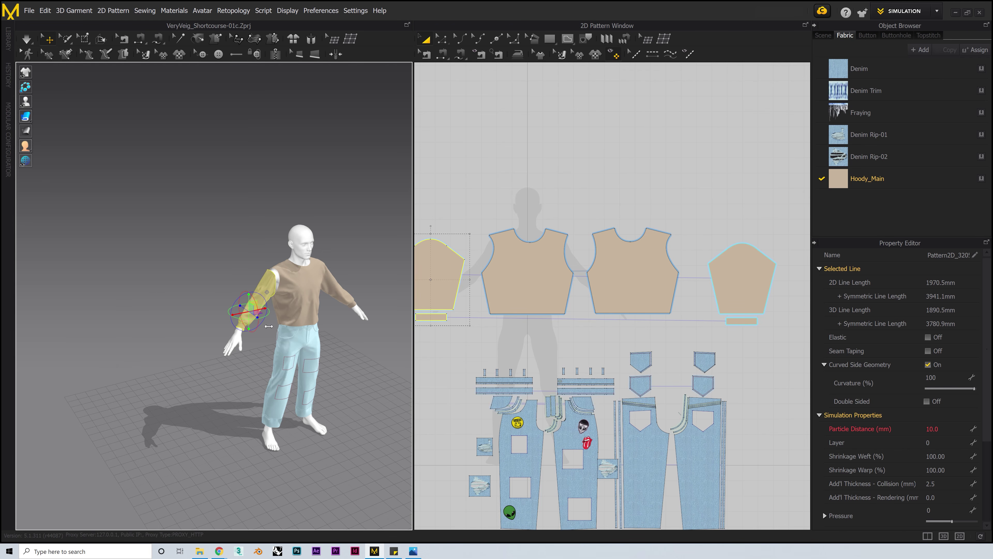
scroll(275, 313, up, 5)
scroll(235, 305, up, 5)
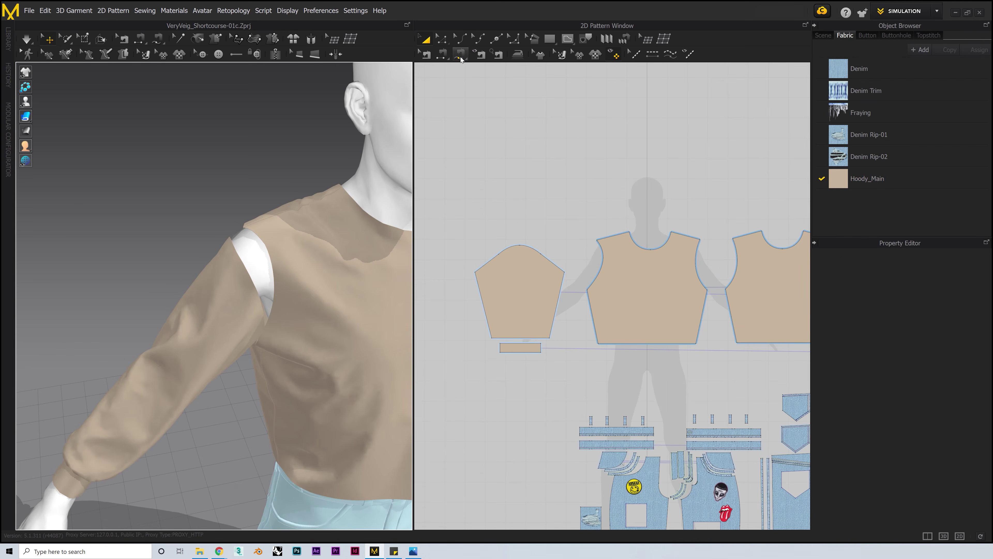
Sew the mirrored sleeve's cap to the open front and back armholes with free sewing, and simulate the sleeve onto the torso.
click(460, 57)
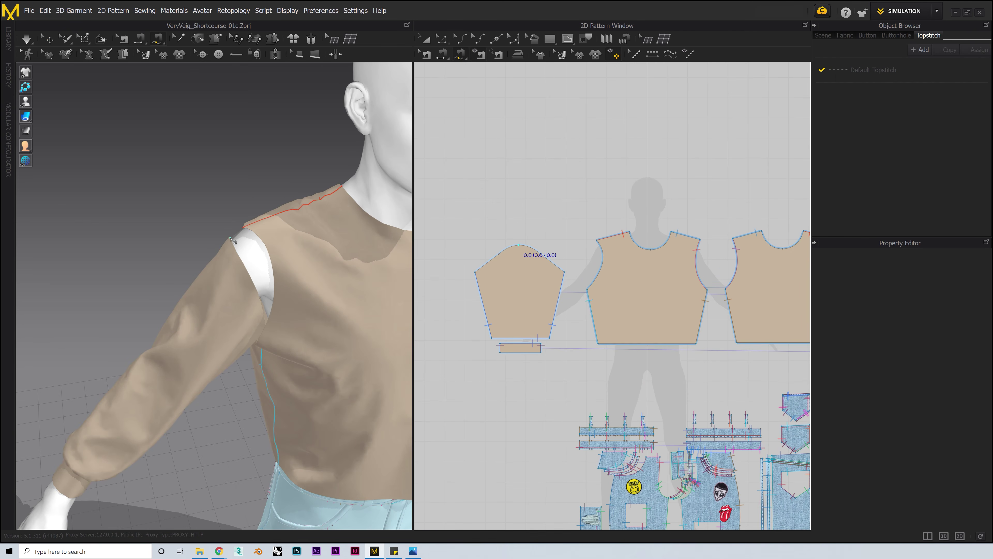
click(244, 228)
click(587, 290)
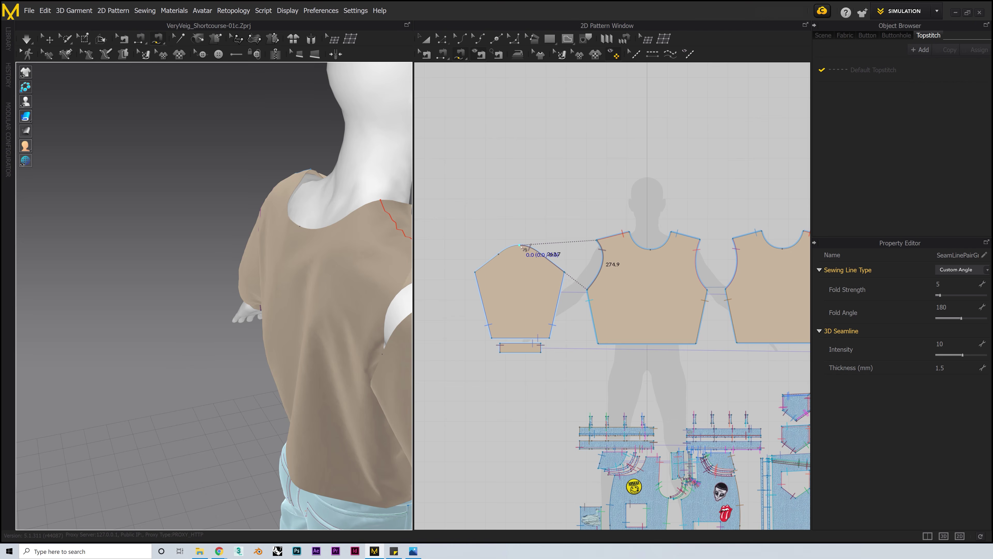
click(520, 245)
click(475, 272)
scroll(663, 217, down, 2)
middle_drag(773, 273, 648, 298)
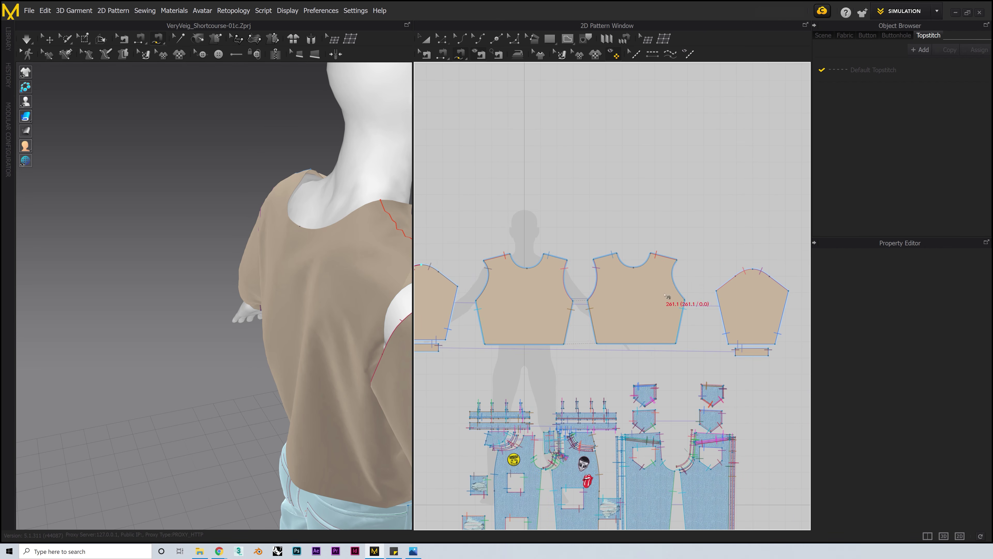
click(688, 303)
right_drag(313, 254, 237, 315)
click(26, 39)
scroll(219, 305, down, 3)
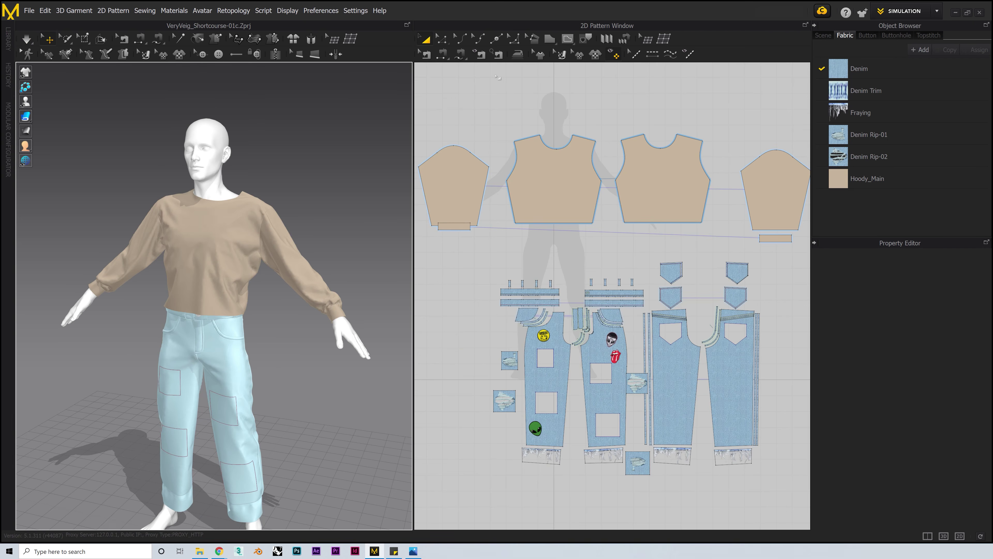
Move the hem edge of the linked front and back torso patterns slightly downward.
click(443, 39)
scroll(578, 219, up, 2)
drag(553, 221, 553, 227)
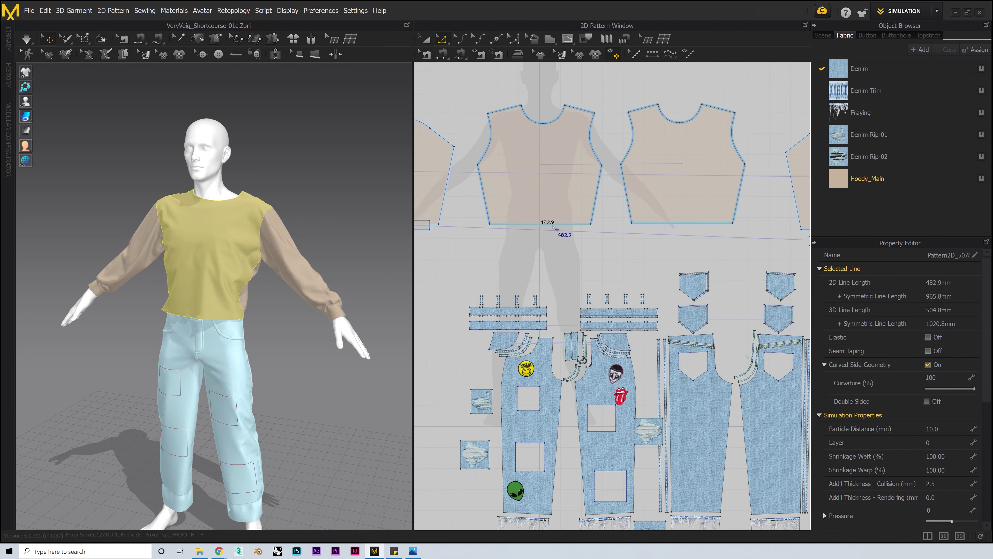
click(425, 38)
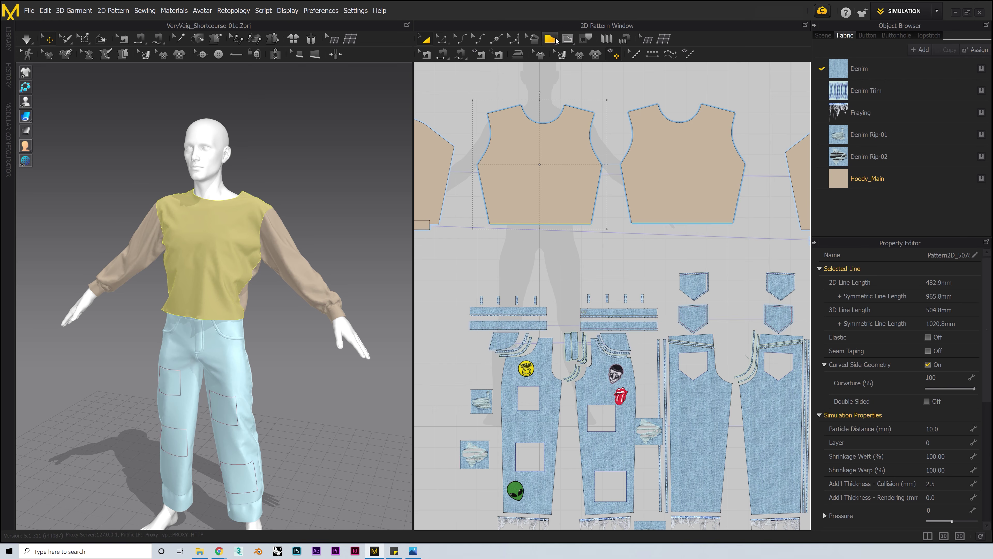
Draw a rectangular waistband about 474 mm wide and 41 mm high below the front torso, and assign it the Hoody_Main fabric.
click(550, 39)
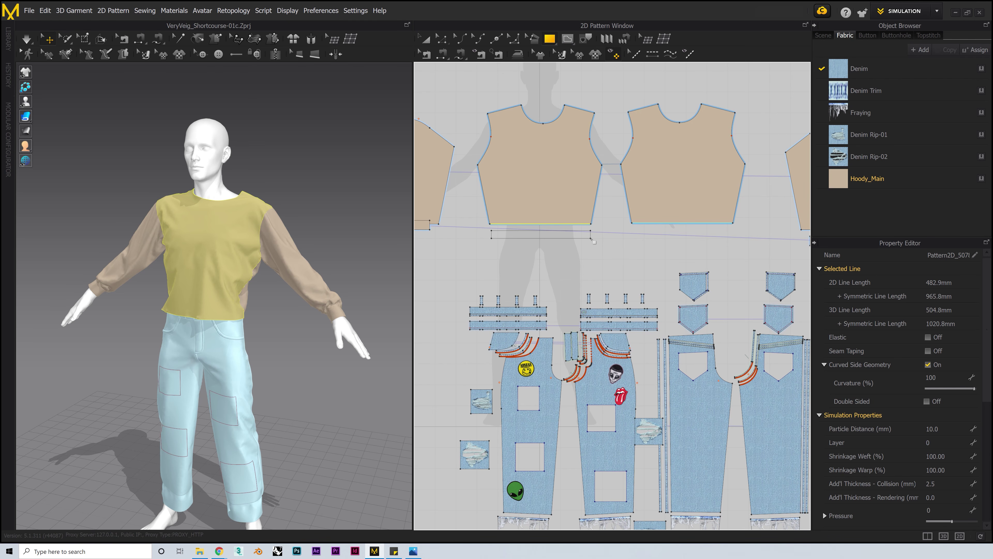
drag(594, 243, 593, 242)
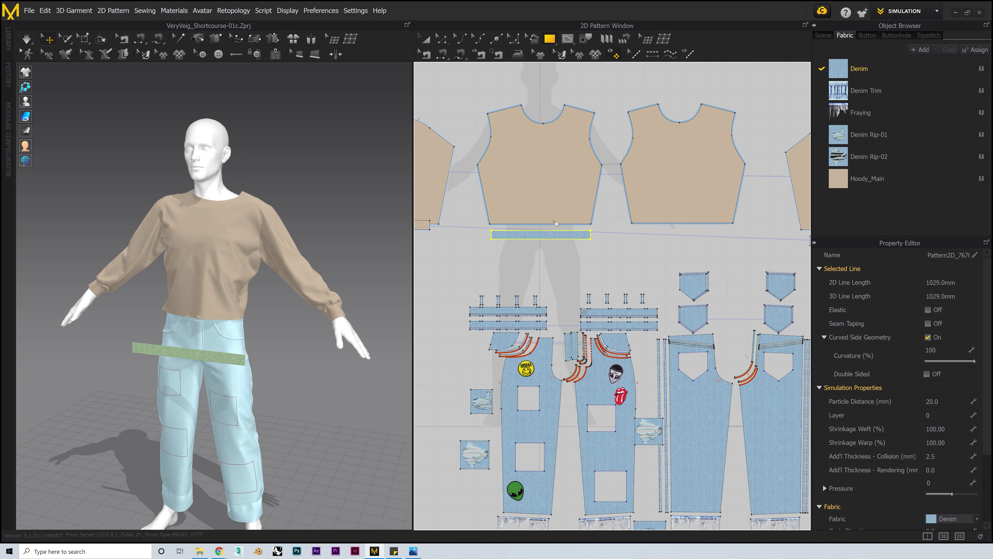
click(967, 180)
click(568, 234)
click(981, 181)
click(761, 192)
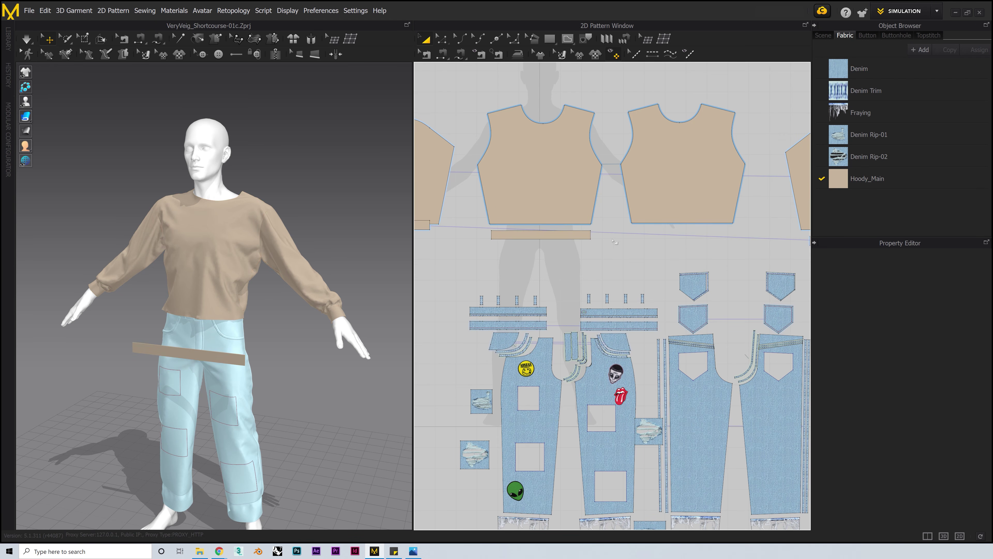
Move the waistband piece in the 3D view up to hem level, close in front of the avatar's waist.
scroll(668, 163, up, 3)
click(559, 257)
key(6)
scroll(201, 356, up, 3)
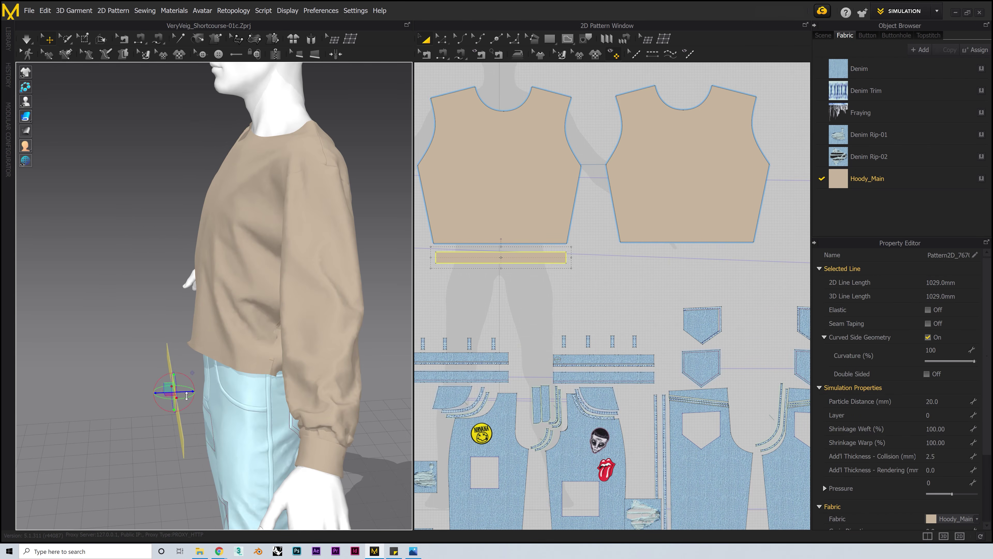
drag(183, 395, 234, 395)
right_drag(235, 394, 290, 390)
drag(191, 369, 191, 331)
click(88, 344)
right_drag(88, 344, 104, 350)
Clone the waistband as a linked symmetric pattern below the back torso, and move the copy behind the avatar's waist in 3D.
click(473, 258)
right_click(486, 258)
click(520, 136)
click(692, 262)
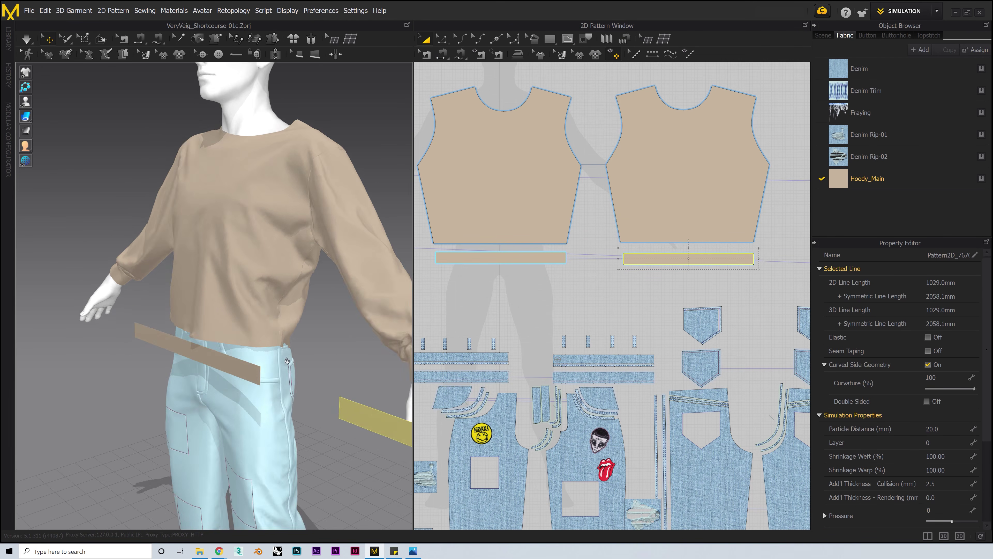
key(8)
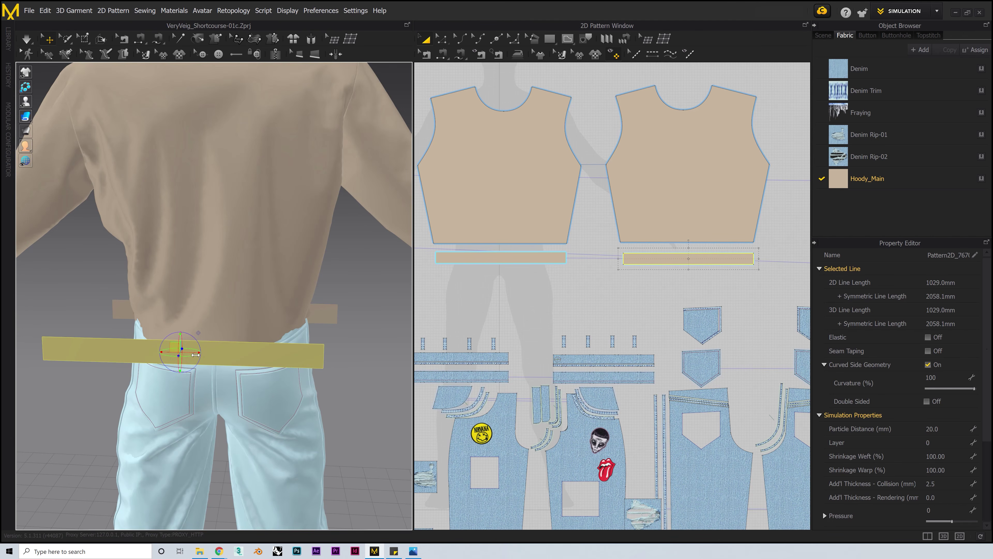
right_drag(332, 352, 367, 353)
click(367, 353)
click(443, 54)
click(112, 355)
key(ctrl+z)
Sew the upper edges of the front and back waistbands to the torso hems, and simulate the garment.
click(48, 39)
right_drag(219, 375, 274, 391)
click(278, 405)
click(385, 403)
click(425, 54)
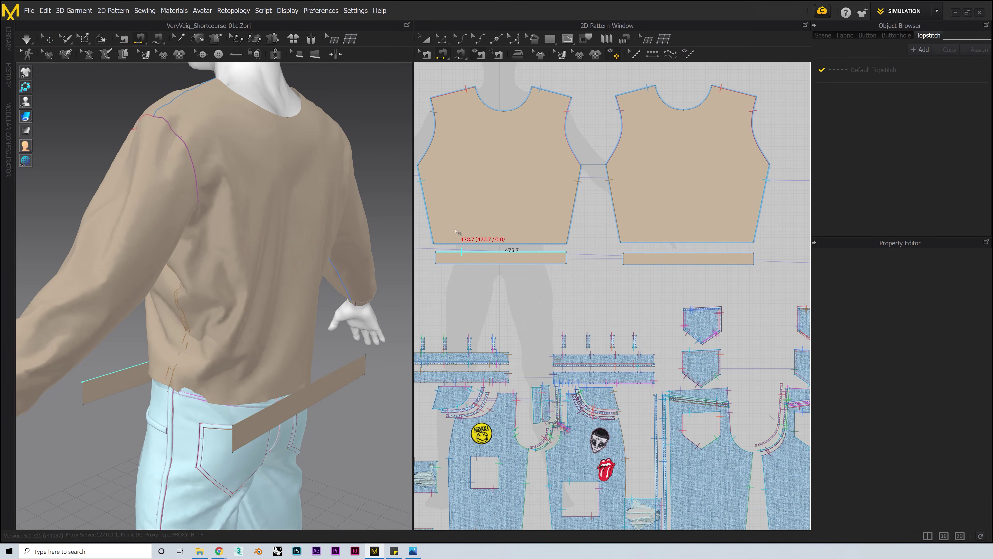
click(633, 246)
click(640, 242)
click(641, 253)
right_drag(219, 235, 336, 234)
click(26, 39)
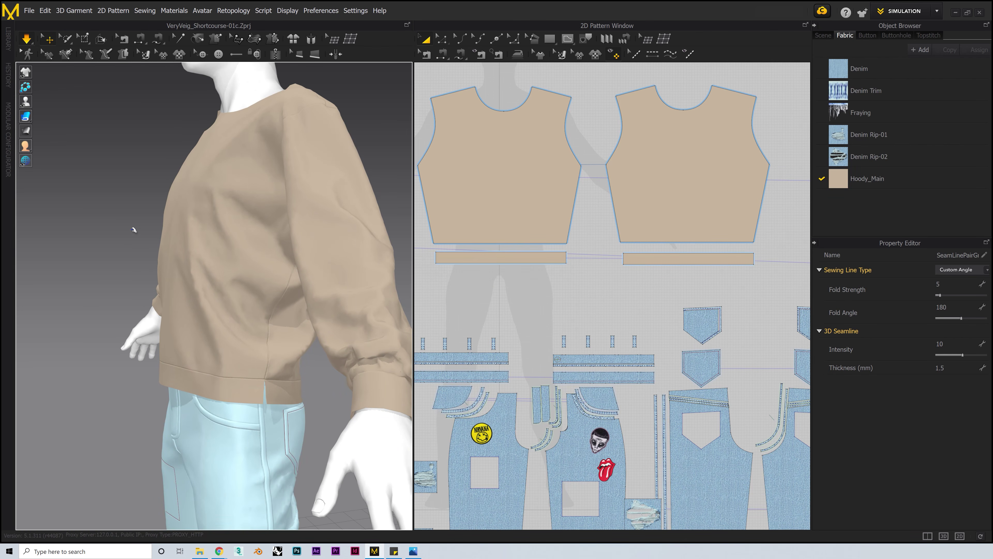
Stop the simulation, sew the short edges of the front and back waistbands together at both sides, and simulate again.
click(25, 40)
key(n)
click(623, 257)
click(436, 256)
click(754, 257)
right_drag(98, 352, 219, 348)
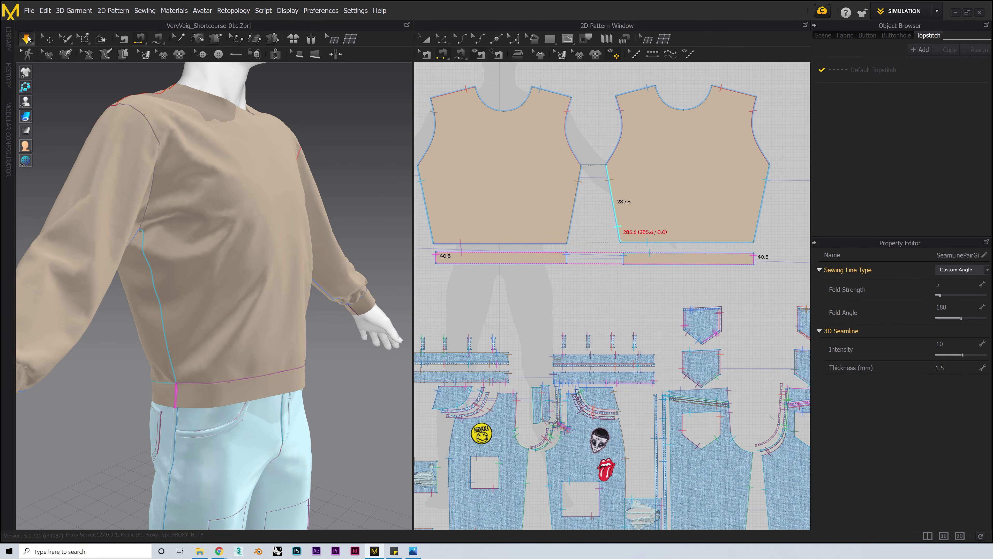
click(27, 38)
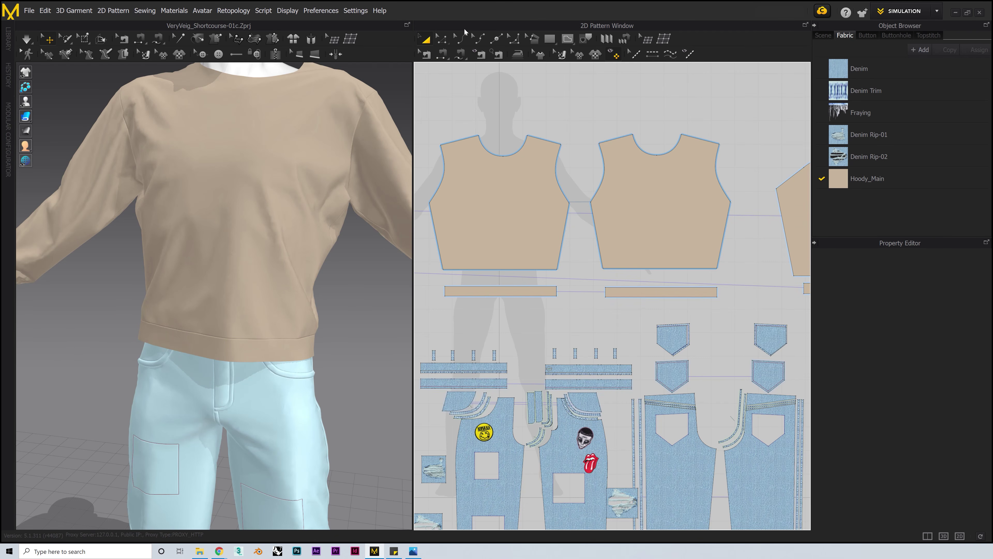
Lower the torso hem edges further, narrow the linked waistbands to about 448 mm, and simulate the result.
click(443, 40)
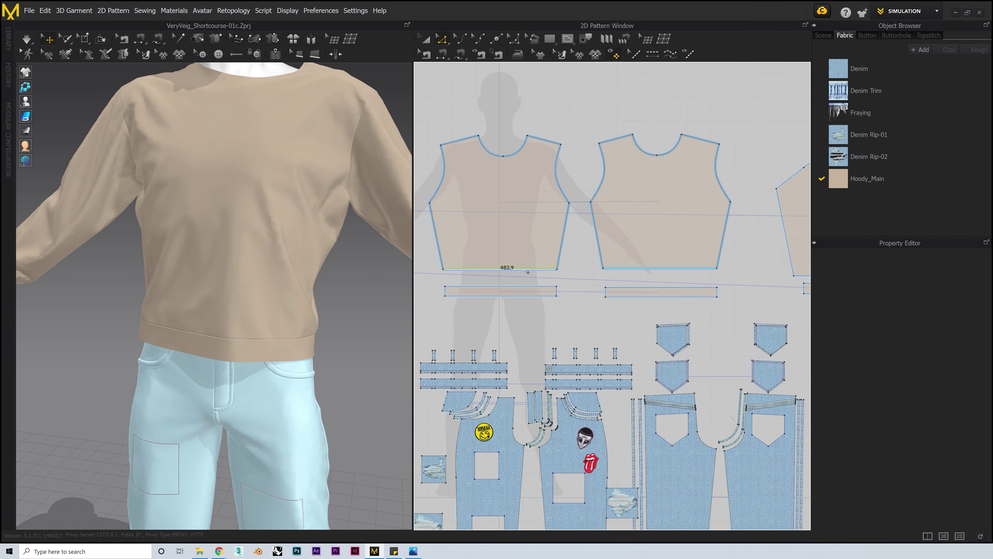
drag(524, 270, 525, 280)
click(477, 294)
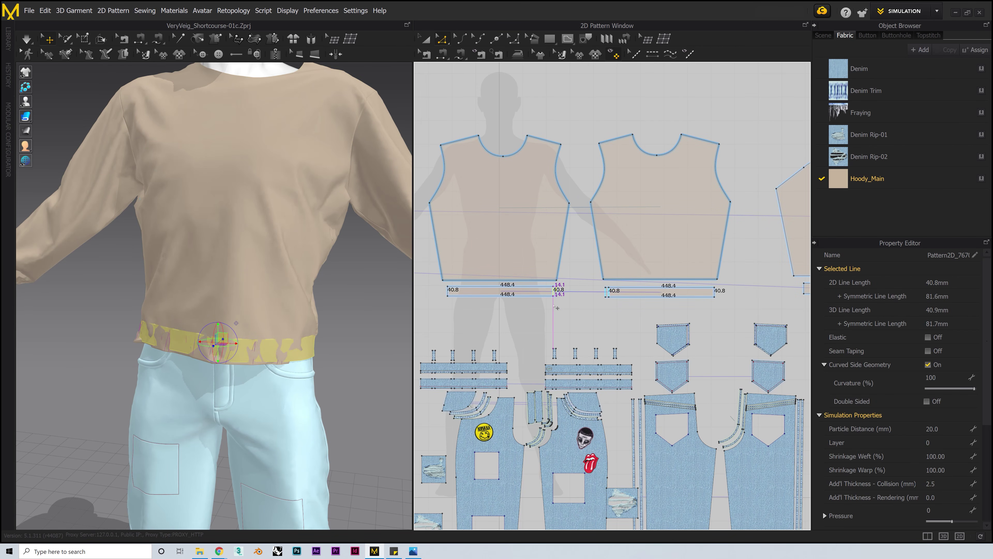
key(space)
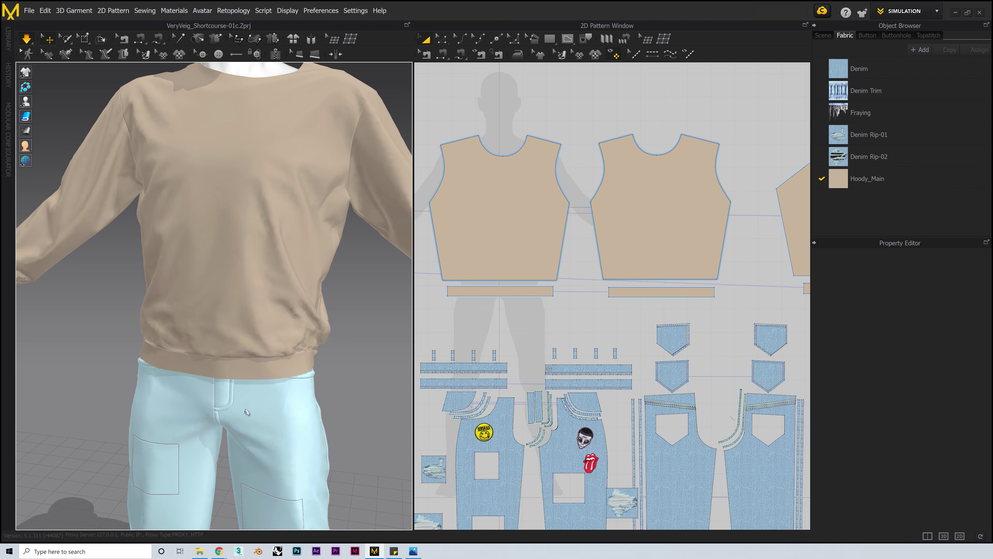
Set the waistbands' particle distance to 10 mm and inspect the gathered hem while the simulation runs.
scroll(246, 411, down, 3)
right_drag(247, 352, 270, 344)
click(192, 309)
scroll(188, 313, up, 2)
right_drag(156, 332, 289, 348)
scroll(219, 333, up, 4)
click(202, 328)
scroll(524, 240, down, 5)
right_drag(321, 383, 232, 395)
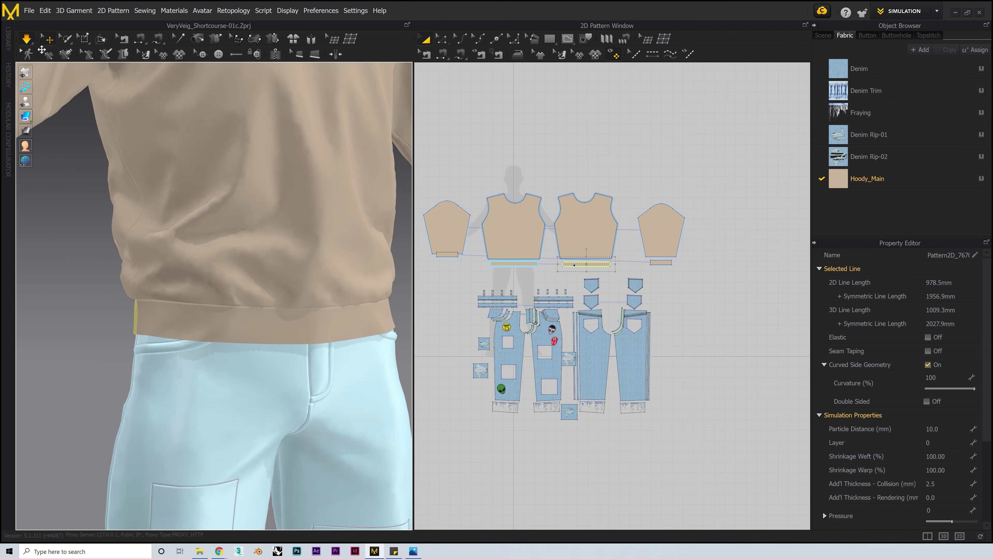
Settle the right sleeve and front torso fabric on the avatar during the simulation, and stop the simulation.
scroll(288, 299, down, 3)
right_drag(288, 299, 321, 344)
scroll(322, 344, down, 3)
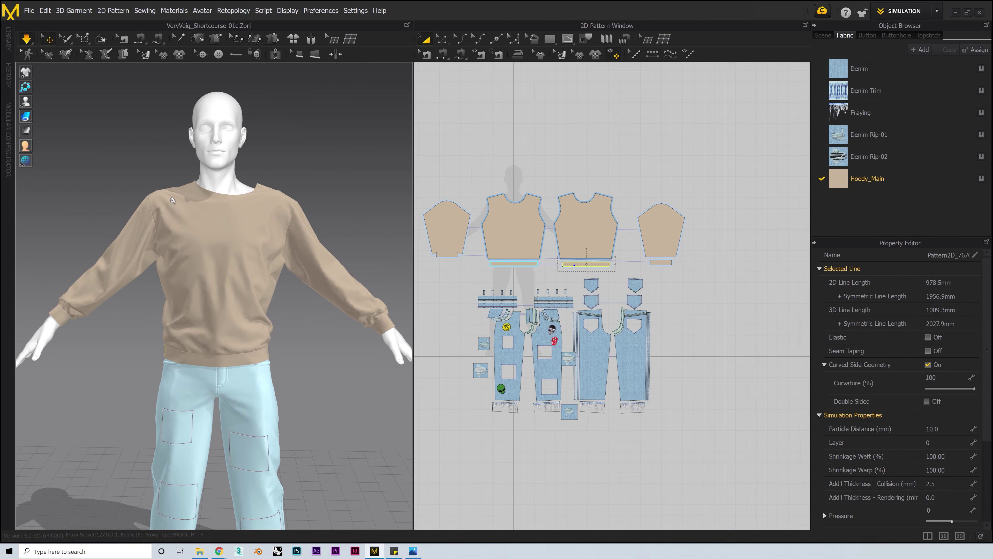
click(106, 244)
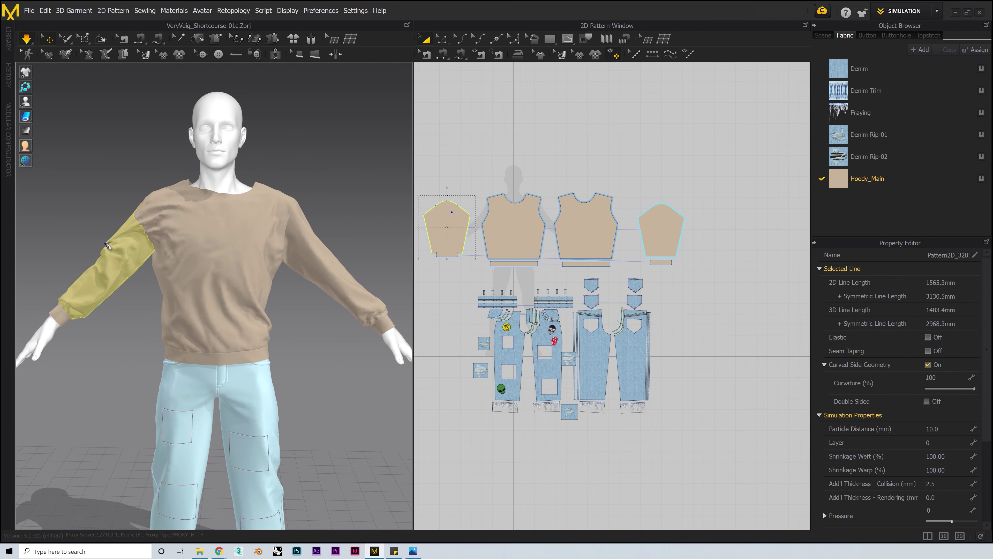
click(178, 313)
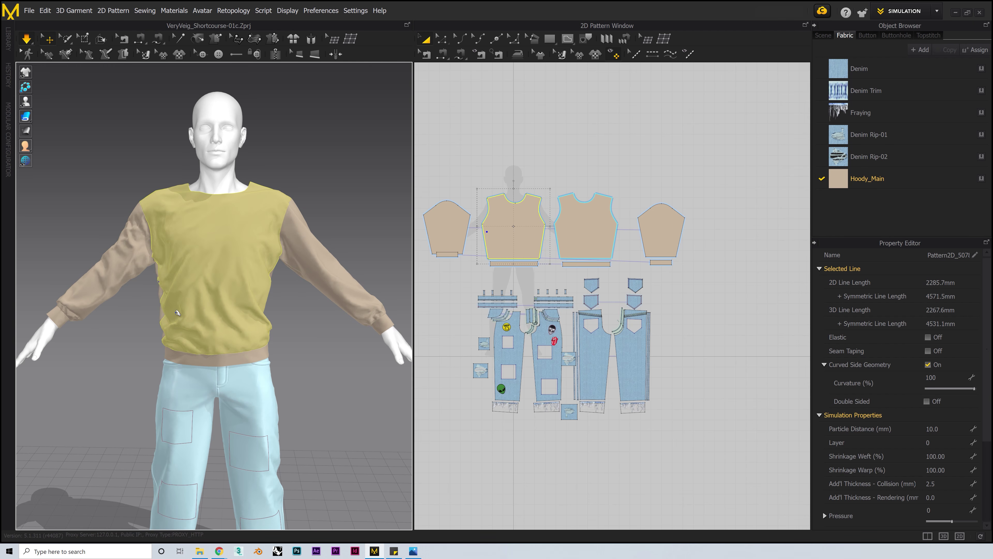
click(27, 38)
click(114, 129)
Move the centre point of the front torso's neckline downward to deepen the neck opening.
click(510, 221)
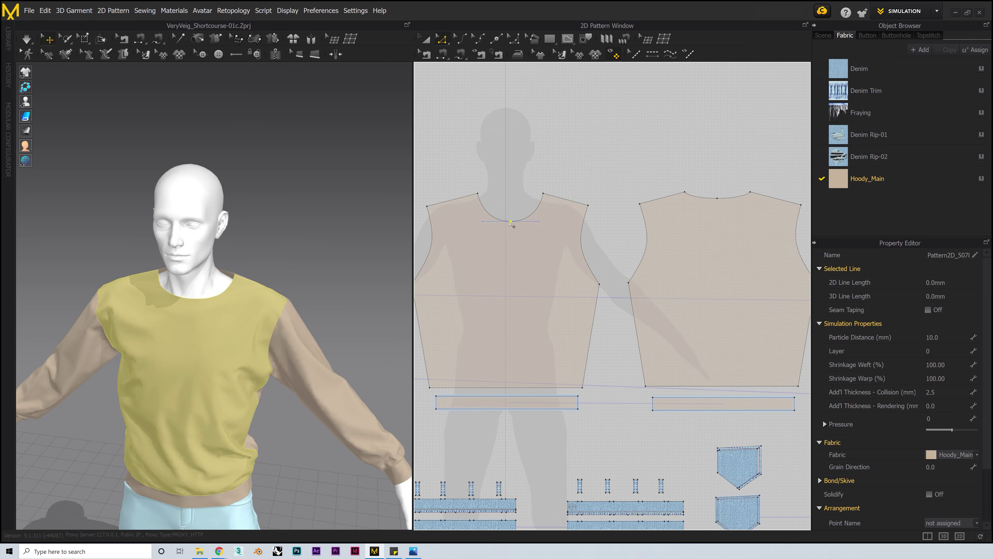
drag(510, 222, 511, 227)
right_drag(180, 316, 211, 316)
drag(511, 226, 511, 231)
click(321, 270)
right_drag(320, 270, 279, 278)
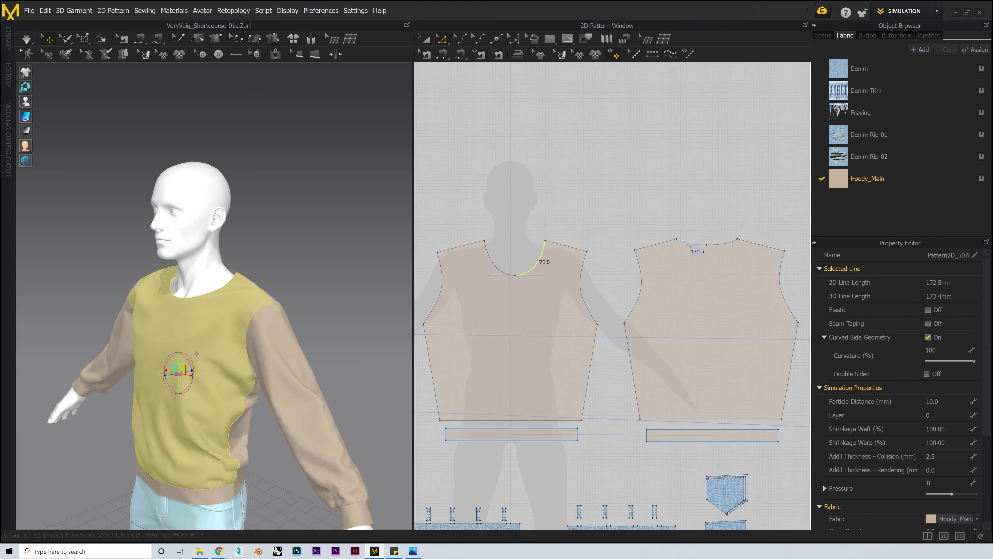
Check the back neckline's length and draw a polygon hood pattern above the torso pieces, with a lower edge about 276 mm long and a curved back.
click(687, 244)
middle_drag(673, 197, 652, 241)
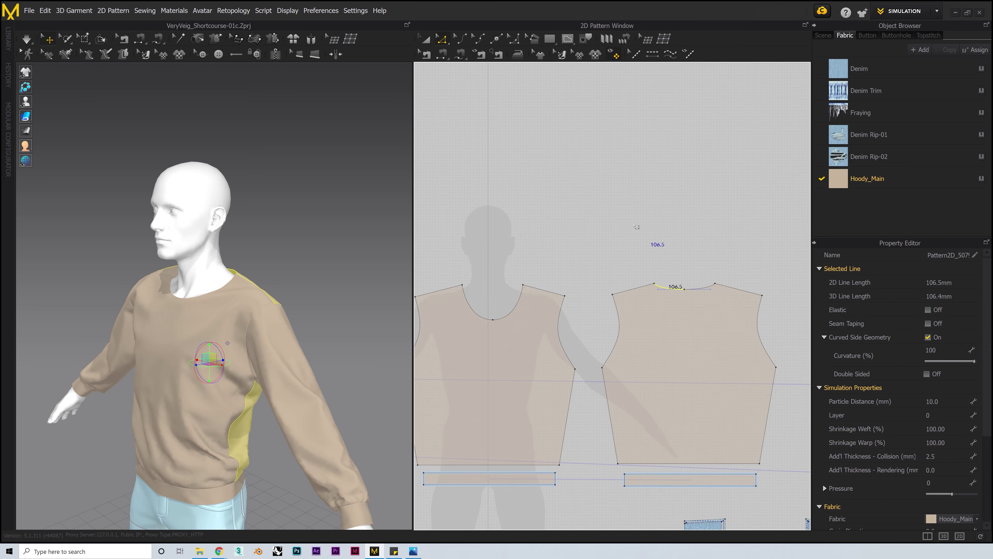
click(550, 39)
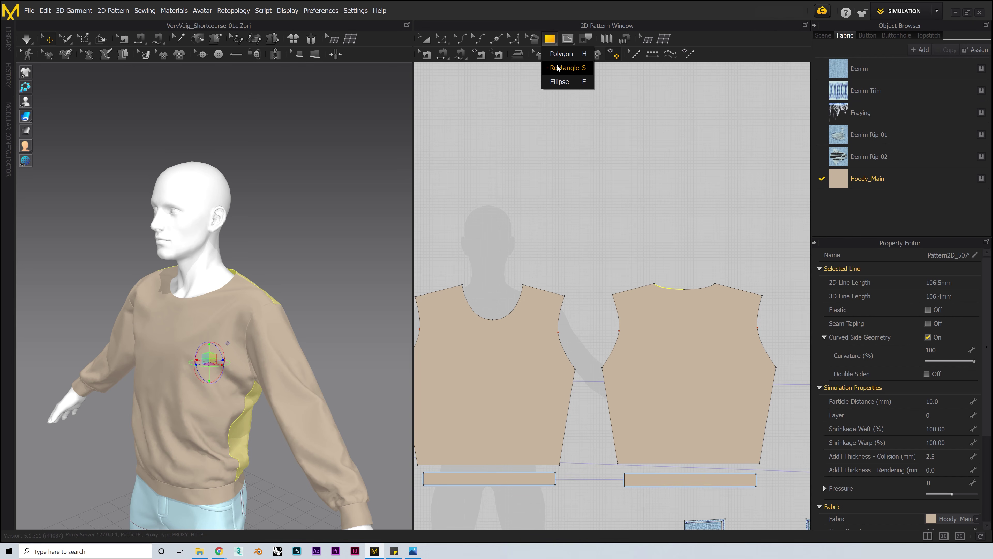
click(561, 54)
click(528, 258)
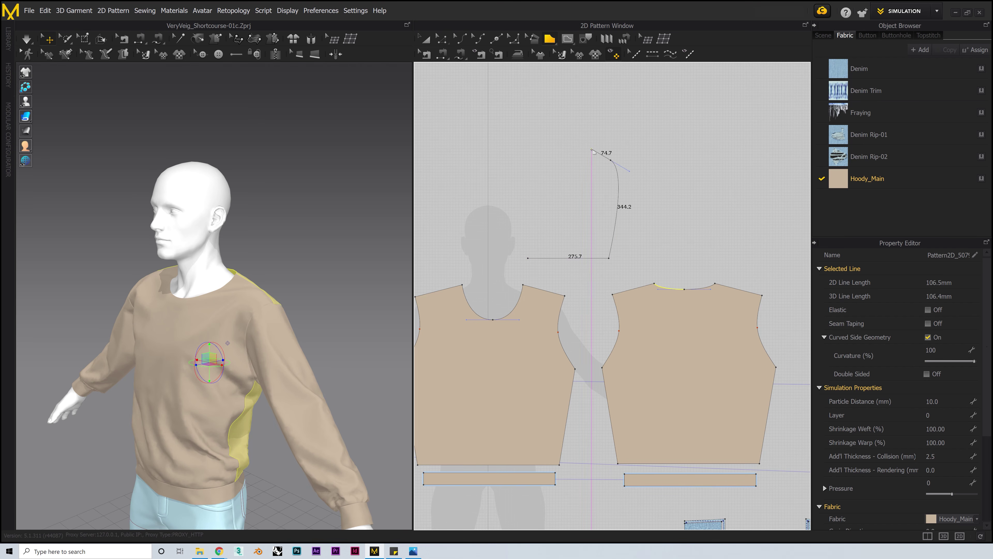
click(528, 258)
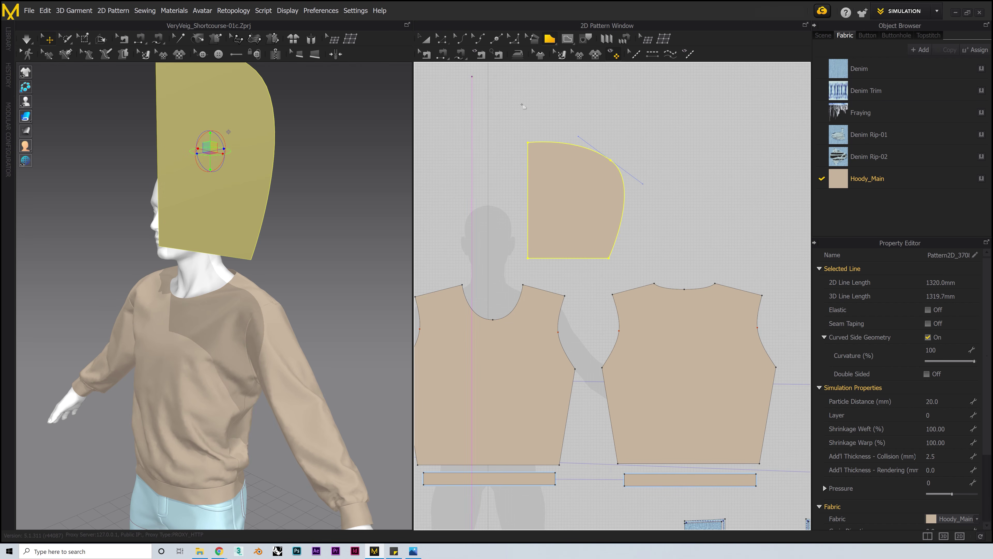
Position the hood pattern in 3D upright beside the left side of the avatar's head, just above the neckline.
drag(309, 268, 314, 264)
drag(324, 259, 306, 255)
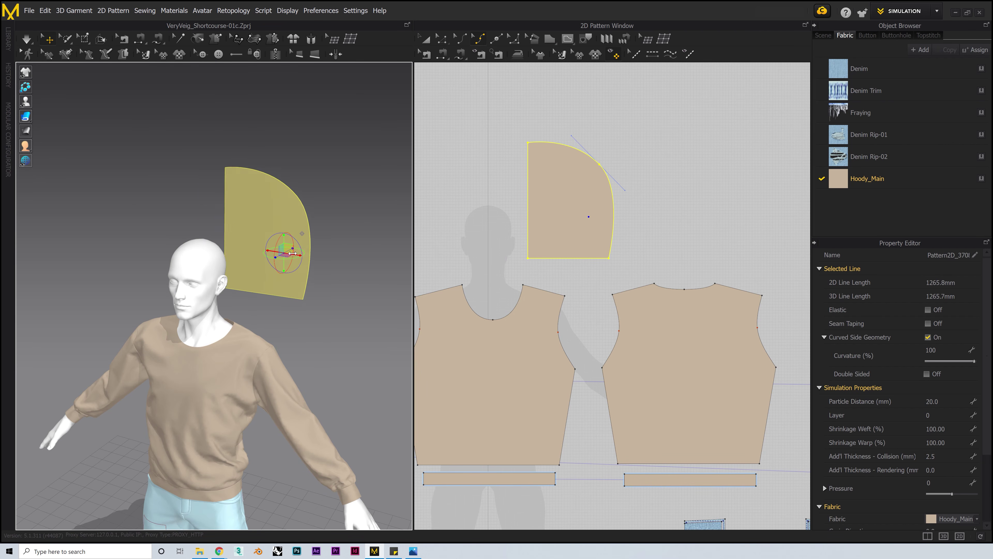
right_drag(306, 255, 266, 271)
scroll(289, 219, down, 4)
drag(289, 213, 344, 175)
right_drag(344, 175, 371, 166)
scroll(311, 183, up, 5)
middle_drag(311, 182, 290, 258)
right_drag(290, 258, 276, 283)
click(338, 308)
middle_drag(469, 235, 484, 246)
Split the hood's lower edge about 171 mm from its front corner and sew the two segments to the front and back necklines.
click(495, 41)
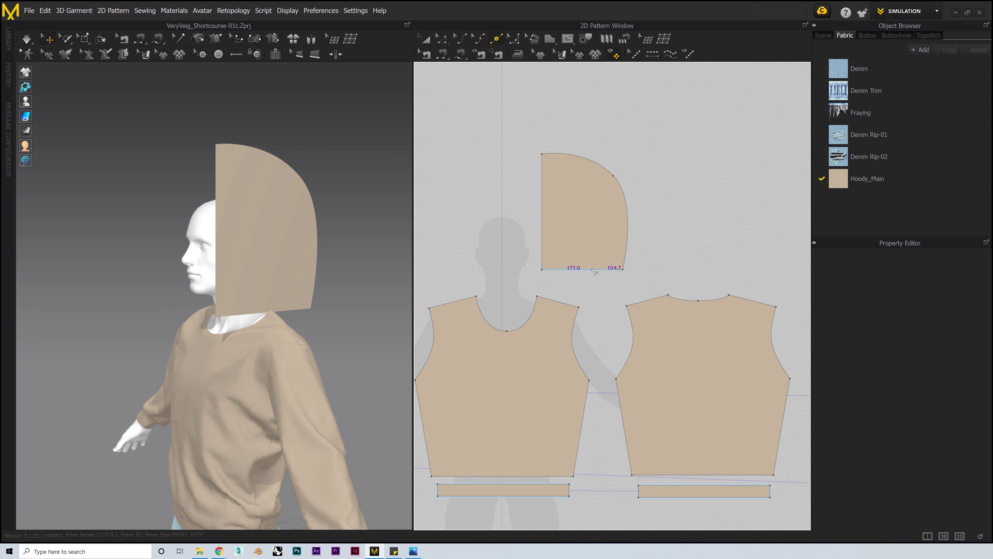
click(589, 344)
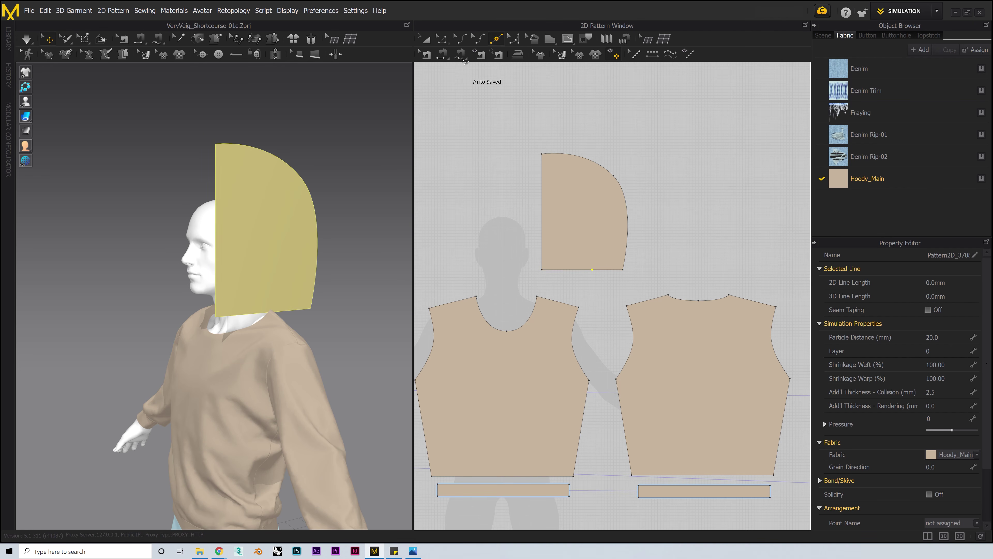
click(442, 54)
click(557, 273)
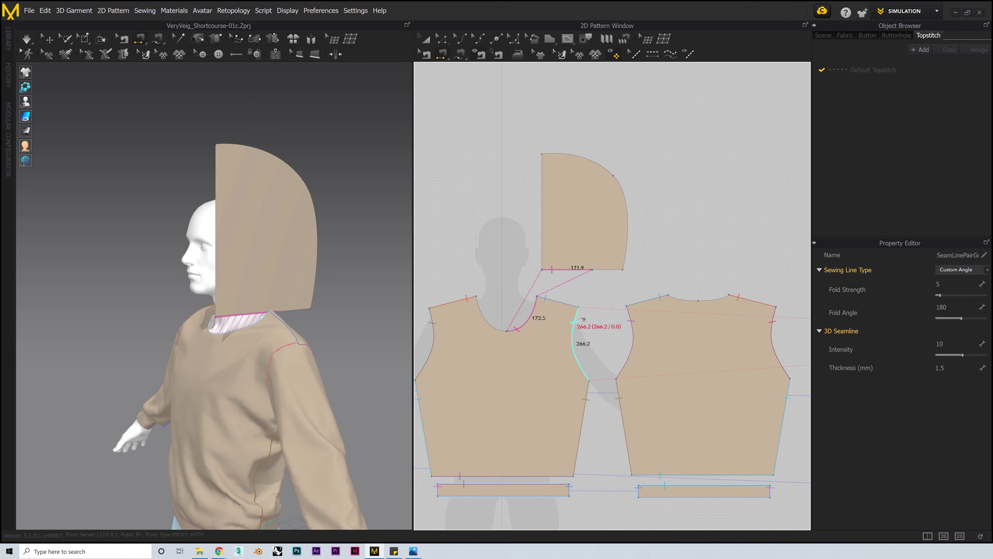
click(604, 272)
click(673, 298)
Simulate the garment, pull the hood half over the avatar's head, and stop the simulation.
right_drag(292, 312, 234, 254)
click(27, 39)
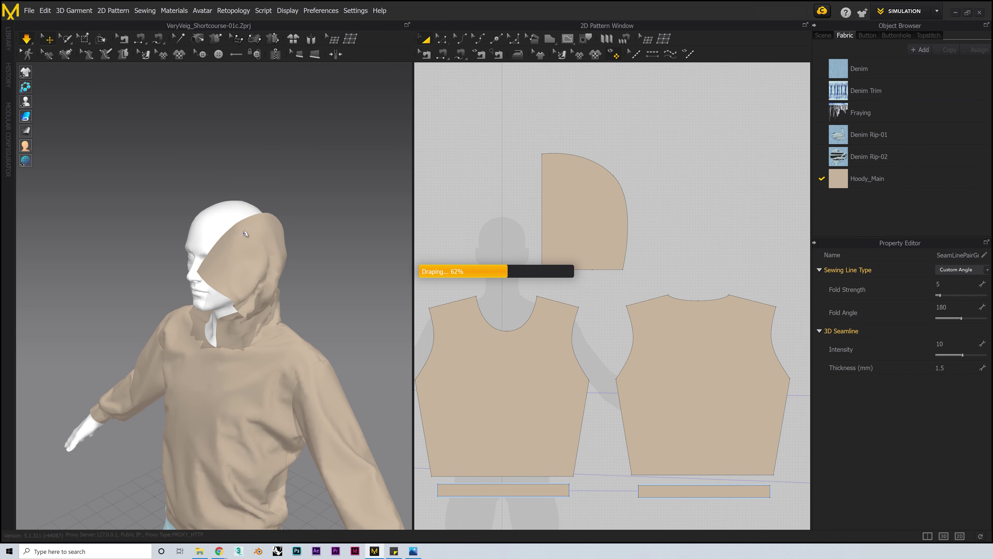
click(239, 204)
drag(230, 217, 215, 220)
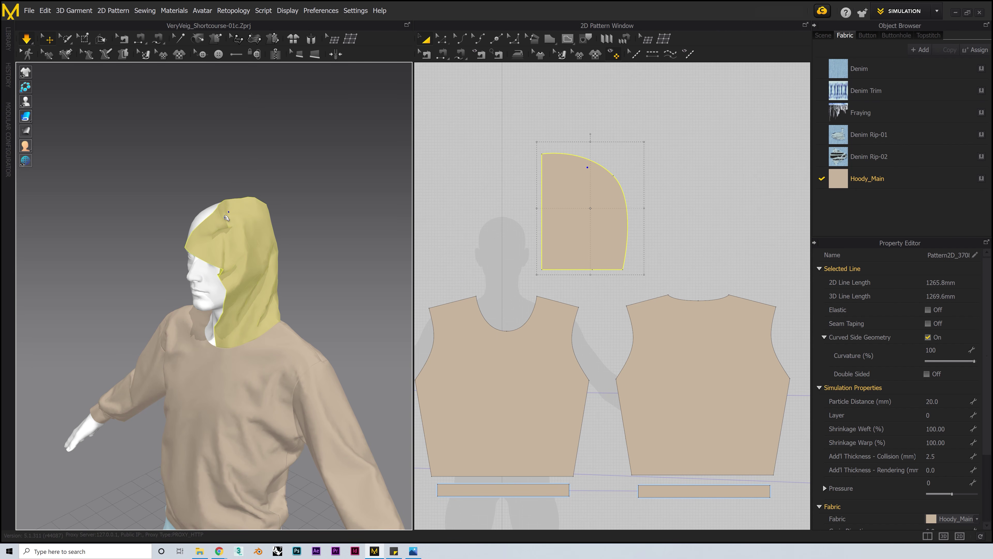
click(27, 38)
Clone the hood pattern as a Symmetric Pattern (with Sewing) and place the copy opposite the original above the torso pieces.
click(140, 38)
right_drag(317, 242, 299, 223)
key(a)
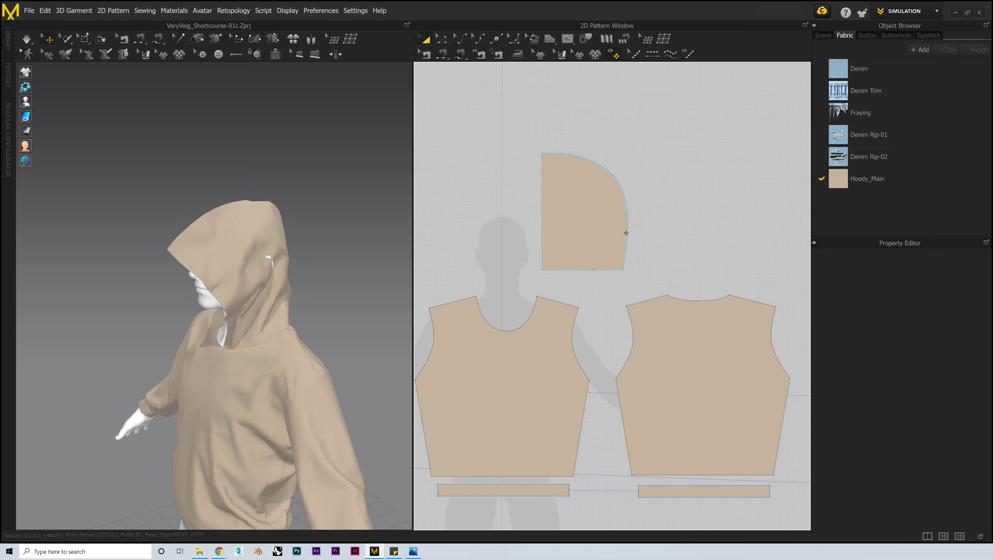
click(585, 238)
scroll(585, 239, down, 2)
right_click(584, 240)
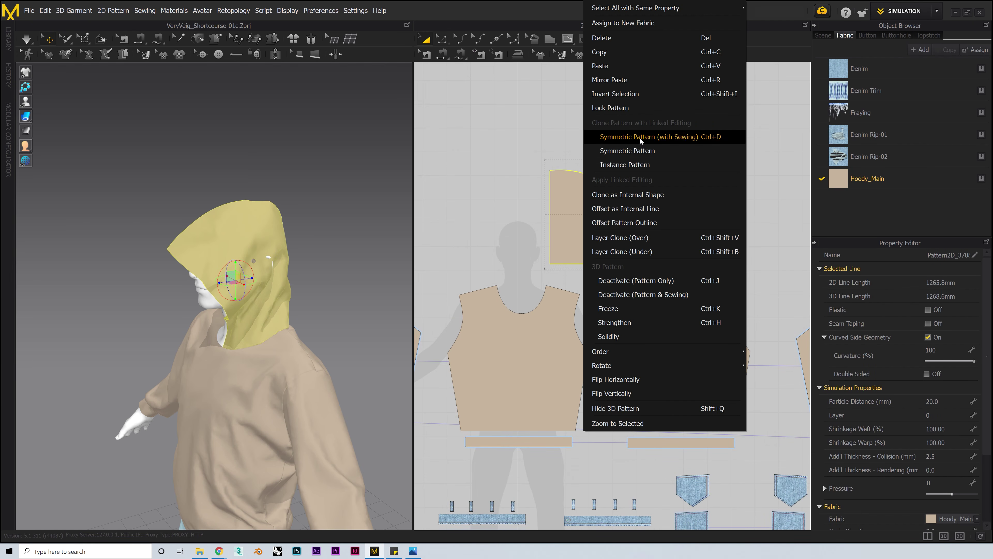
click(649, 137)
click(463, 218)
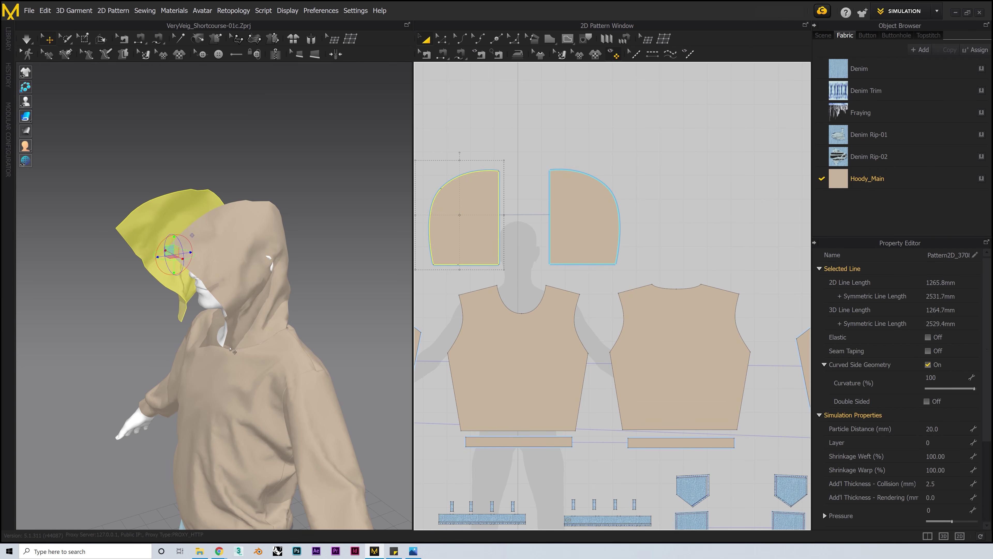
Move the mirrored hood half in 3D to the right side of the avatar's head.
right_drag(219, 258, 297, 258)
middle_drag(172, 270, 290, 262)
drag(214, 274, 306, 255)
mouse_move(305, 255)
right_down()
mouse_move(292, 270)
mouse_move(313, 266)
right_up()
drag(278, 254, 277, 237)
click(359, 196)
Sew the mirrored hood half's lower edge to the open side of the front and back necklines.
scroll(352, 274, up, 1)
middle_drag(360, 319, 284, 325)
key(n)
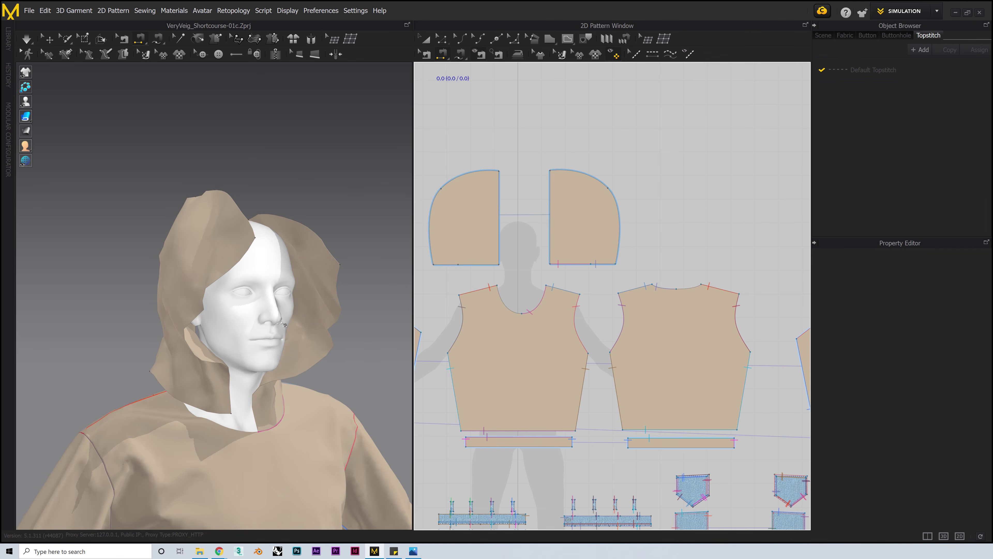
click(219, 423)
right_drag(158, 413, 269, 415)
click(270, 394)
click(279, 403)
Sew the two hood halves together along their curved top and back edges.
right_drag(273, 305, 184, 315)
click(338, 359)
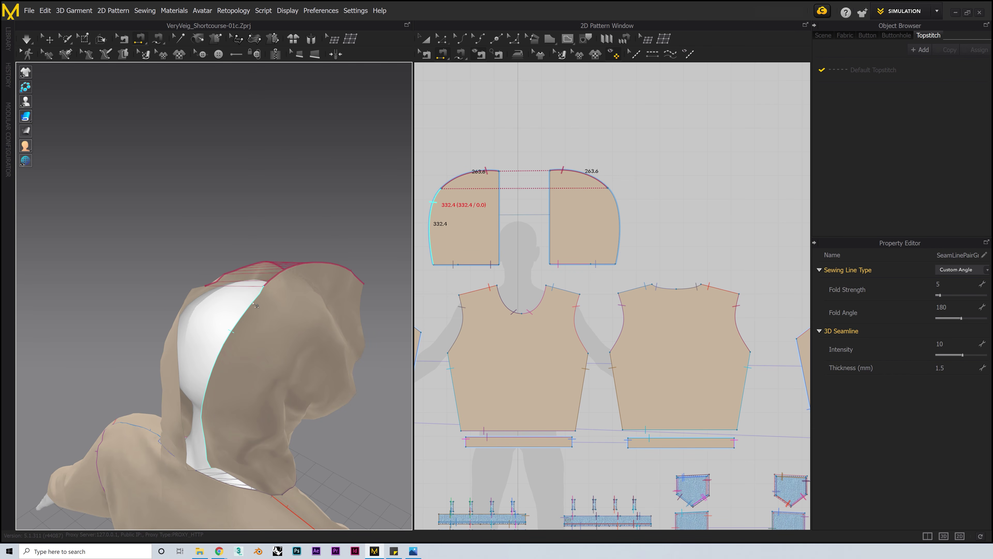
click(182, 315)
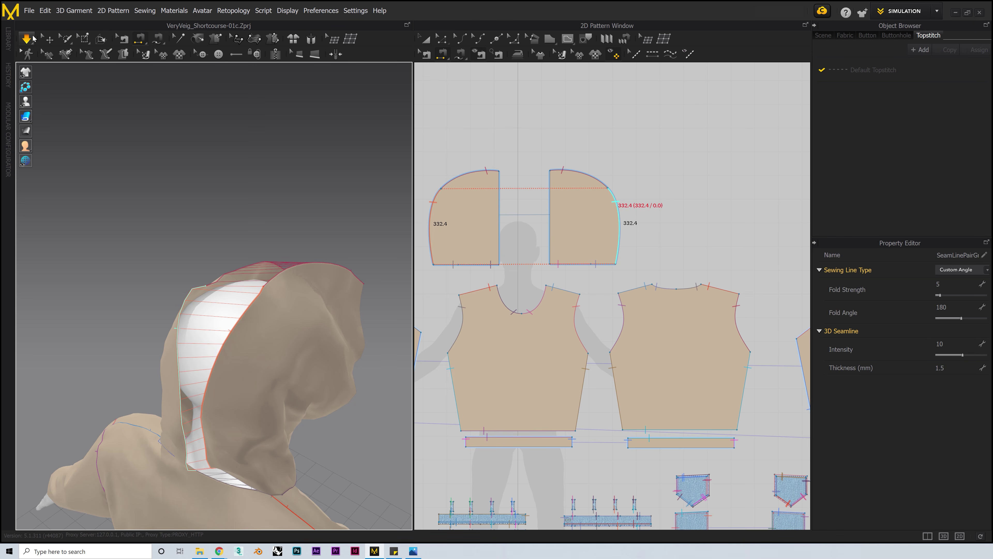
Simulate the garment so the hood seams close around the avatar's head, and stop the simulation.
click(34, 38)
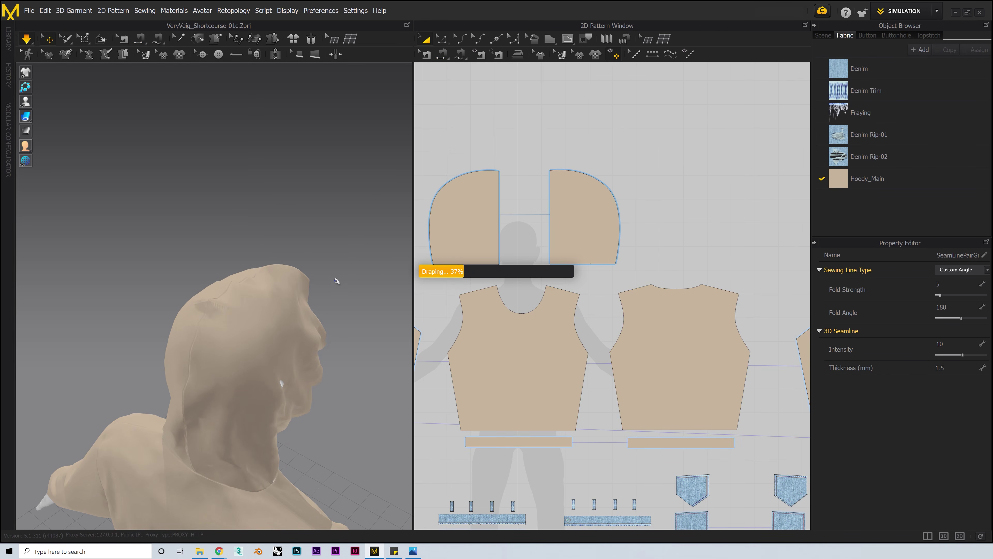
right_drag(349, 308, 262, 343)
scroll(261, 344, down, 4)
scroll(261, 343, up, 2)
middle_drag(261, 343, 260, 305)
click(28, 38)
Set the particle distance of both hood halves to 10 mm.
click(426, 39)
click(567, 198)
shift+click(487, 206)
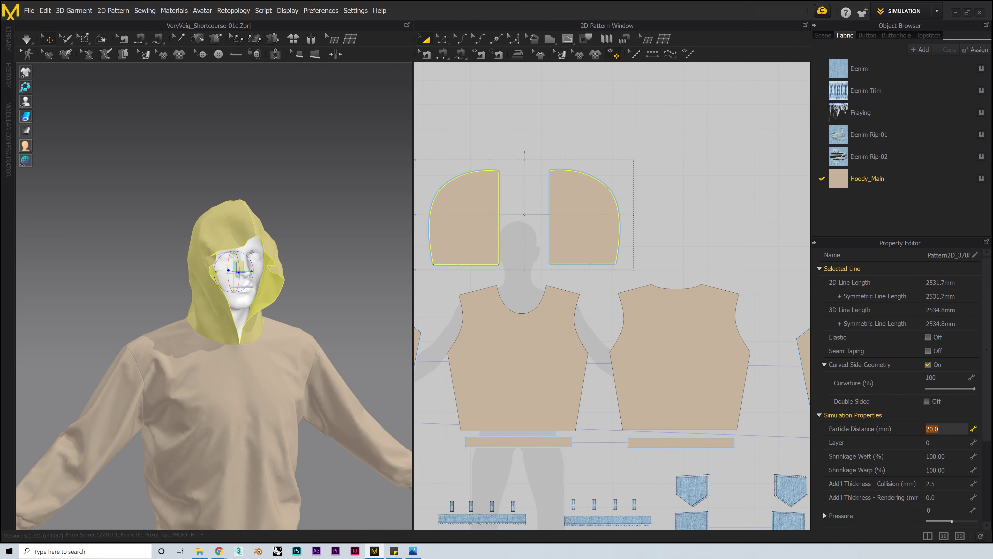
click(590, 123)
right_drag(266, 286, 198, 286)
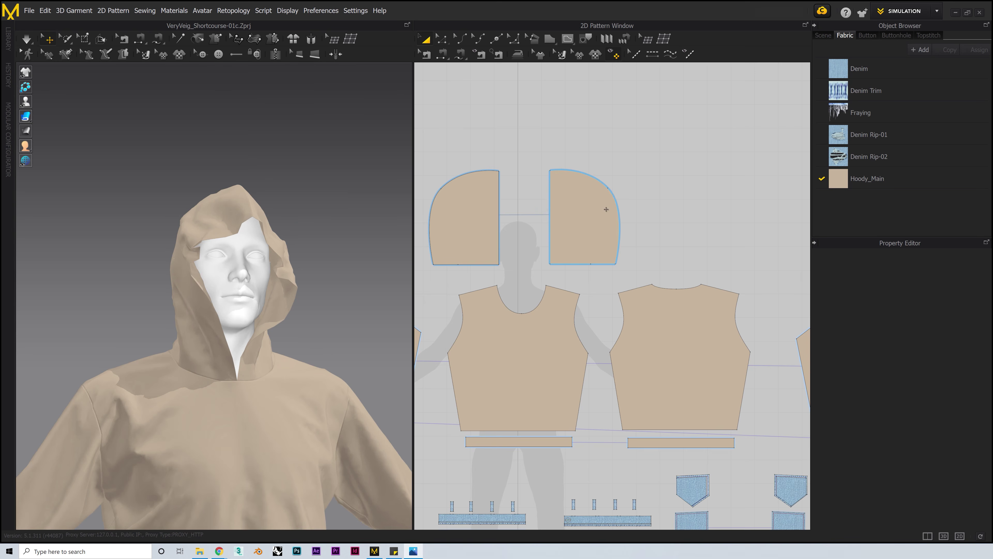
Lower the hood's top front corner and the upper point of its back curve, and simulate the new shape.
key(z)
scroll(560, 168, up, 3)
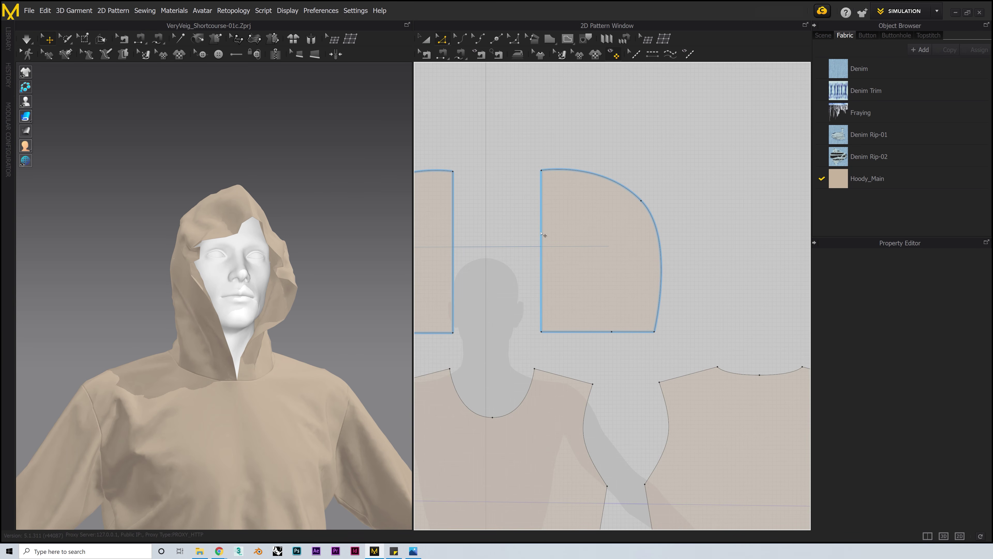
drag(542, 170, 551, 181)
drag(641, 201, 641, 218)
key(space)
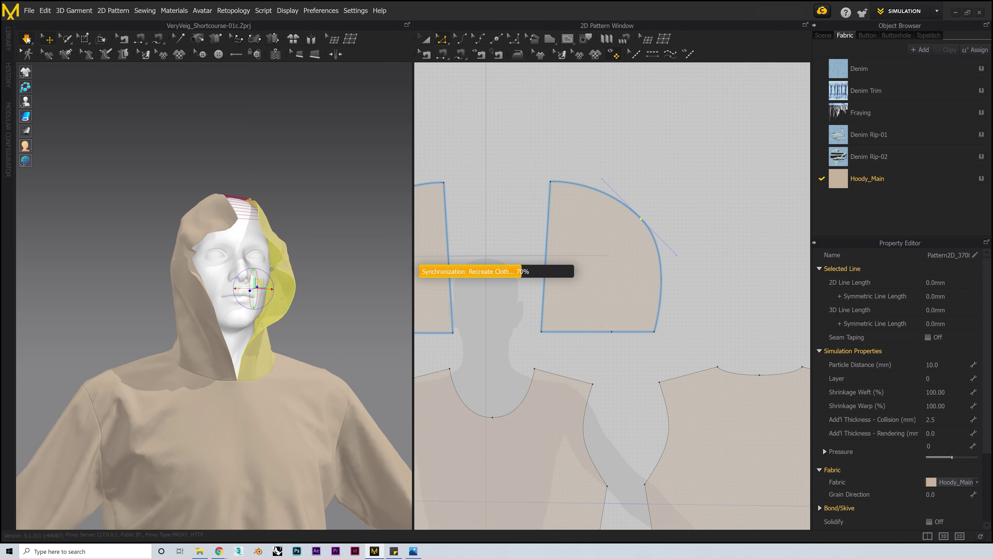
right_drag(319, 264, 211, 230)
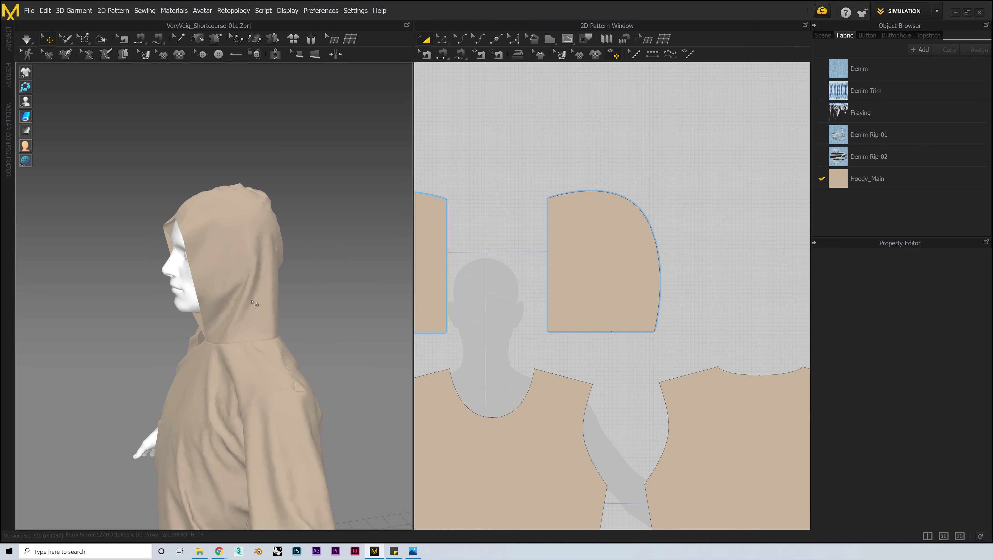
Add points to the hood's front edge and bend it inward around the face opening, simulating the result.
key(z)
click(548, 271)
key(z)
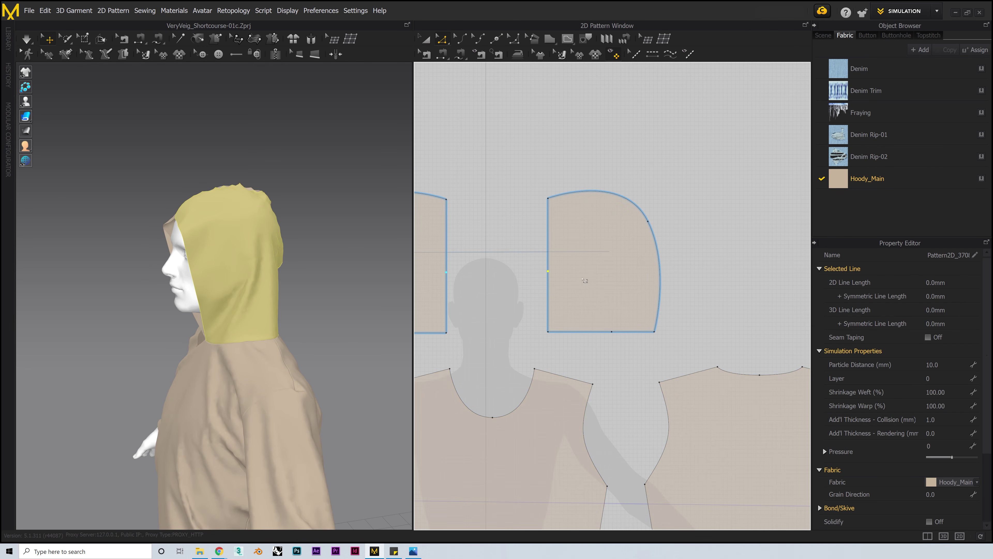
drag(564, 273, 564, 269)
drag(564, 269, 532, 239)
key(space)
key(2)
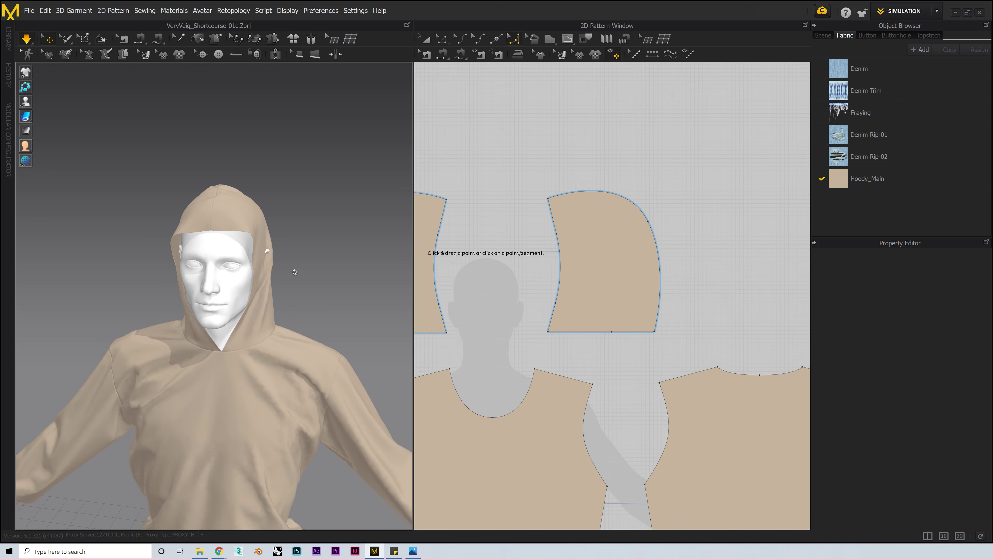
click(276, 260)
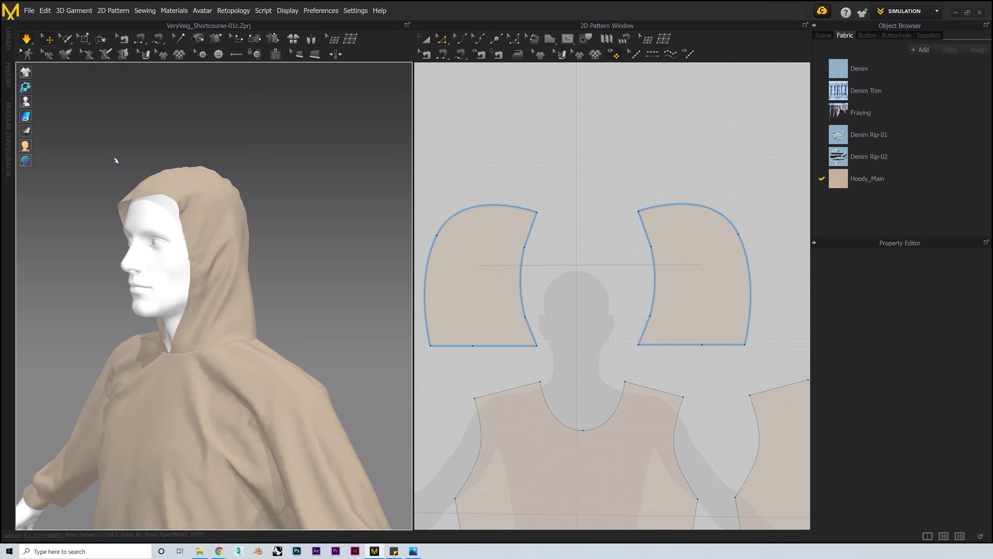
Offset the three segments of the hood's front edge as internal lines running parallel to the face opening.
right_drag(115, 159, 302, 307)
scroll(153, 307, up, 3)
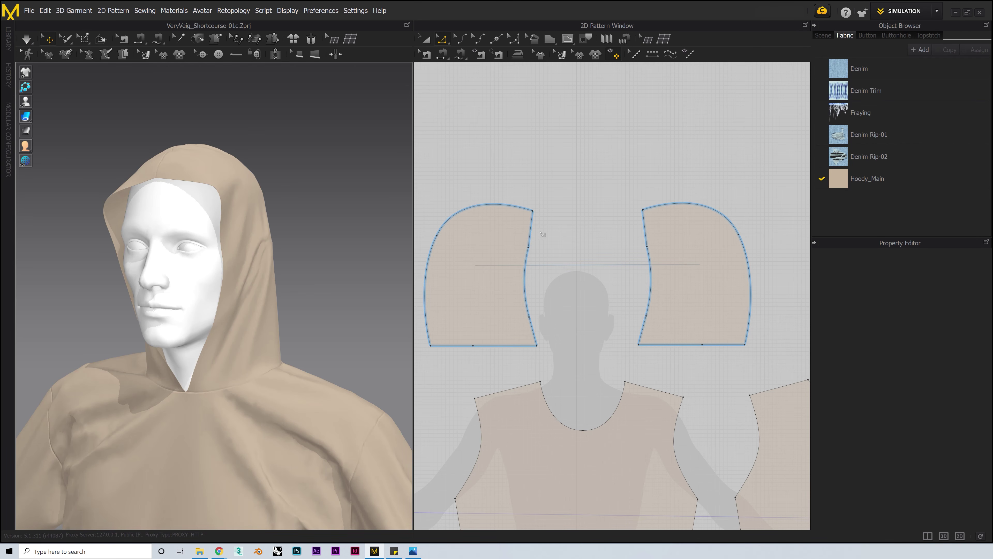
click(532, 233)
shift+click(528, 277)
right_click(532, 327)
click(566, 377)
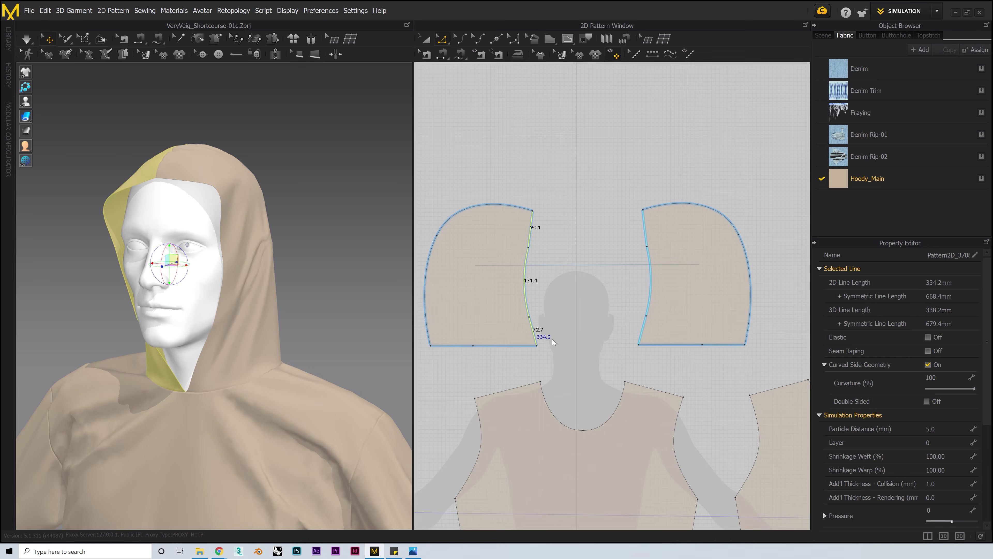
click(524, 374)
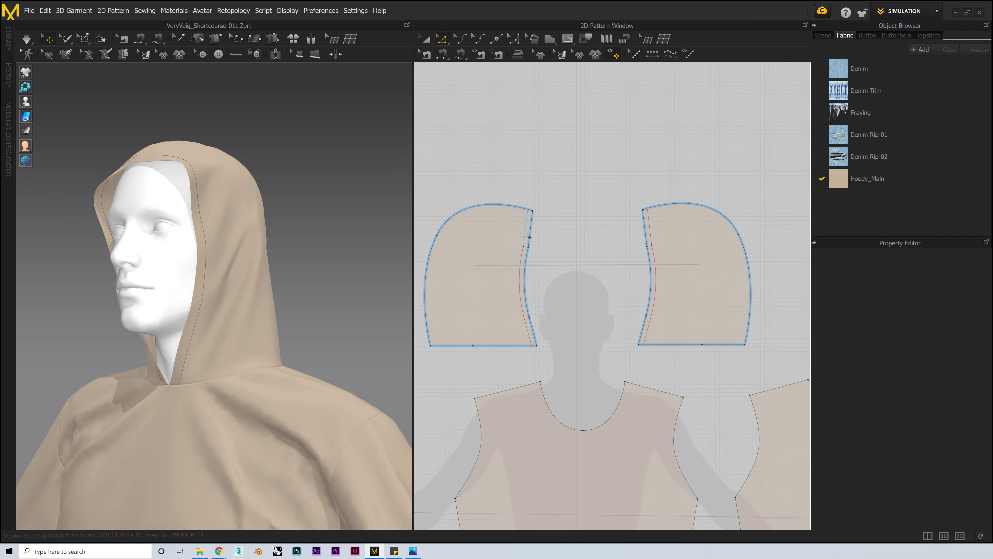
Cut and sew the hood along the offset internal lines to separate a narrow trim strip on each half.
click(524, 235)
shift+click(519, 277)
right_click(526, 324)
click(552, 413)
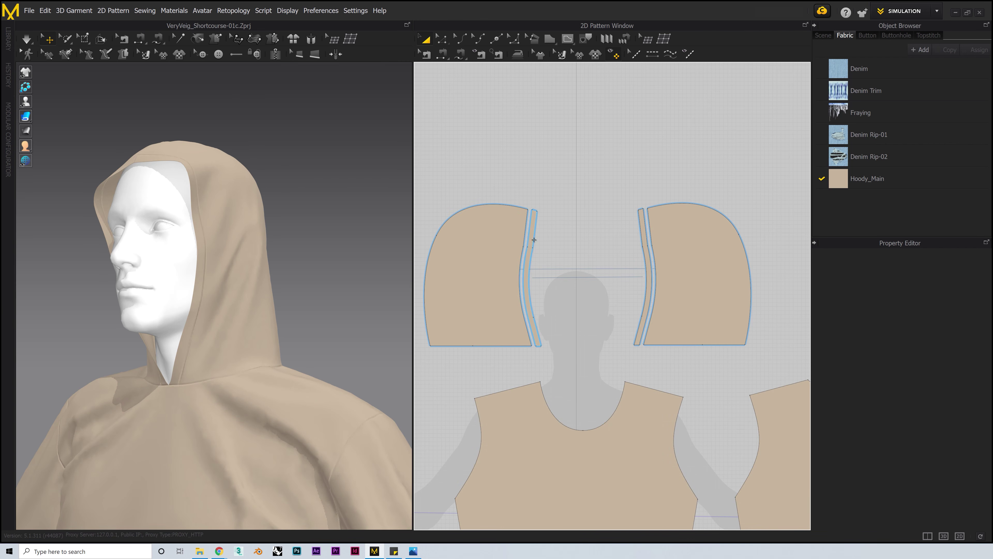
Create a Layer Clone (Over) of each hood trim strip and place each copy beside its original.
click(532, 240)
right_click(533, 239)
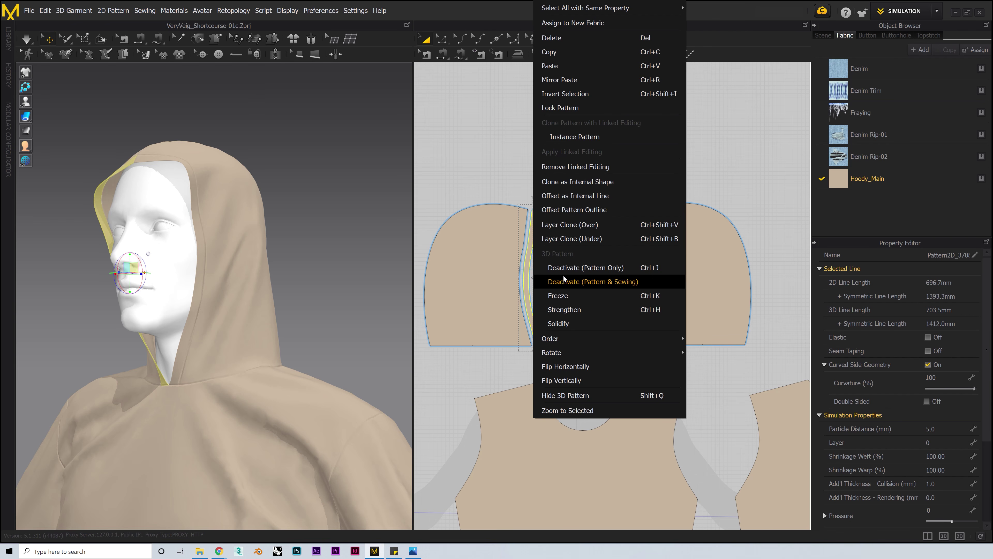
click(583, 226)
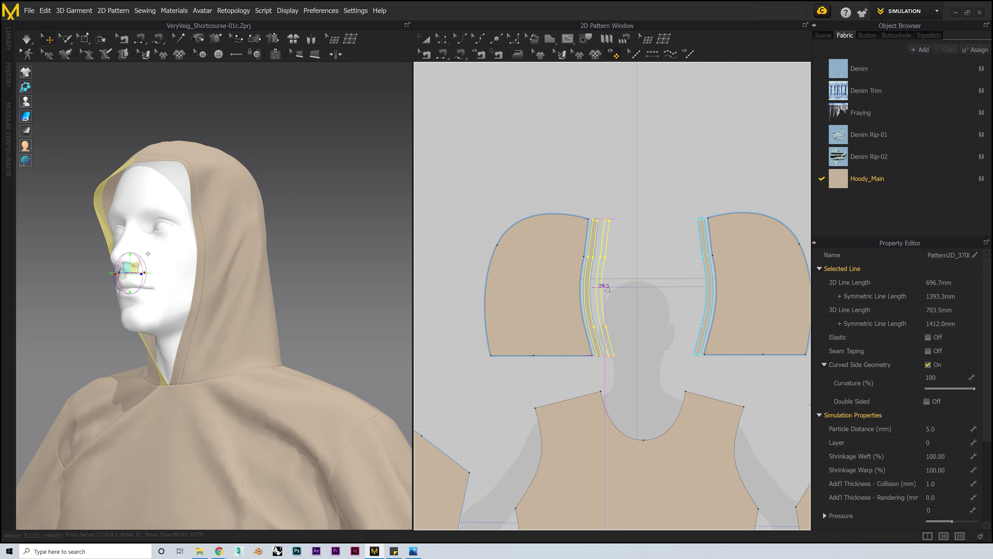
click(608, 290)
right_click(705, 258)
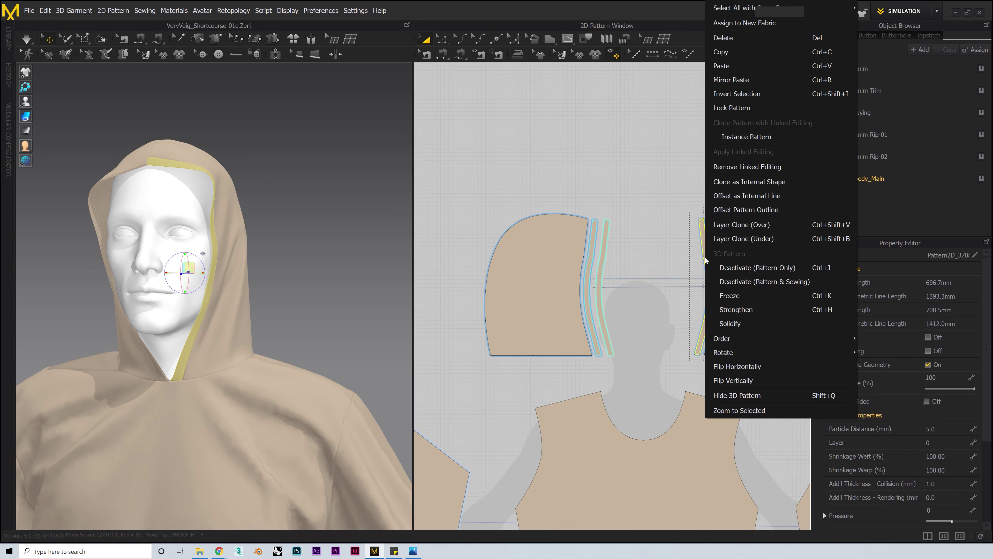
click(748, 226)
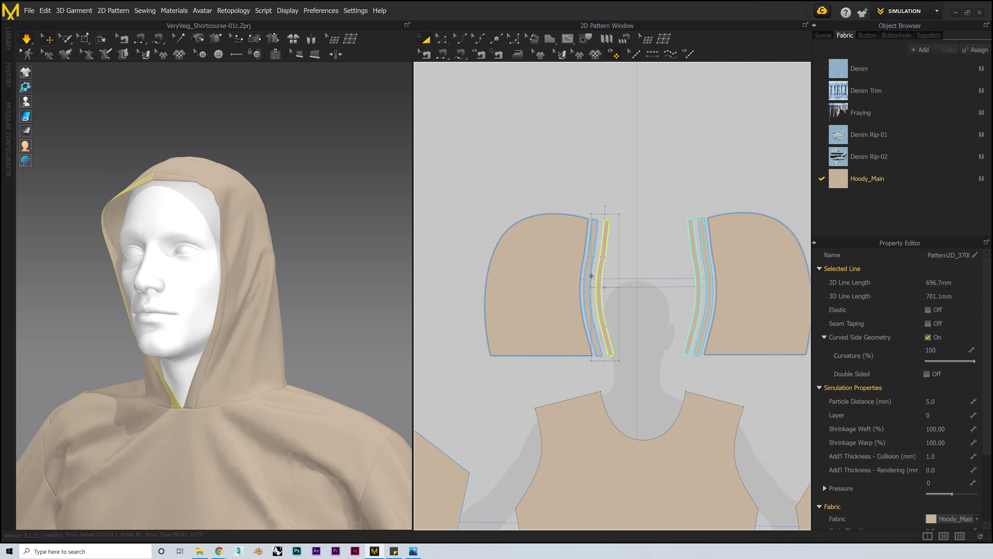
Set the pressure of all four hood trim strips to 20 and inspect the padded hood edge during the simulation.
shift+click(590, 274)
shift+click(692, 239)
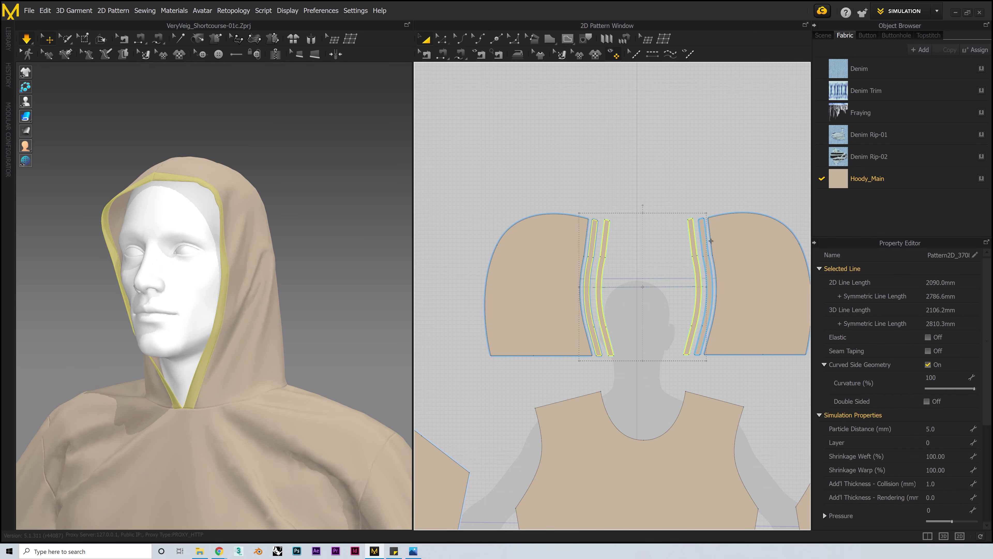
shift+click(707, 243)
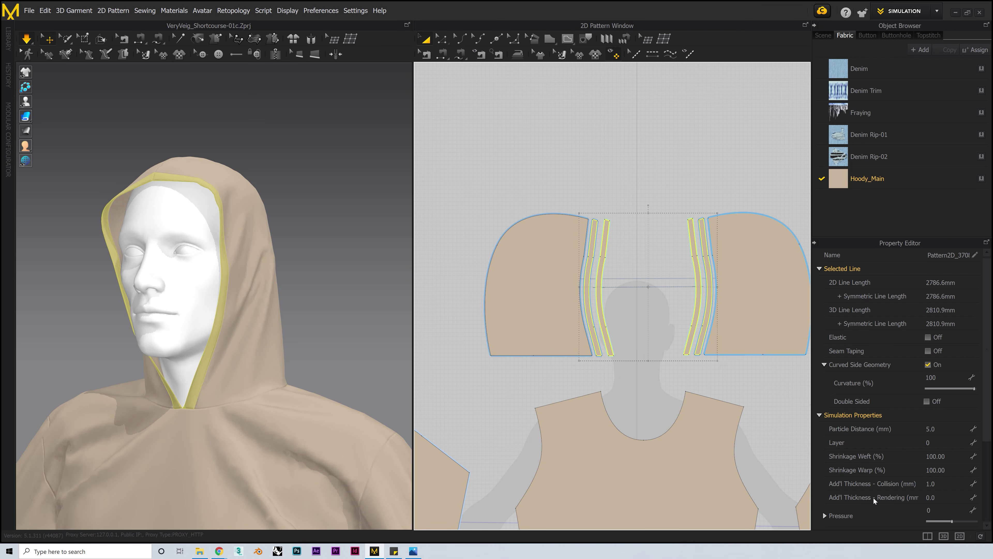
click(943, 510)
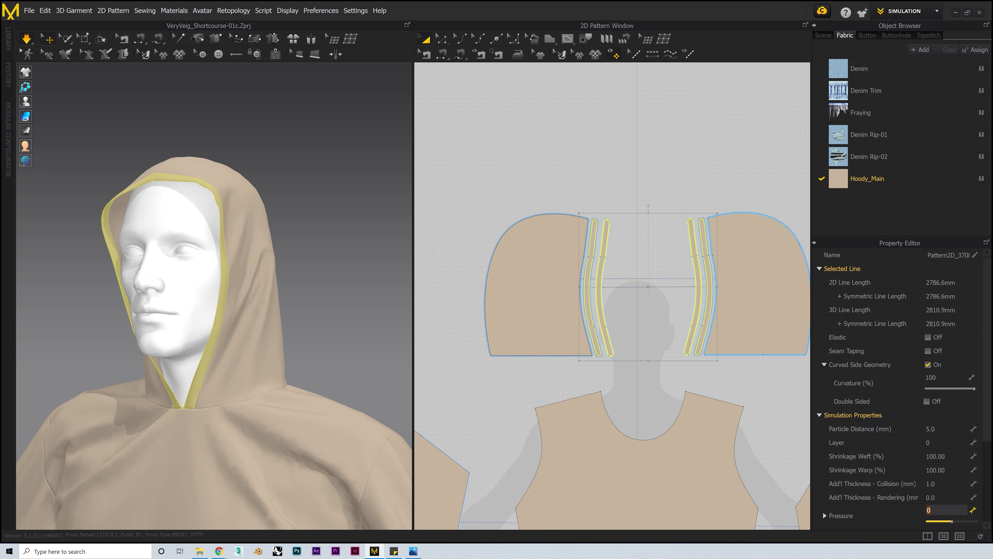
text(20)
key(Return)
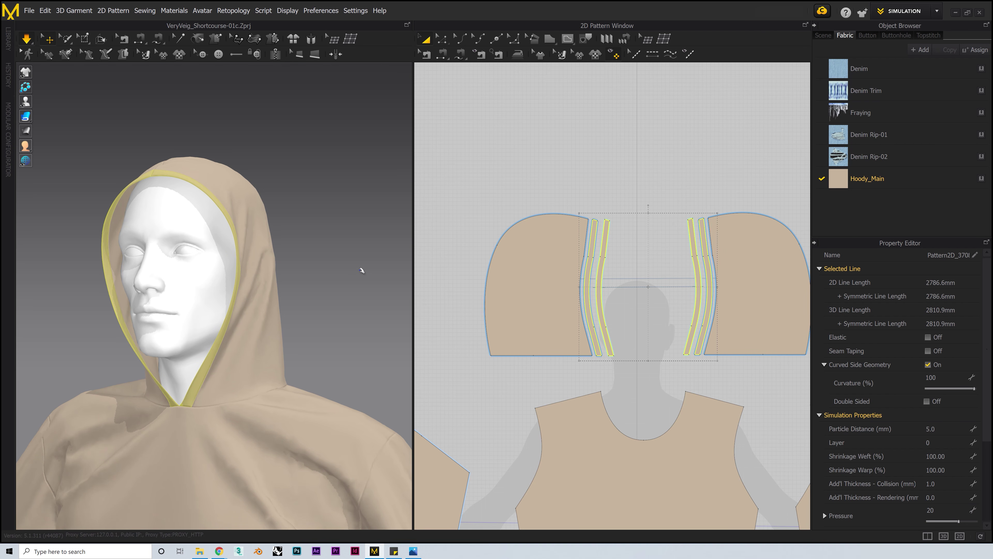
right_drag(329, 305, 277, 318)
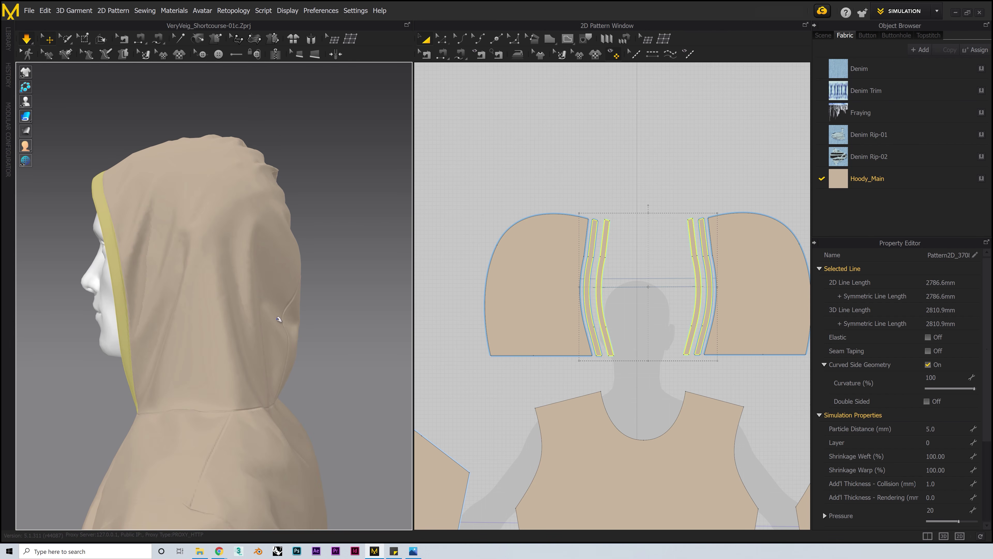
right_drag(298, 284, 359, 287)
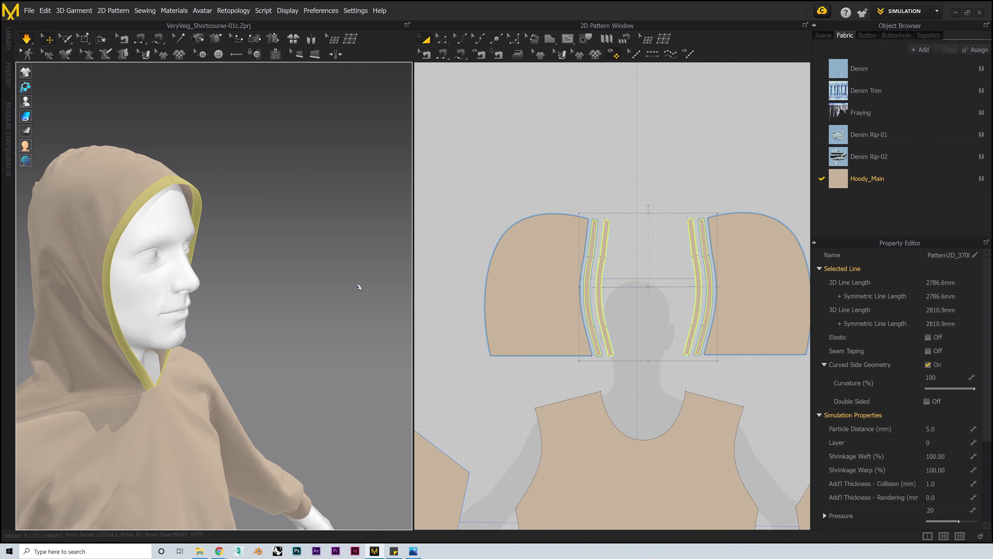
Select all four hood trim strips and set their pressure to 10.
click(27, 40)
click(183, 104)
right_drag(198, 207, 242, 246)
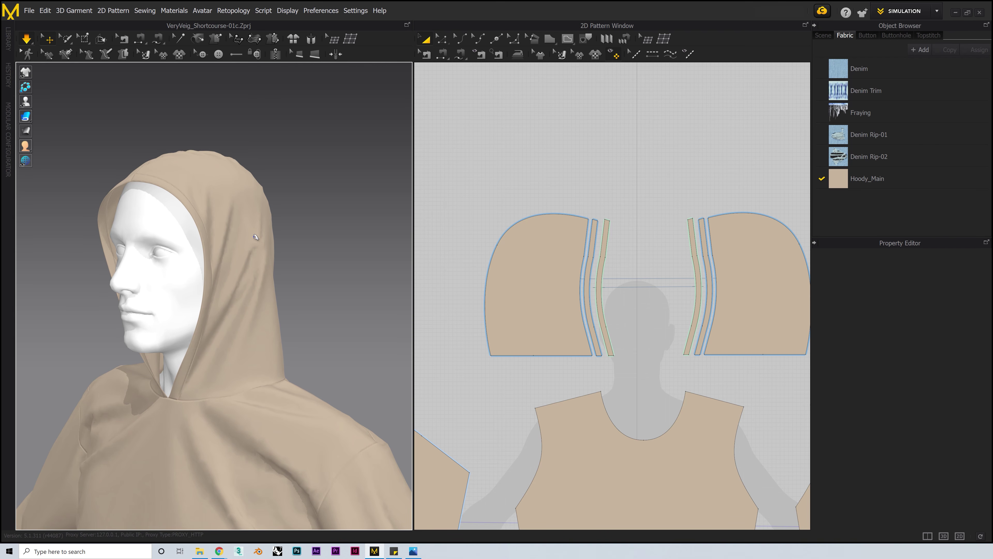
scroll(150, 197, up, 4)
right_drag(232, 289, 252, 296)
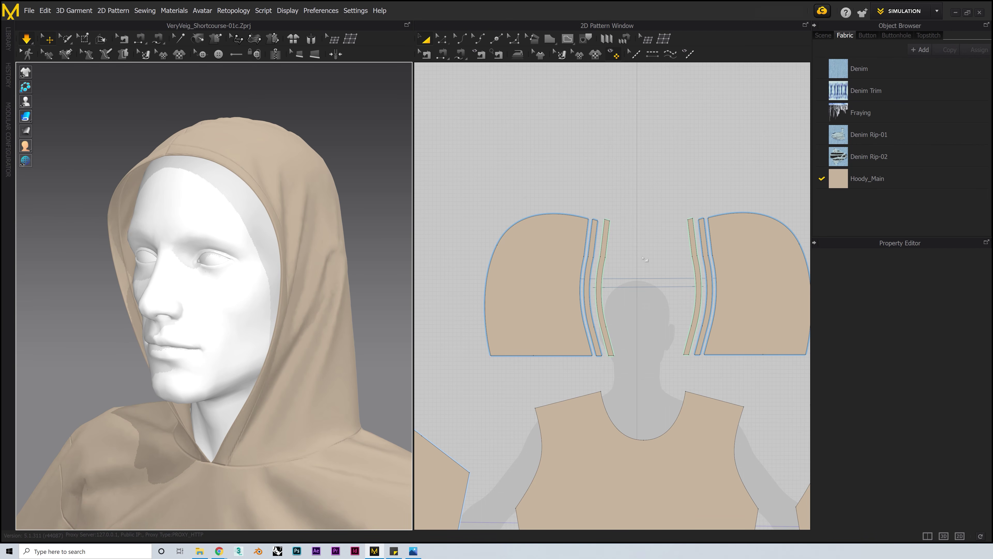
click(606, 247)
shift+click(592, 246)
shift+click(693, 245)
shift+click(706, 244)
click(932, 510)
text(10)
key(Return)
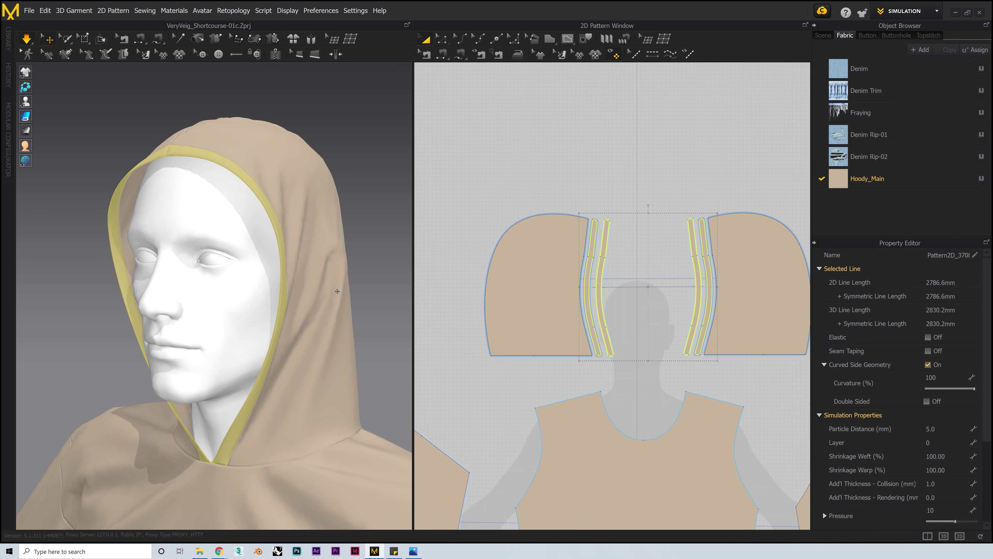
Stop the simulation and examine the reduced trim padding and the fit of the whole hoodie on the avatar.
right_drag(337, 290, 316, 339)
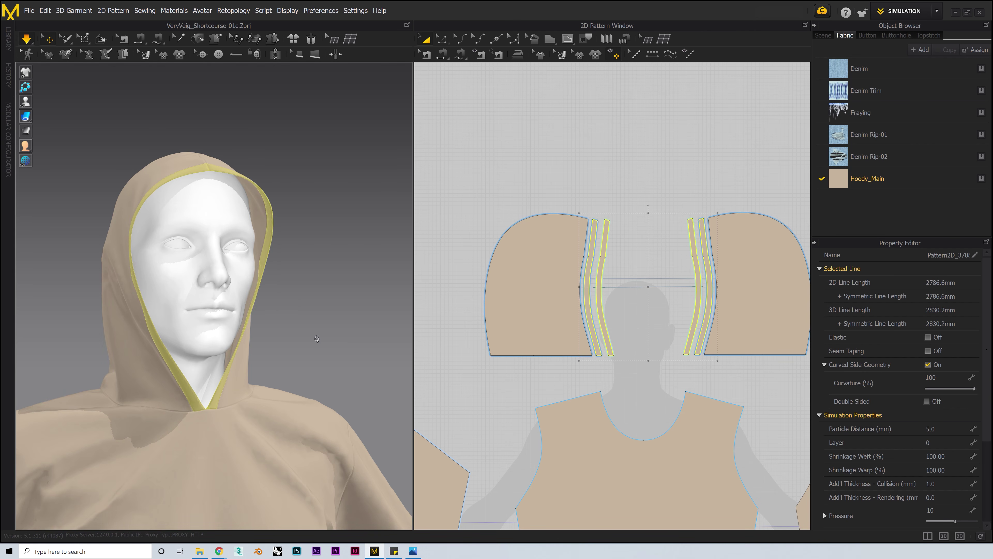
click(31, 43)
click(321, 152)
scroll(296, 240, up, 4)
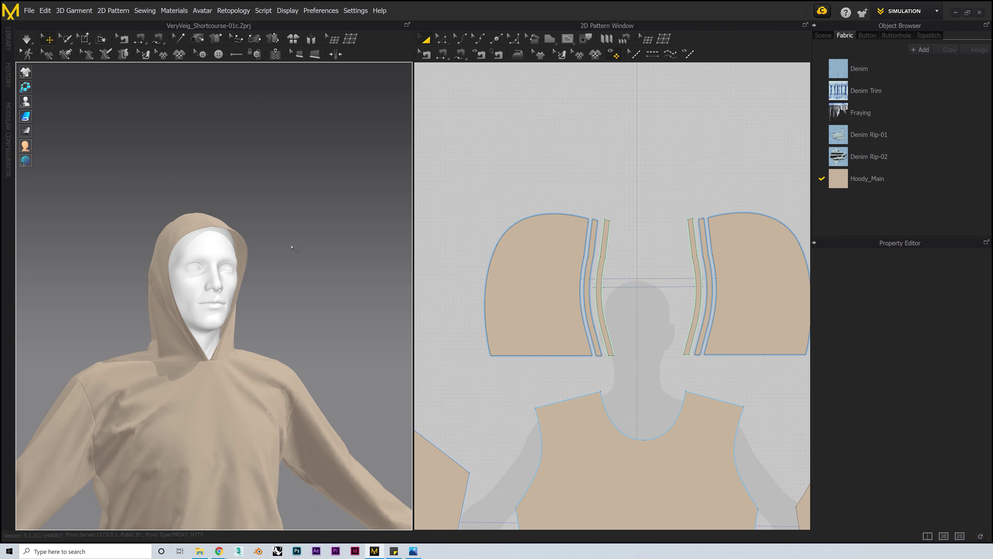
right_drag(296, 240, 270, 332)
middle_drag(271, 332, 326, 299)
right_drag(327, 299, 313, 297)
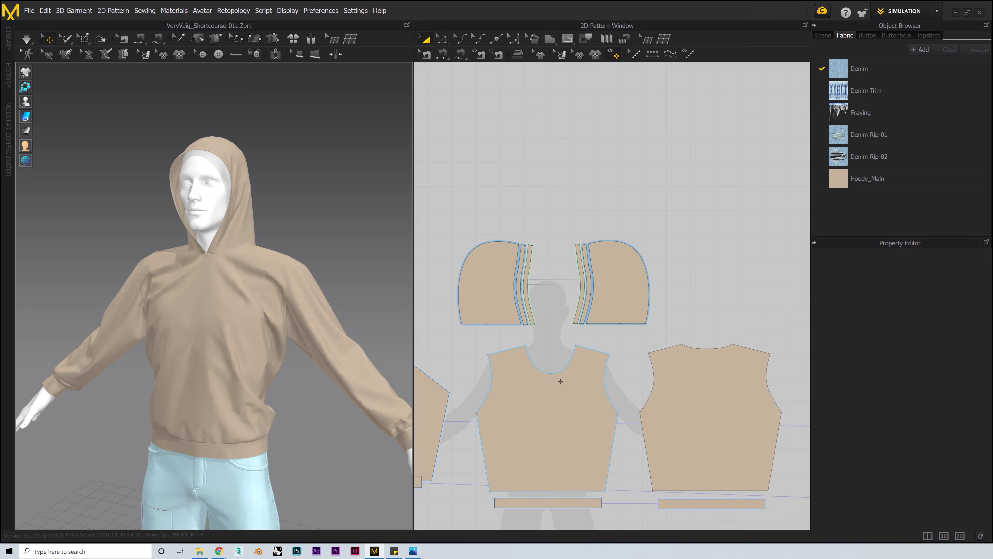
scroll(222, 257, up, 8)
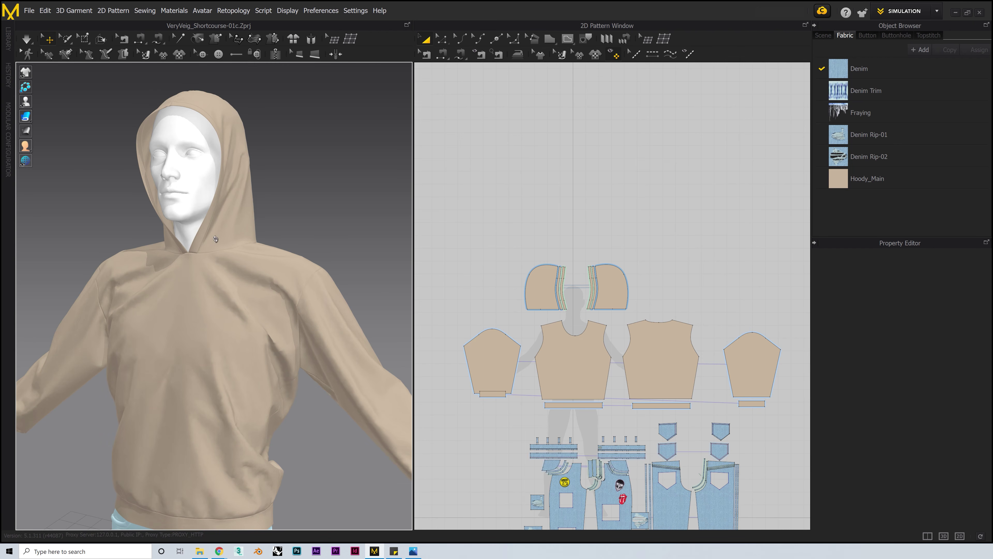
right_drag(297, 236, 230, 306)
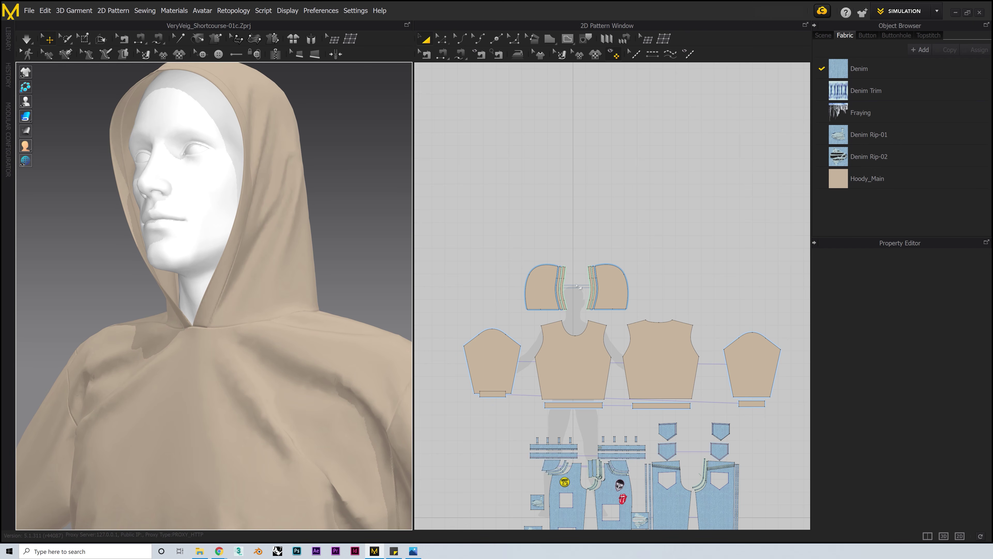
Draw an internal circle about 30 mm in circumference near the lower end of the hood trim strip and convert it to a hole.
scroll(577, 287, up, 6)
click(597, 320)
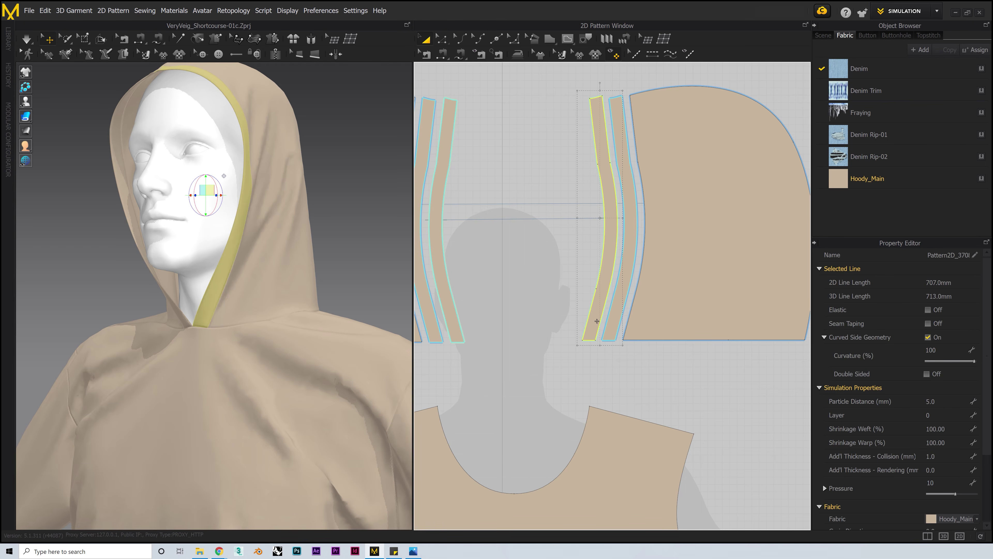
click(574, 324)
scroll(590, 330, up, 5)
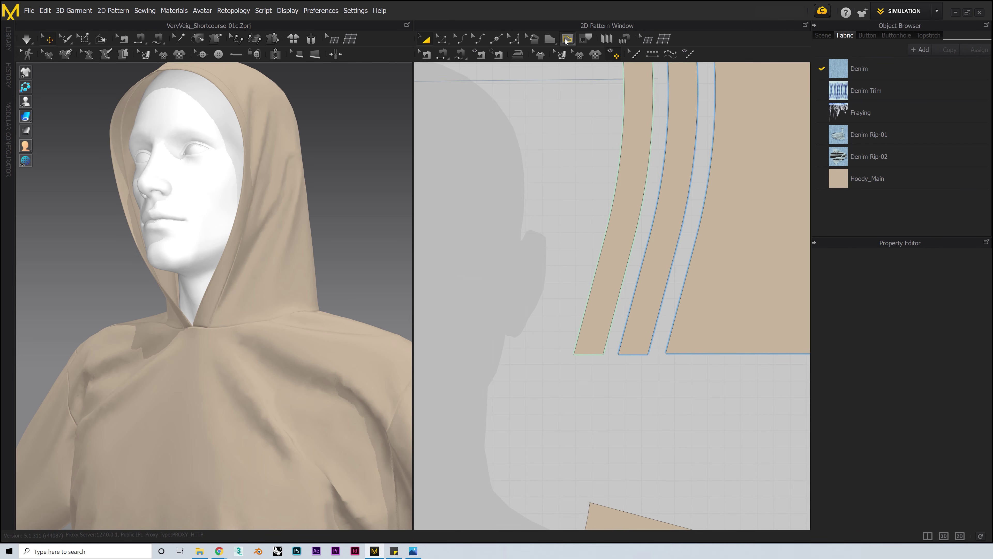
click(566, 39)
click(584, 90)
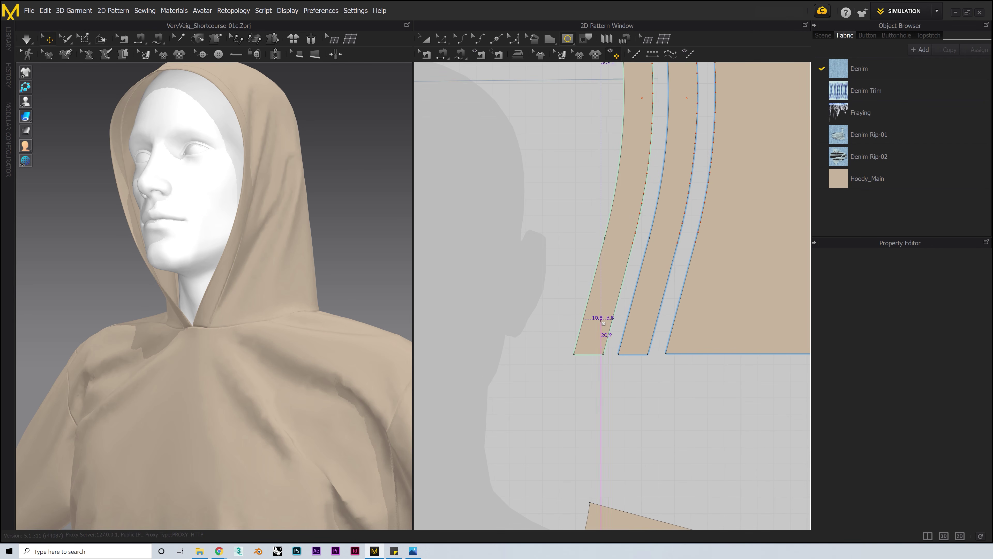
mouse_move(599, 325)
mouse_down()
mouse_move(610, 332)
mouse_move(603, 324)
mouse_up()
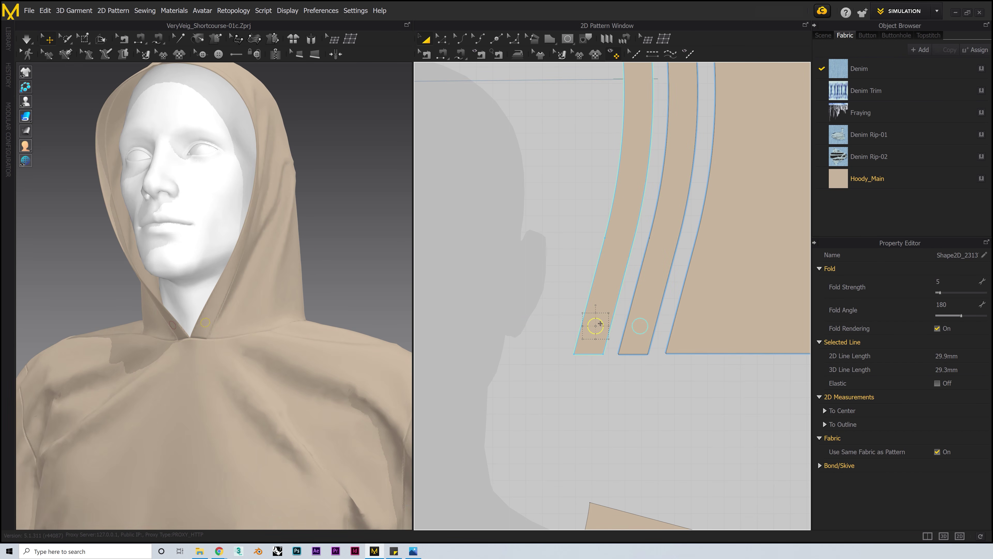
right_click(598, 320)
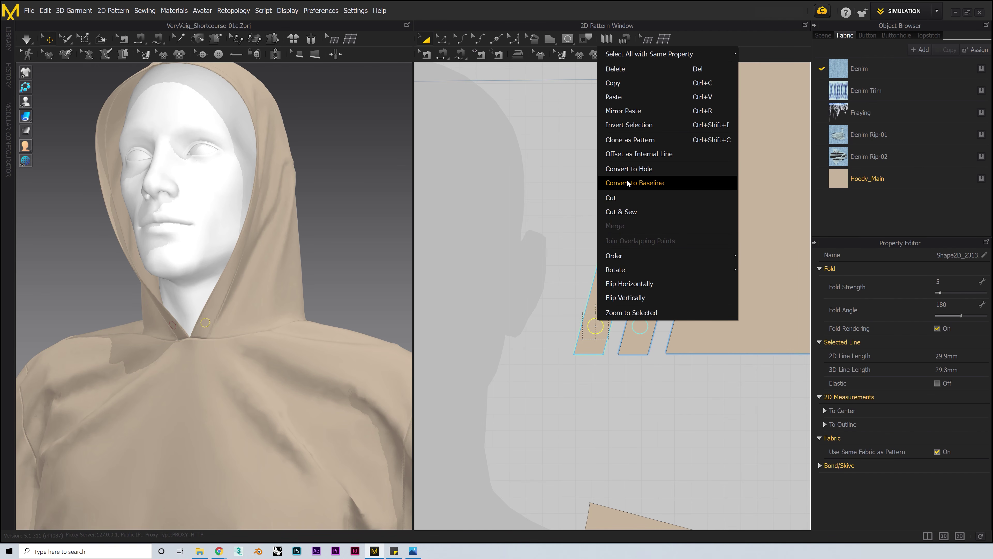
click(626, 169)
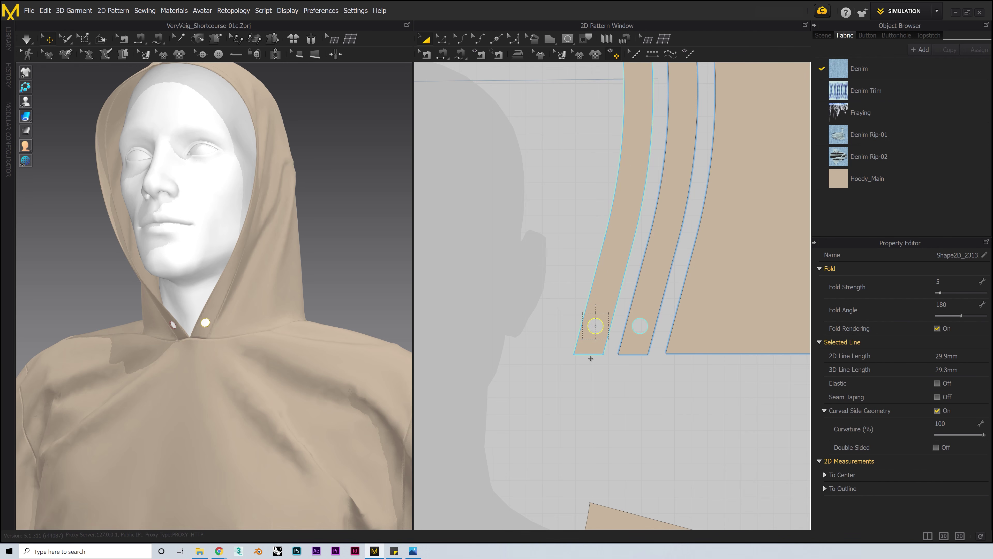
right_drag(164, 328, 231, 329)
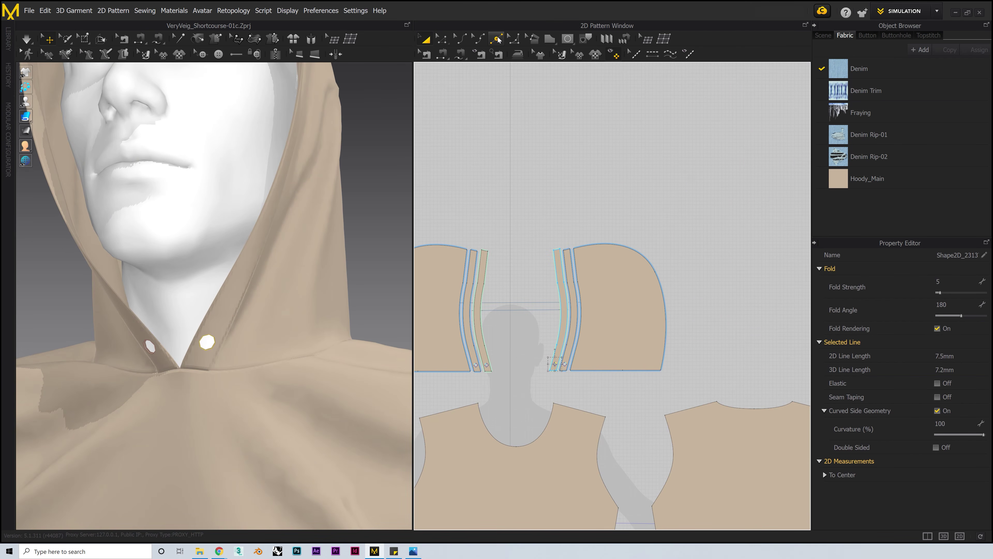
Draw a narrow rectangular drawstring pattern above the hood, about 627 mm in perimeter, and place it in 3D in front of the neck opening.
click(550, 40)
click(563, 67)
drag(561, 148, 553, 137)
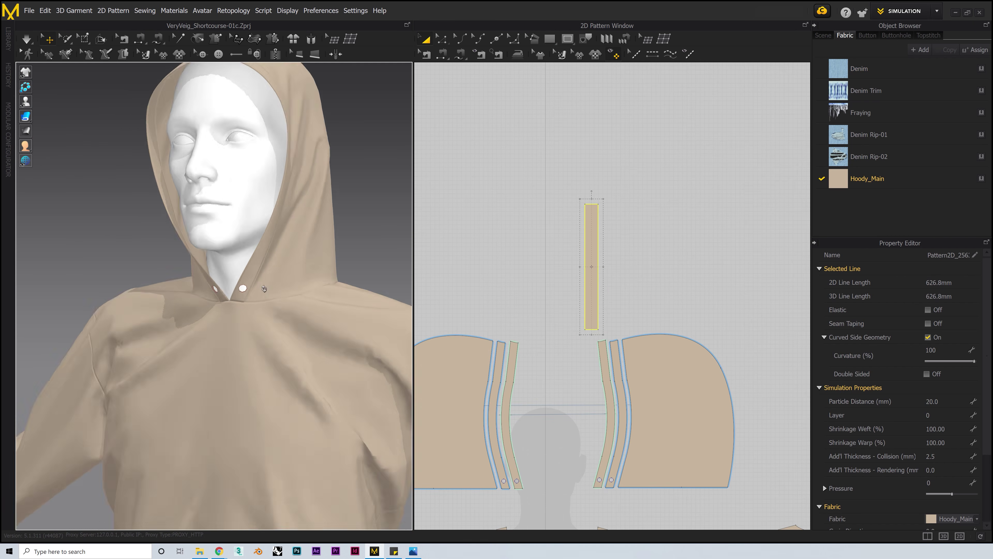
scroll(233, 349, up, 5)
right_drag(233, 350, 254, 348)
drag(215, 359, 224, 338)
right_drag(251, 313, 196, 313)
drag(240, 303, 268, 274)
right_drag(219, 295, 297, 303)
Shorten the drawstring rectangle to about 160 mm by moving its end edge, keeping its width of about 30 mm.
click(442, 38)
drag(591, 219, 591, 224)
drag(592, 333, 591, 279)
scroll(254, 274, up, 4)
middle_drag(595, 401, 581, 352)
scroll(580, 355, up, 3)
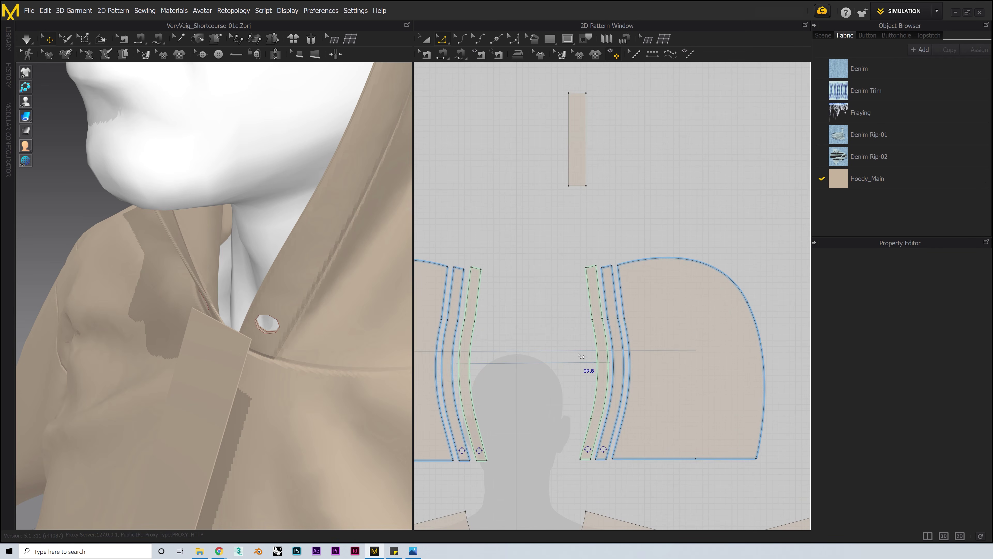
Free-sew the full top edge of the drawstring strip around the circumference of the trim's eyelet hole.
click(460, 55)
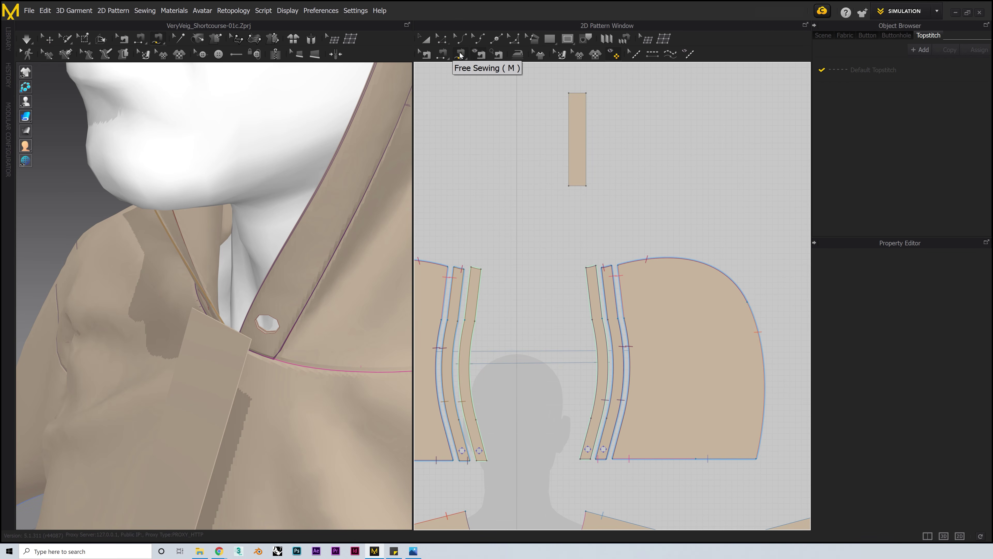
click(569, 94)
click(587, 94)
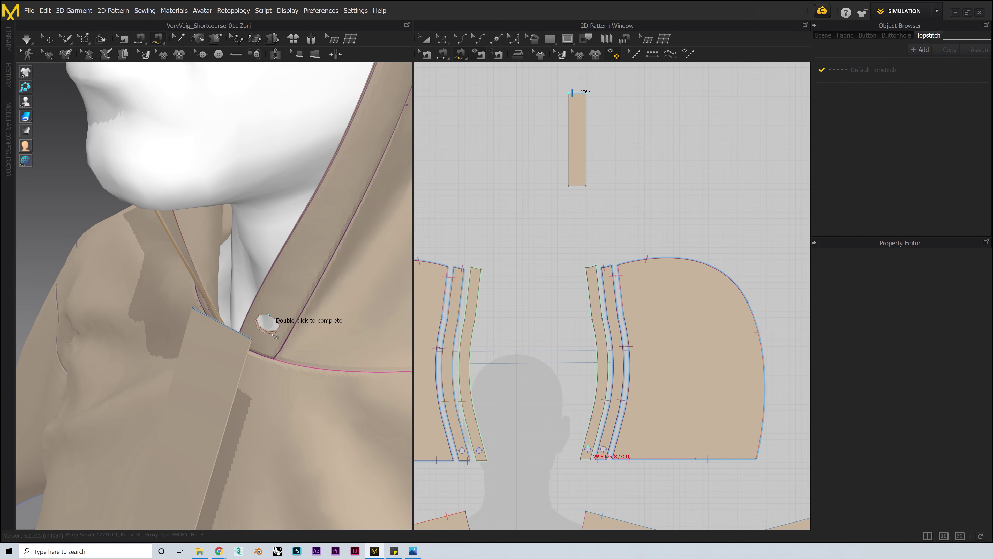
click(280, 321)
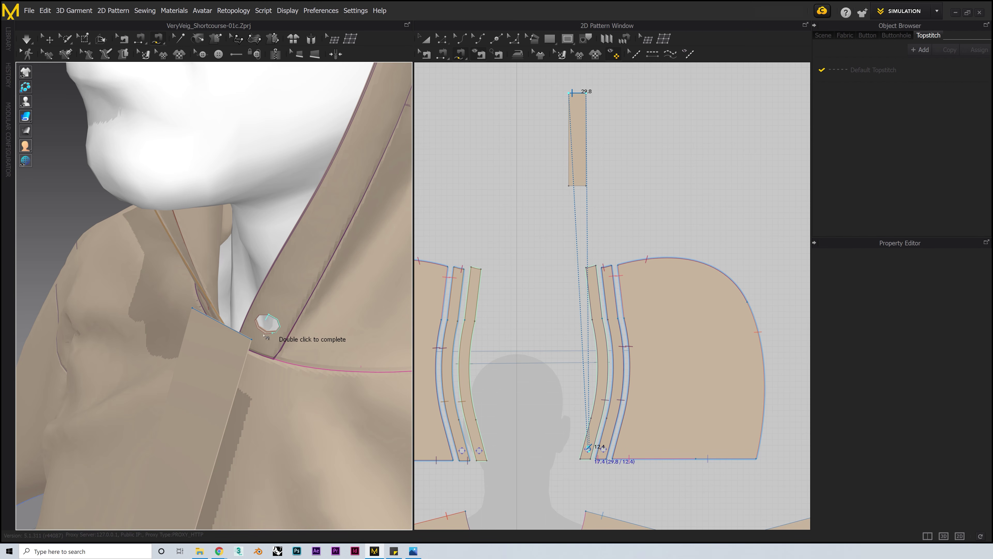
double_click(240, 341)
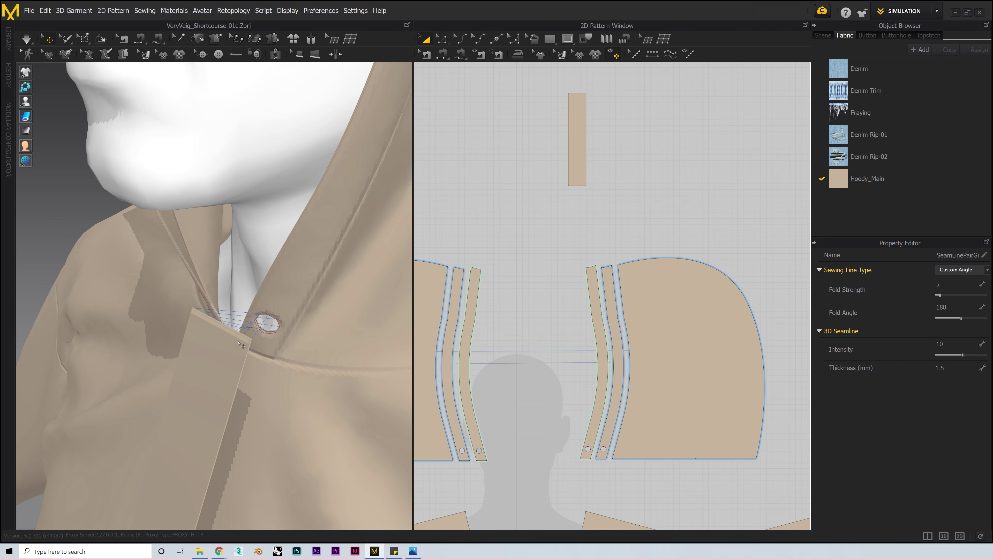
Reposition the drawstring strip in 3D close in front of the eyelet hole and simulate it.
click(224, 351)
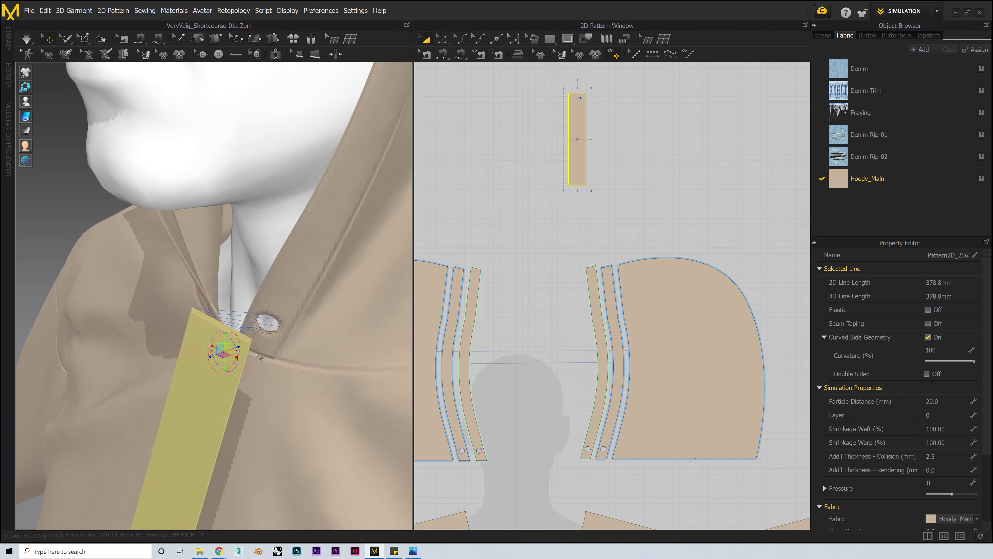
right_drag(214, 353, 223, 364)
drag(232, 363, 277, 268)
right_drag(270, 348, 223, 350)
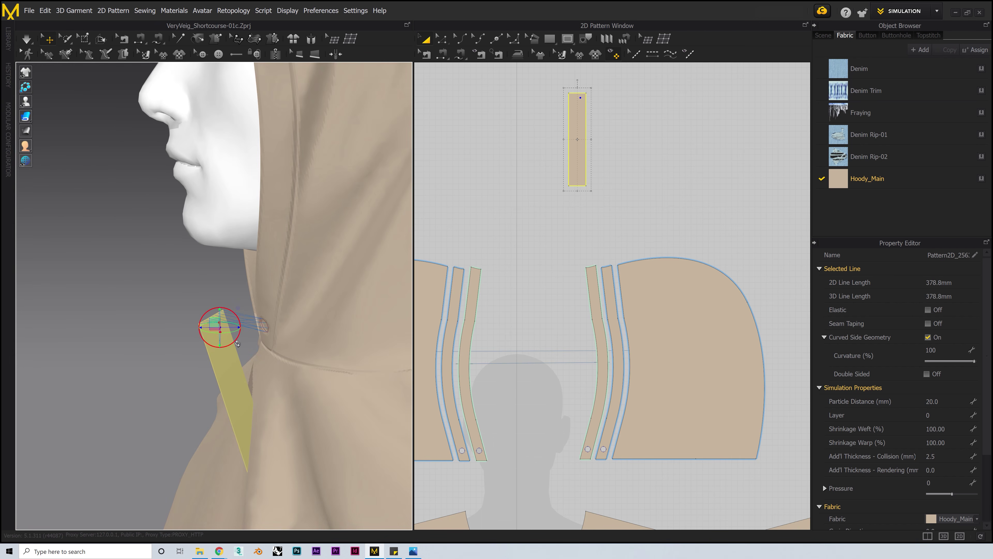
drag(223, 350, 223, 361)
right_drag(223, 316, 222, 342)
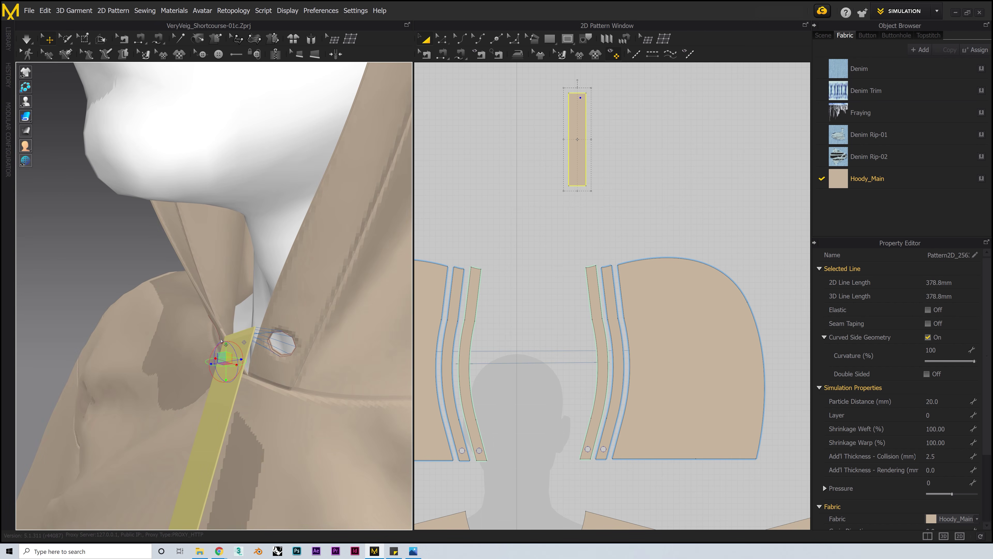
drag(228, 349, 227, 380)
right_drag(242, 376, 262, 378)
click(26, 43)
click(25, 41)
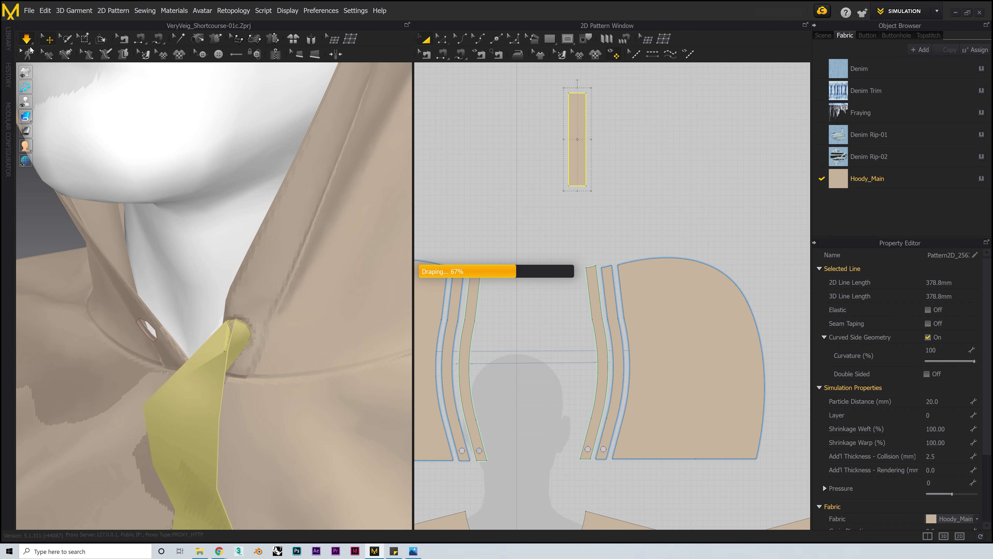
Sew the drawstring strip's two long edges together into a tube and run the simulation briefly.
key(n)
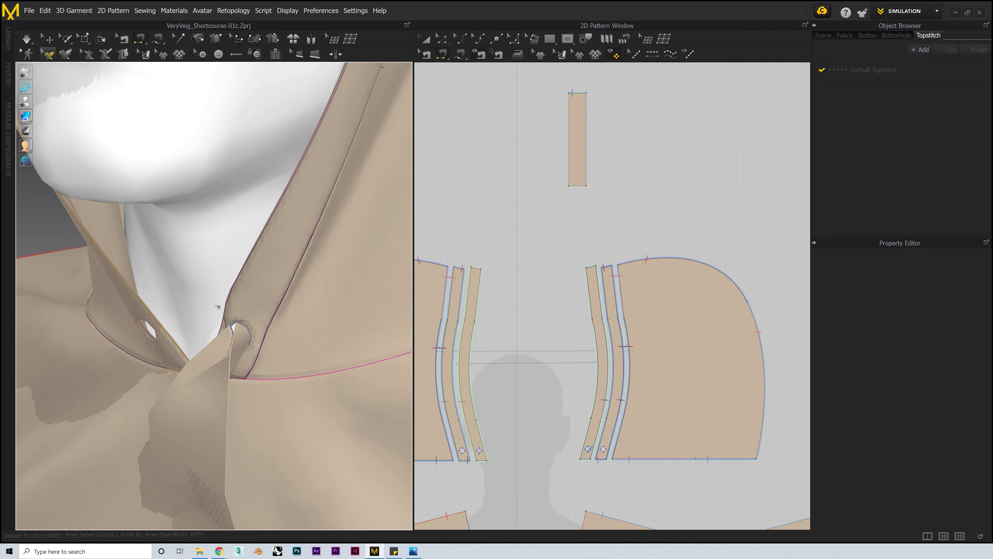
right_drag(235, 329, 214, 341)
click(212, 349)
click(152, 369)
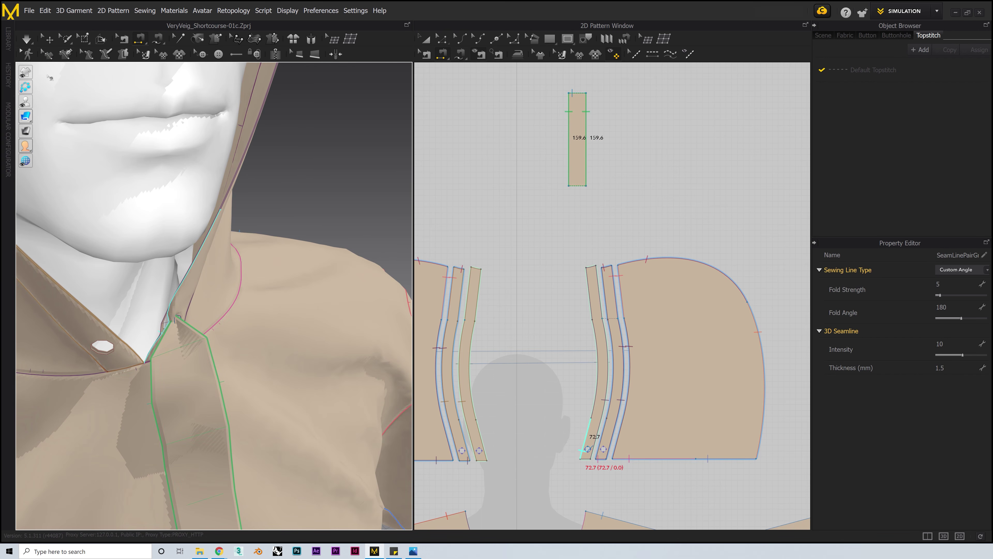
click(29, 40)
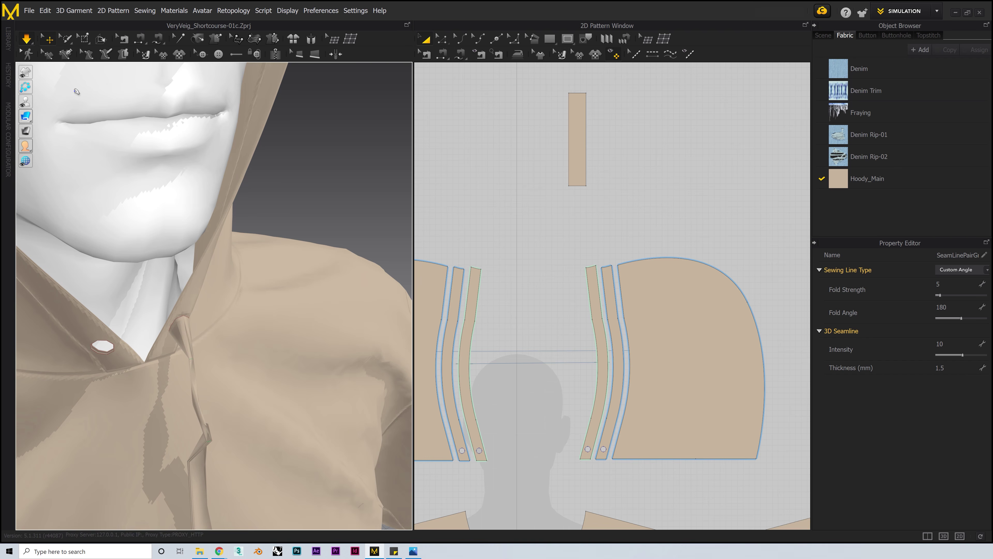
scroll(243, 333, down, 6)
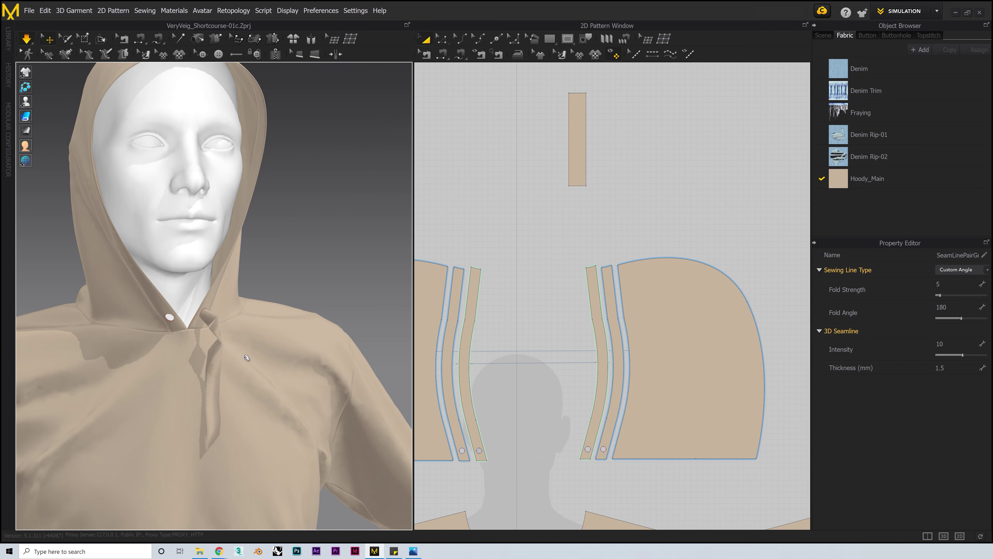
key(space)
key(a)
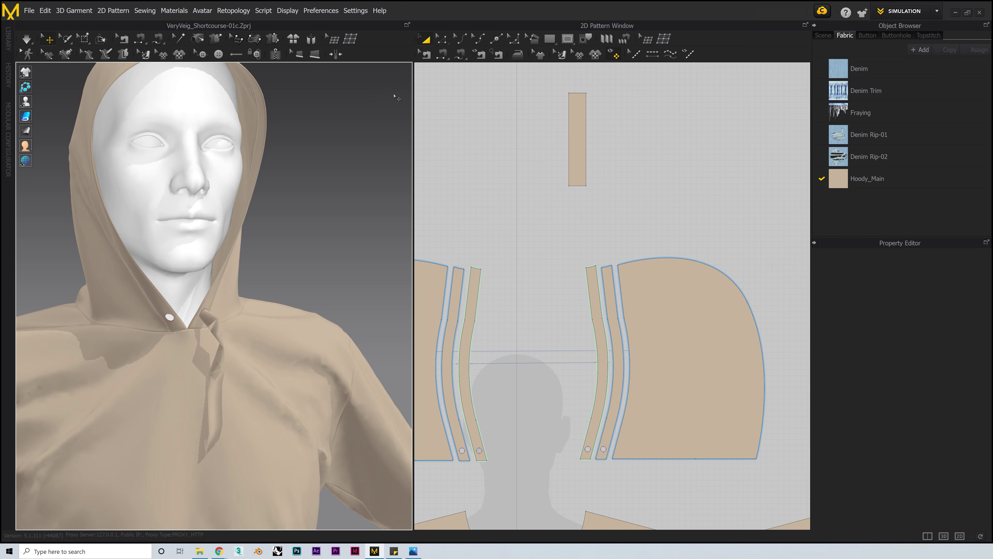
Set the drawstring pattern's particle distance to 5 mm and restart the simulation.
click(581, 144)
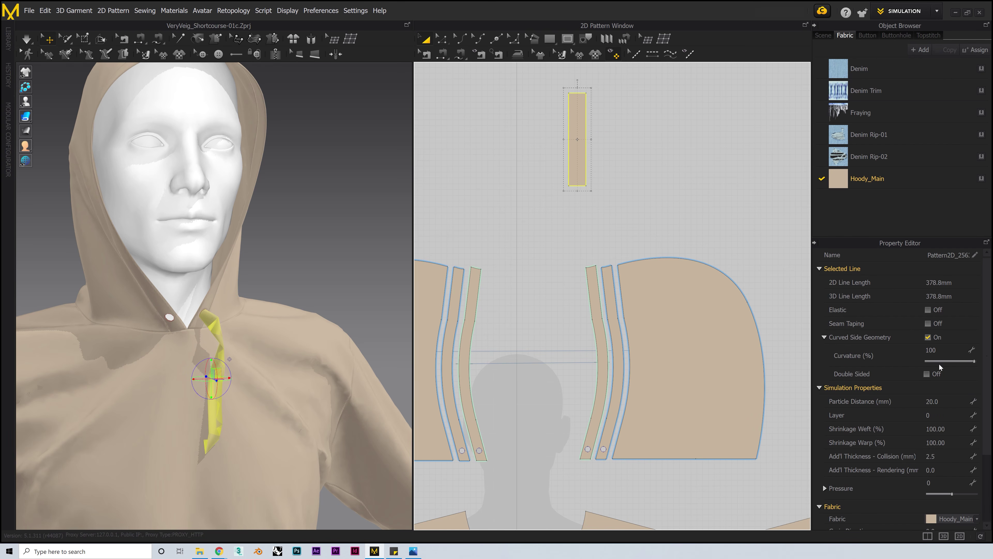
click(938, 401)
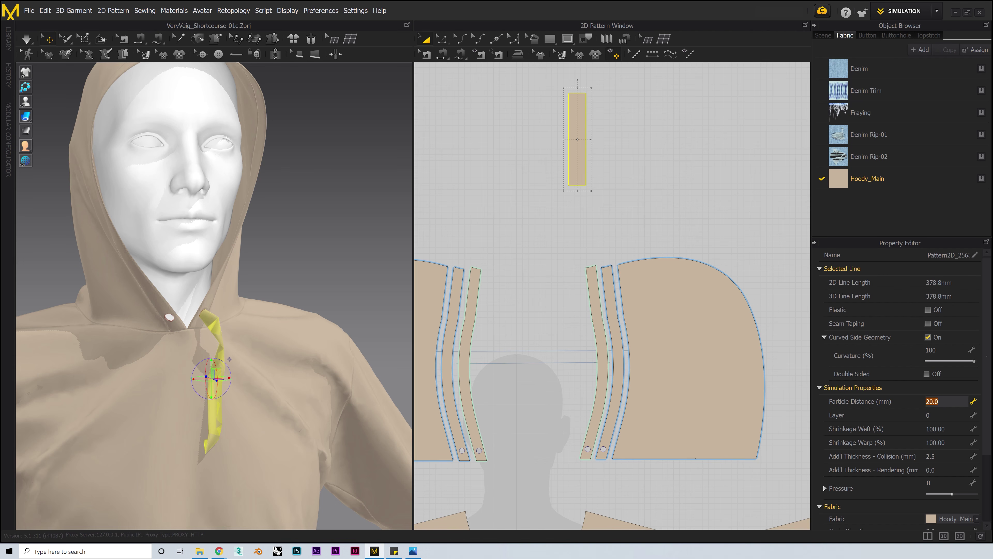
text(5)
key(Return)
click(25, 38)
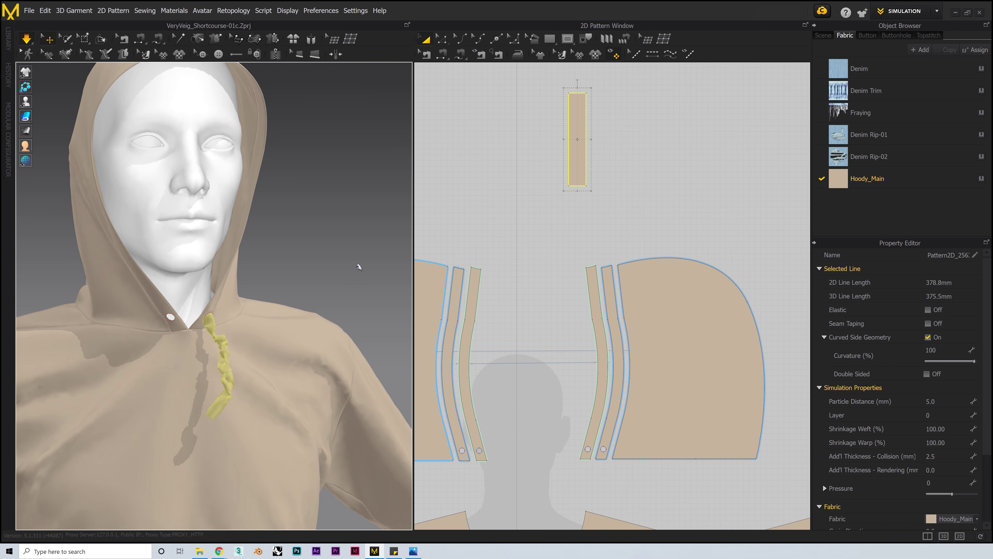
Set the drawstring's pressure to 20 and pull its free end outward while simulating.
click(941, 483)
text(20)
key(Return)
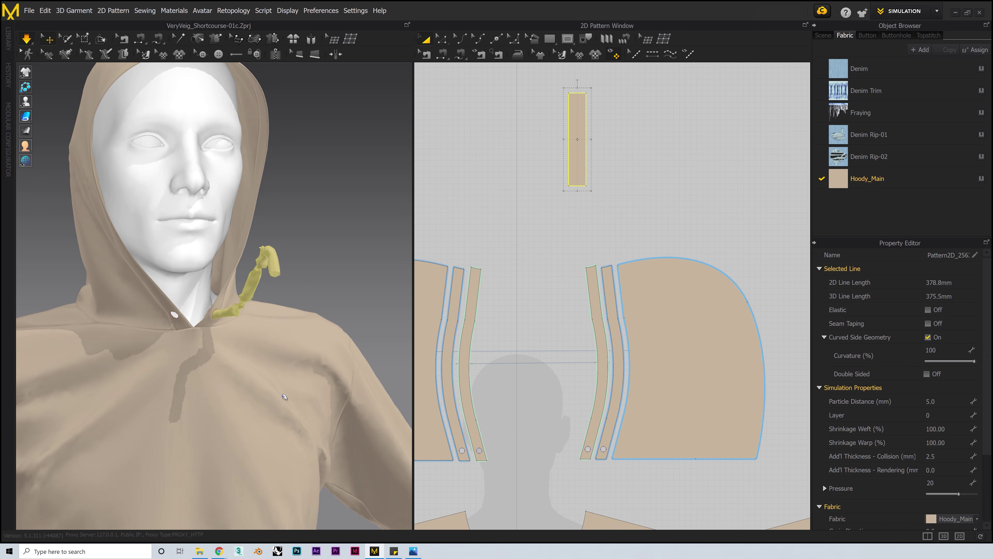
drag(273, 257, 303, 264)
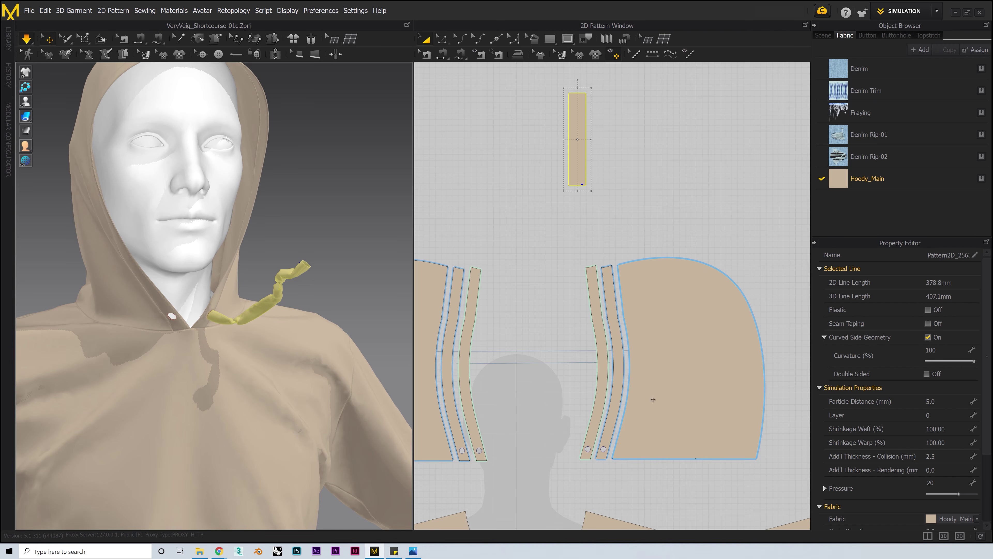
Try a pressure of 60 on the drawstring and pull its free end down over the chest while simulating.
click(929, 484)
text(60)
key(Return)
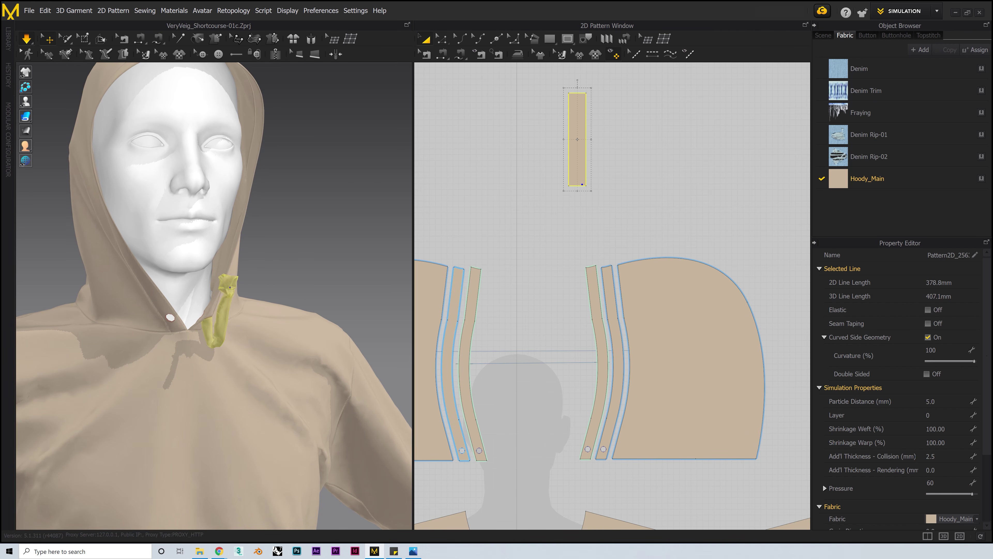
drag(204, 286, 241, 402)
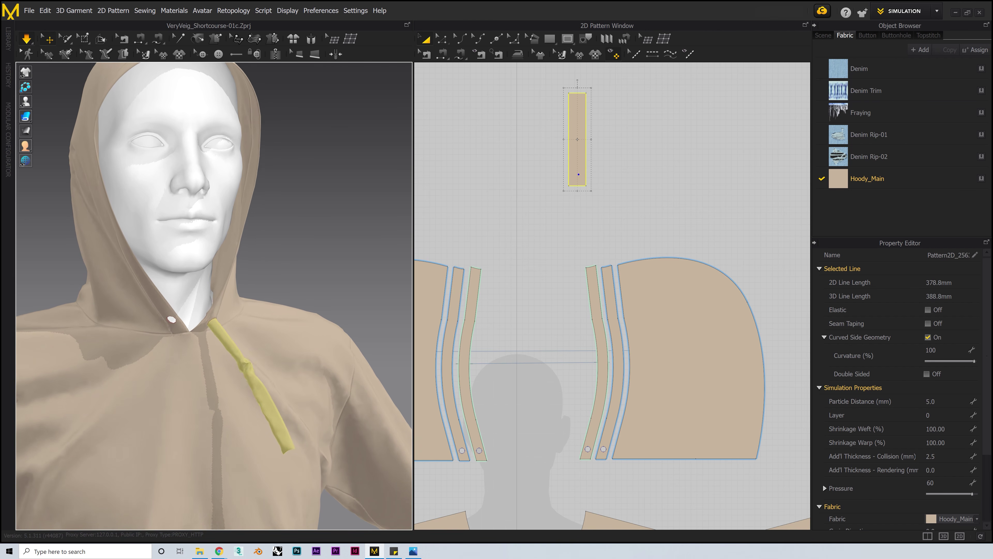
scroll(309, 410, down, 5)
right_drag(309, 410, 288, 344)
scroll(288, 344, up, 8)
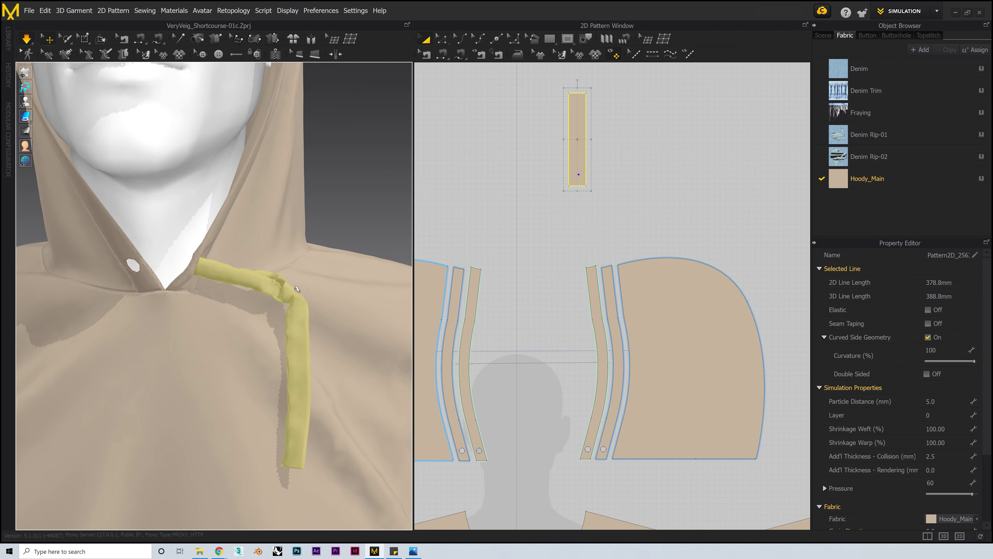
Try lowering the drawstring's pressure to 9 while simulating.
click(942, 482)
text(1)
key(Return)
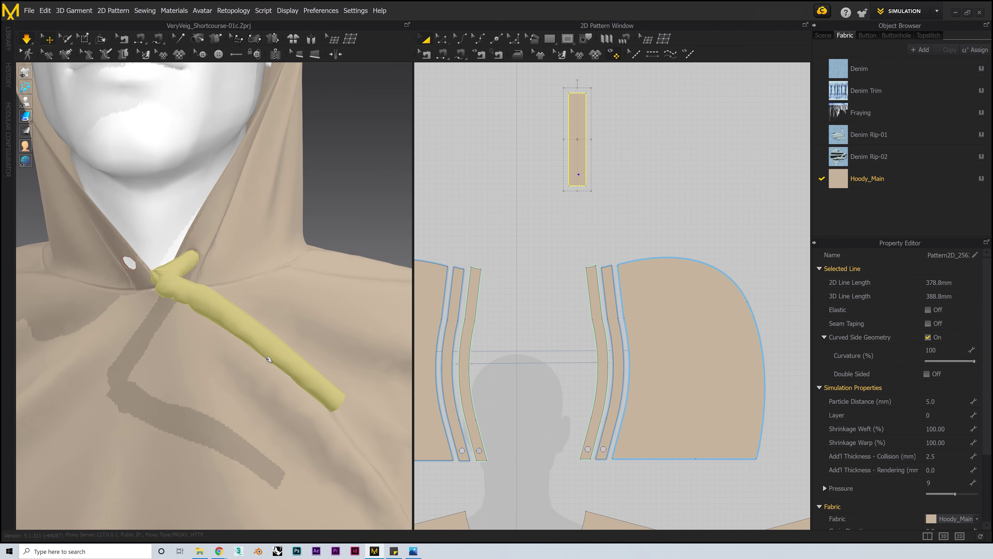
click(352, 125)
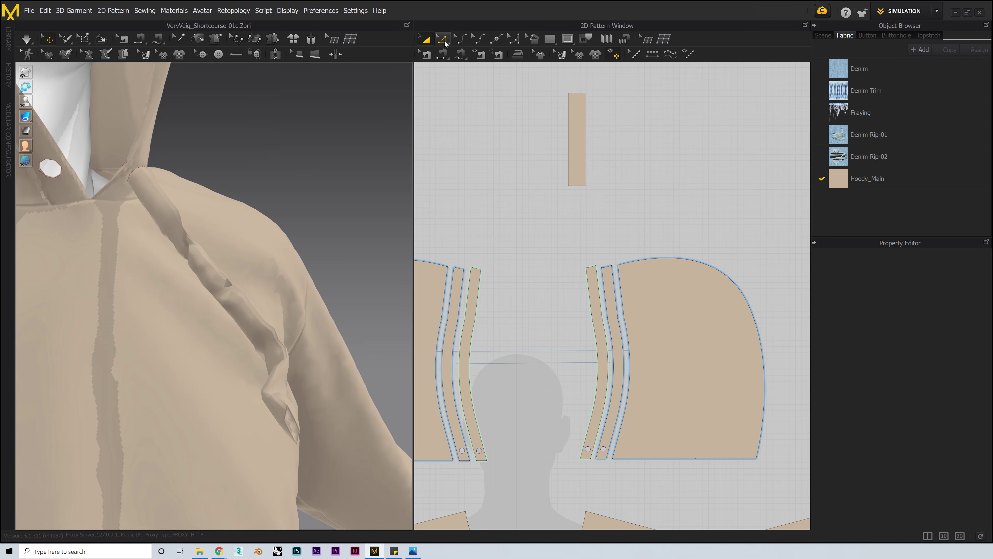
Draw an internal line across the drawstring pattern near its upper end and cut the pattern along it.
click(568, 38)
click(583, 108)
double_click(629, 210)
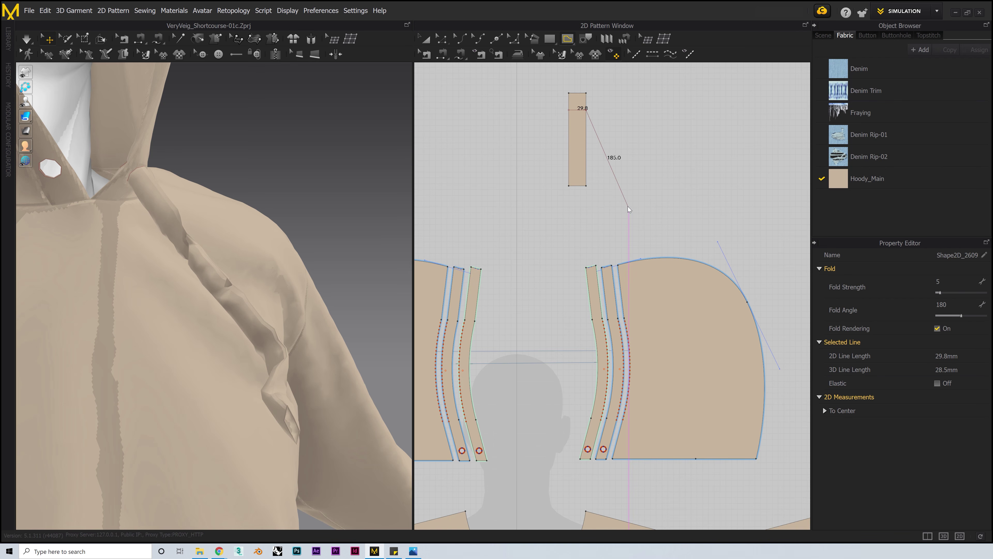
click(425, 38)
right_click(581, 108)
click(596, 235)
Delete the longer lower piece of the drawstring, stretch the remaining piece downward and simulate it.
click(583, 158)
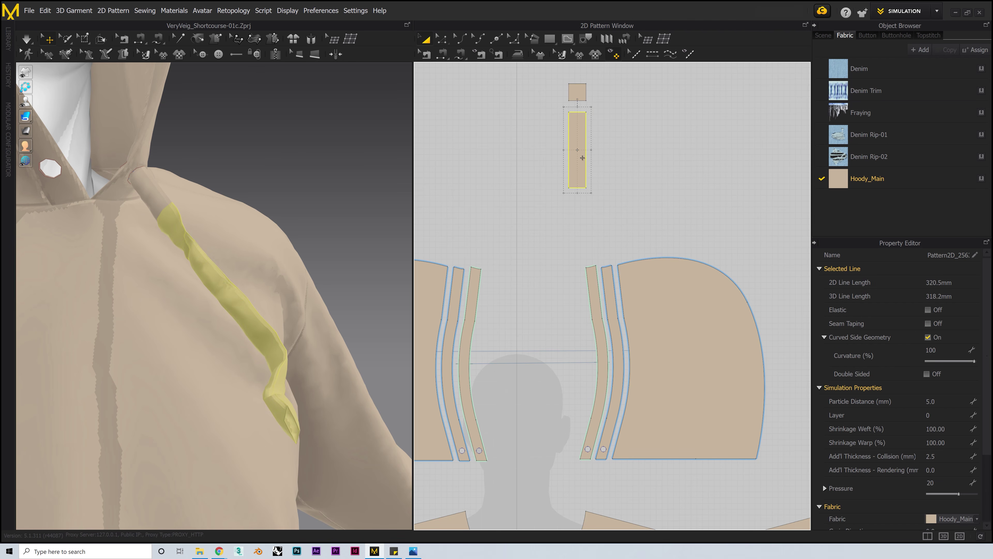
key(Delete)
click(445, 40)
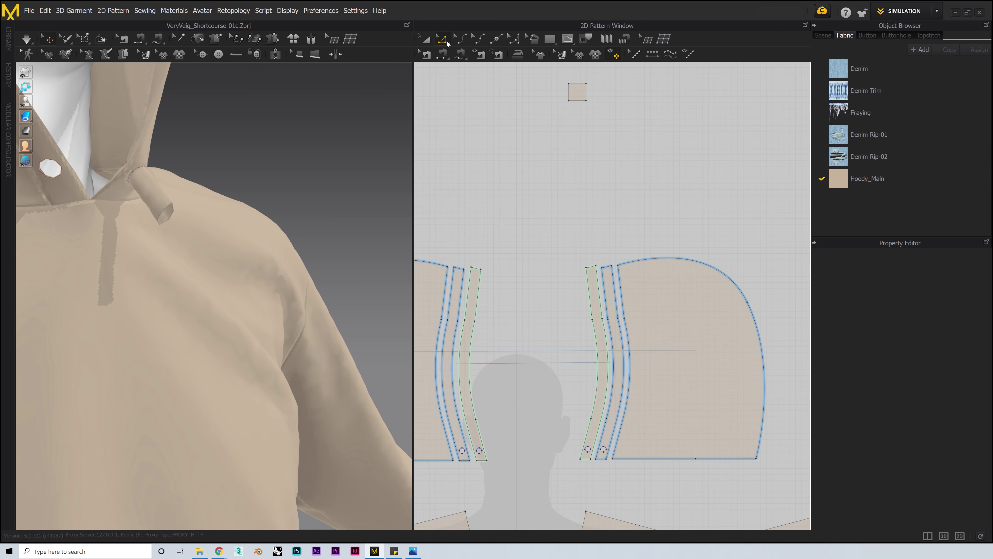
drag(581, 104, 582, 154)
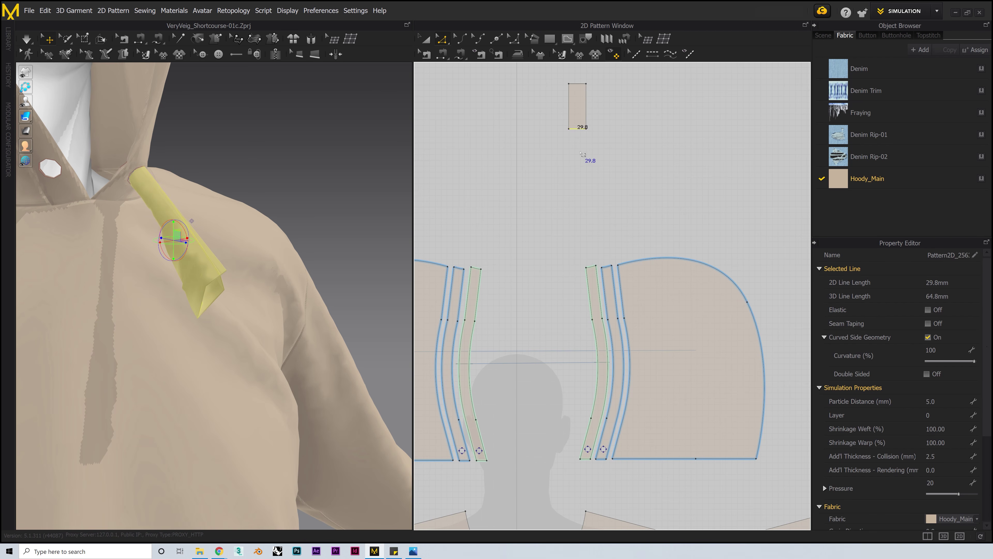
click(27, 39)
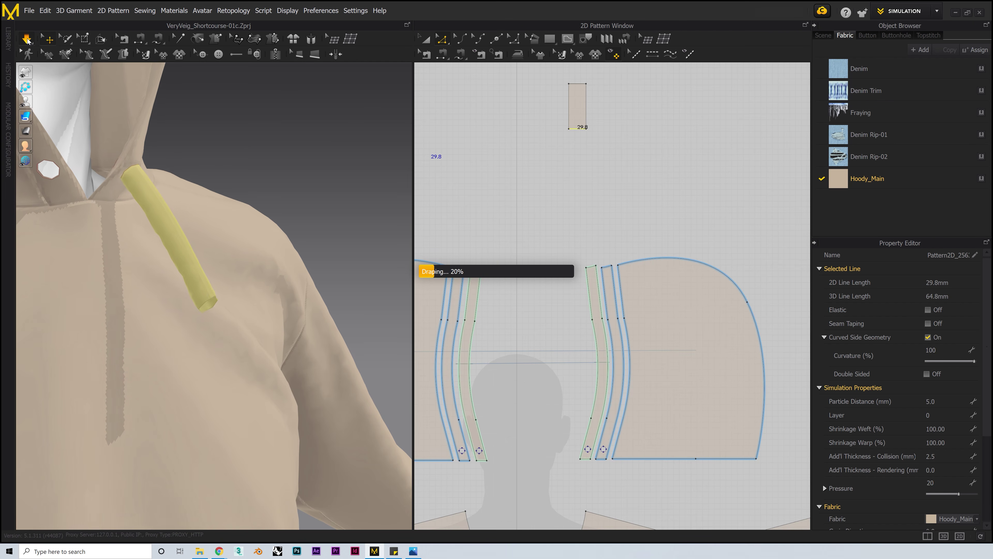
Narrow the drawstring strip to about 15 mm wide and rerun the simulation.
drag(586, 104, 581, 105)
click(28, 41)
right_drag(271, 275, 293, 273)
click(26, 39)
Extend the drawstring strip's bottom edge downward and pull the cord into place on the chest while simulating.
scroll(580, 105, up, 5)
drag(565, 251, 566, 307)
scroll(272, 275, down, 4)
right_drag(272, 274, 300, 281)
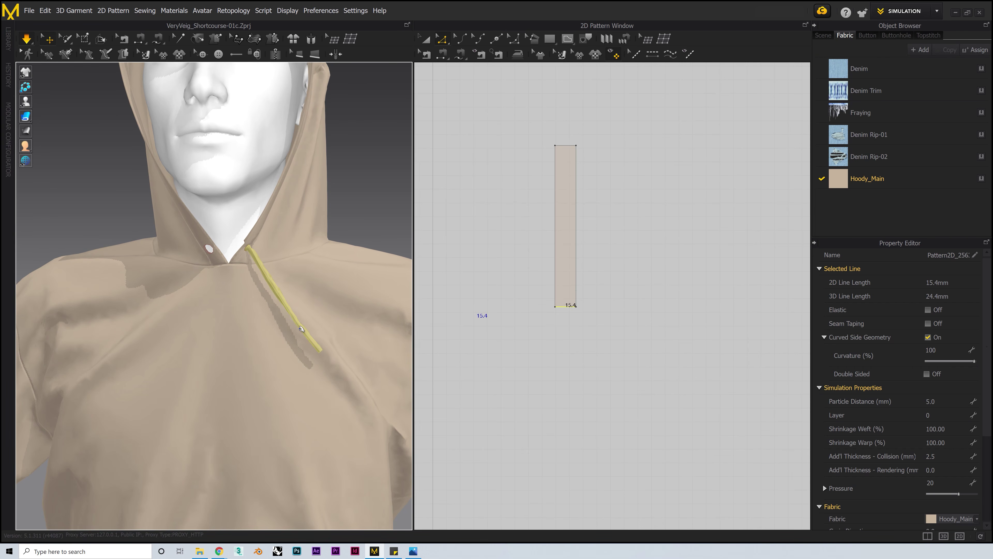
scroll(172, 209, down, 5)
right_drag(172, 210, 203, 213)
scroll(182, 215, up, 5)
drag(277, 349, 247, 369)
Lengthen the drawstring strip to about 169 mm in stages, simulating to judge how it hangs.
drag(566, 307, 566, 342)
scroll(242, 290, down, 5)
click(27, 40)
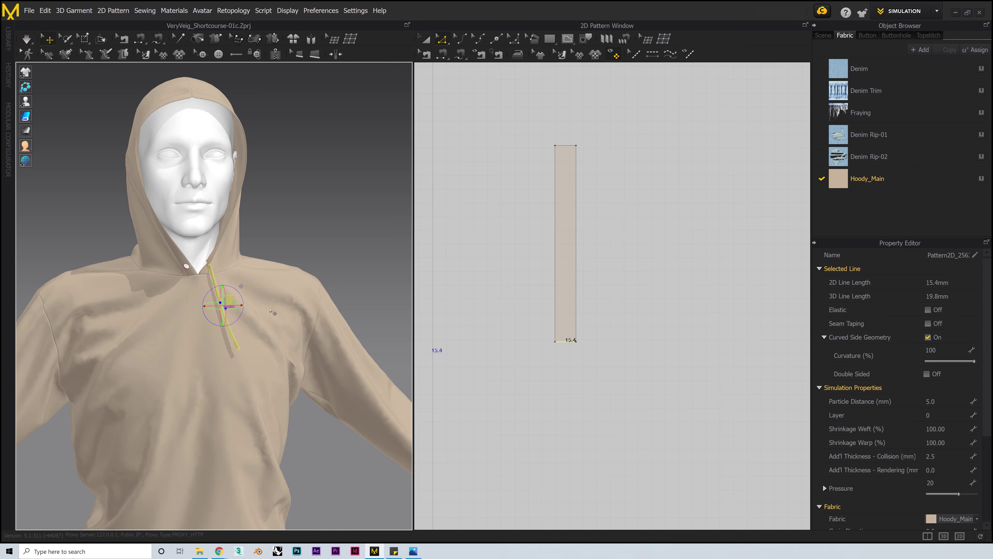
scroll(225, 256, down, 4)
scroll(225, 257, up, 8)
click(26, 39)
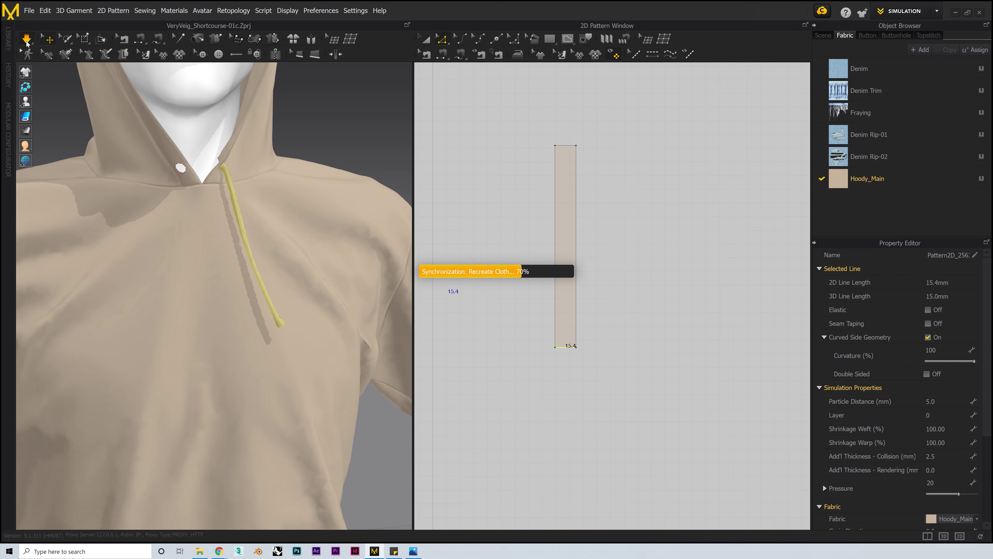
click(26, 41)
click(633, 313)
scroll(274, 324, down, 3)
right_drag(305, 321, 275, 323)
scroll(276, 329, up, 4)
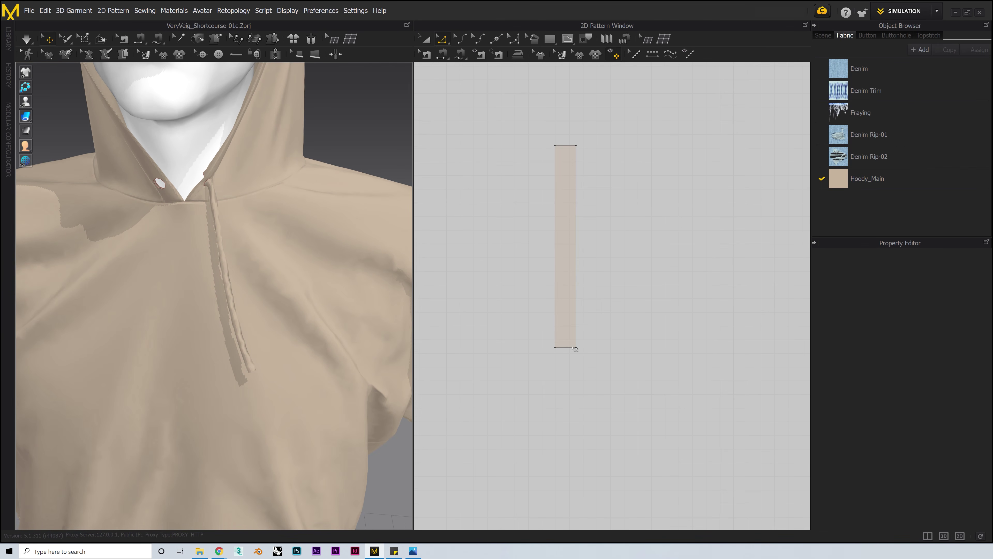
drag(575, 347, 577, 377)
Draw a line across the strip about 15 mm above its bottom edge, cut and sew there, and move the tip piece slightly down.
click(576, 74)
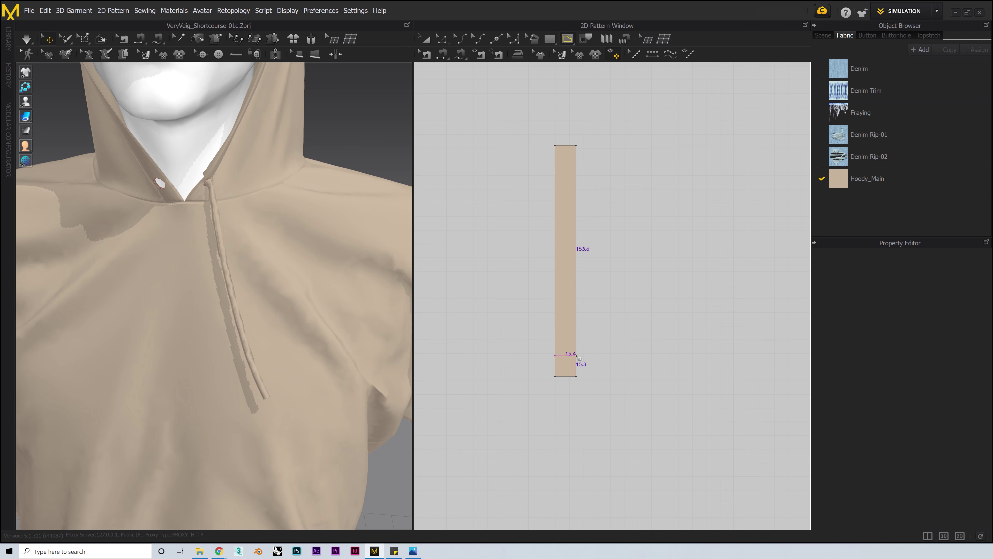
key(Return)
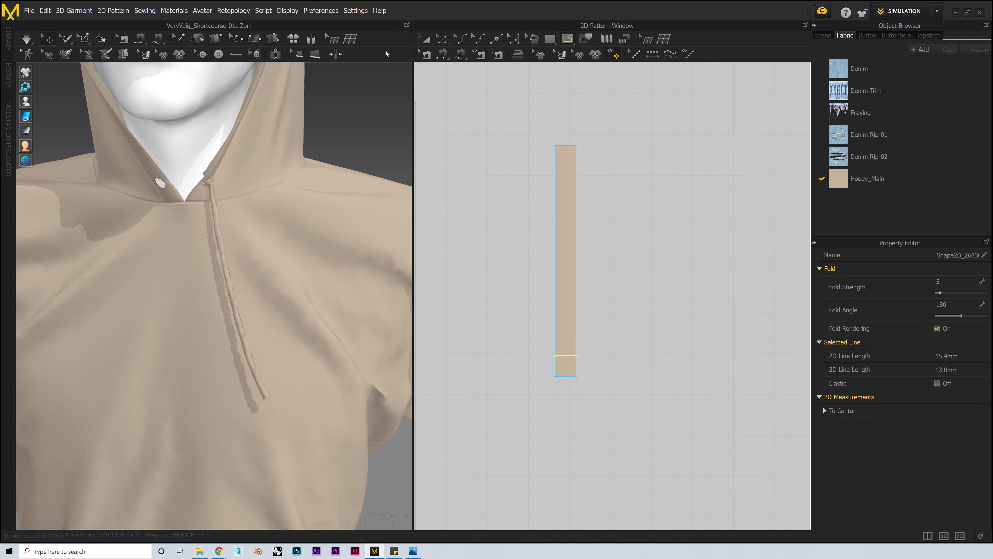
right_click(571, 356)
click(605, 306)
mouse_move(571, 367)
mouse_down()
mouse_move(571, 388)
mouse_move(570, 375)
mouse_up()
click(520, 368)
right_drag(340, 348, 294, 391)
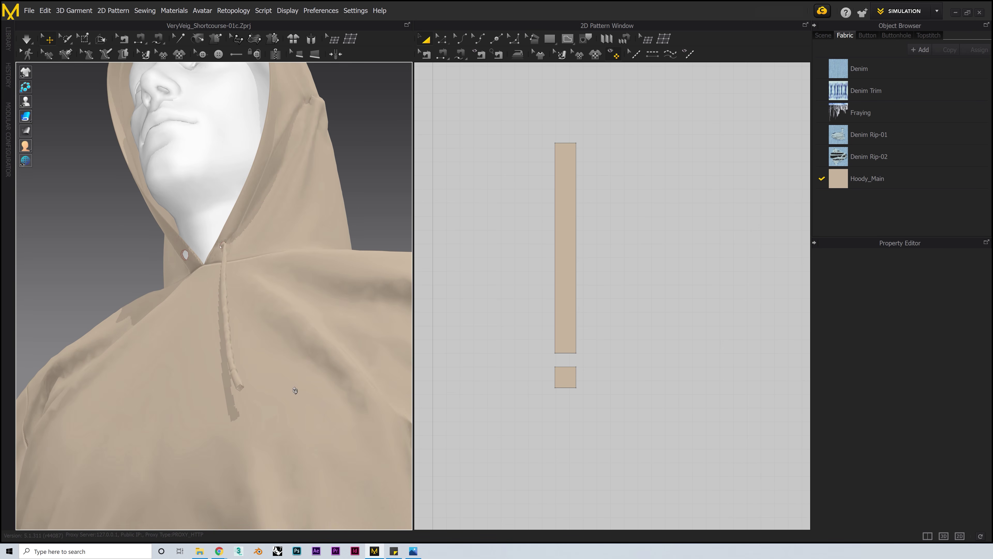
Clone the hood trim's eyelet circle as a pattern and place it just below the drawstring's tip piece.
scroll(521, 325, down, 5)
middle_drag(543, 251, 564, 184)
middle_drag(544, 486, 540, 434)
scroll(572, 440, up, 5)
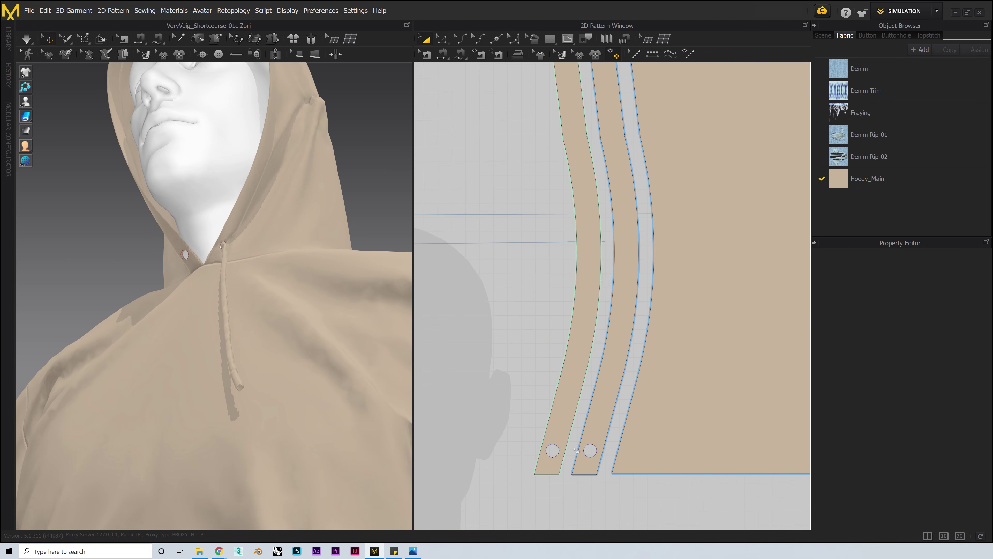
click(552, 450)
right_click(556, 449)
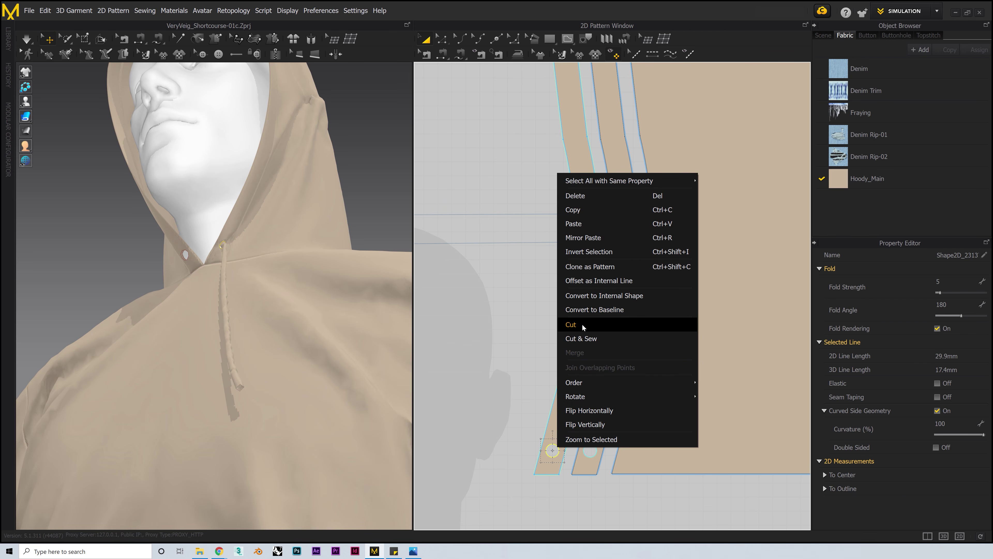
click(589, 268)
scroll(520, 196, down, 5)
scroll(577, 292, up, 8)
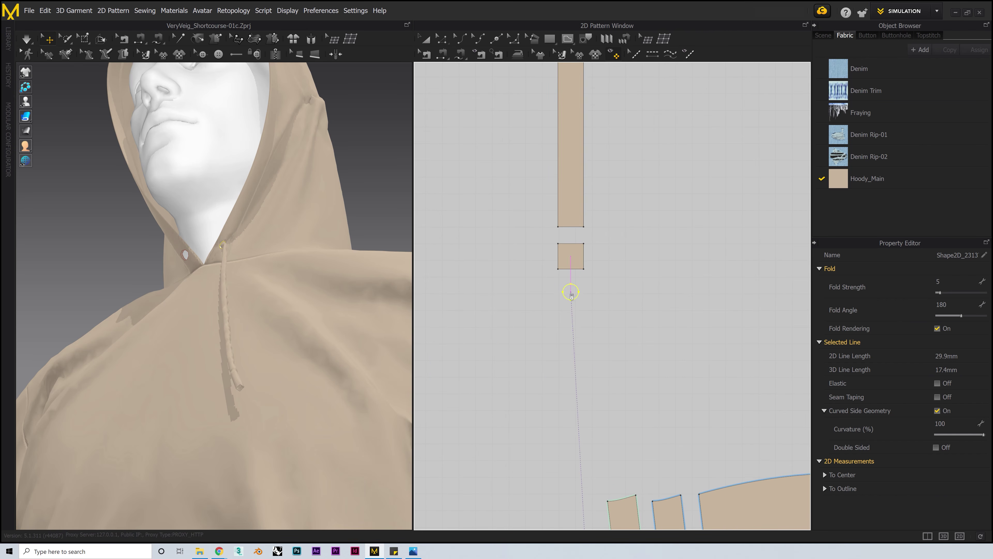
click(571, 298)
Position the cloned circle in 3D just below the open end of the drawstring.
scroll(227, 297, down, 8)
scroll(226, 438, up, 5)
scroll(227, 251, up, 5)
mouse_move(227, 289)
right_down()
mouse_move(301, 298)
mouse_move(250, 306)
right_up()
drag(321, 301, 275, 284)
right_drag(275, 284, 324, 297)
scroll(313, 352, down, 4)
click(333, 431)
mouse_move(265, 305)
right_down()
mouse_move(232, 299)
mouse_move(270, 299)
right_up()
scroll(270, 299, up, 4)
Sew the tip piece's bottom edge to the circle's outline and simulate to close the cord's end.
click(457, 53)
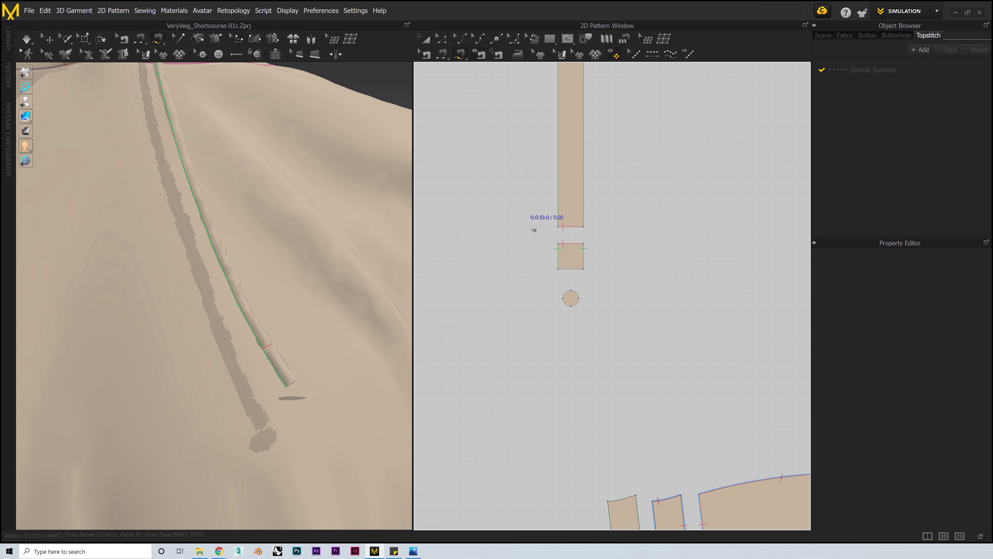
click(563, 299)
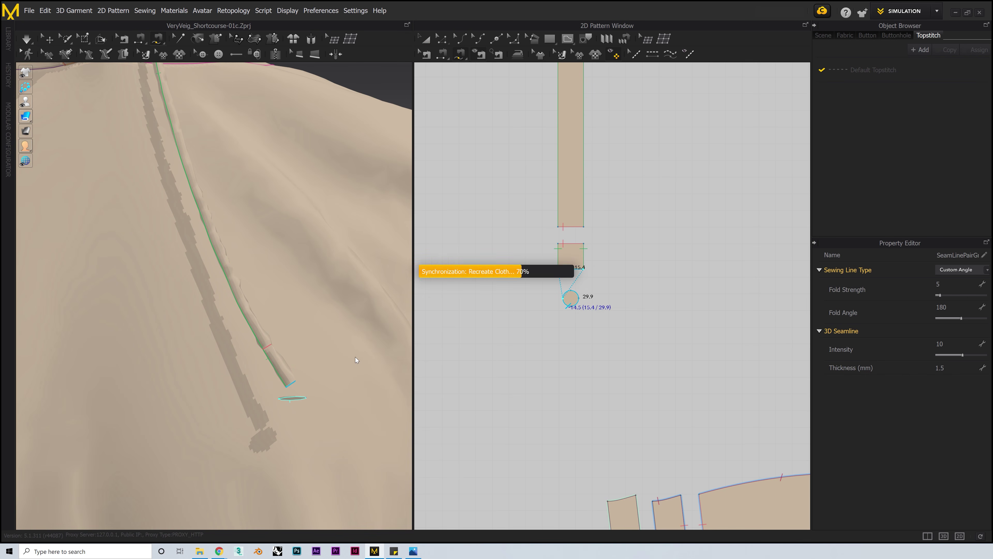
click(25, 42)
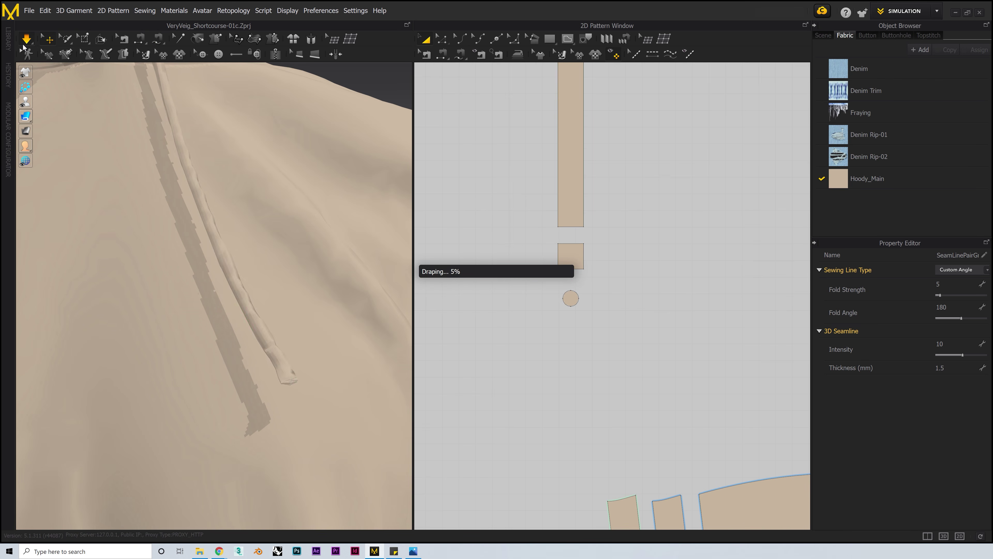
right_drag(251, 251, 211, 254)
key(space)
Add a new fabric and name it Metal.
shift+click(571, 298)
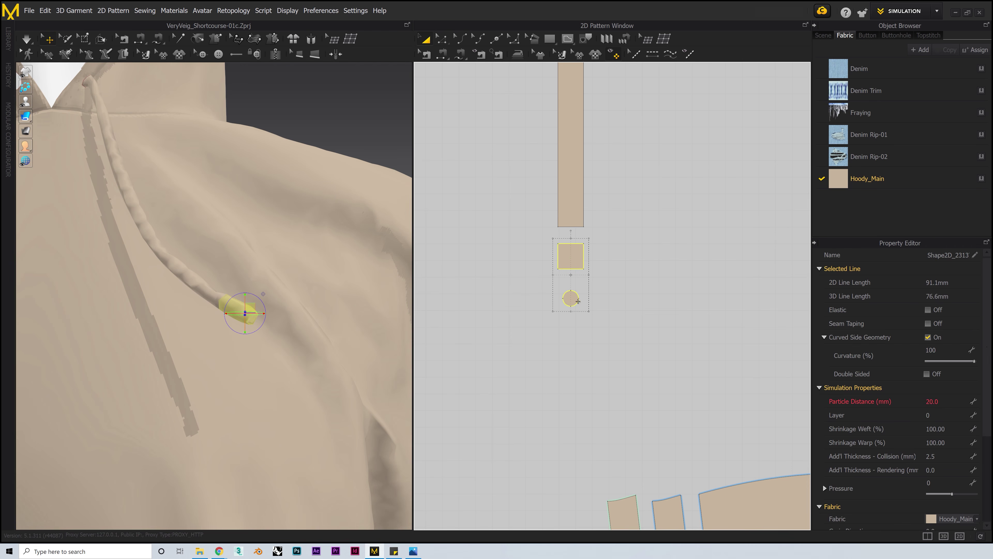
click(921, 50)
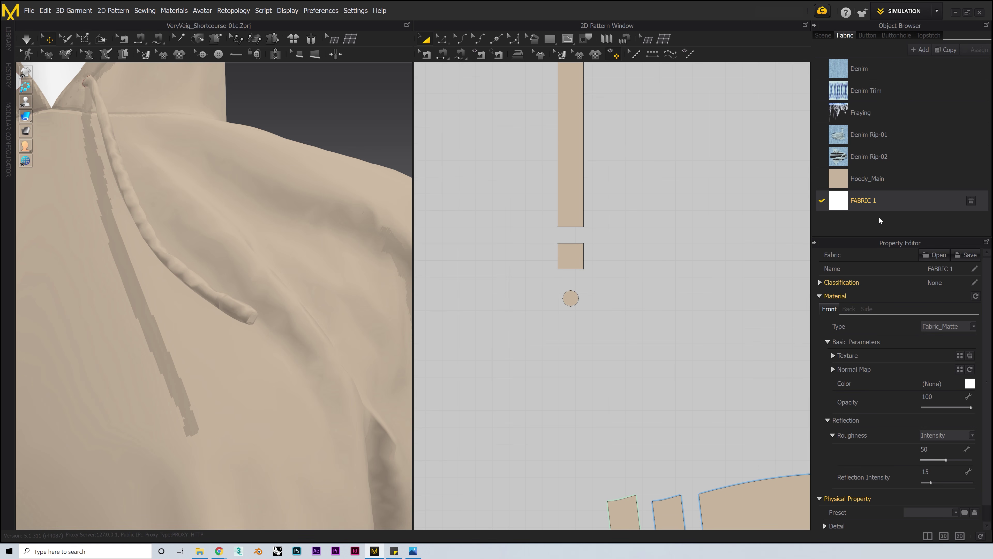
double_click(874, 201)
text(Metal)
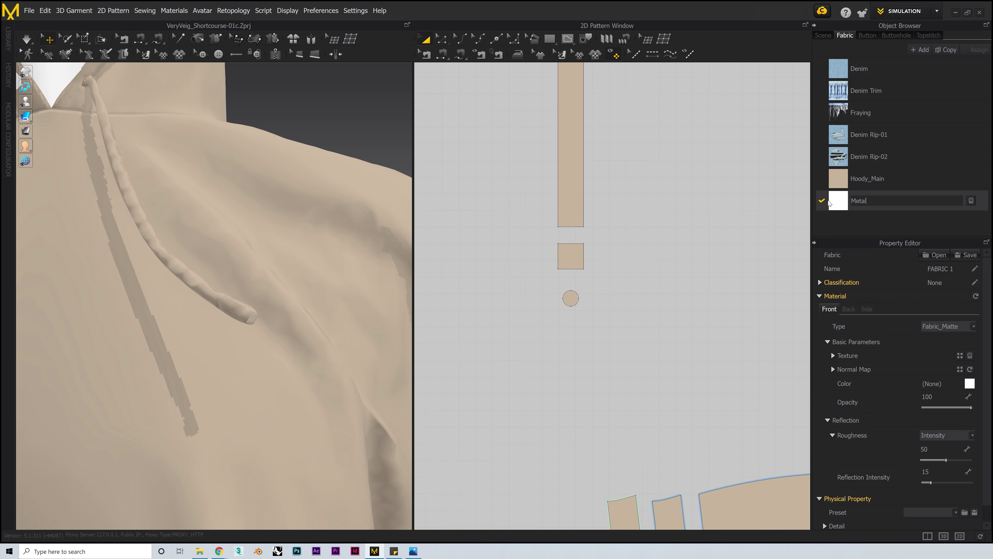
key(Return)
Assign the Metal fabric to the drawstring's tip piece and end circle.
click(565, 260)
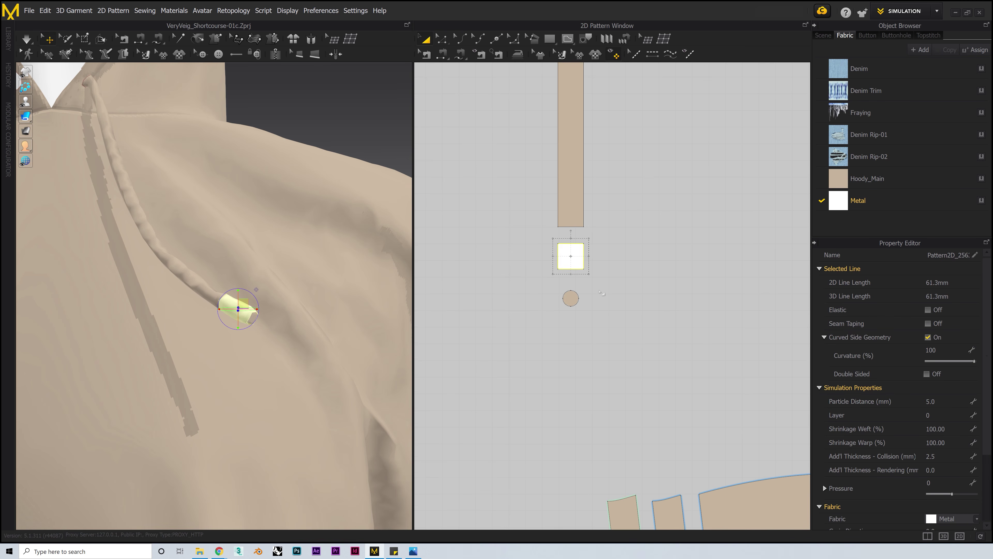
click(572, 301)
click(982, 201)
Clone the strip, tip and circle as a symmetric pattern with sewing, placed about 110 mm to the left.
click(555, 282)
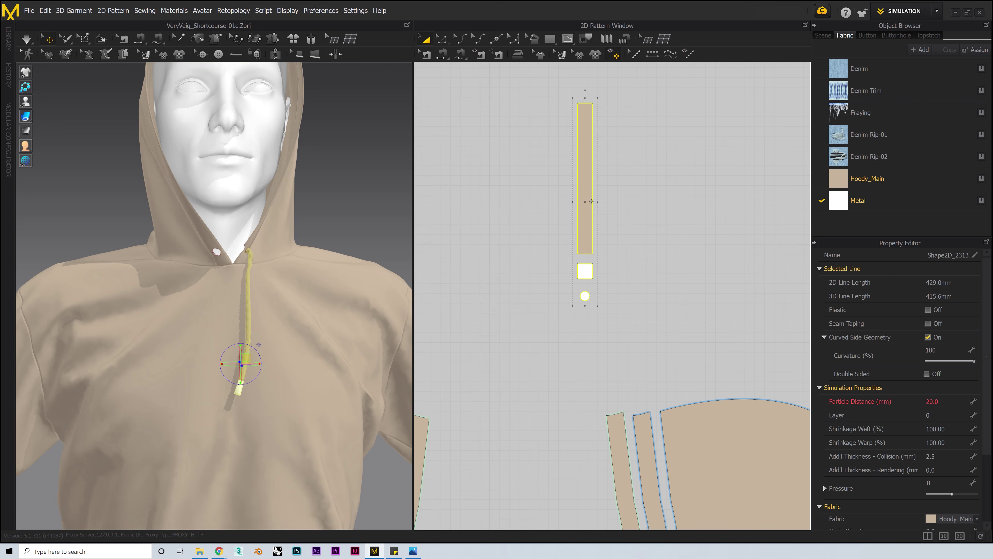
right_click(589, 201)
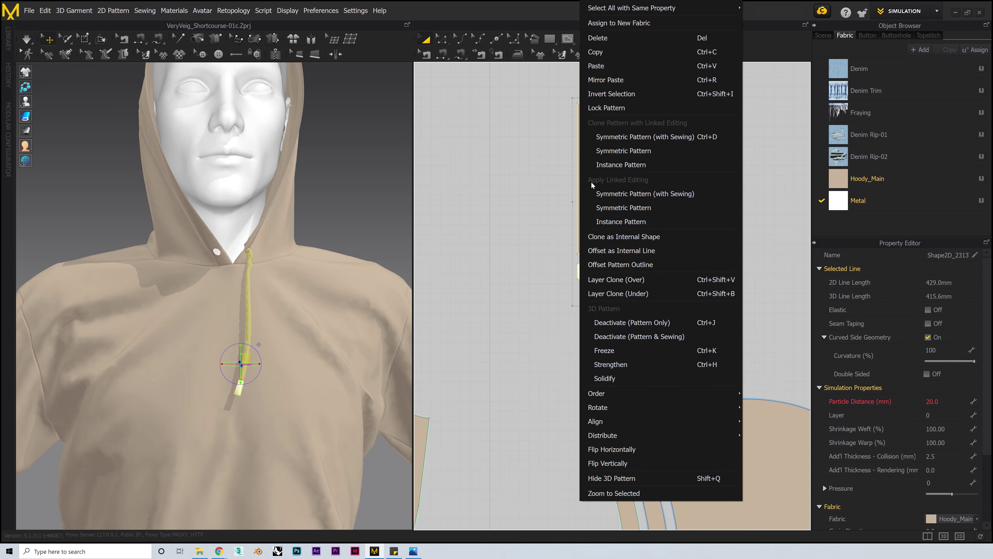
click(622, 136)
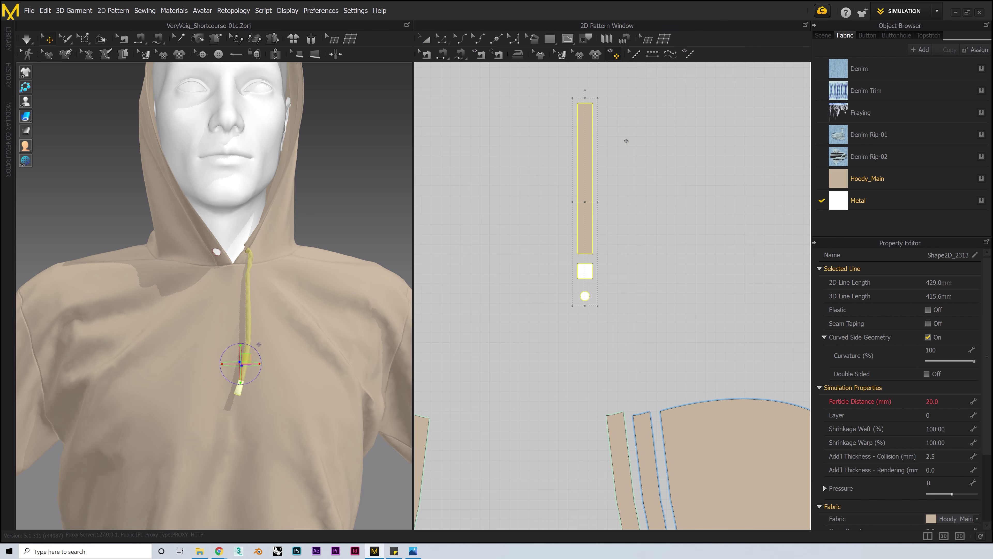
click(482, 207)
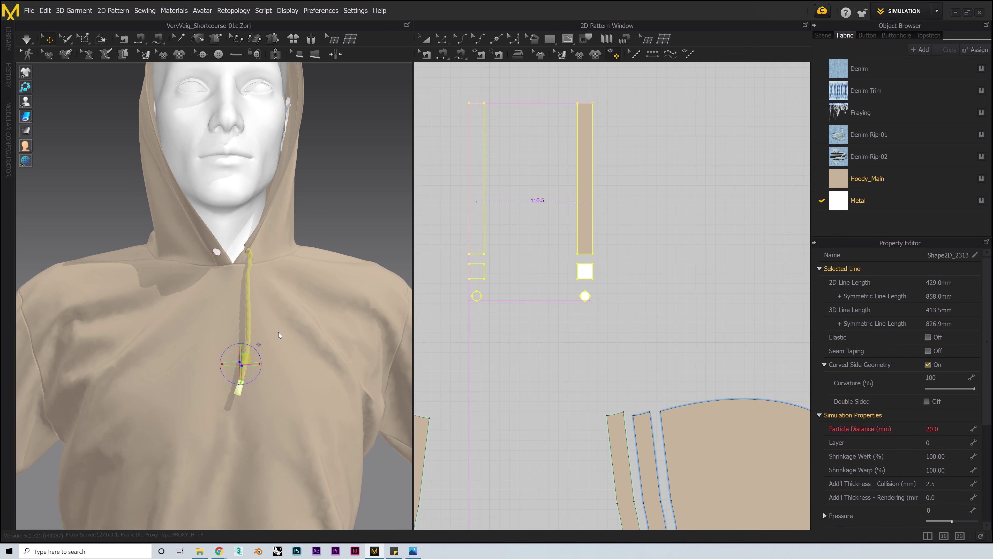
Move the mirrored drawstring in 3D to the opposite eyelet hole and fit its upper end against it.
scroll(250, 333, up, 3)
click(107, 347)
drag(114, 344, 225, 335)
mouse_move(266, 352)
right_down()
mouse_move(214, 376)
mouse_move(250, 372)
mouse_move(252, 358)
right_up()
drag(200, 378, 212, 348)
right_drag(235, 352, 242, 368)
drag(212, 349, 202, 344)
click(336, 164)
scroll(231, 313, up, 5)
middle_drag(231, 313, 237, 368)
scroll(237, 368, down, 5)
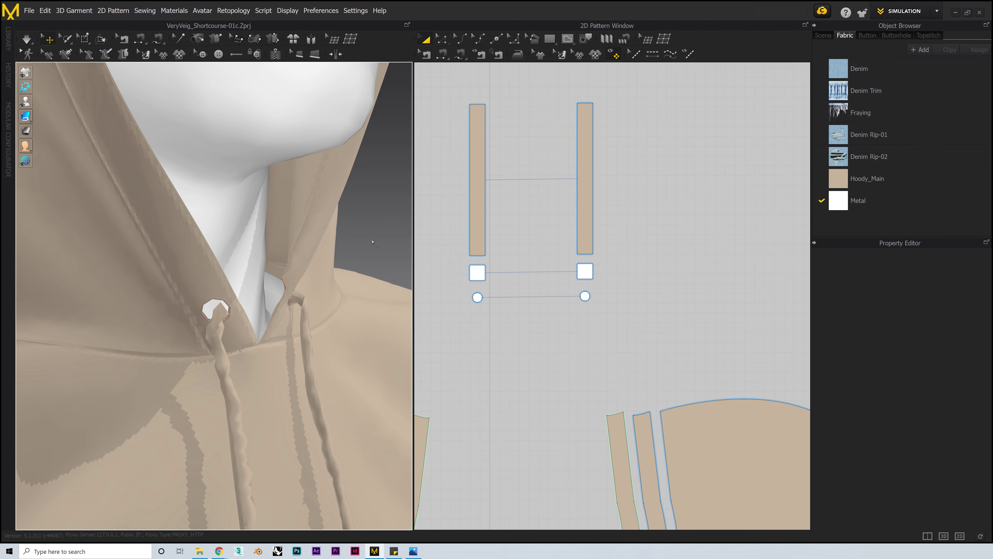
Sew the eyelet hole's outline to the drawstring's upper end and simulate the hoodie.
middle_drag(462, 135, 473, 167)
click(495, 53)
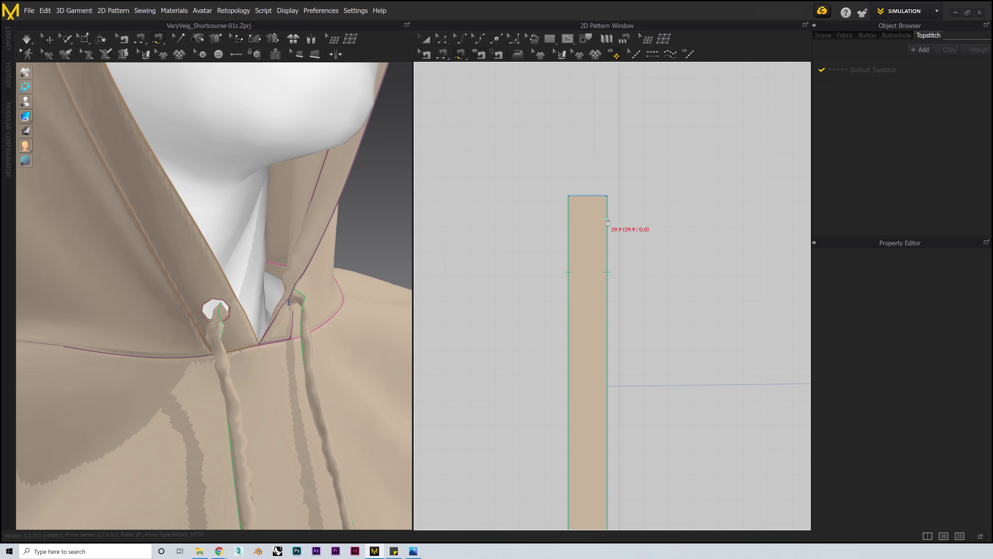
click(590, 313)
click(27, 38)
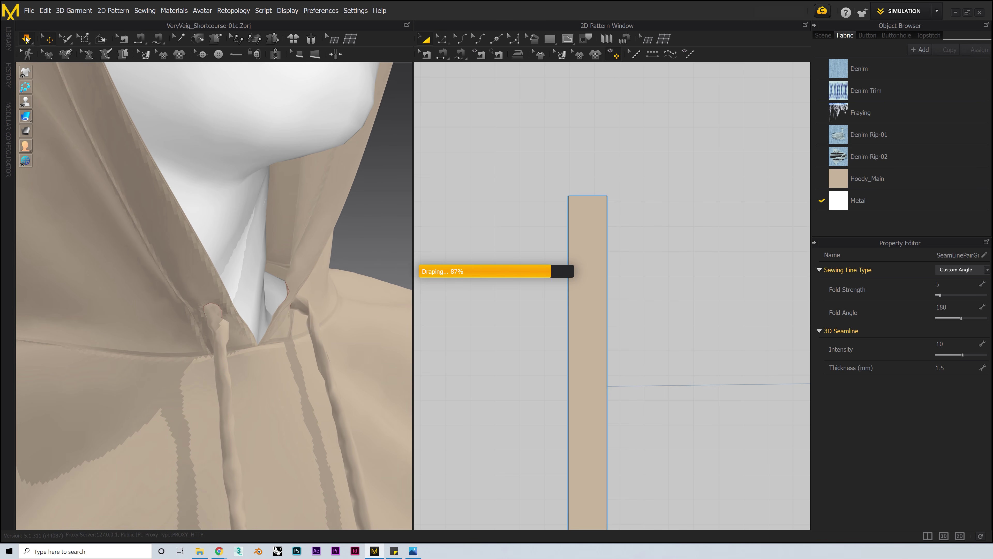
scroll(297, 357, down, 6)
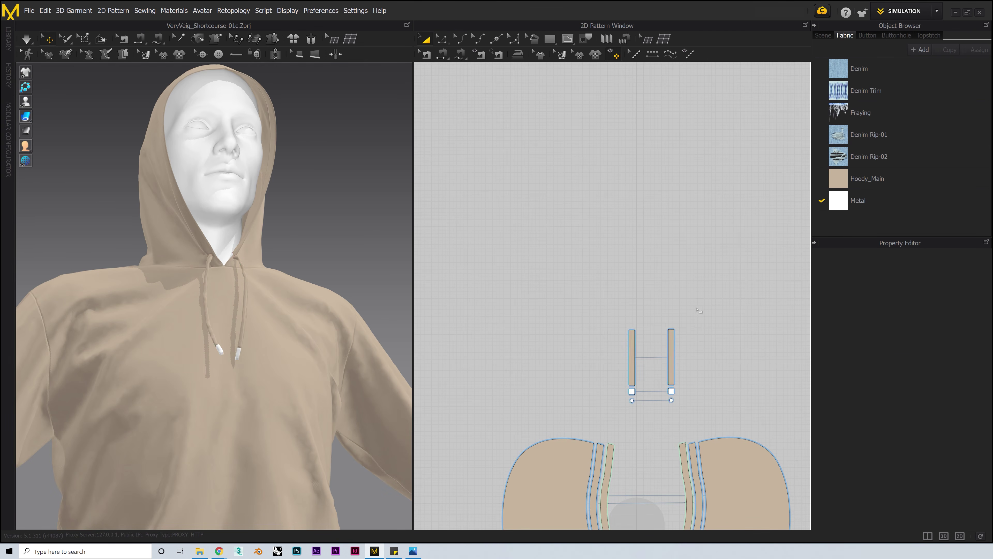
Draw a closed six-sided pocket outline on the hoodie's lower front panel, about 252 mm wide on top and 328 mm along the hem.
click(245, 315)
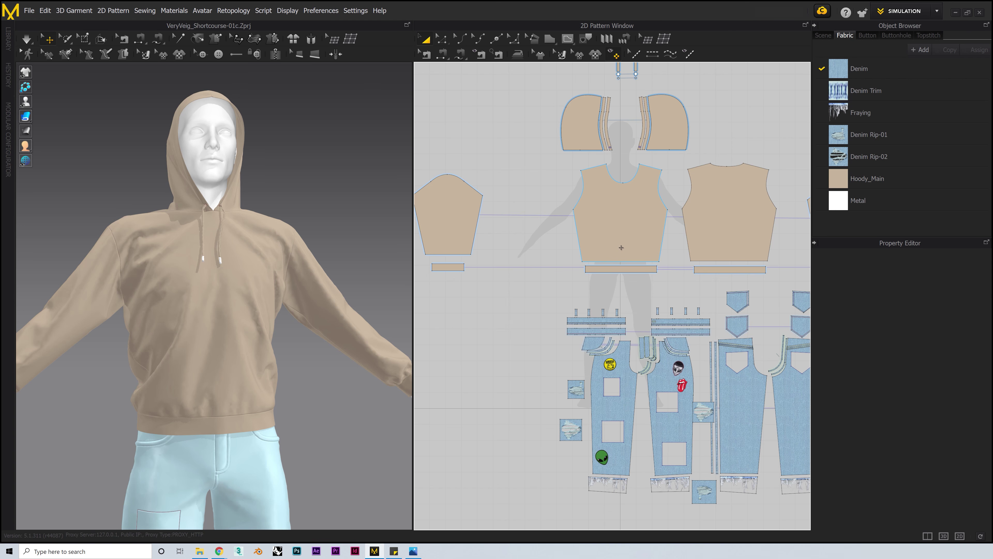
scroll(622, 247, up, 5)
scroll(621, 247, down, 1)
middle_drag(621, 248, 569, 294)
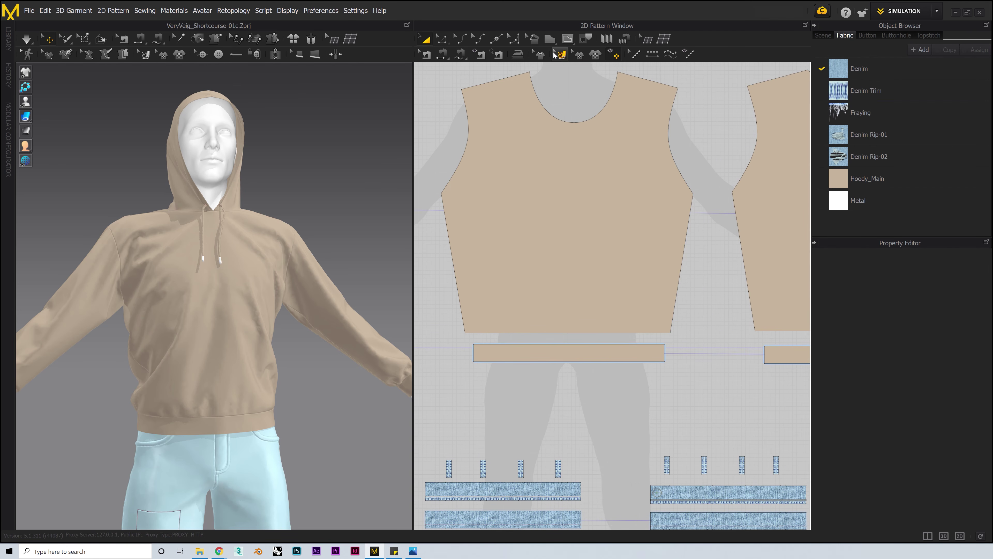
click(564, 41)
click(586, 54)
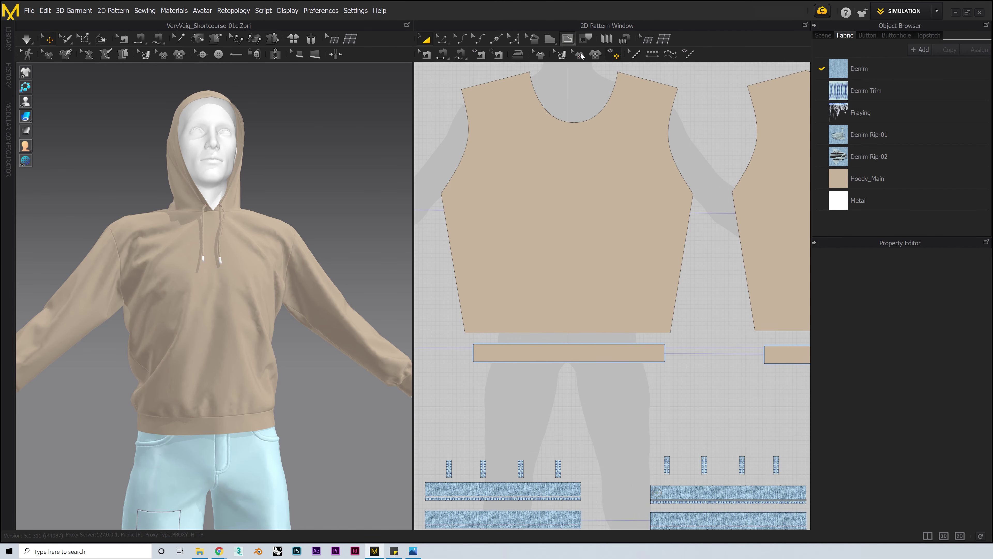
click(517, 234)
click(623, 233)
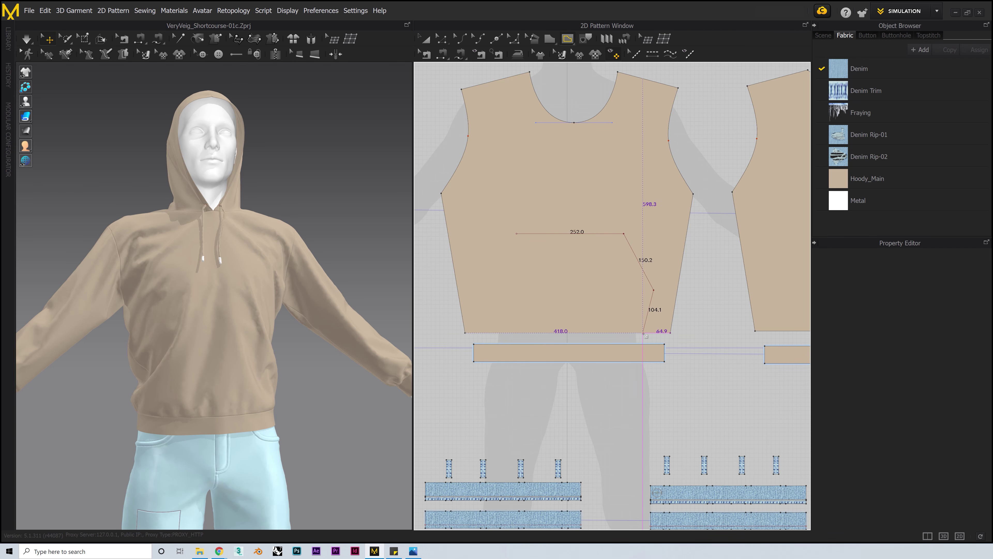
click(504, 332)
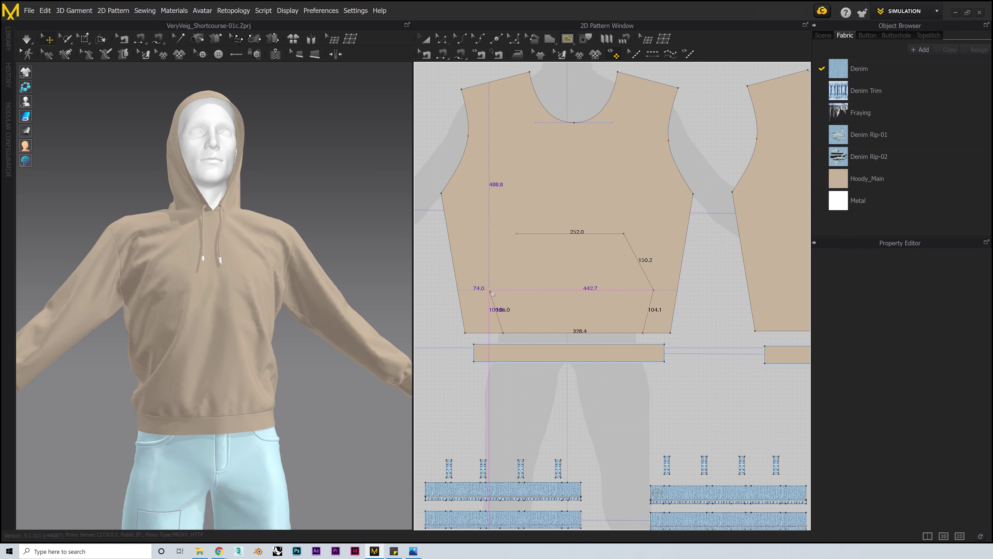
click(490, 290)
click(516, 233)
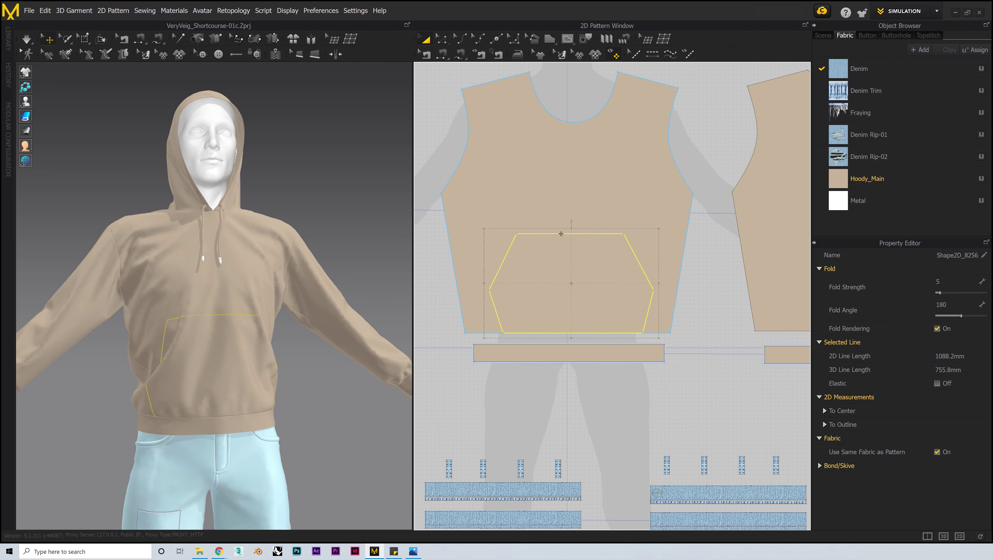
Reshape the pocket outline by lowering its top edge, pulling in both lower sides and moving the side and top corners.
click(443, 38)
drag(581, 234, 582, 260)
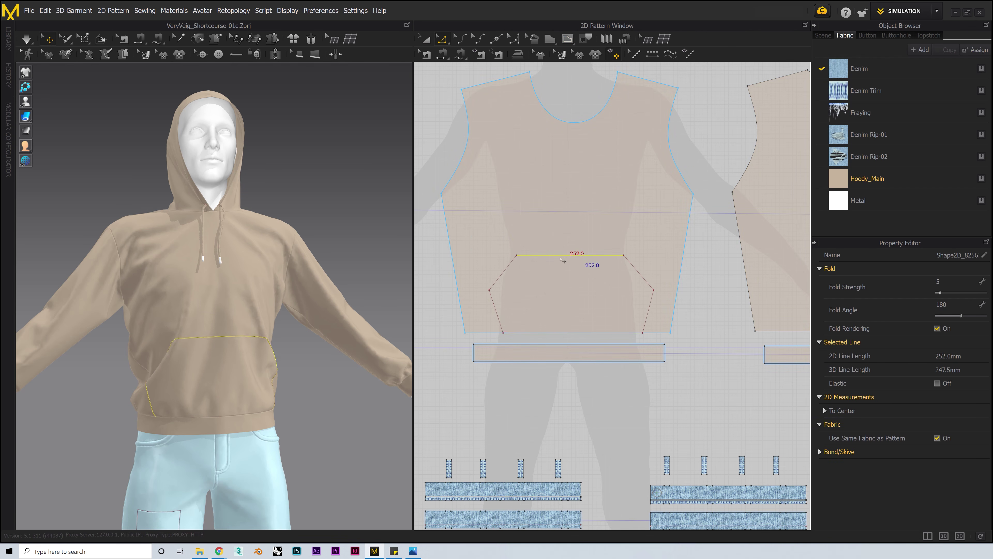
right_drag(336, 274, 318, 270)
drag(496, 307, 510, 308)
drag(650, 311, 638, 313)
drag(504, 290, 505, 314)
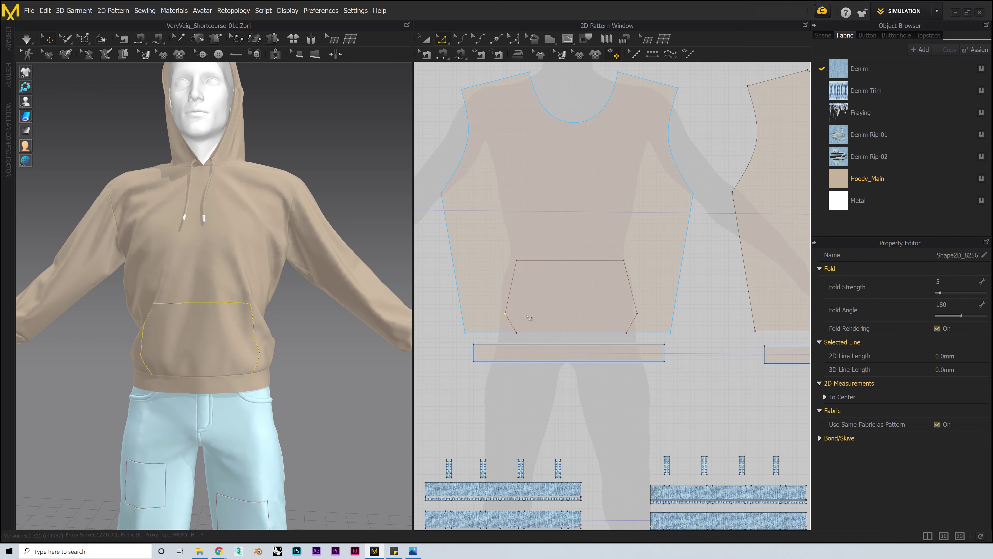
drag(517, 261, 530, 260)
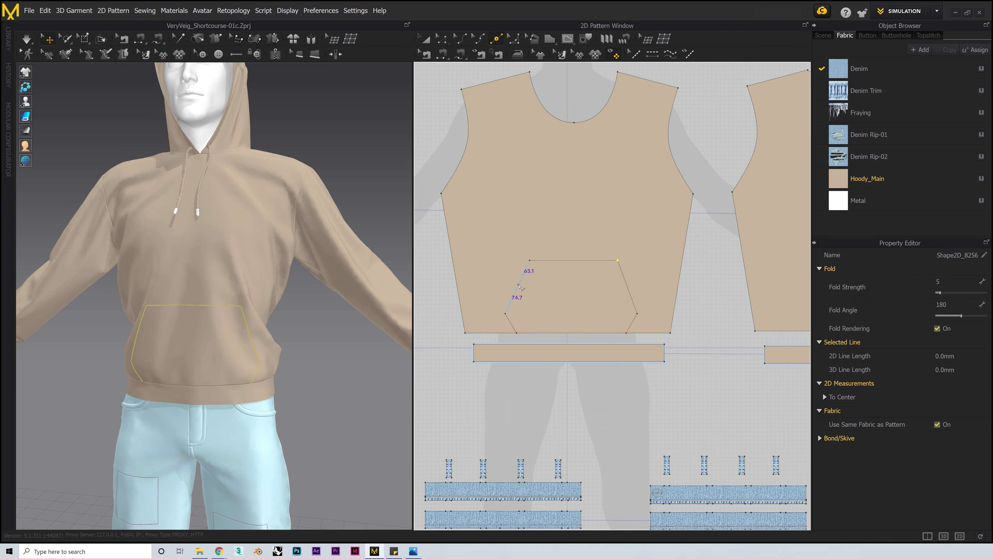
Curve both slanted sides of the pocket outline inward to form the hand openings.
click(627, 285)
click(443, 38)
drag(627, 284, 617, 293)
drag(519, 285, 554, 292)
key(c)
drag(618, 293, 640, 290)
right_drag(201, 389, 203, 370)
key(z)
Move the pocket outline's two hem corners outward and adjust the upper end of one opening curve.
drag(626, 333, 635, 333)
drag(516, 333, 505, 333)
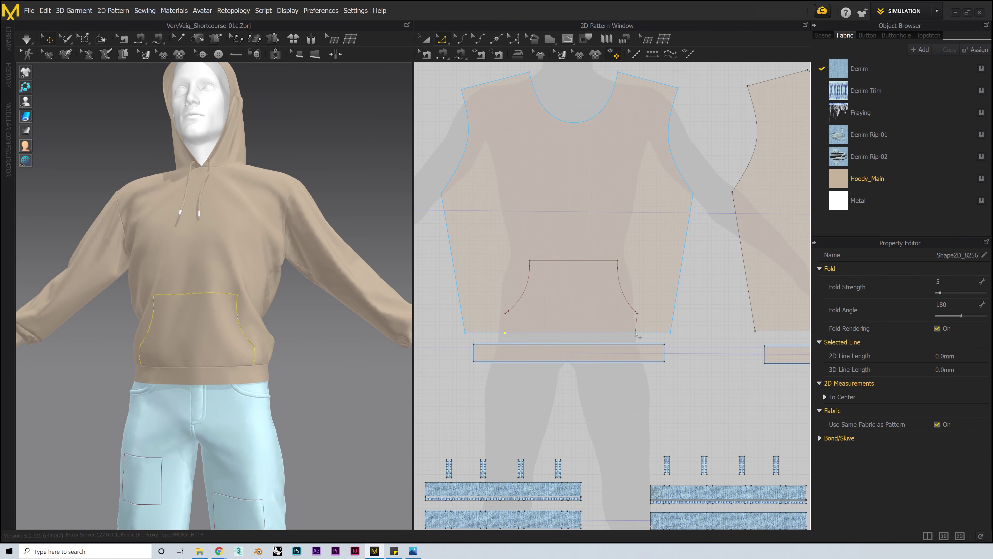
drag(618, 264, 614, 265)
Clone the pocket outline as a separate pattern beside the front panel and assign it the Hoody_Main fabric.
click(588, 288)
right_drag(203, 315, 224, 315)
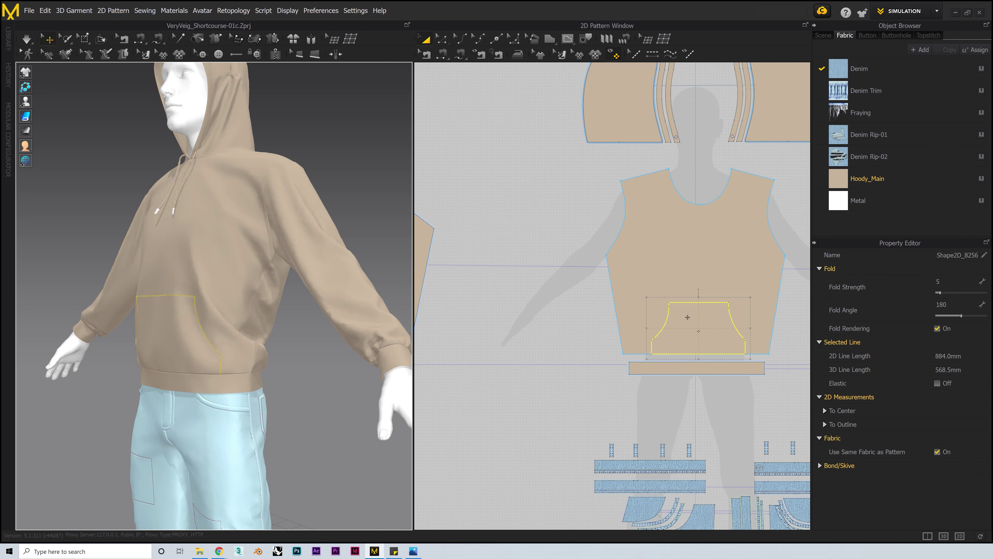
right_click(687, 317)
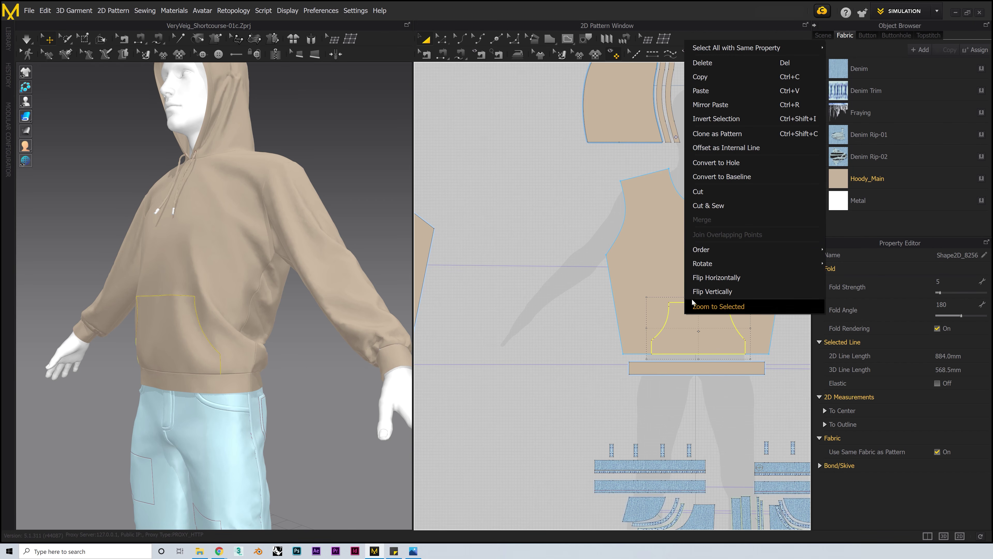
click(703, 129)
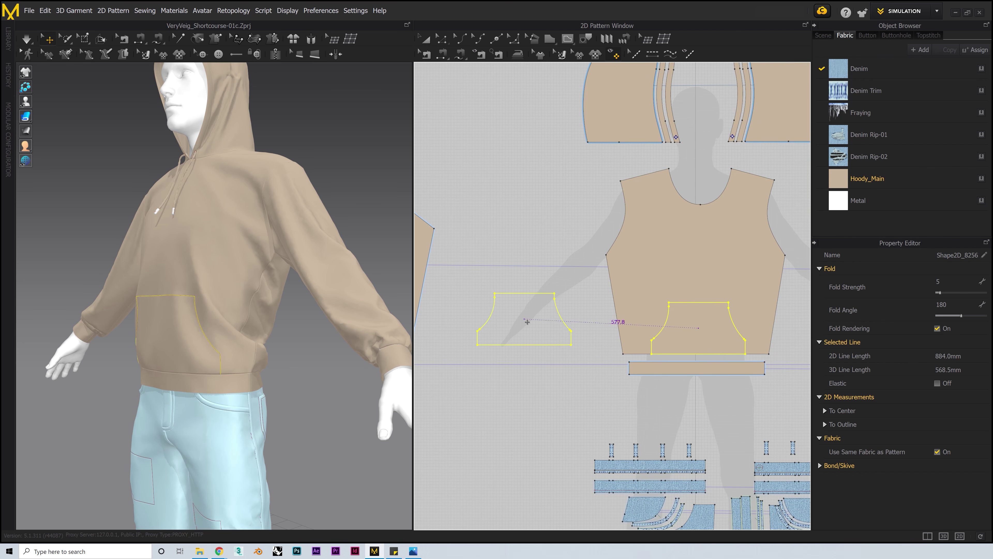
click(516, 328)
drag(868, 179, 513, 326)
Move the pocket pattern in 3D until it sits just in front of the hoodie's lower torso.
right_drag(288, 337, 243, 345)
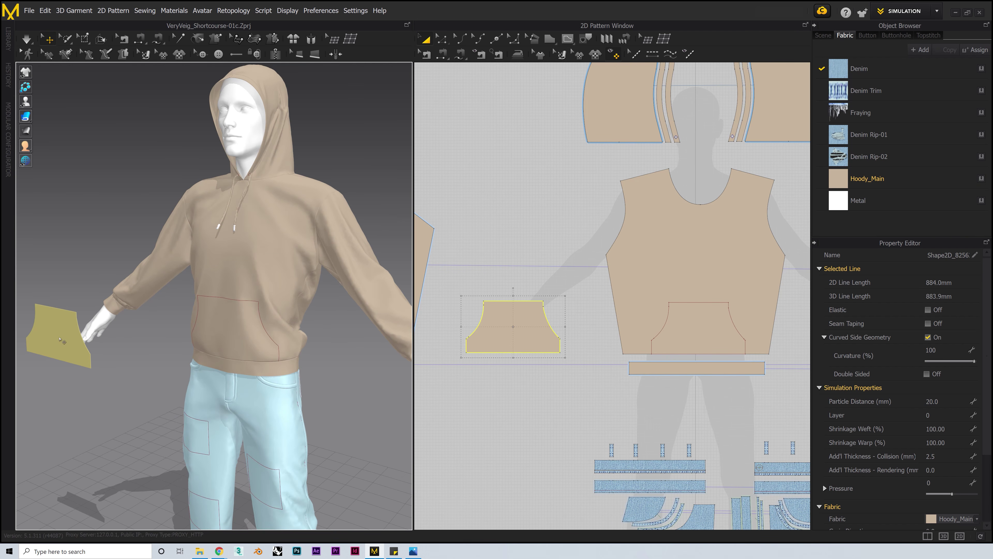
drag(74, 339, 201, 357)
right_drag(202, 356, 113, 354)
middle_drag(113, 354, 282, 284)
drag(201, 333, 236, 335)
right_drag(236, 334, 317, 344)
drag(198, 308, 198, 273)
mouse_move(213, 296)
mouse_down()
mouse_move(242, 304)
mouse_move(223, 304)
mouse_up()
scroll(280, 309, up, 2)
right_drag(238, 325, 235, 344)
Sew the pocket's top edge and short lower side edges to the matching outline on the front panel, leaving the curved openings free.
click(442, 54)
click(490, 300)
click(675, 302)
click(257, 331)
click(300, 322)
click(225, 330)
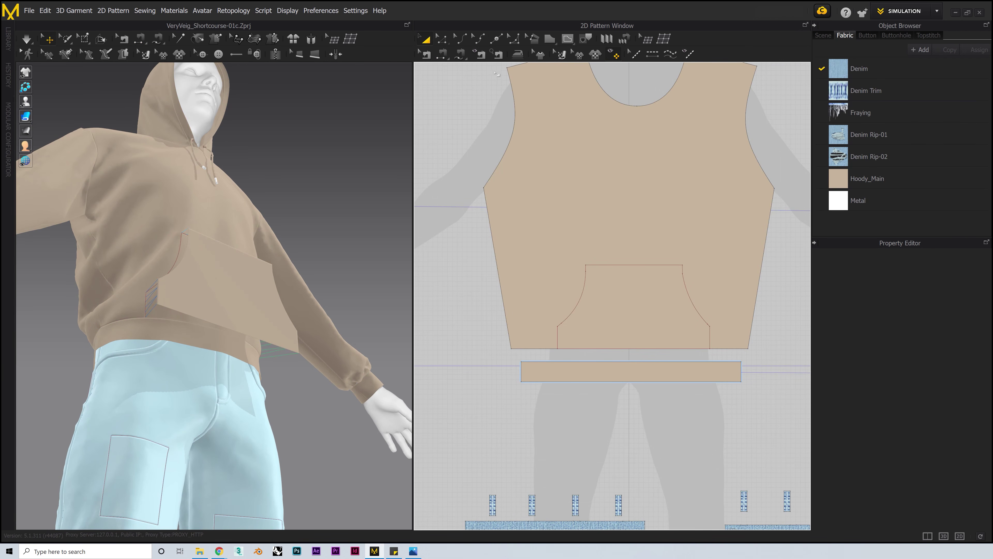
Sew the pocket's bottom edge to the front panel's hem between the outline's corners and simulate the hoodie.
click(508, 288)
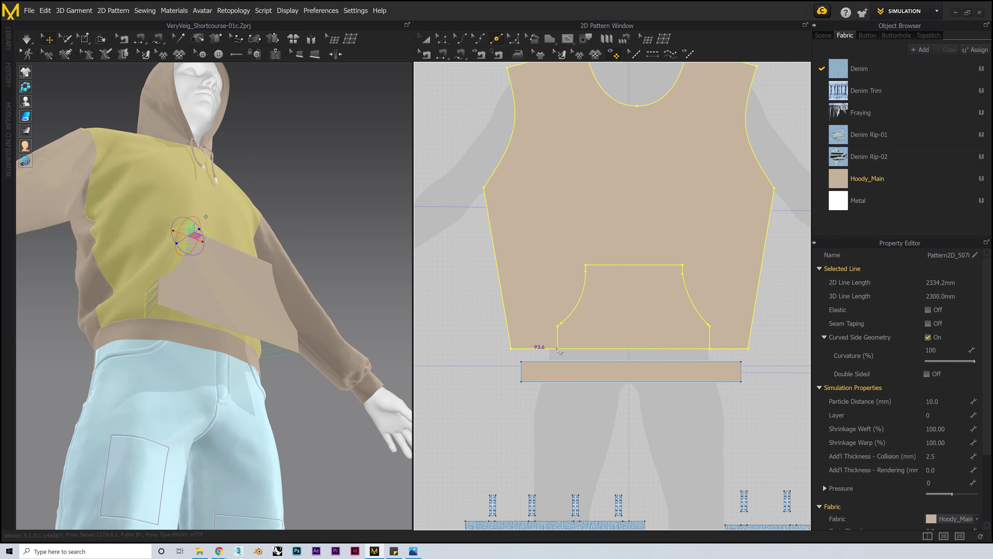
click(679, 360)
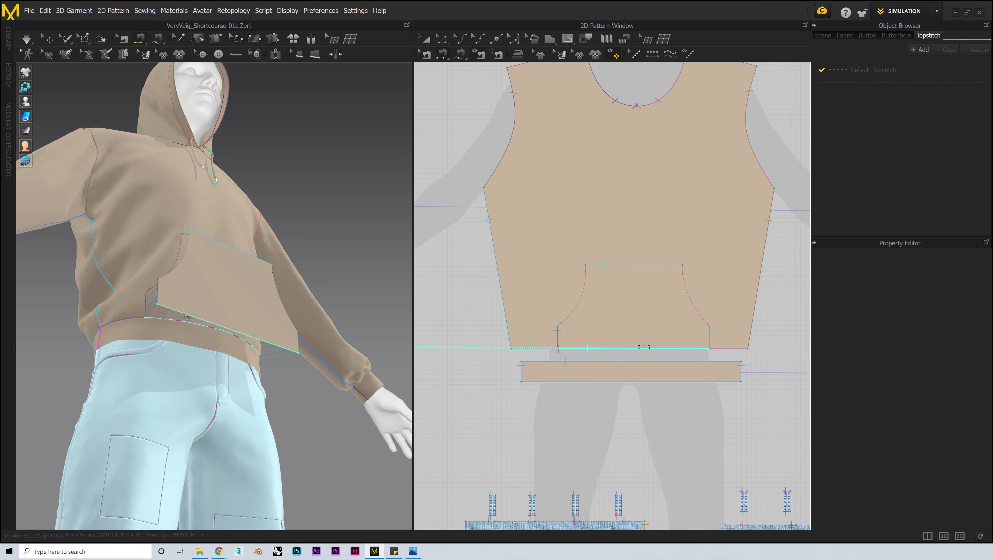
click(26, 38)
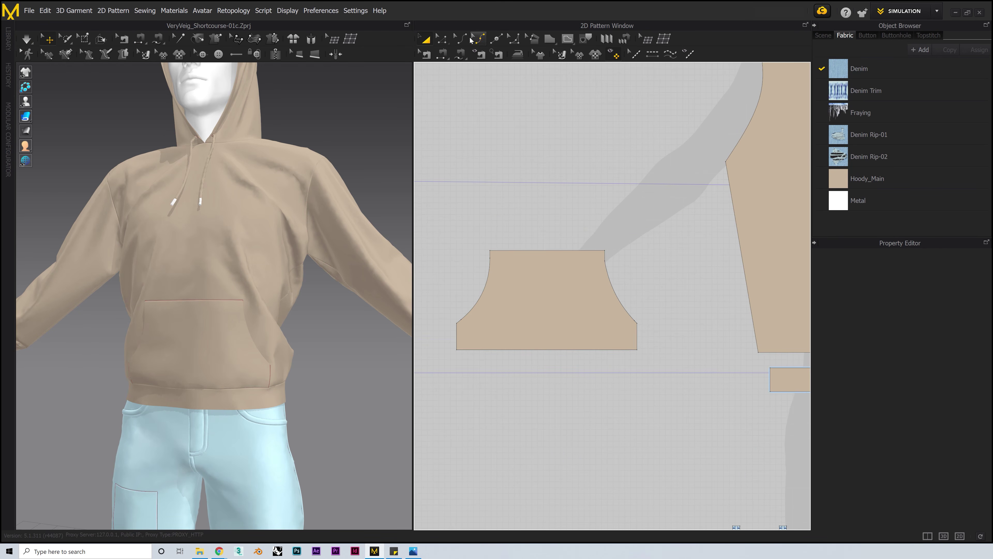
Offset both curved opening edges of the pocket pattern inward as internal lines extending to its outline.
key(z)
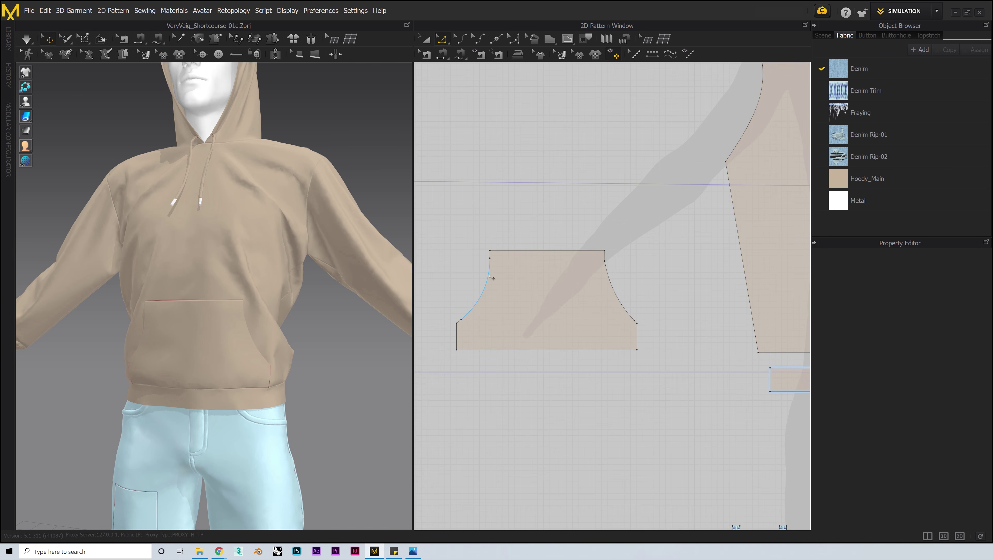
click(491, 265)
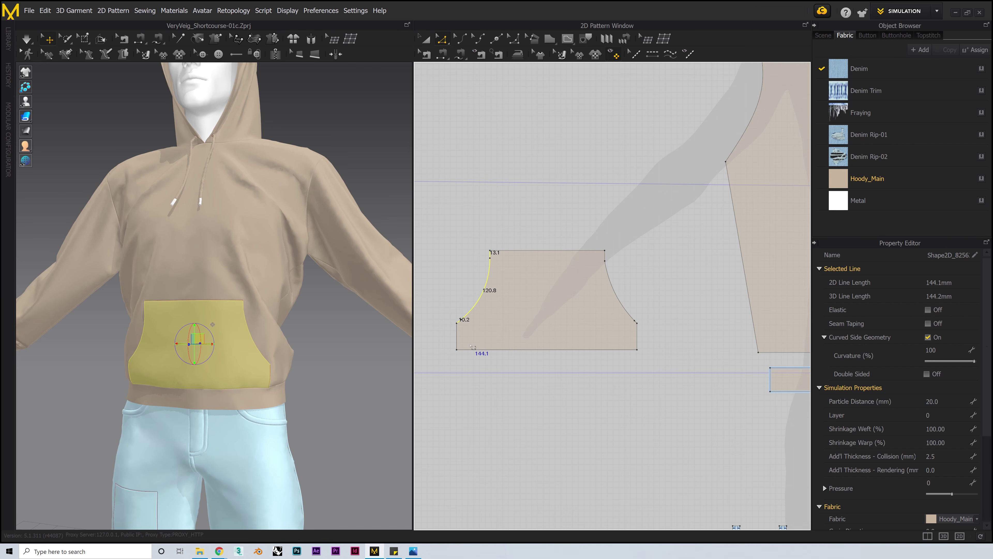
right_click(472, 312)
click(520, 352)
click(543, 375)
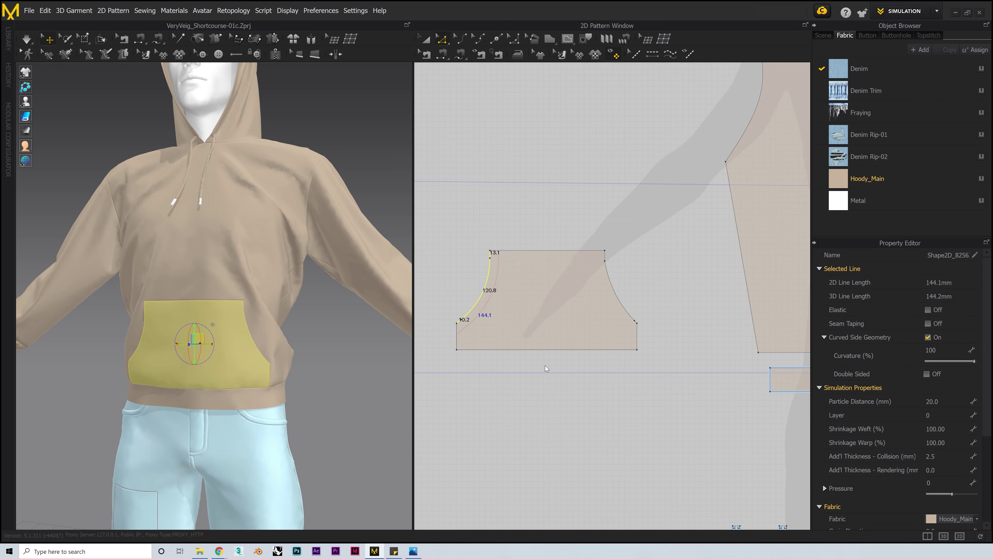
scroll(190, 346, up, 3)
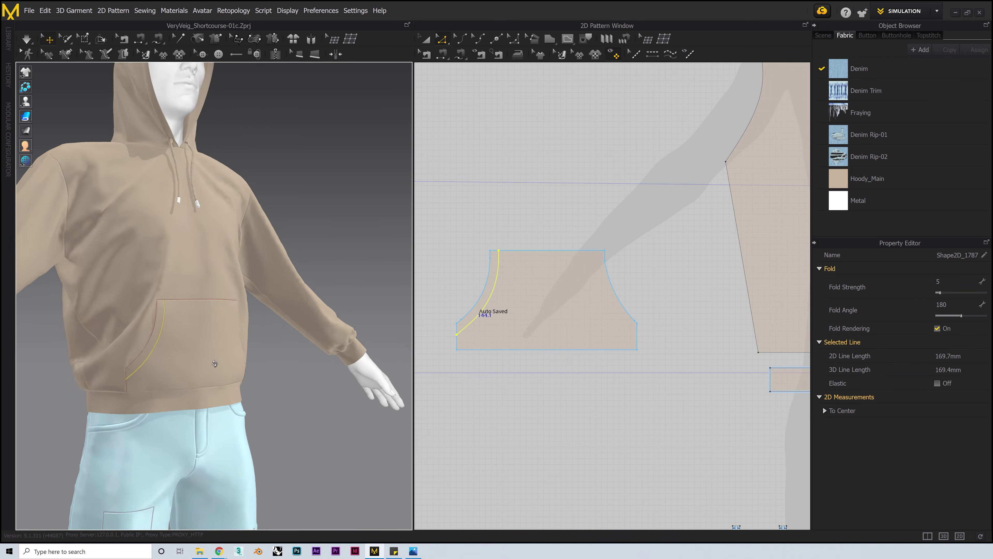
click(610, 271)
right_click(640, 326)
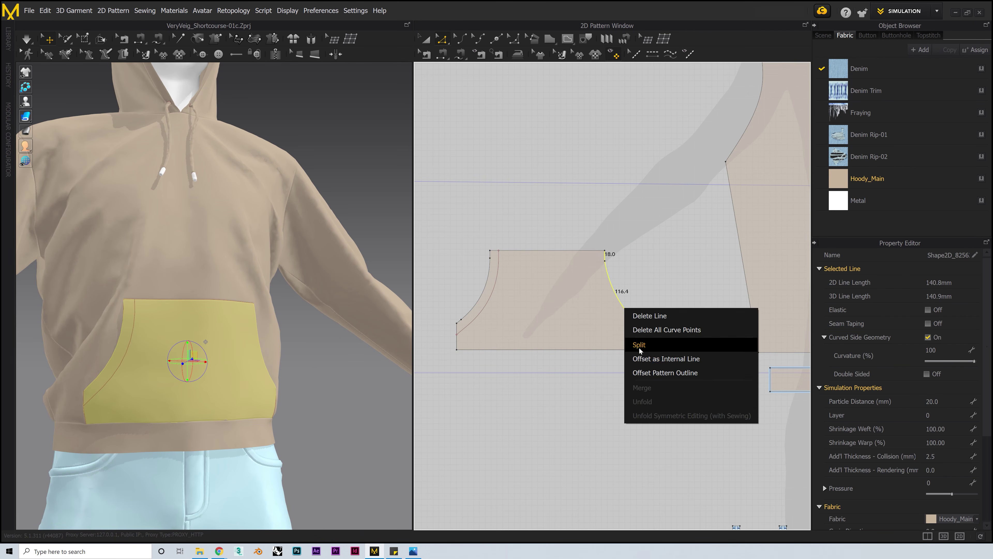
click(661, 356)
Cut & Sew the pocket pattern along both curved internal lines to separate the opening borders.
scroll(508, 257, up, 2)
right_click(501, 264)
click(524, 390)
click(658, 340)
right_click(657, 338)
click(681, 464)
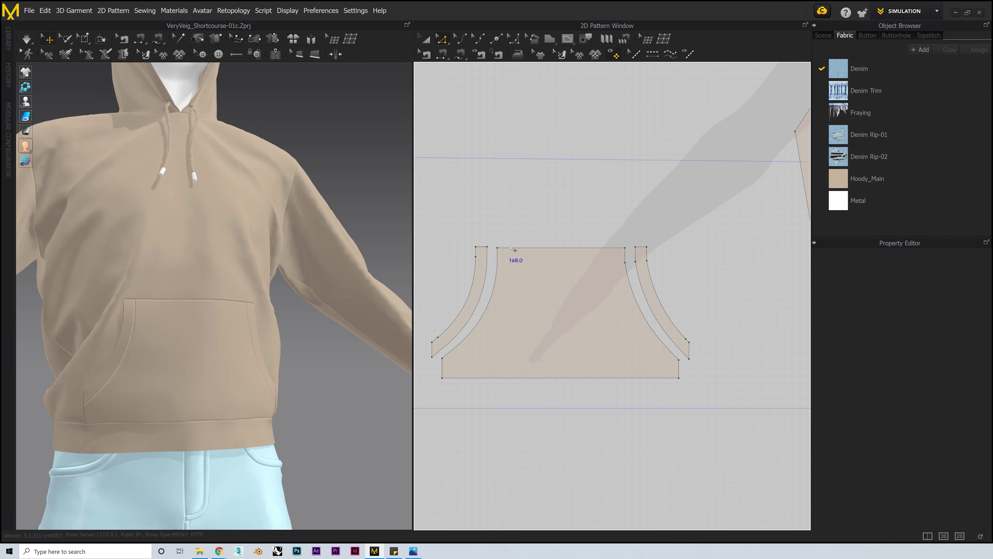
Offset the pocket's top edge as an internal line and Cut & Sew along it to form a top border strip.
right_click(514, 248)
click(543, 313)
click(524, 375)
right_click(524, 260)
click(540, 396)
Layer-clone the first curved pocket border strip and place the copy beside it, away from the pocket body.
click(426, 39)
click(476, 288)
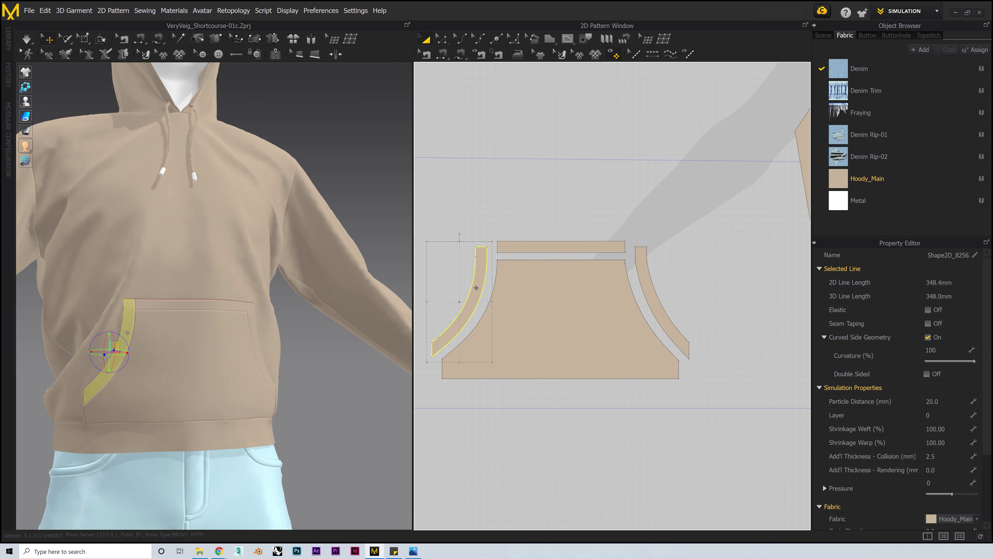
right_click(476, 288)
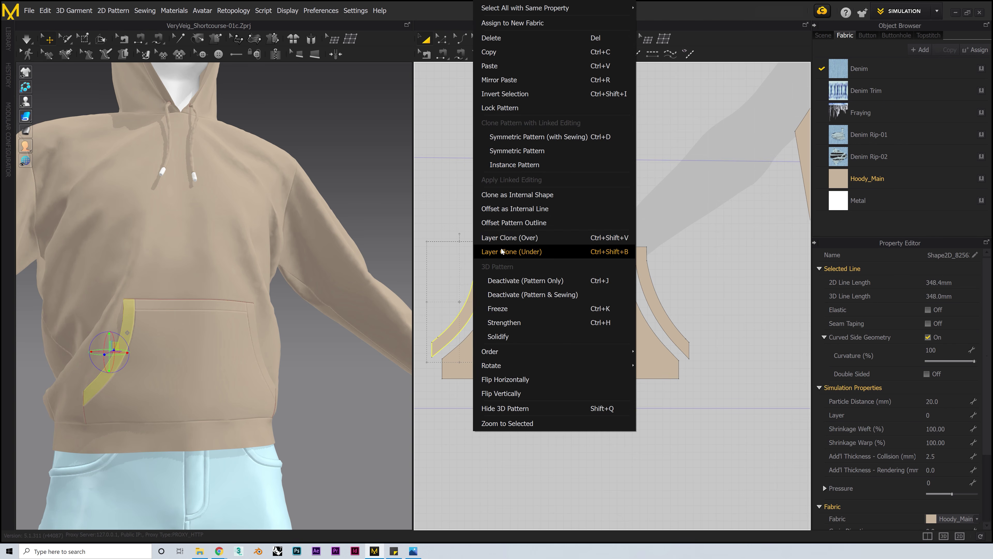
click(485, 238)
click(443, 288)
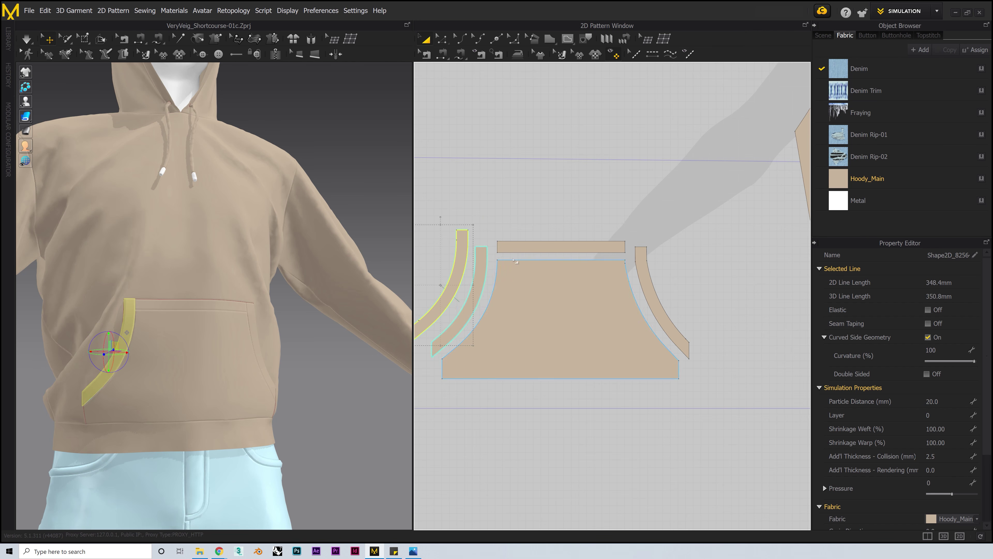
Layer-clone the pocket's top strip and remaining curved border strip, placing each copy just outside its original.
right_click(523, 252)
click(567, 251)
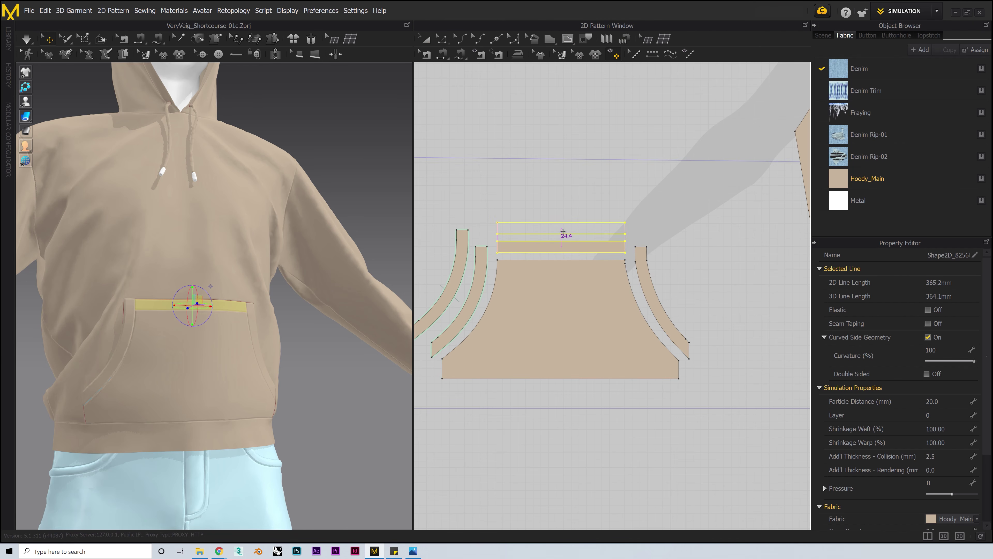
click(561, 231)
right_click(647, 282)
click(690, 247)
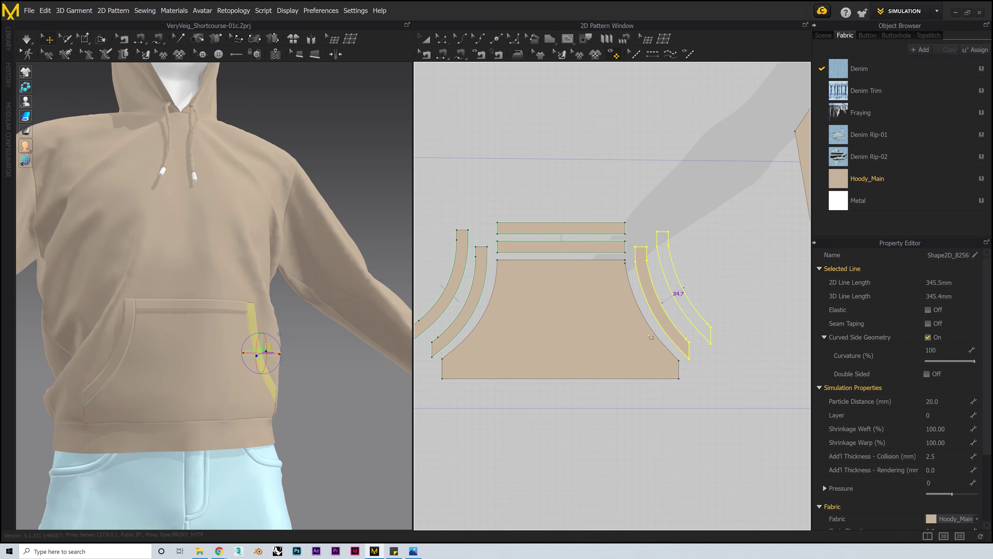
click(658, 327)
click(545, 444)
Set the particle distance of all pocket pieces to 10 mm and simulate the hoodie.
scroll(580, 397, down, 5)
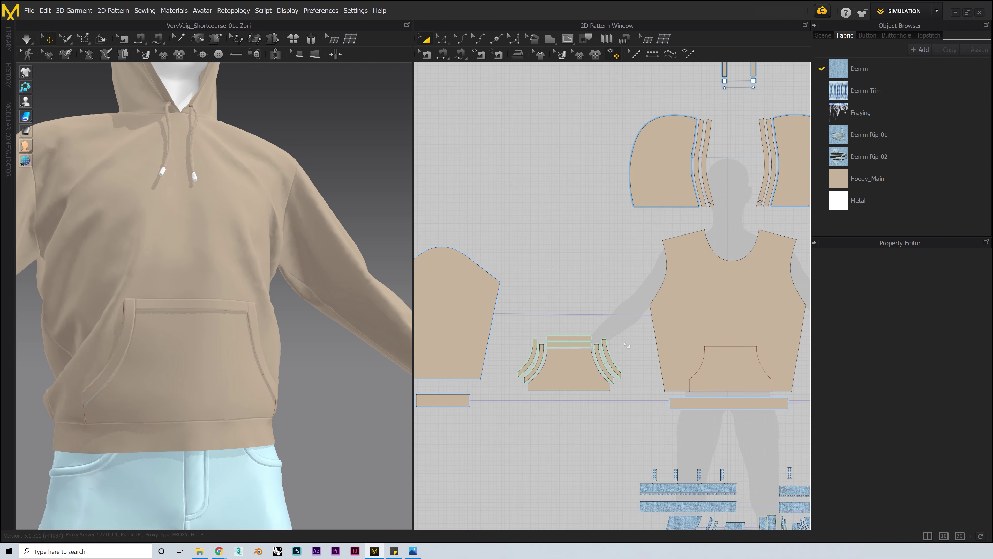
drag(517, 418, 515, 417)
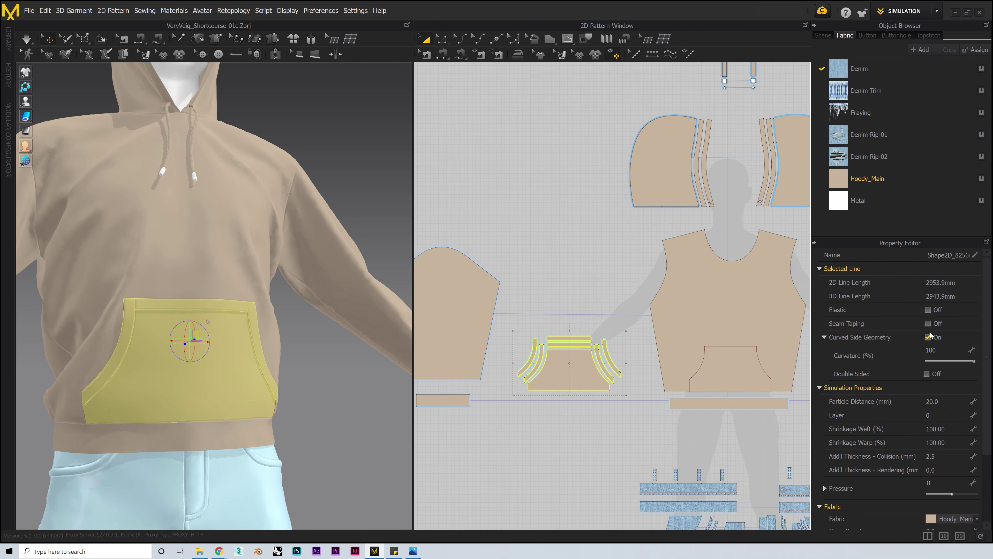
click(946, 401)
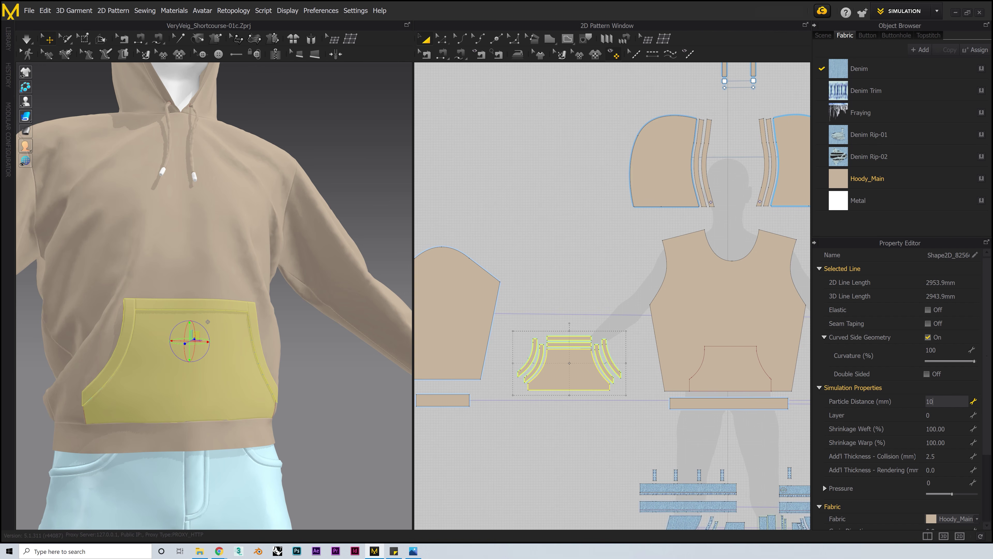
click(564, 302)
click(22, 40)
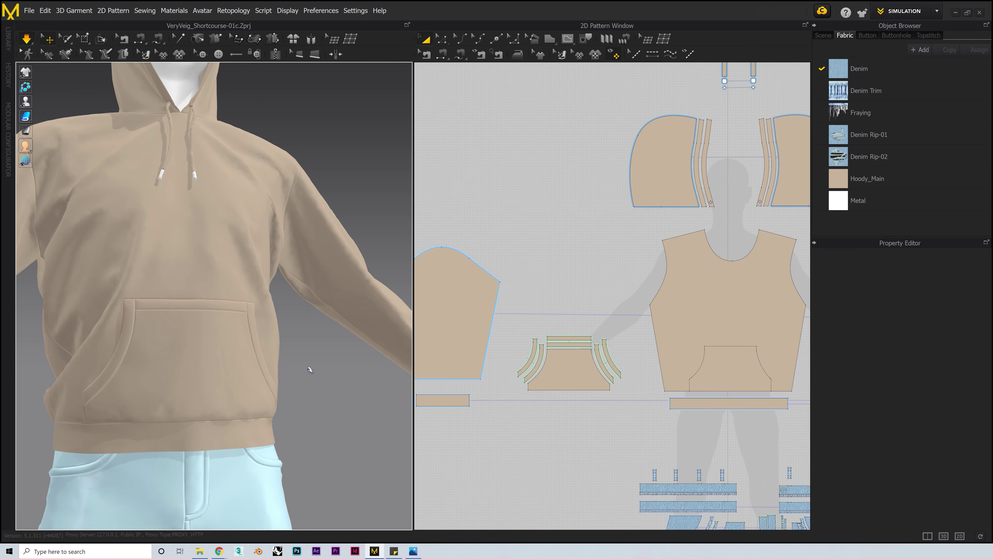
right_drag(311, 369, 258, 360)
scroll(306, 342, down, 4)
middle_drag(307, 342, 266, 338)
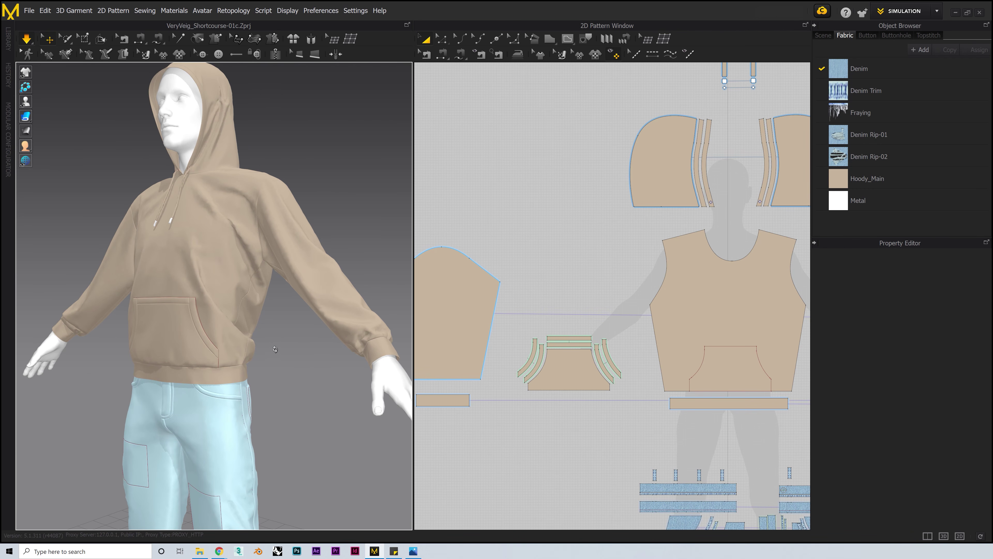
right_drag(275, 348, 302, 352)
middle_drag(206, 394, 262, 397)
right_drag(262, 397, 231, 391)
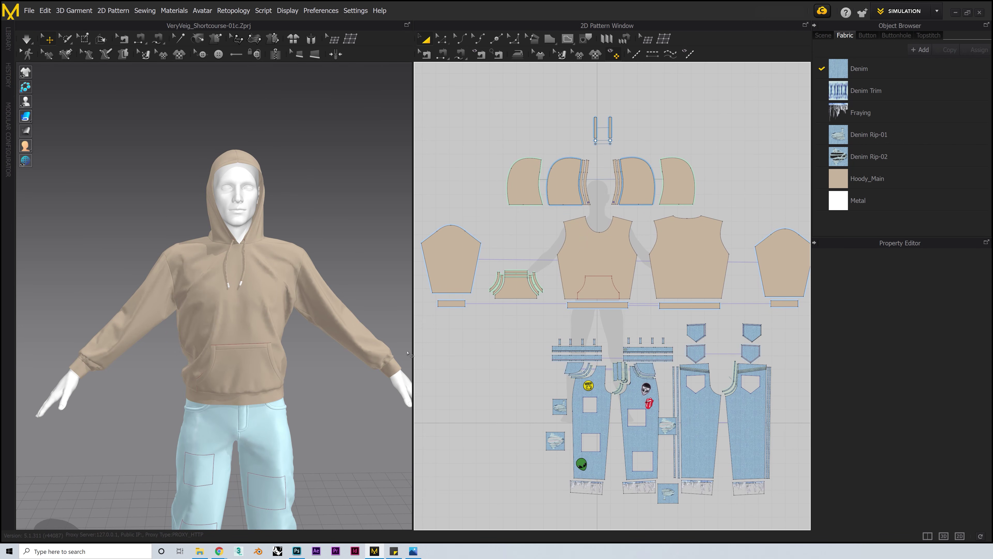
Load the Cotton_Seamless image from the _RESOURCES folder as the texture of the Hoody_Main fabric.
middle_drag(383, 362, 350, 288)
mouse_move(350, 288)
right_down()
mouse_move(318, 289)
mouse_move(336, 296)
right_up()
click(875, 179)
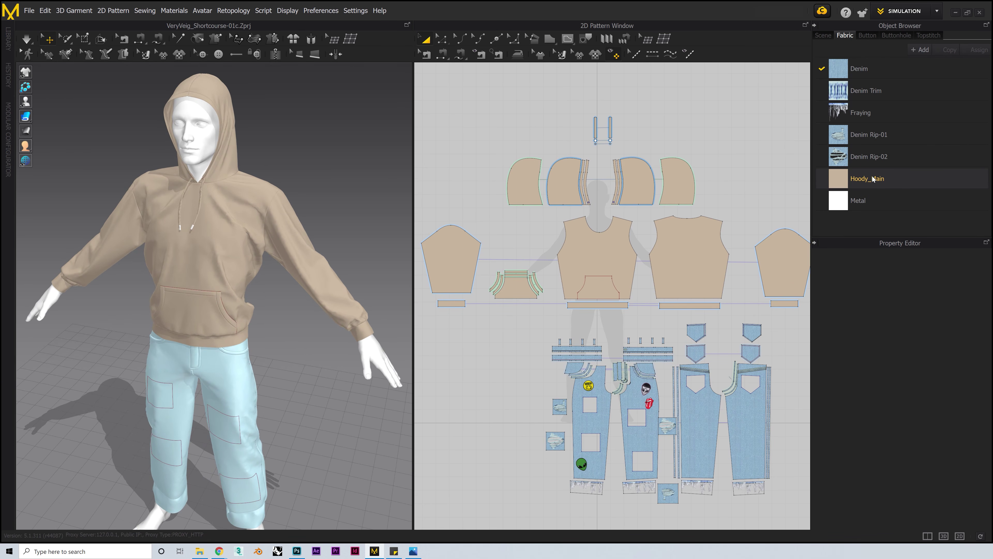
click(960, 356)
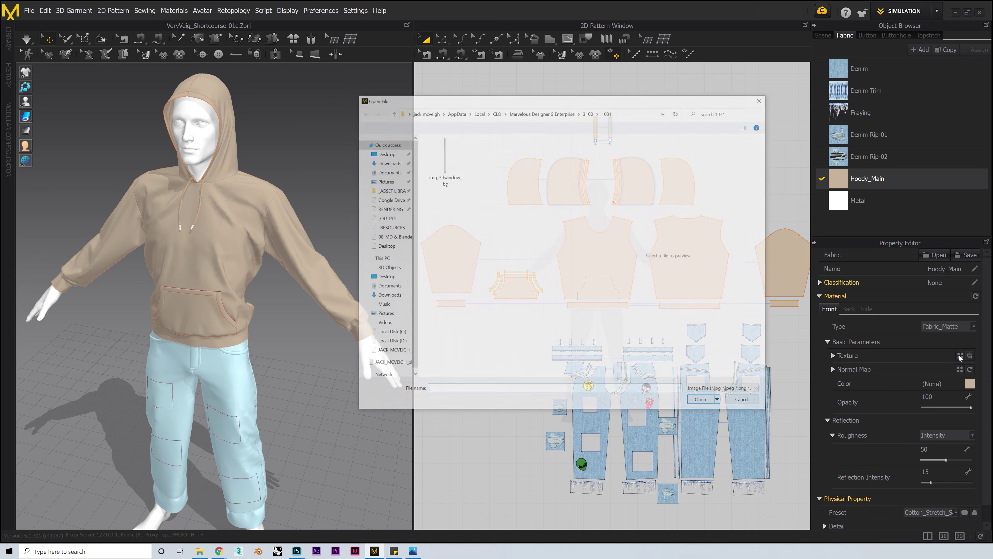
click(396, 236)
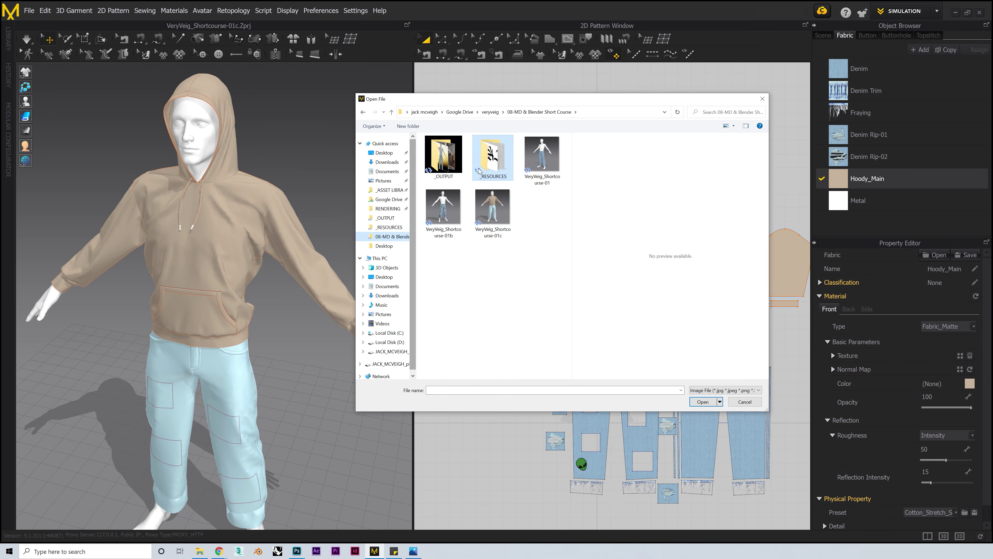
double_click(478, 169)
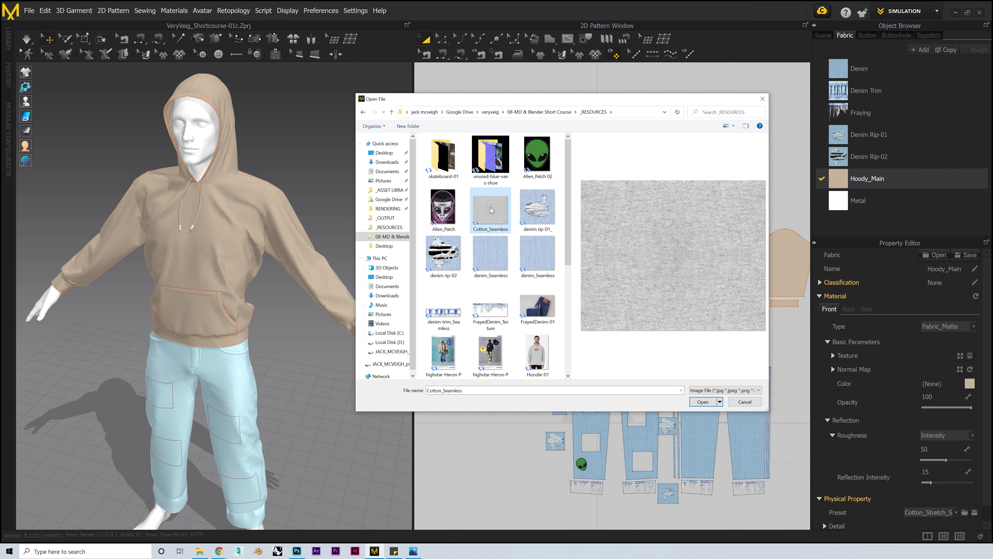
click(703, 402)
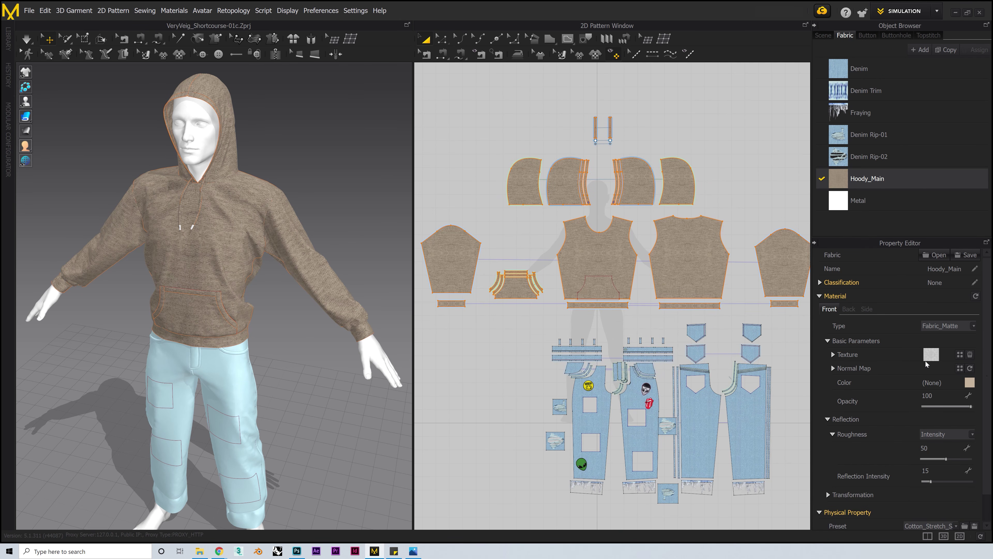
Set the Hoody_Main fabric colour to white (FFFFFF).
click(970, 383)
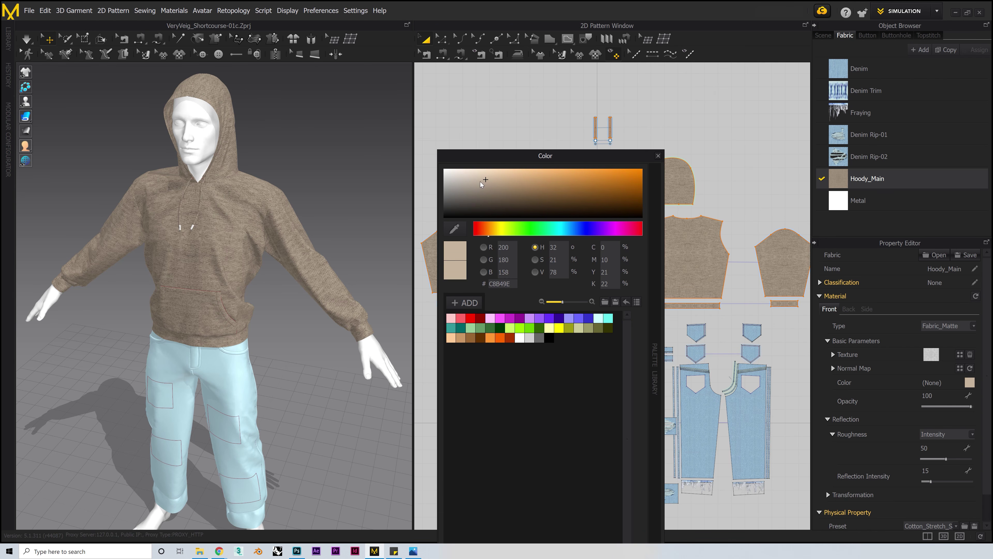
drag(481, 184, 444, 169)
drag(543, 156, 547, 71)
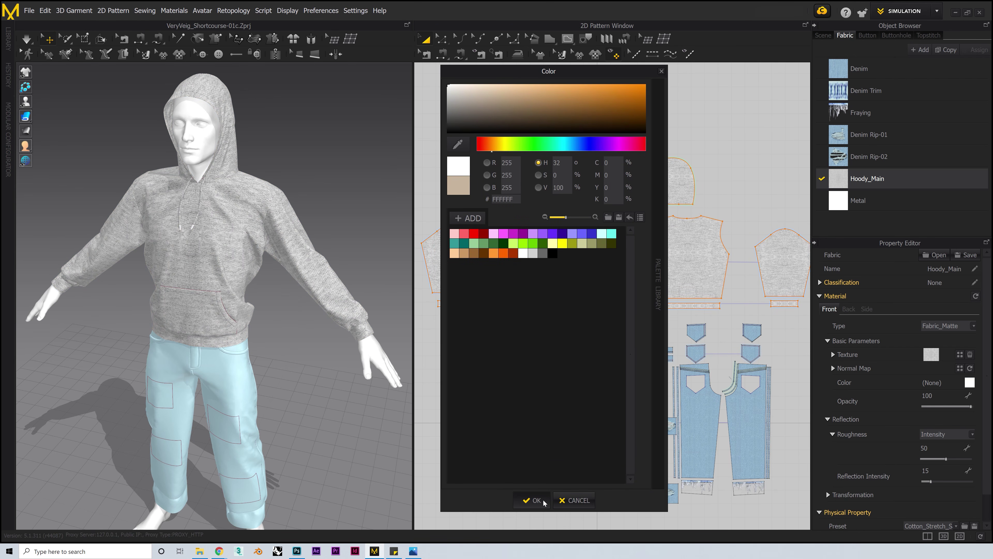
click(544, 502)
Scale the cotton texture down on the hoodie for a finer grain, using an outer hood piece as reference.
scroll(253, 254, up, 6)
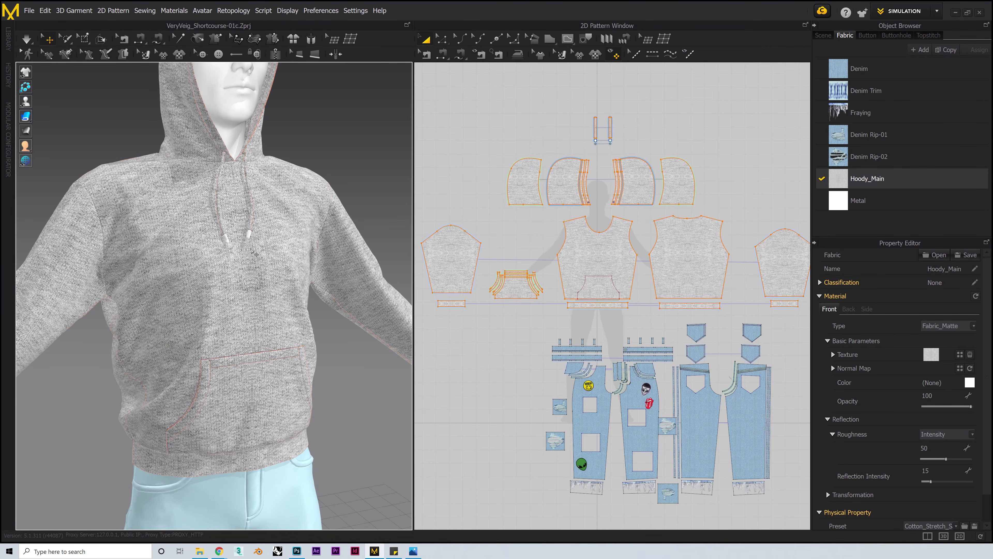
click(561, 54)
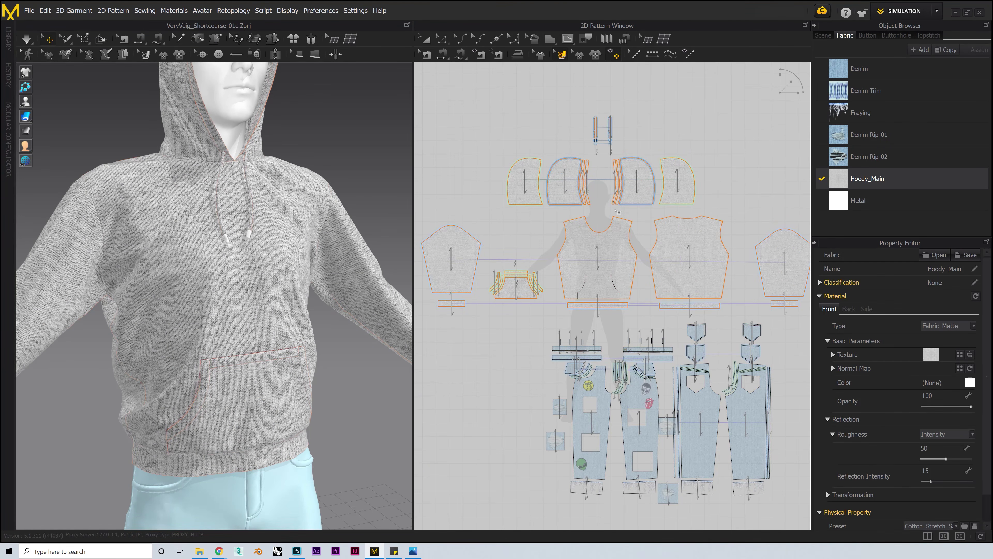
click(694, 168)
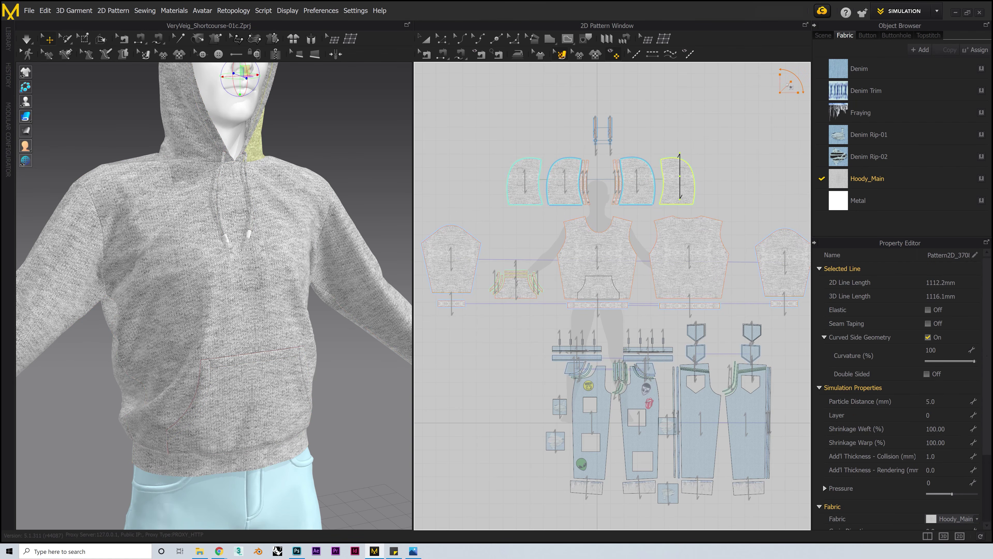
drag(790, 84, 787, 92)
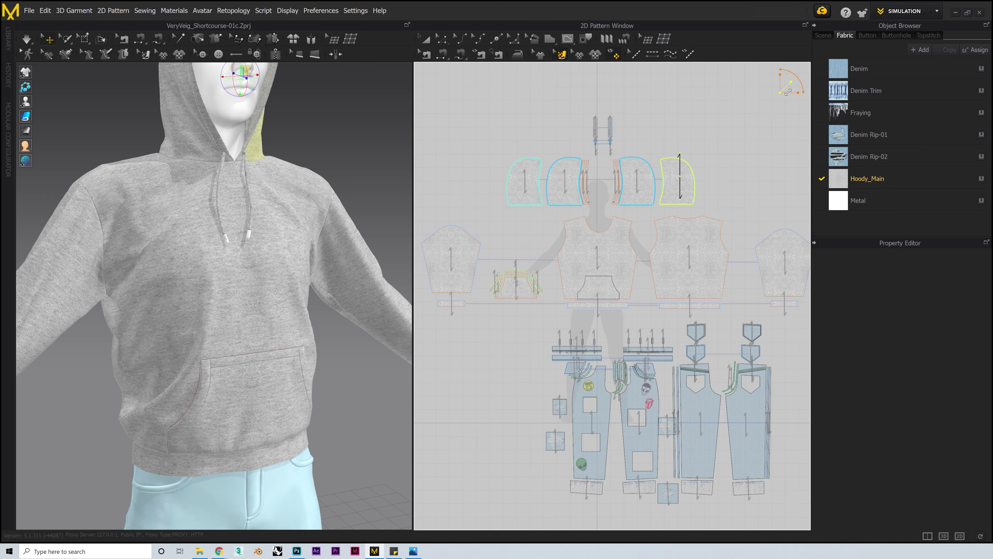
scroll(183, 273, down, 5)
right_drag(184, 272, 234, 212)
scroll(233, 211, up, 8)
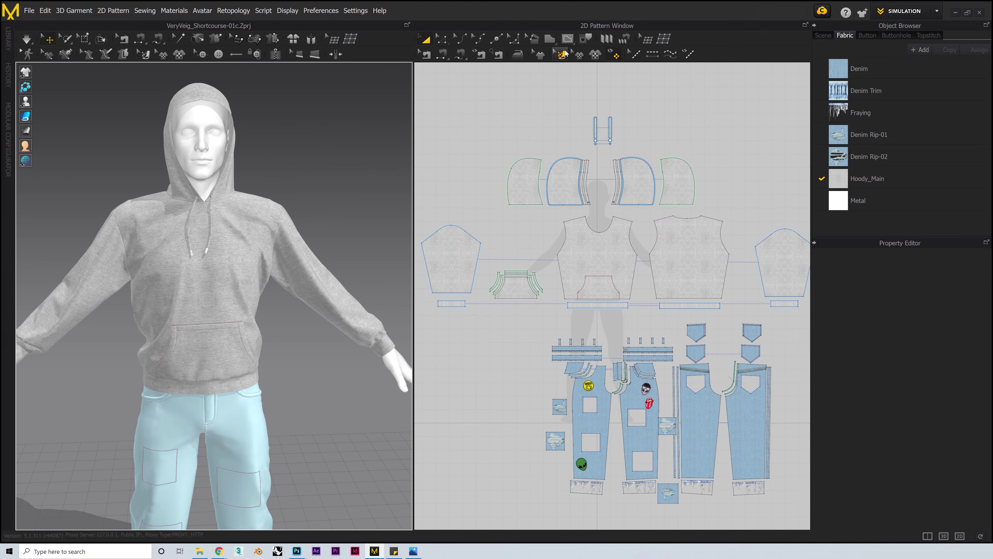
Add the picasso-01 image as a graphic on the hoodie's front pattern, centred on the chest above the pocket.
click(594, 55)
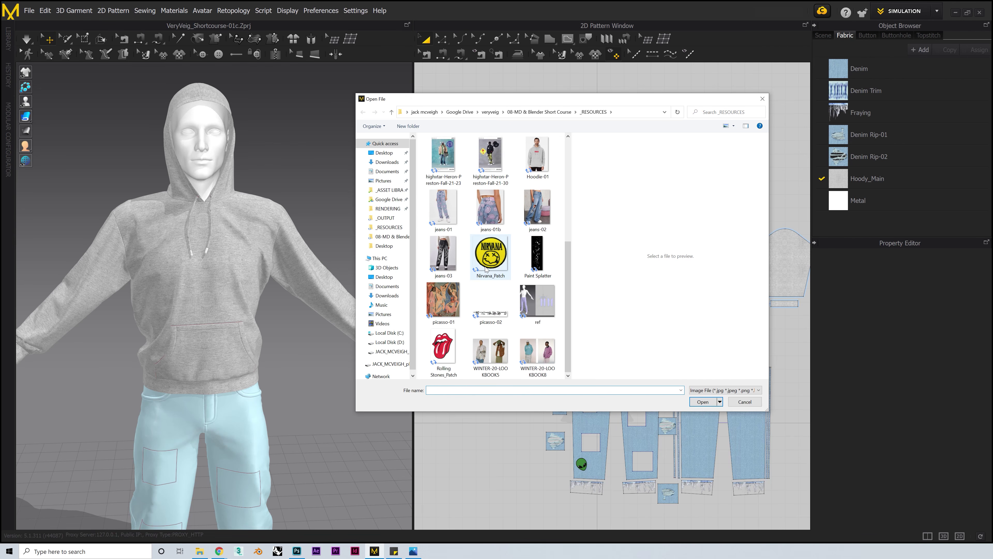
click(456, 296)
click(703, 401)
click(594, 255)
key(Return)
scroll(609, 248, up, 6)
drag(614, 201, 599, 218)
mouse_move(572, 248)
mouse_down()
mouse_move(586, 241)
mouse_move(590, 251)
mouse_move(569, 262)
mouse_up()
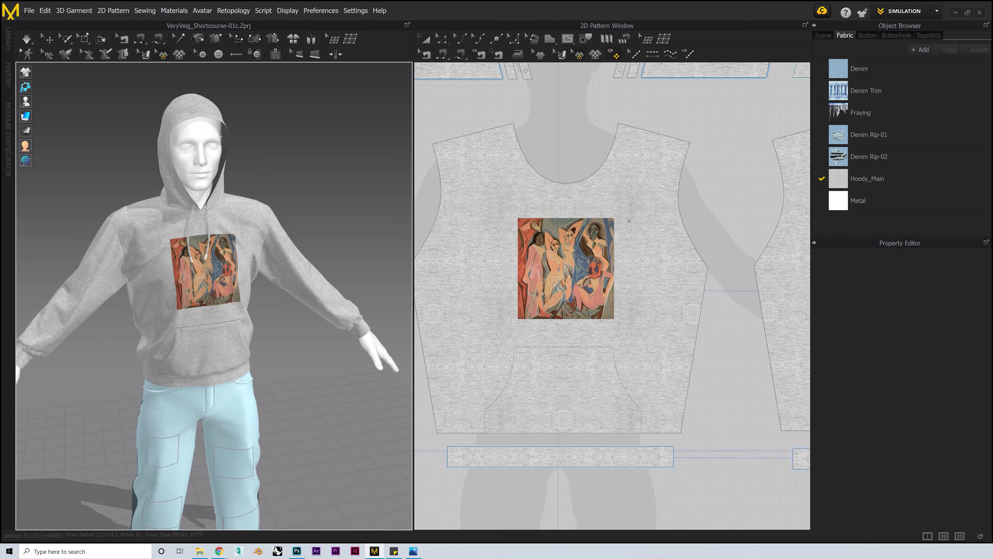
Add the picasso-02 lettering image as a graphic on the sleeve pattern beside the pocket pieces.
scroll(604, 260, down, 5)
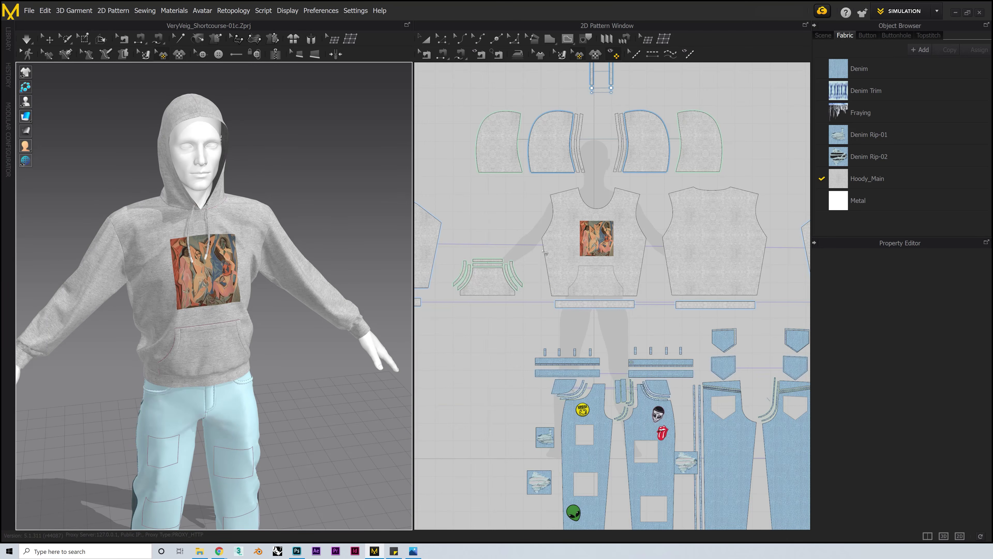
right_drag(603, 260, 634, 261)
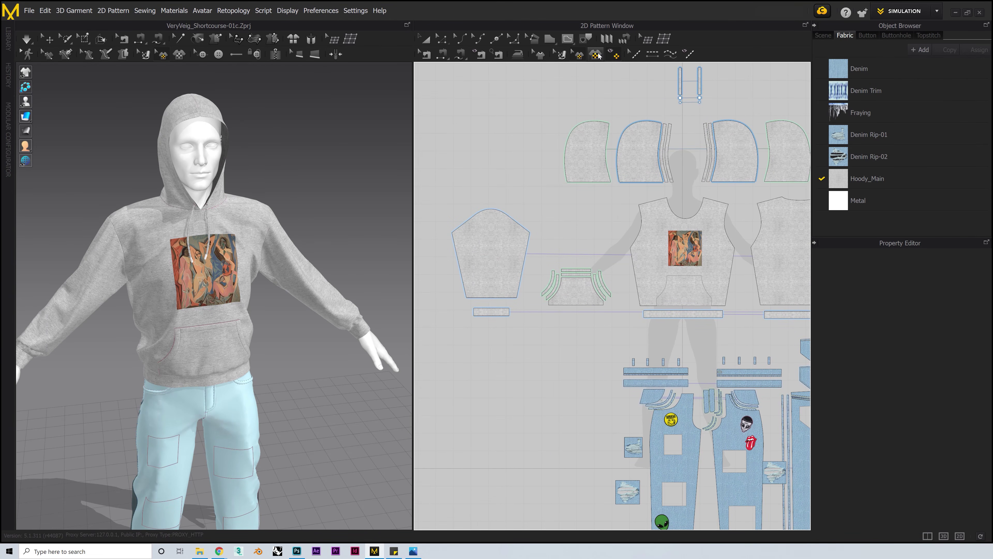
click(579, 55)
click(488, 261)
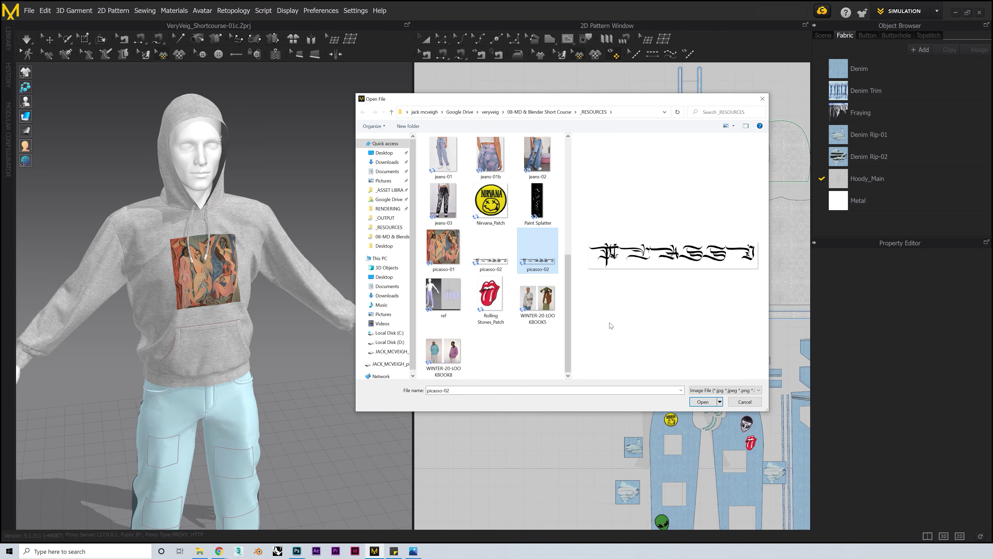
click(703, 401)
click(488, 246)
click(488, 351)
Rotate the picasso-02 sleeve graphic so that the lettering runs lengthwise along the sleeve.
right_drag(235, 289, 333, 291)
scroll(332, 291, up, 3)
scroll(466, 252, up, 5)
click(508, 242)
mouse_move(527, 229)
mouse_down()
mouse_move(485, 218)
mouse_move(526, 228)
mouse_up()
drag(508, 241, 478, 212)
key(ctrl+z)
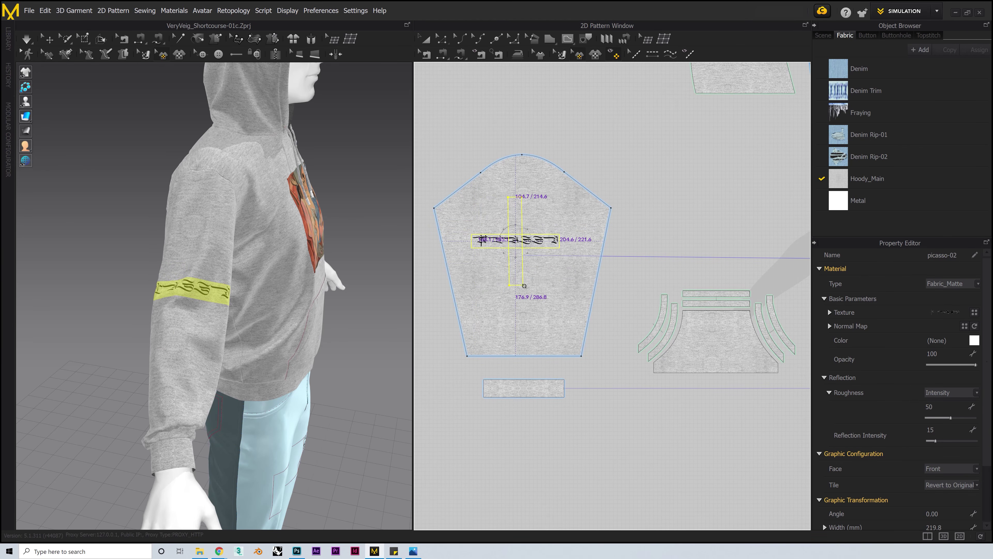
drag(528, 253, 550, 280)
mouse_move(525, 239)
mouse_down()
mouse_move(532, 254)
mouse_move(533, 237)
mouse_up()
click(340, 398)
Resize the sleeve lettering to span nearly the whole sleeve and centre it between the side edges.
scroll(228, 401, down, 5)
mouse_move(340, 398)
right_down()
mouse_move(228, 402)
mouse_move(332, 391)
right_up()
scroll(274, 352, up, 4)
drag(524, 251, 524, 245)
click(442, 313)
right_drag(259, 294, 188, 318)
click(522, 245)
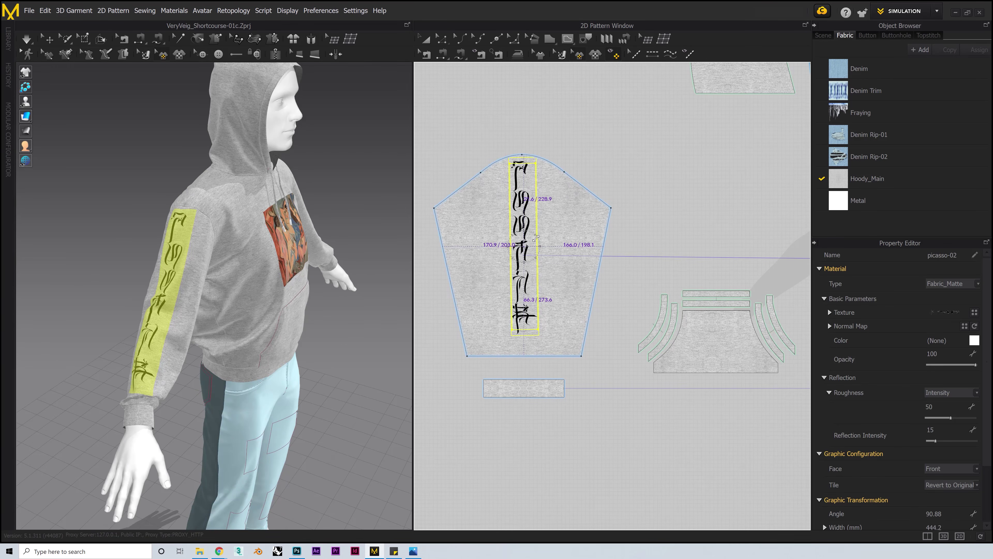
drag(538, 155, 535, 162)
click(438, 301)
Centre the matching lettering graphic on the opposite sleeve pattern and leave the graphic editing tool.
right_drag(218, 286, 224, 364)
scroll(225, 364, down, 4)
scroll(438, 305, down, 5)
click(422, 295)
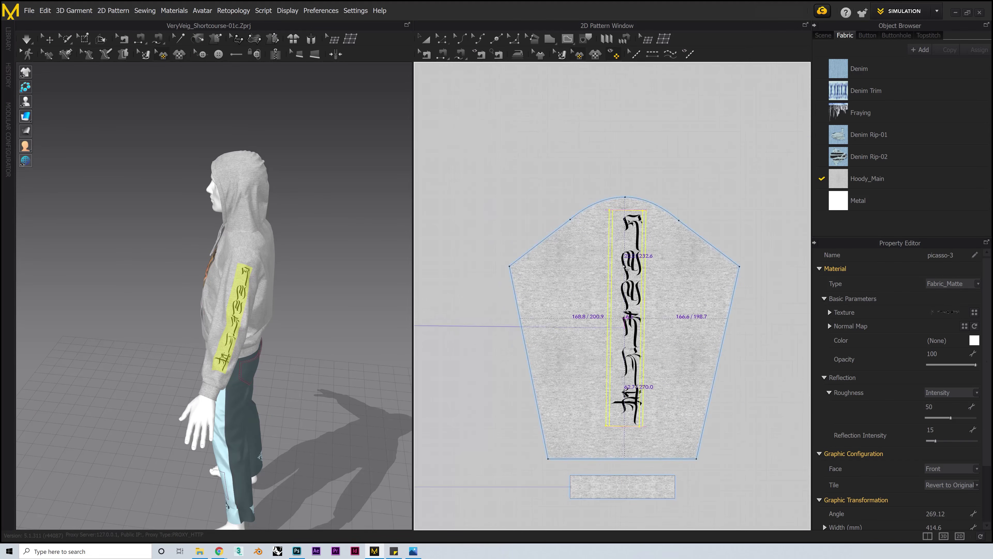
drag(626, 268, 618, 268)
click(166, 345)
right_drag(166, 344, 254, 352)
click(429, 39)
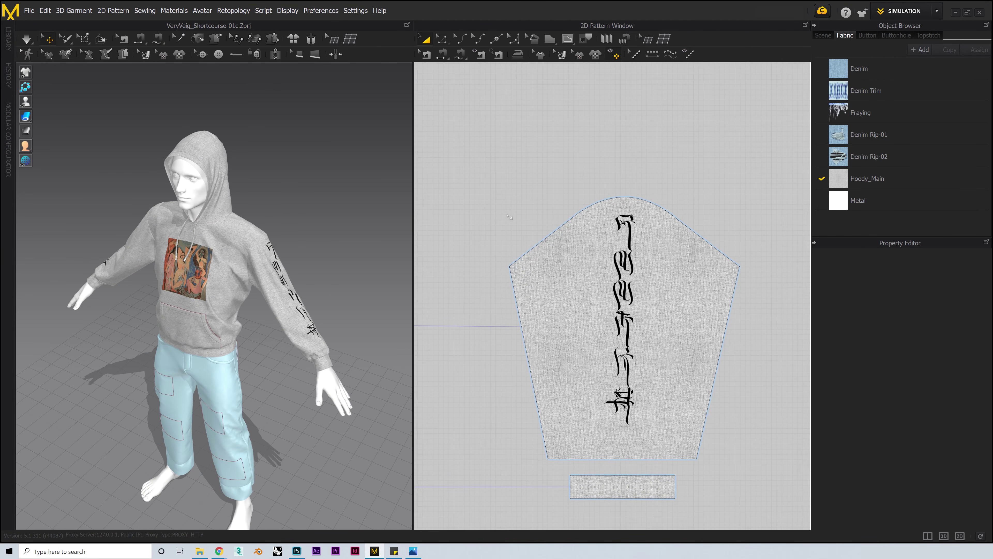
Examine the cotton hoodie with its chest and sleeve graphics on the avatar from several angles.
scroll(532, 277, down, 10)
middle_drag(532, 276, 618, 263)
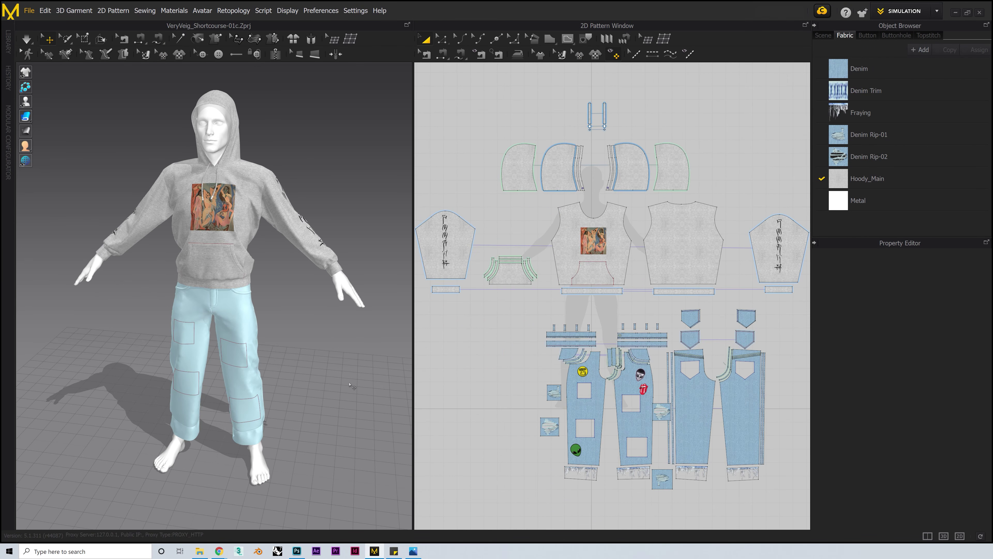
right_drag(352, 386, 332, 306)
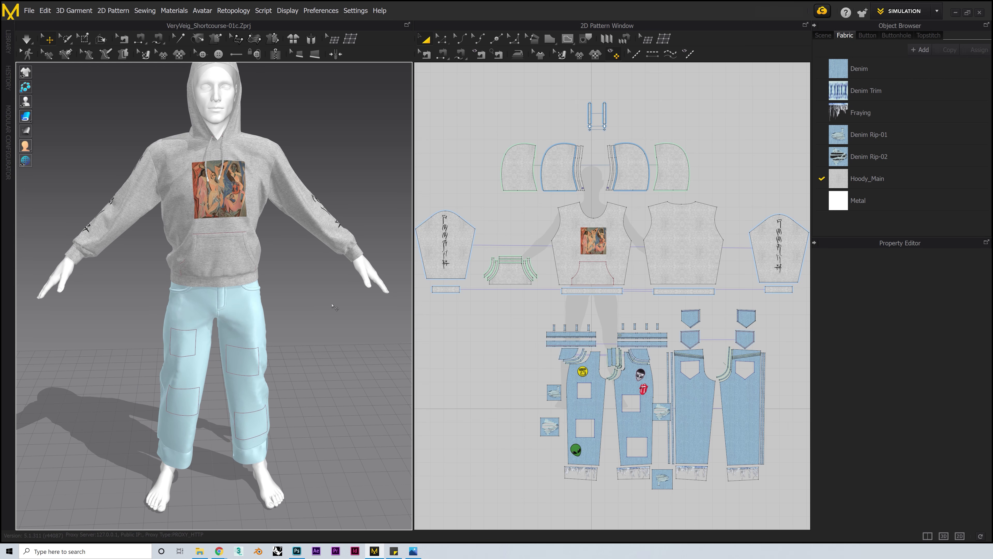
right_drag(332, 306, 276, 347)
right_drag(211, 293, 332, 387)
scroll(316, 345, up, 2)
right_drag(317, 345, 340, 337)
right_drag(335, 307, 317, 344)
scroll(335, 350, up, 2)
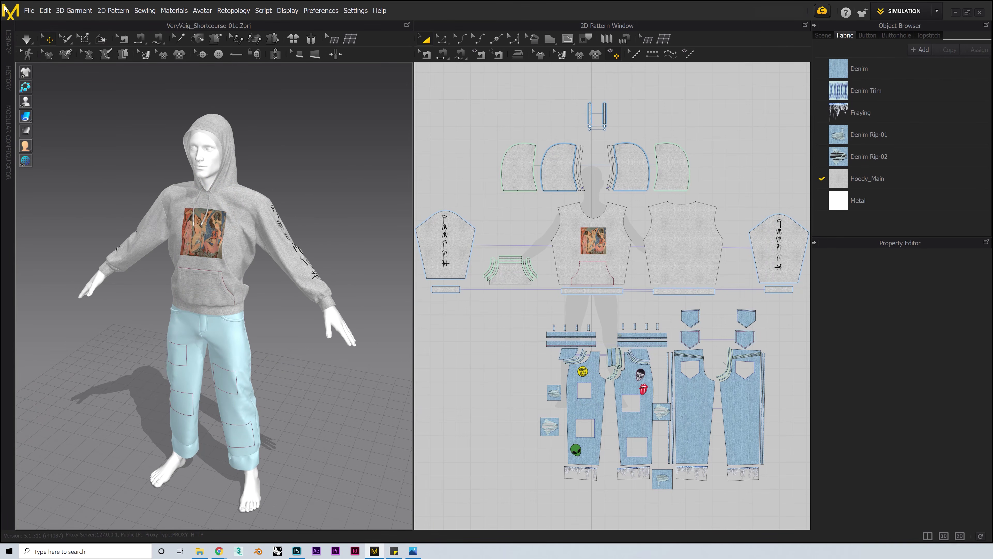
Add the VeryVeig_Bumbag project to the current scene with load type Add, including its garment and avatar.
click(29, 11)
mouse_move(58, 55)
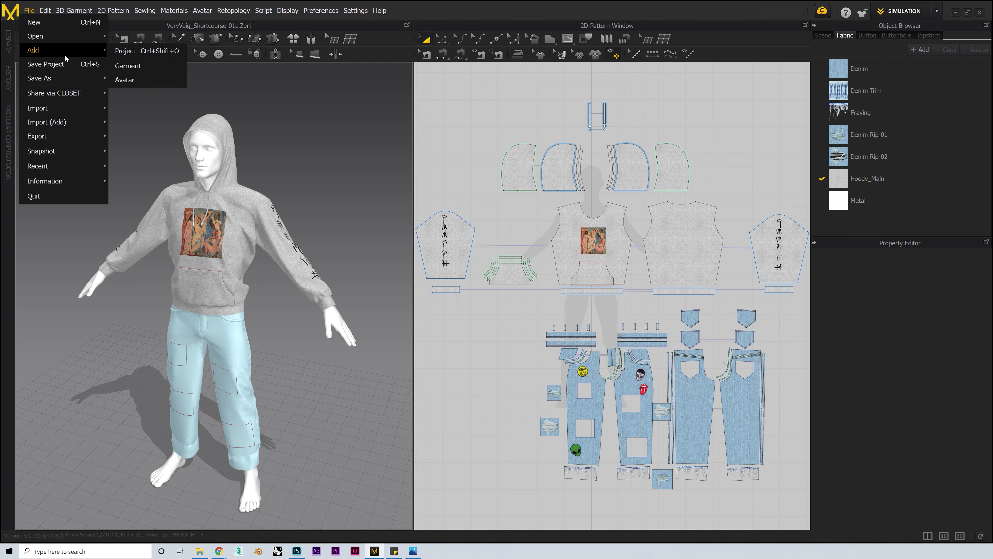
click(126, 51)
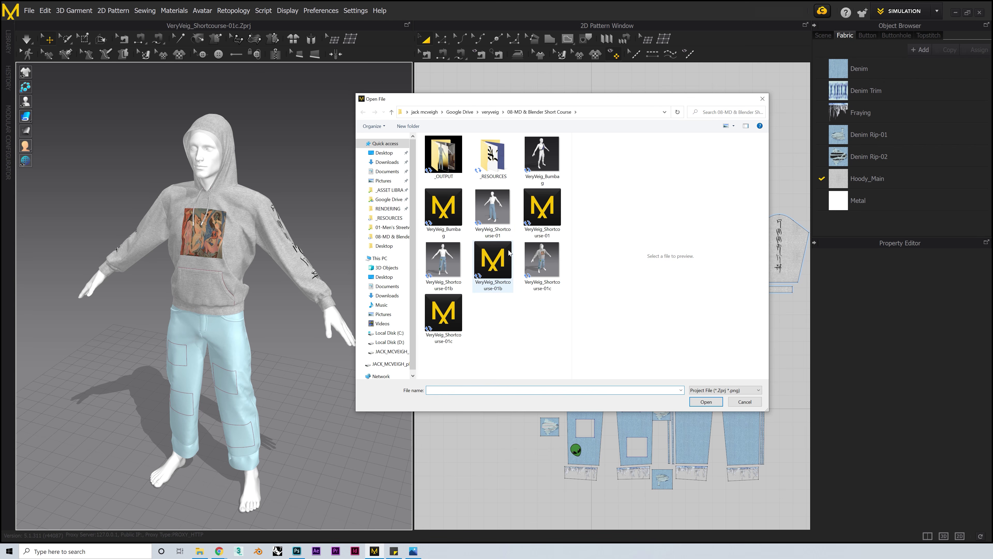
click(448, 219)
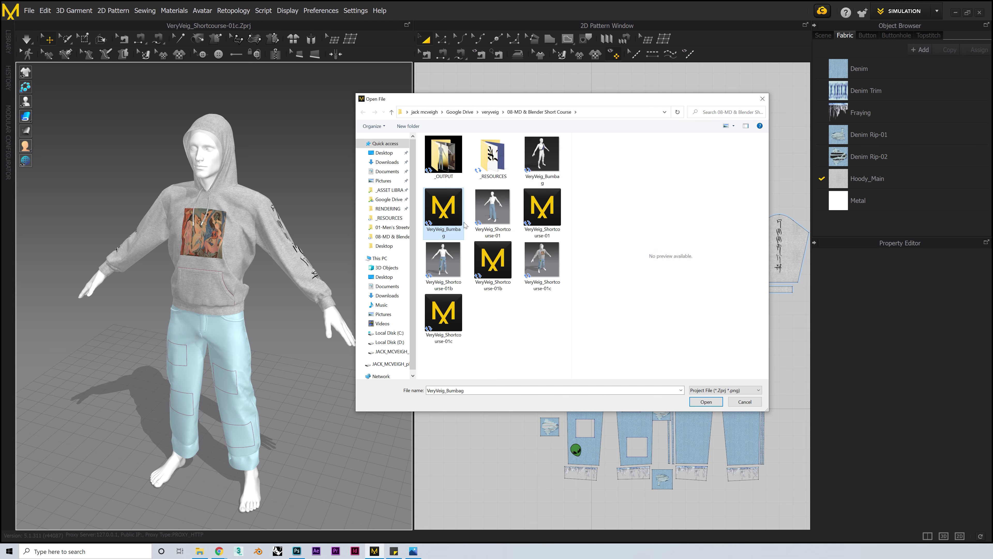
click(714, 404)
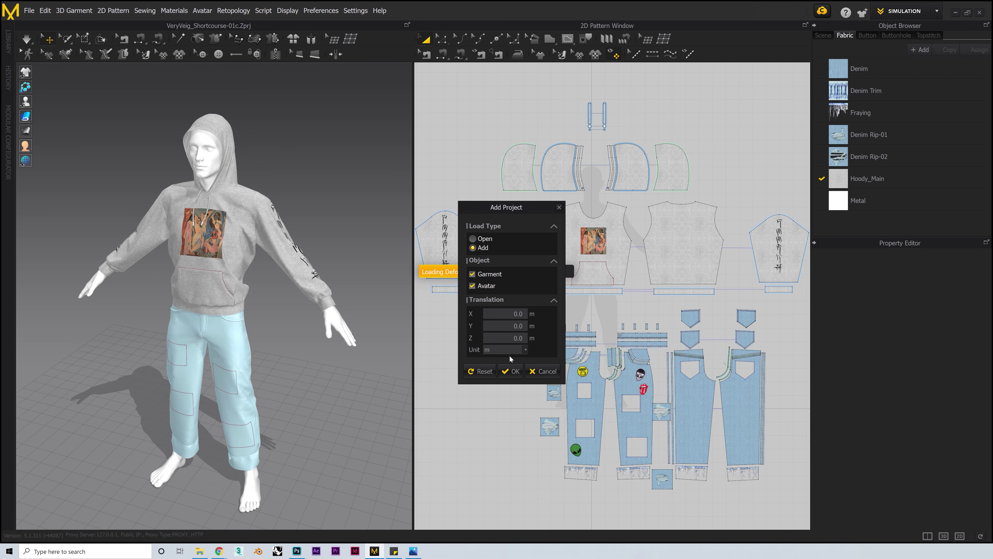
click(510, 371)
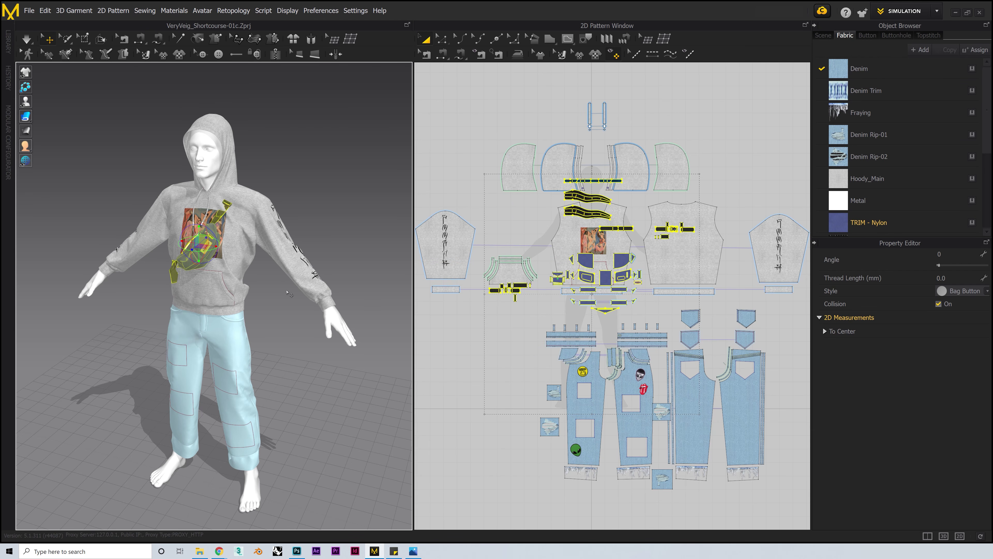
Move the bumbag's 2D patterns off the hoodie patterns into the empty area beside the jeans pieces.
mouse_move(271, 292)
right_down()
mouse_move(345, 284)
mouse_move(288, 285)
right_up()
scroll(611, 260, down, 4)
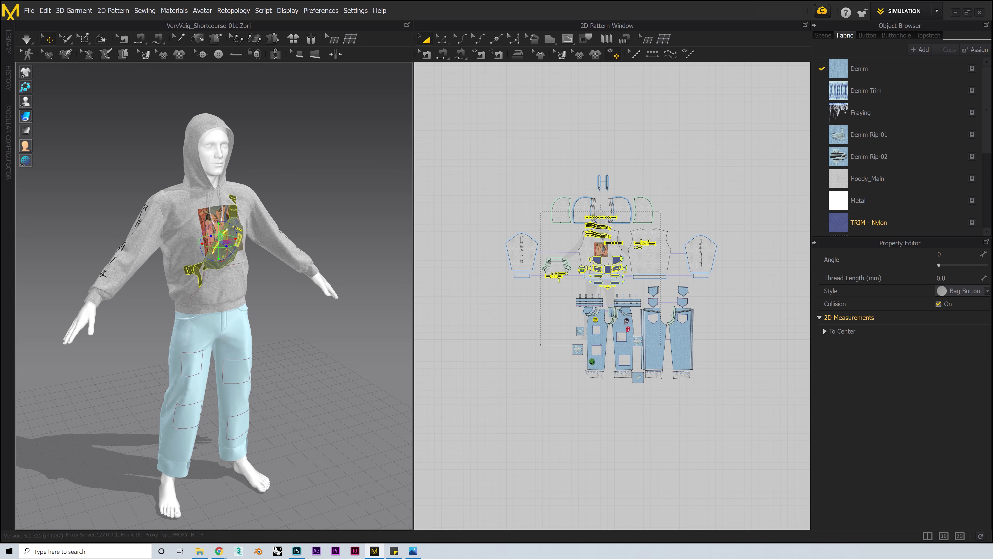
key(ctrl+v)
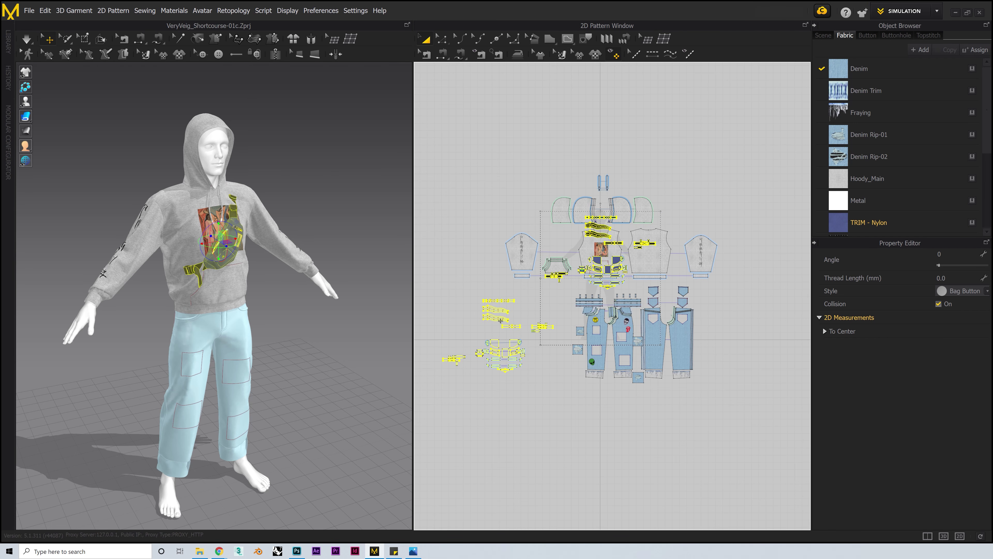
click(500, 320)
scroll(535, 367, up, 5)
click(533, 371)
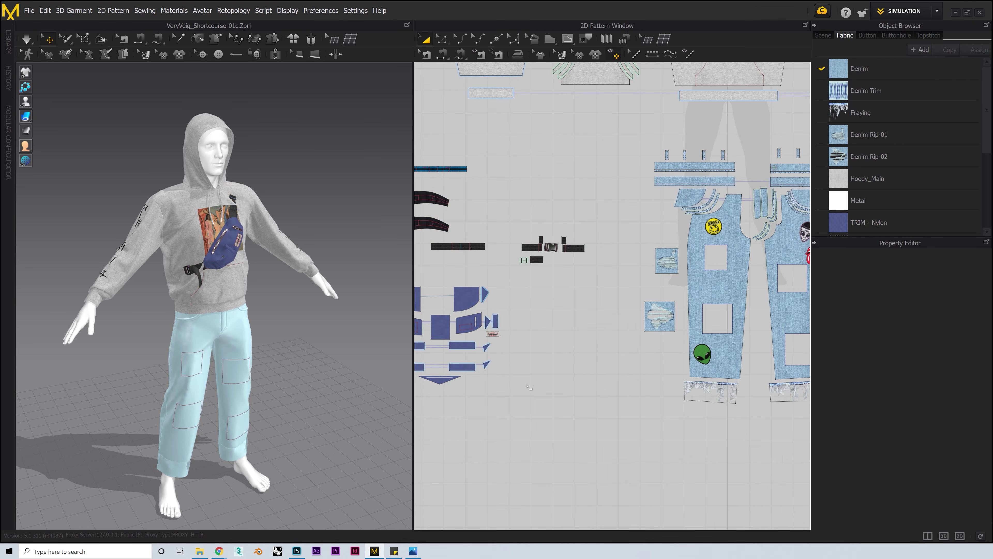
Select the bumbag's bag, shoulder buckle and side buckle patterns and move them forward, clear of the hoodie's chest.
scroll(528, 380, down, 3)
middle_drag(529, 379, 610, 378)
mouse_move(264, 281)
right_down()
mouse_move(321, 280)
mouse_move(273, 270)
mouse_move(246, 245)
mouse_move(261, 274)
right_up()
scroll(246, 245, up, 3)
scroll(261, 275, up, 2)
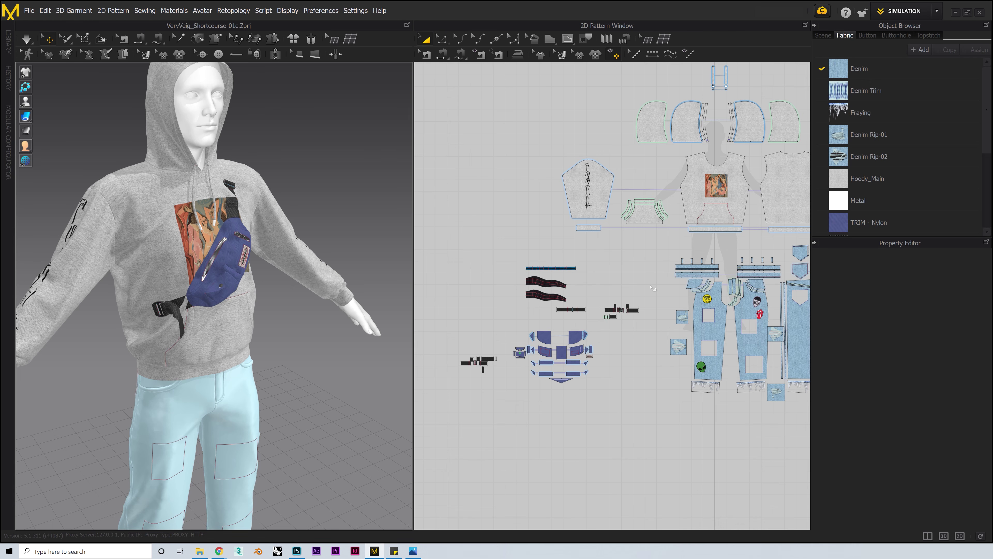
drag(650, 298, 600, 356)
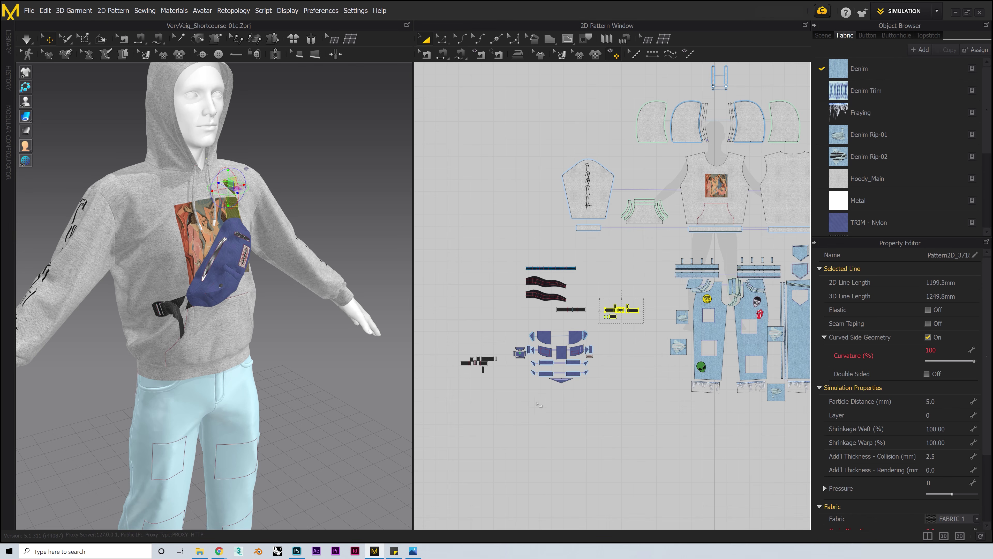
shift+drag(511, 415, 510, 414)
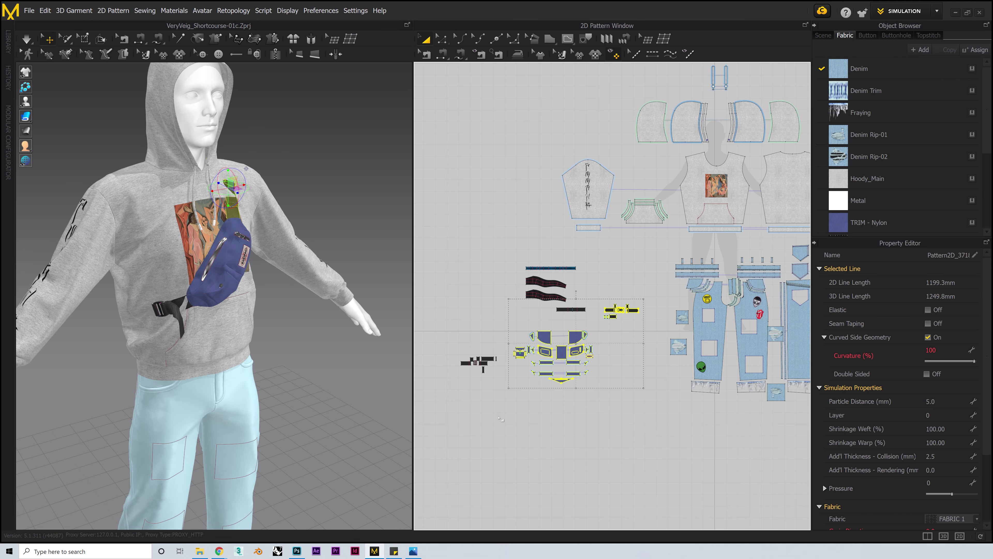
shift+drag(418, 414, 417, 414)
right_drag(251, 332, 284, 339)
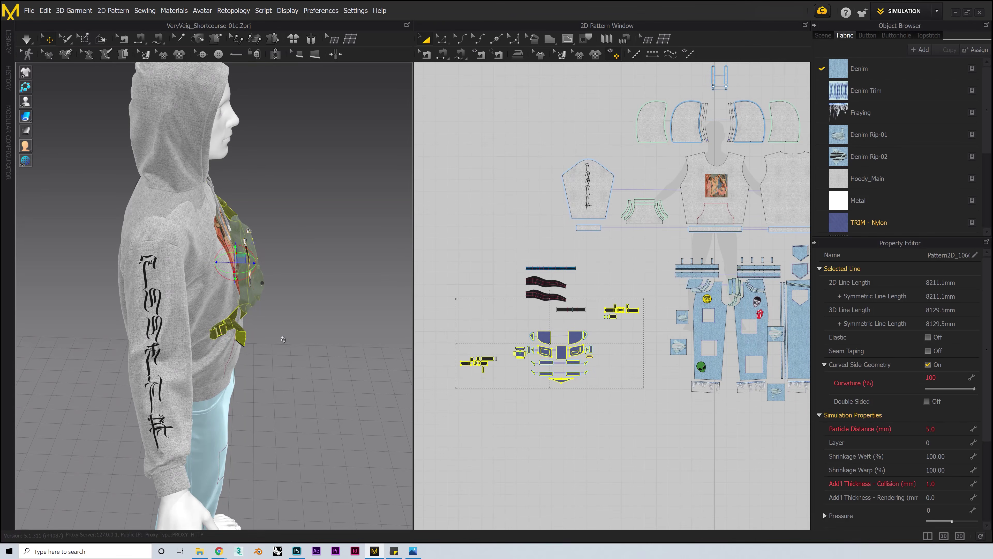
key(space)
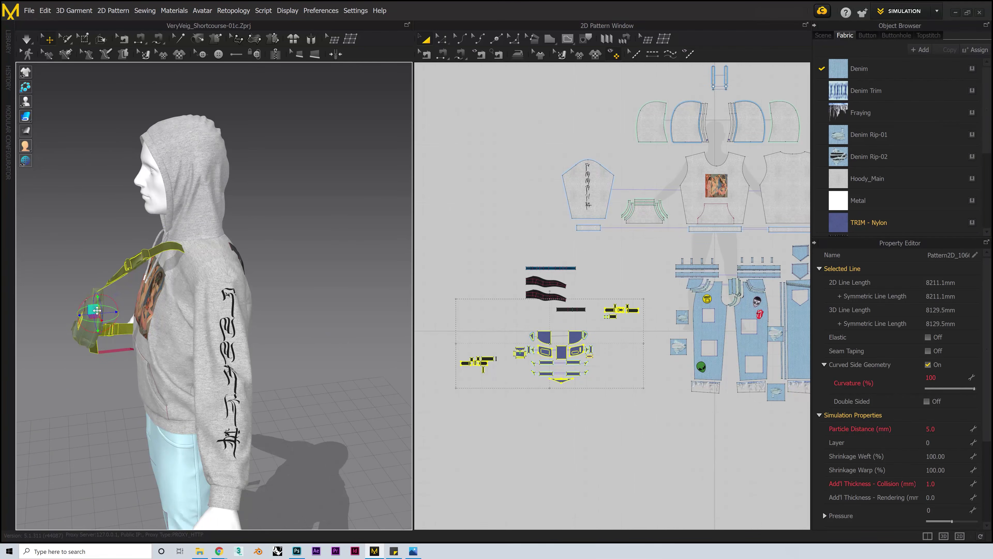
Select the bumbag's long back strap patterns and move them outward, clear of the hoodie's back, in the 3D view.
right_drag(110, 299, 260, 366)
drag(518, 257, 594, 322)
right_drag(172, 296, 224, 316)
drag(207, 325, 167, 340)
right_drag(172, 338, 209, 342)
drag(225, 354, 242, 355)
click(329, 395)
right_drag(329, 395, 188, 390)
middle_drag(189, 390, 178, 359)
right_drag(178, 360, 190, 360)
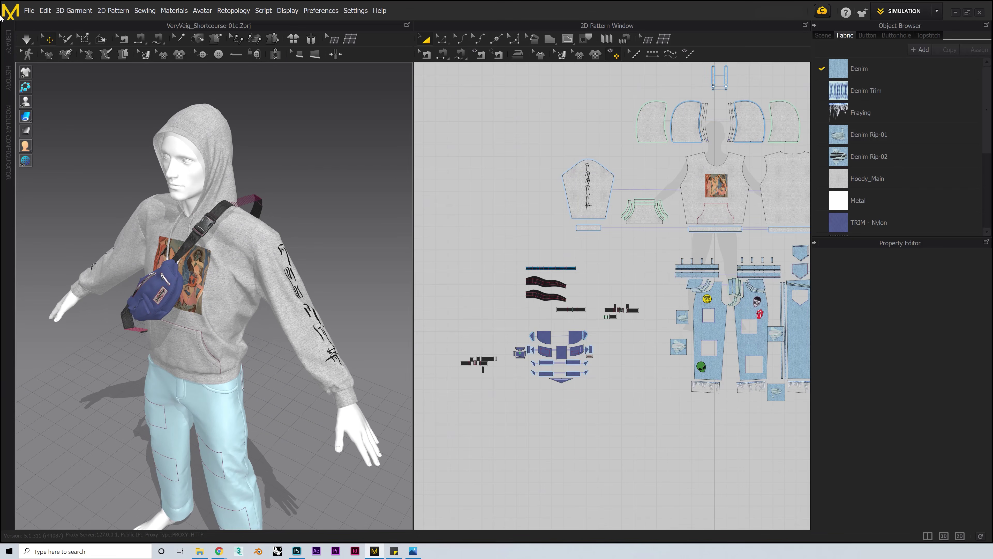
Start the simulation and pull the bumbag's shoulder strap out over the hoodie's shoulder.
click(25, 38)
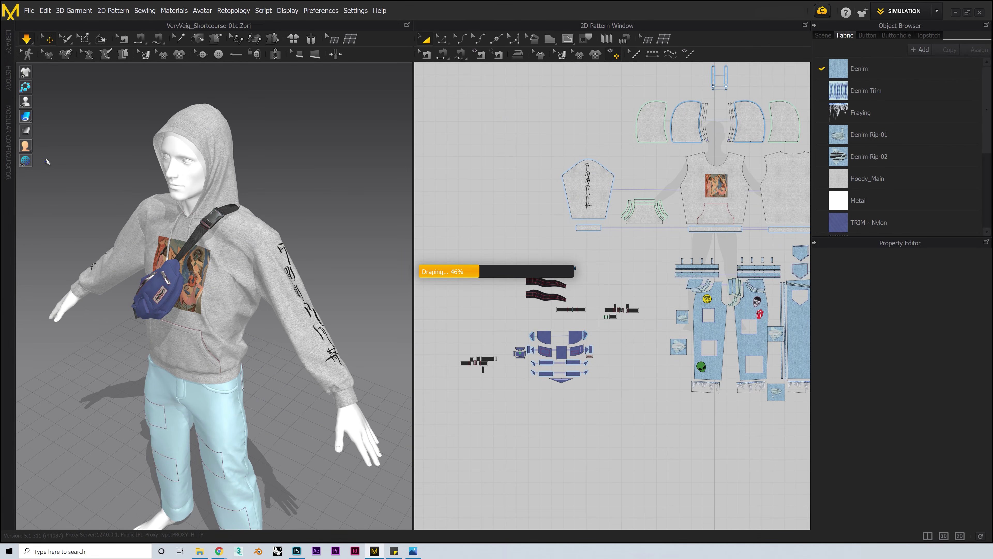
drag(235, 208, 275, 205)
right_drag(297, 211, 178, 215)
scroll(203, 235, up, 5)
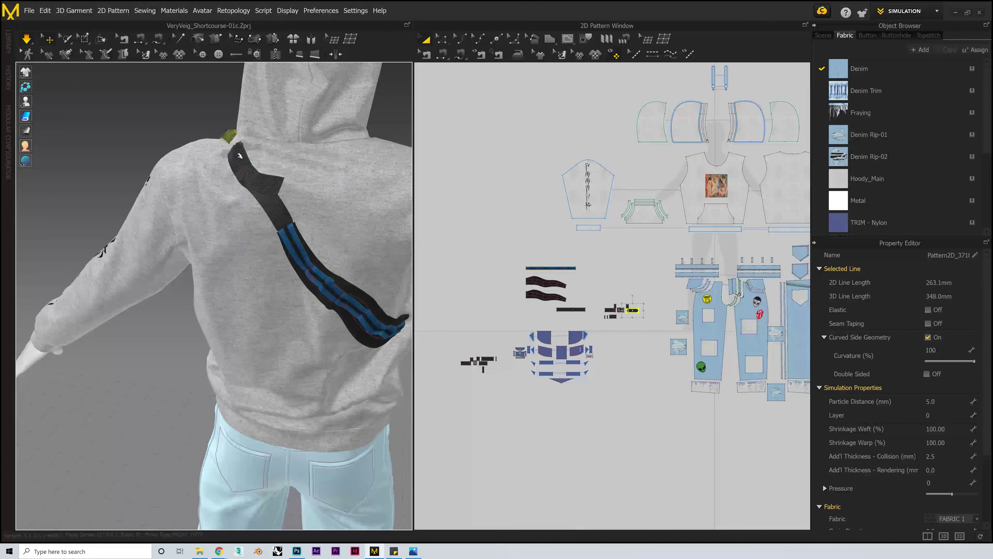
drag(237, 150, 180, 105)
right_drag(180, 105, 371, 305)
Select the bumbag's side strap beside the back strap, simulate it onto the hoodie, and adjust its position at the hoodie's side.
click(257, 330)
click(24, 39)
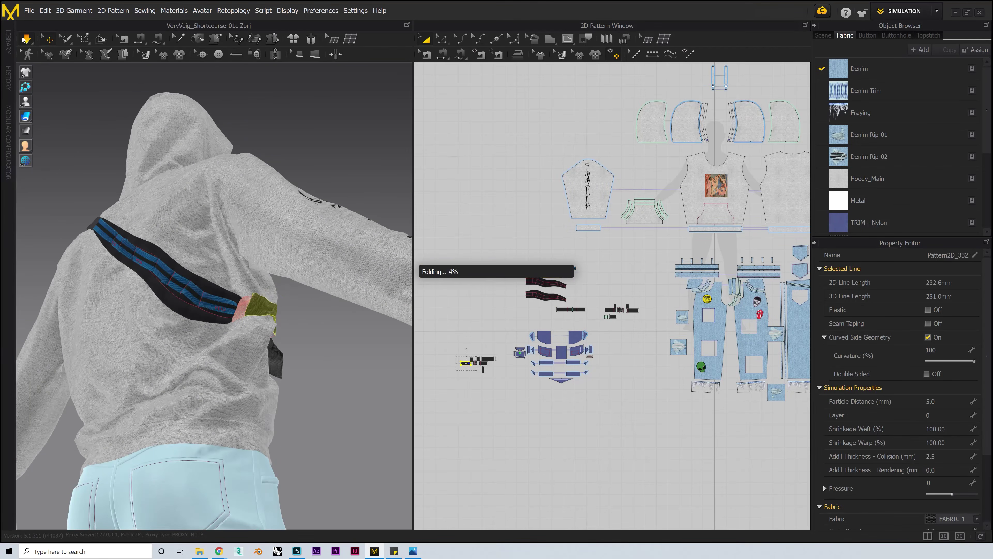
right_drag(363, 234, 318, 274)
scroll(297, 258, down, 5)
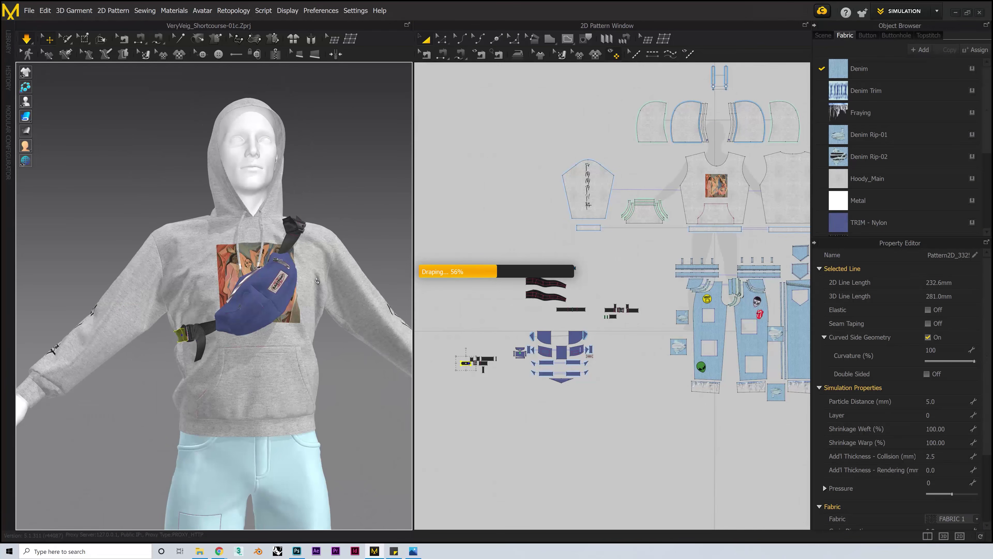
right_drag(329, 239, 375, 270)
click(271, 217)
key(1)
key(space)
scroll(157, 298, up, 4)
drag(196, 295, 185, 297)
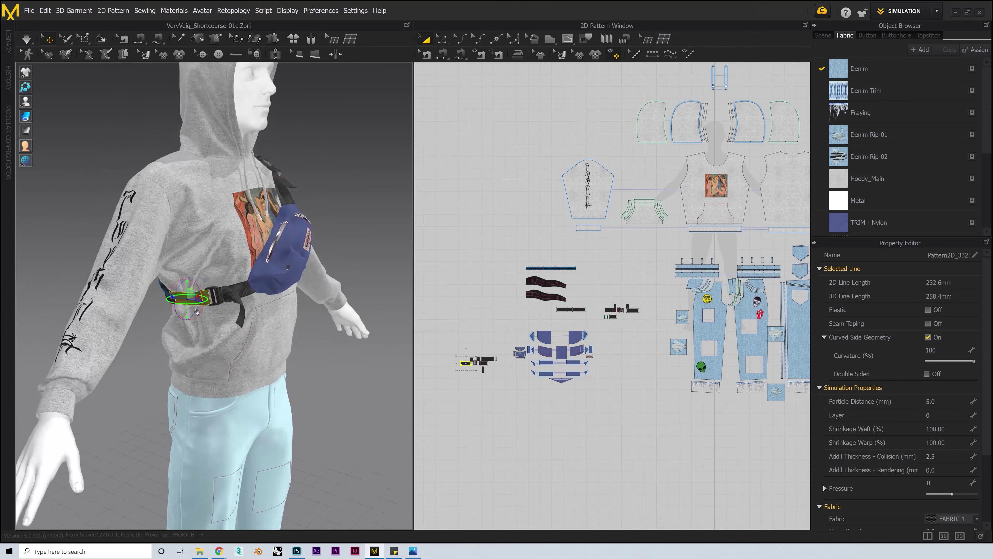
Lengthen the bumbag's side strap by moving the outer edge of its 2D pattern outward with Edit Pattern.
scroll(230, 282, up, 3)
scroll(453, 362, up, 10)
click(441, 38)
drag(511, 368, 476, 369)
right_drag(194, 301, 146, 301)
Simulate the outfit again, pulling the lengthened side strap and shoulder strap into place, and stop the simulation.
key(space)
drag(150, 287, 136, 299)
right_drag(125, 307, 164, 298)
drag(122, 212, 135, 219)
right_drag(135, 218, 58, 63)
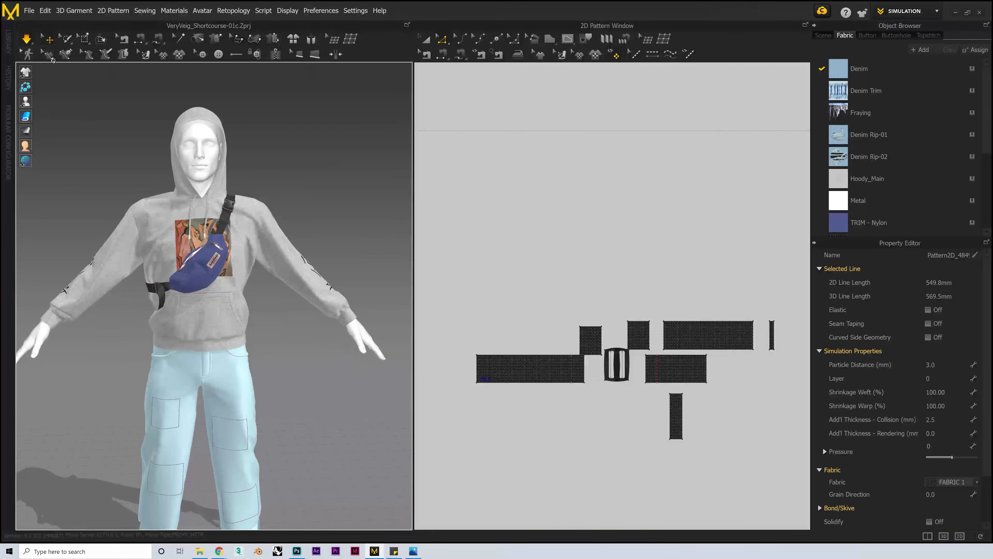
click(28, 40)
click(312, 209)
mouse_move(312, 208)
right_down()
mouse_move(366, 209)
mouse_move(305, 217)
right_up()
scroll(230, 298, down, 5)
right_drag(228, 296, 241, 311)
scroll(241, 312, up, 6)
middle_drag(242, 311, 253, 264)
Select all the jeans patterns in the 2D layout and unfreeze them.
scroll(670, 307, down, 8)
middle_drag(705, 324, 457, 375)
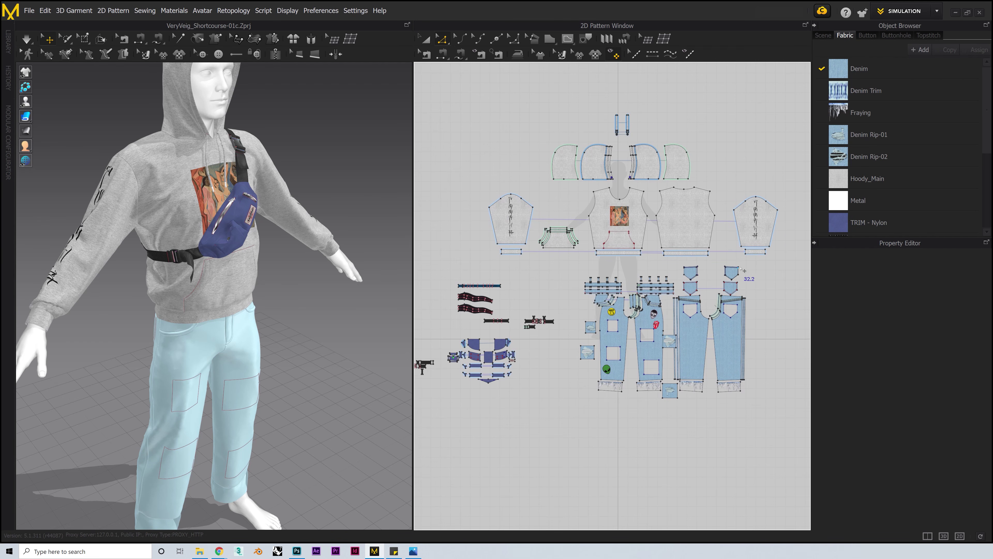
key(a)
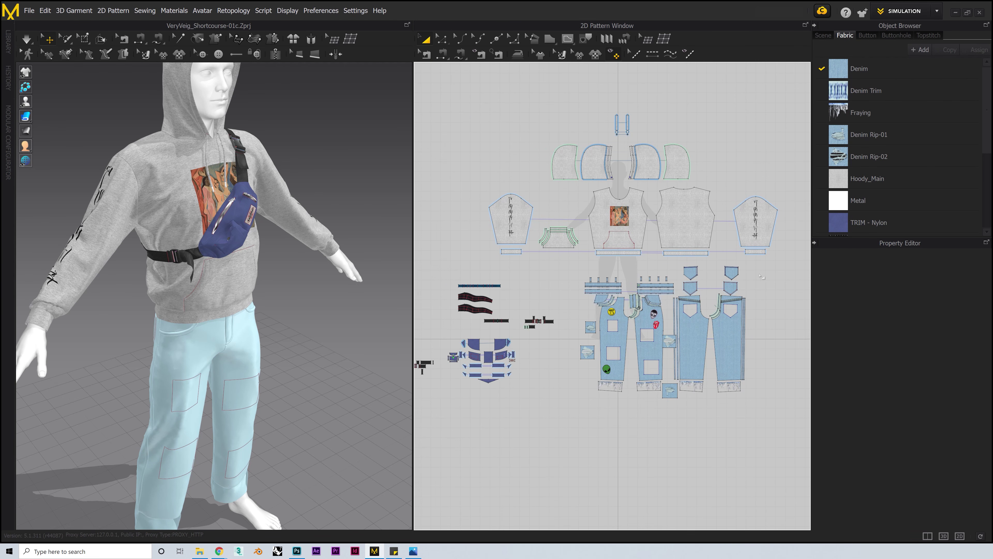
drag(576, 427, 576, 427)
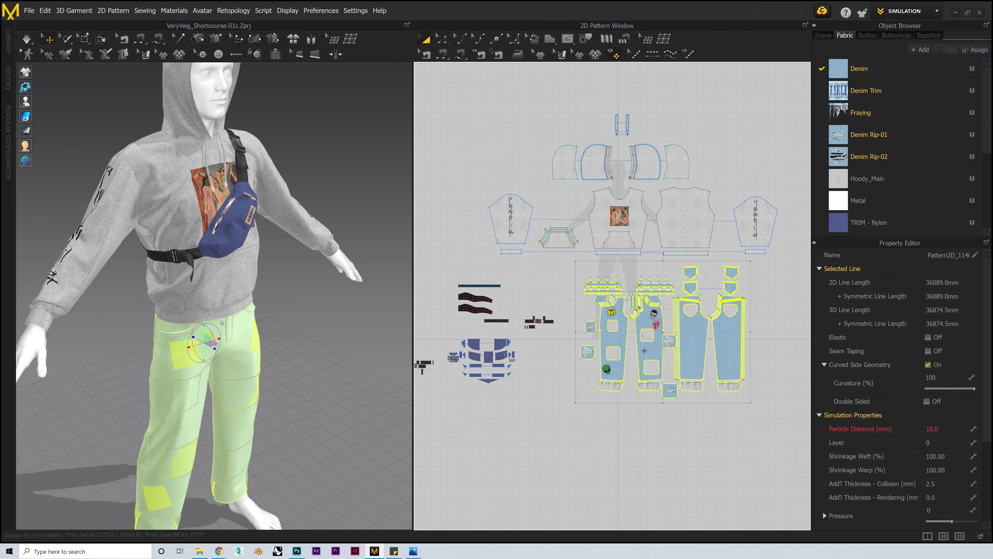
right_click(642, 328)
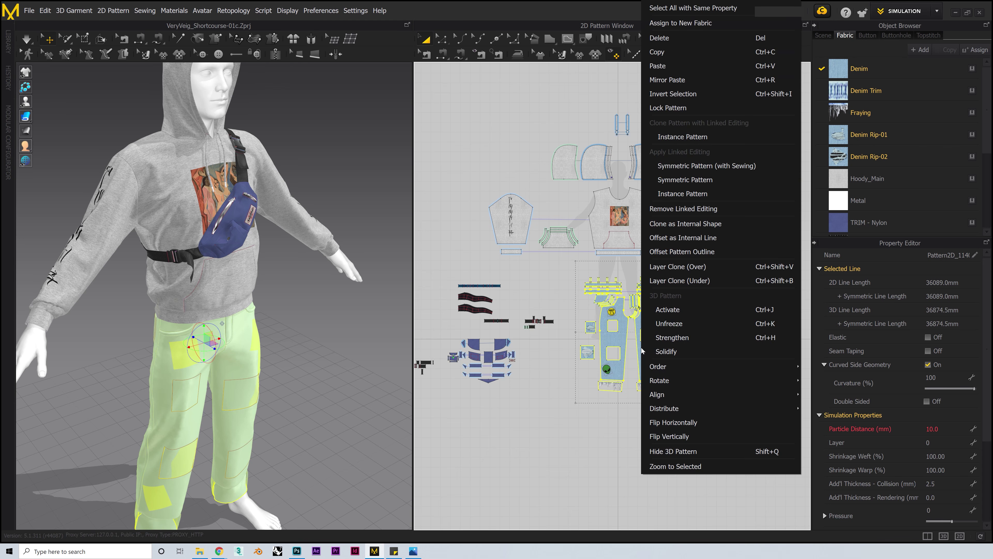
click(668, 323)
click(616, 417)
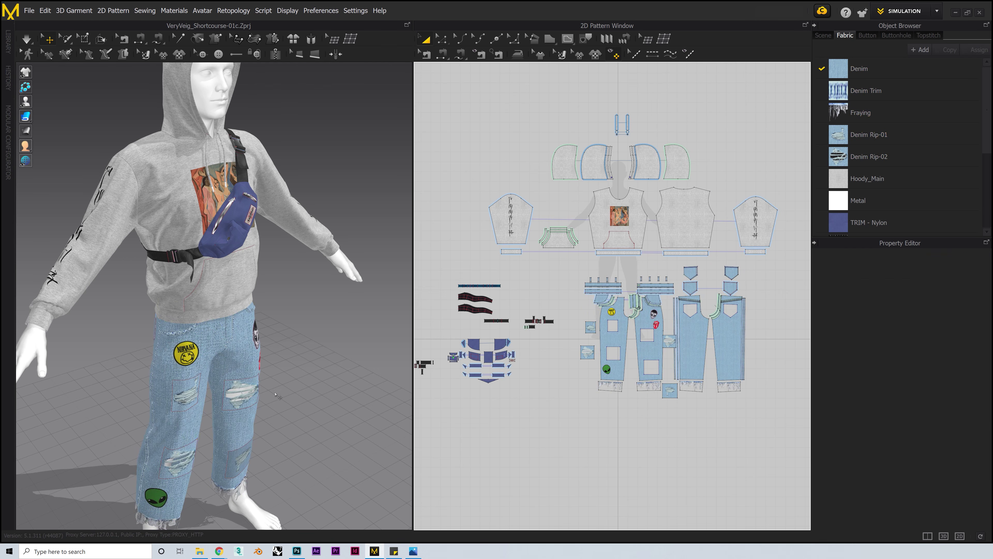
middle_drag(263, 391, 259, 366)
scroll(259, 366, down, 4)
right_drag(260, 366, 232, 371)
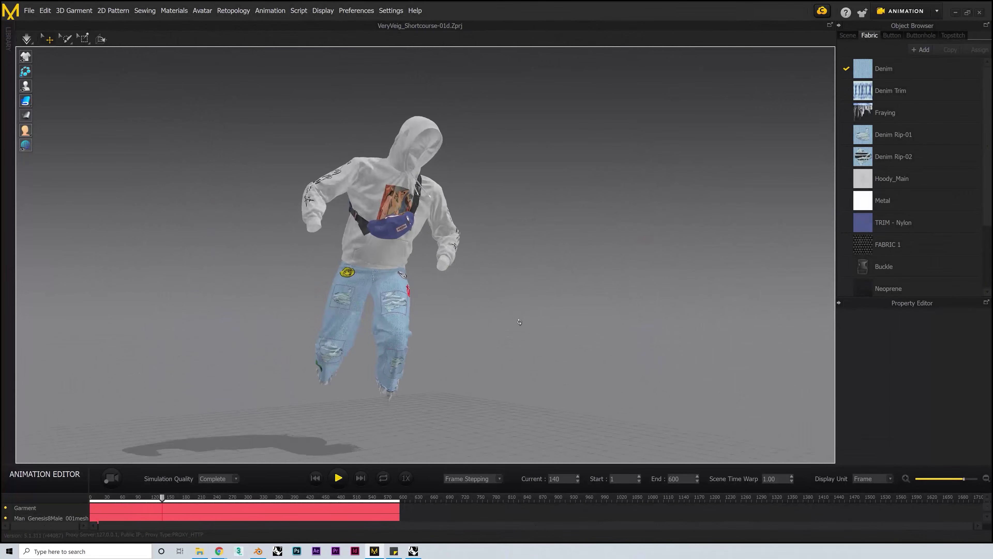
Export the simulated outfit animation as an MDD mesh cache.
right_drag(519, 322, 462, 348)
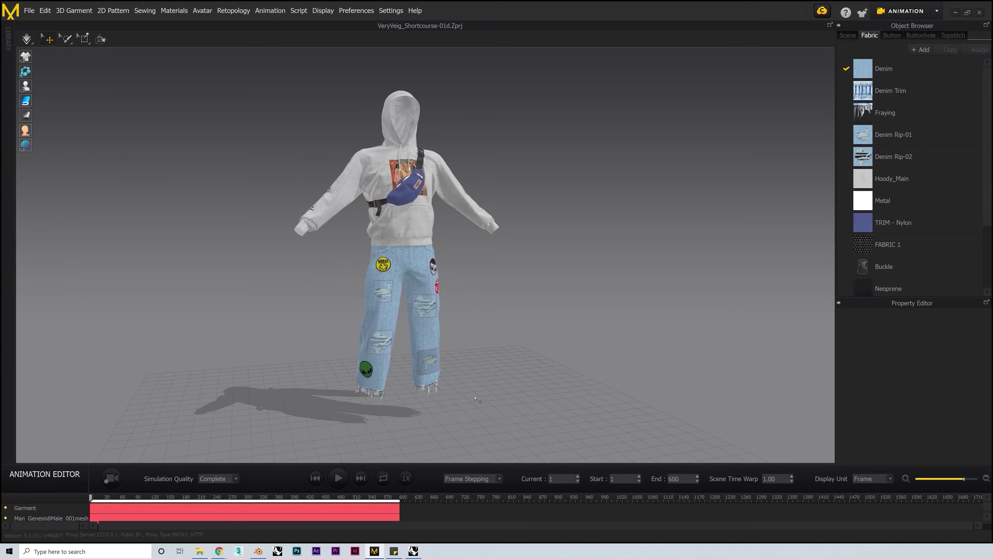
right_drag(476, 398, 430, 413)
click(29, 10)
mouse_move(62, 139)
click(162, 291)
click(705, 402)
drag(536, 148, 447, 79)
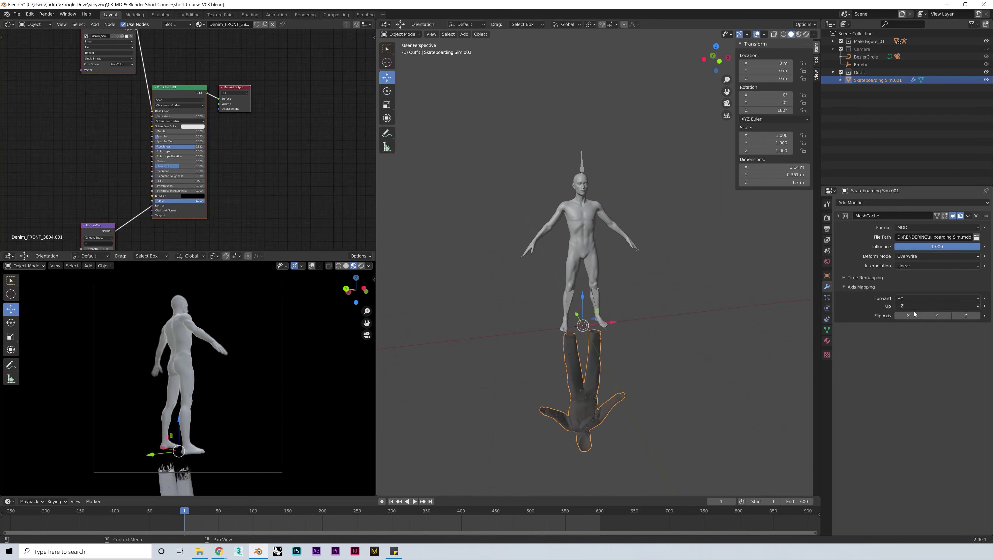